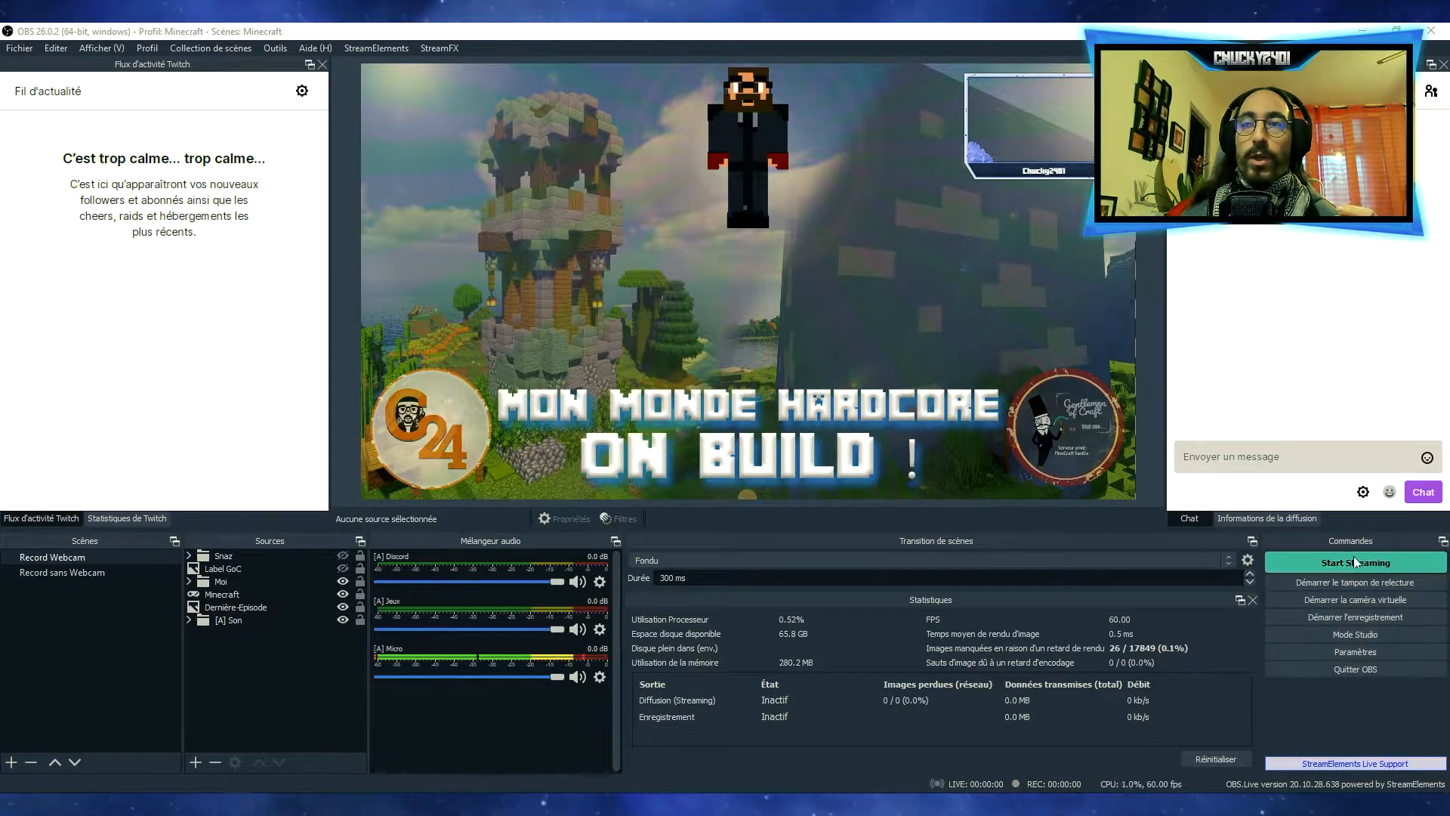
Open the program settings and examine all the general options, from language and output down to multiview
left_click(1330, 650)
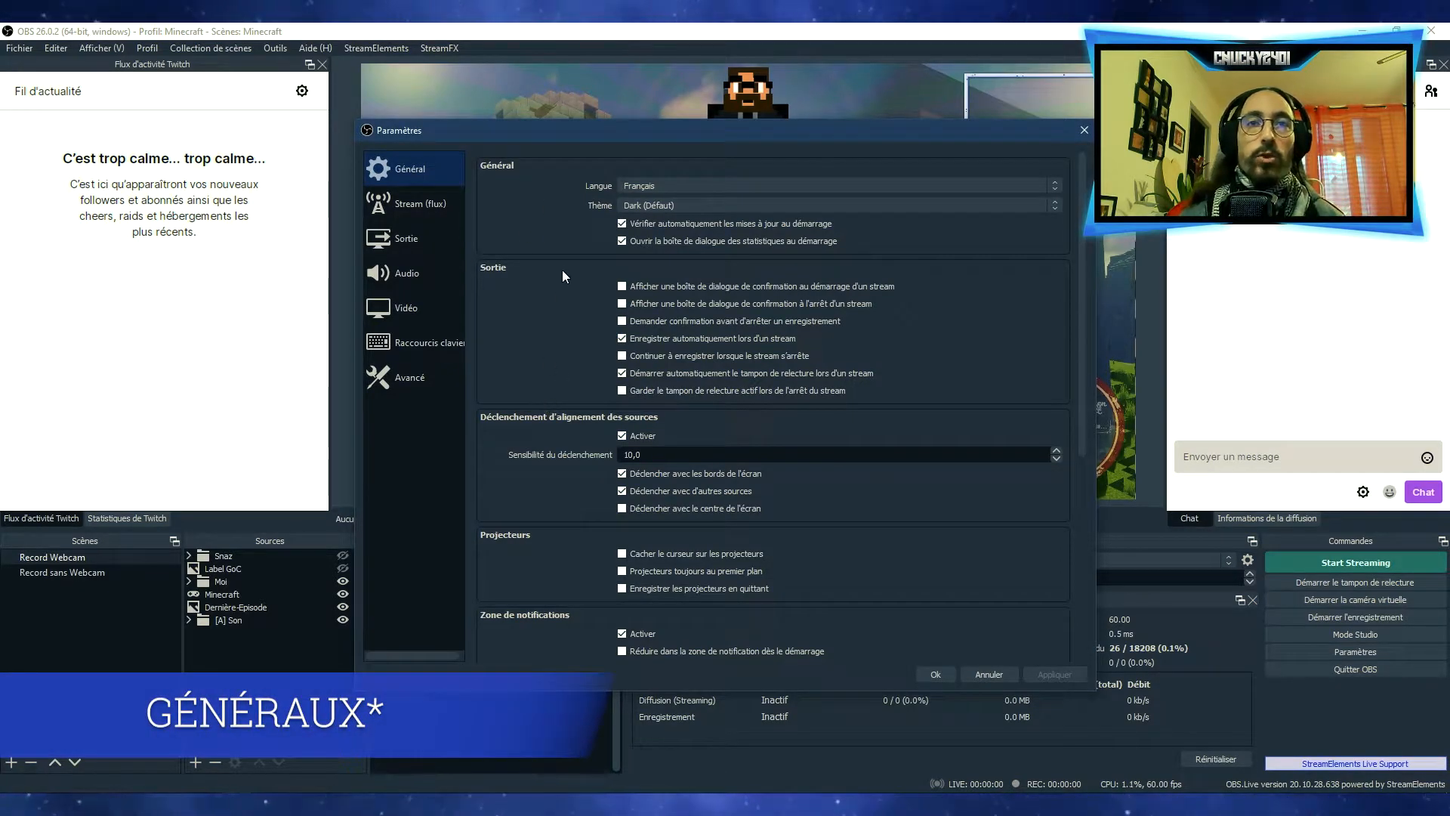
scroll(559, 370, "down", 6)
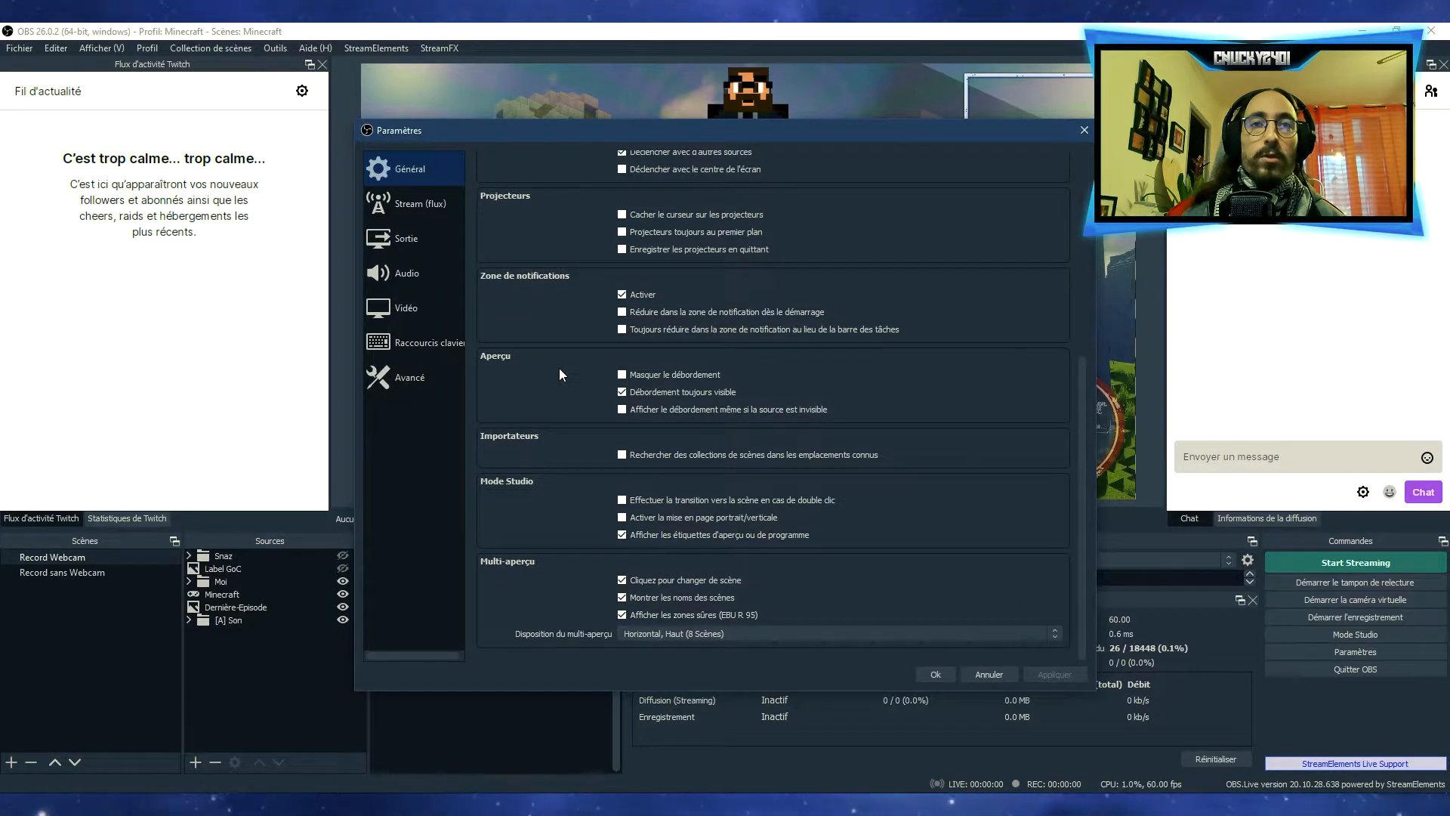
scroll(560, 373, "up", 8)
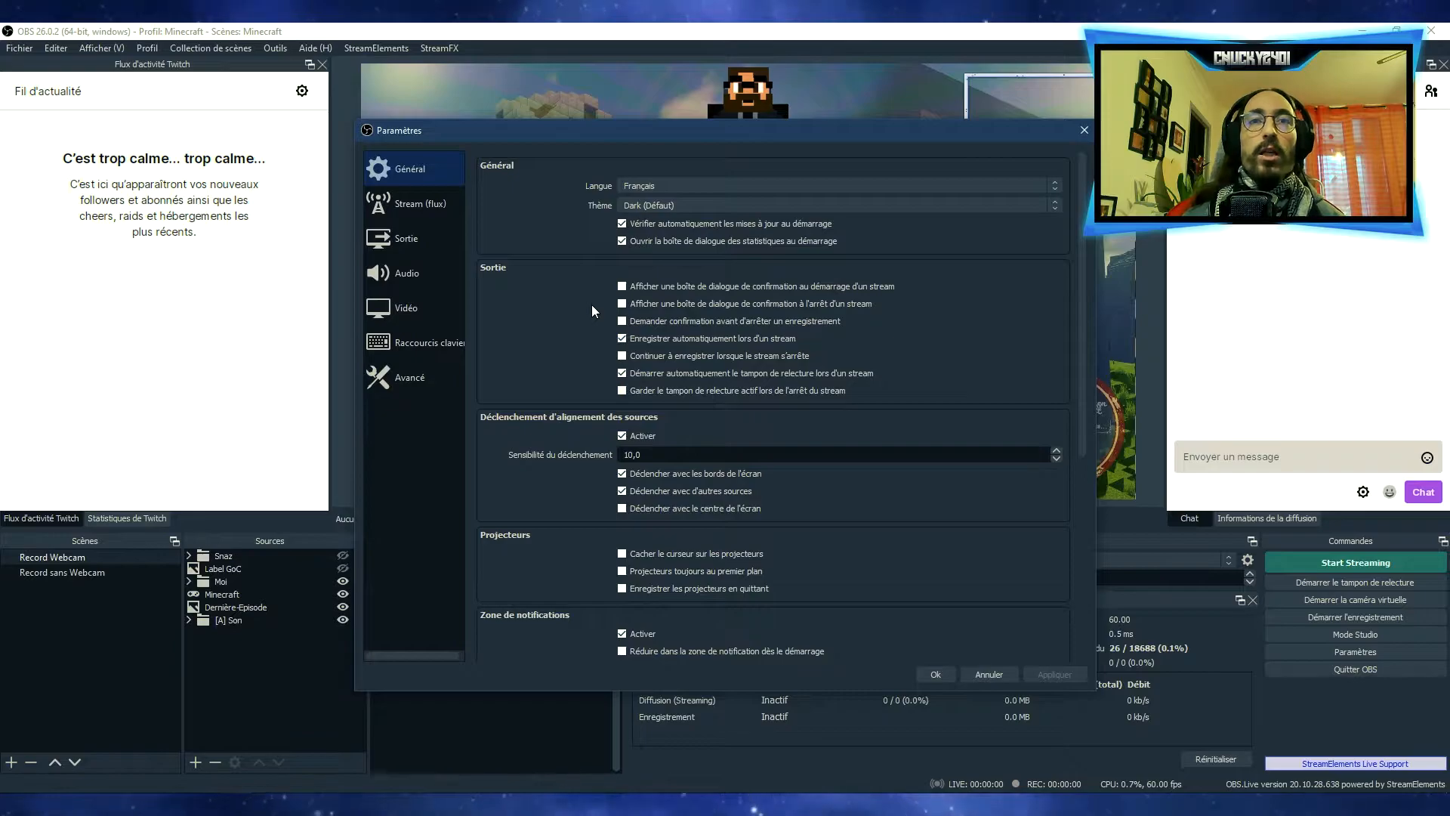
Choose Twitch from the full list of streaming services and keep the server on Auto (Recommandé)
left_click(418, 203)
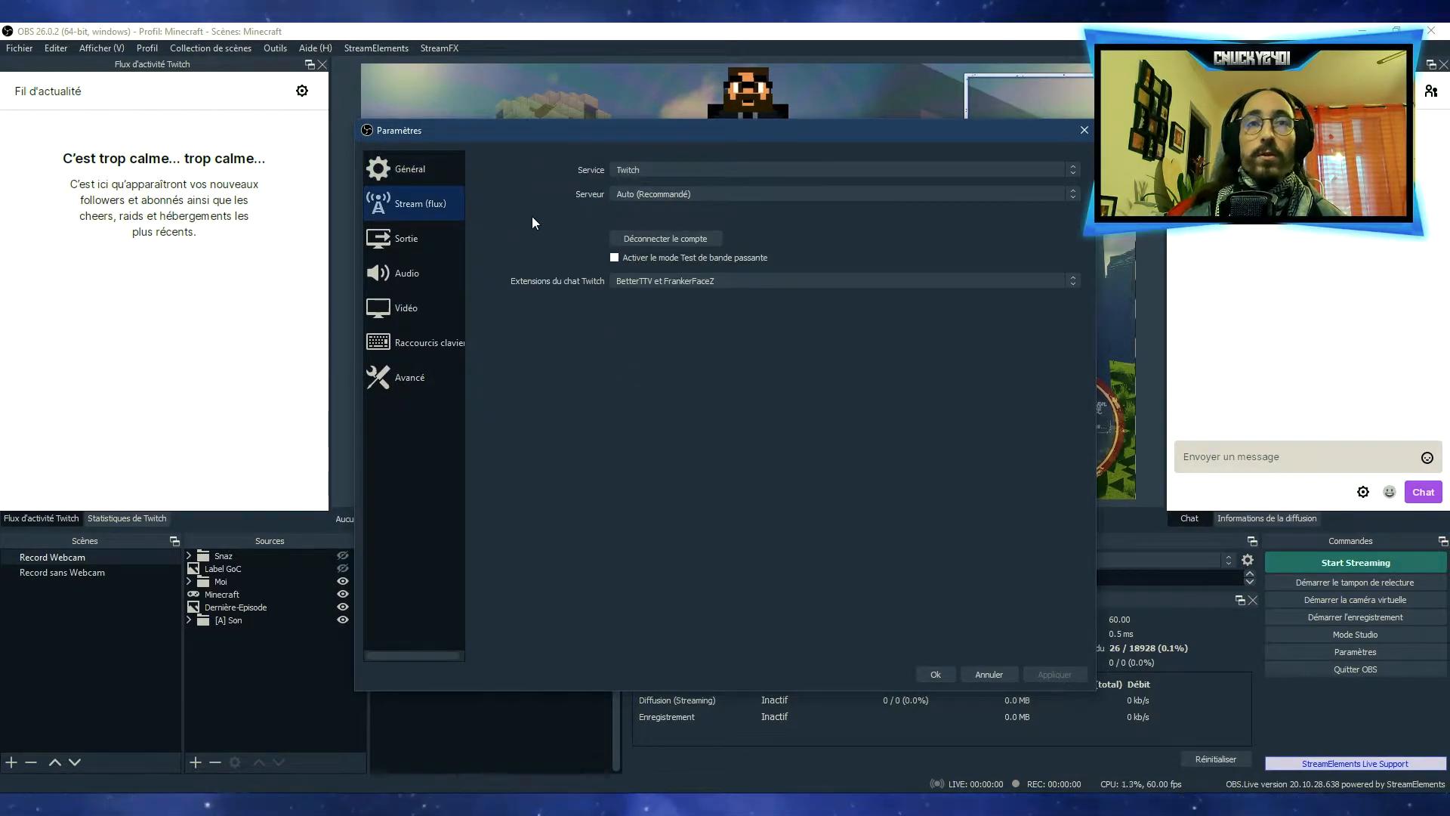
left_click(646, 164)
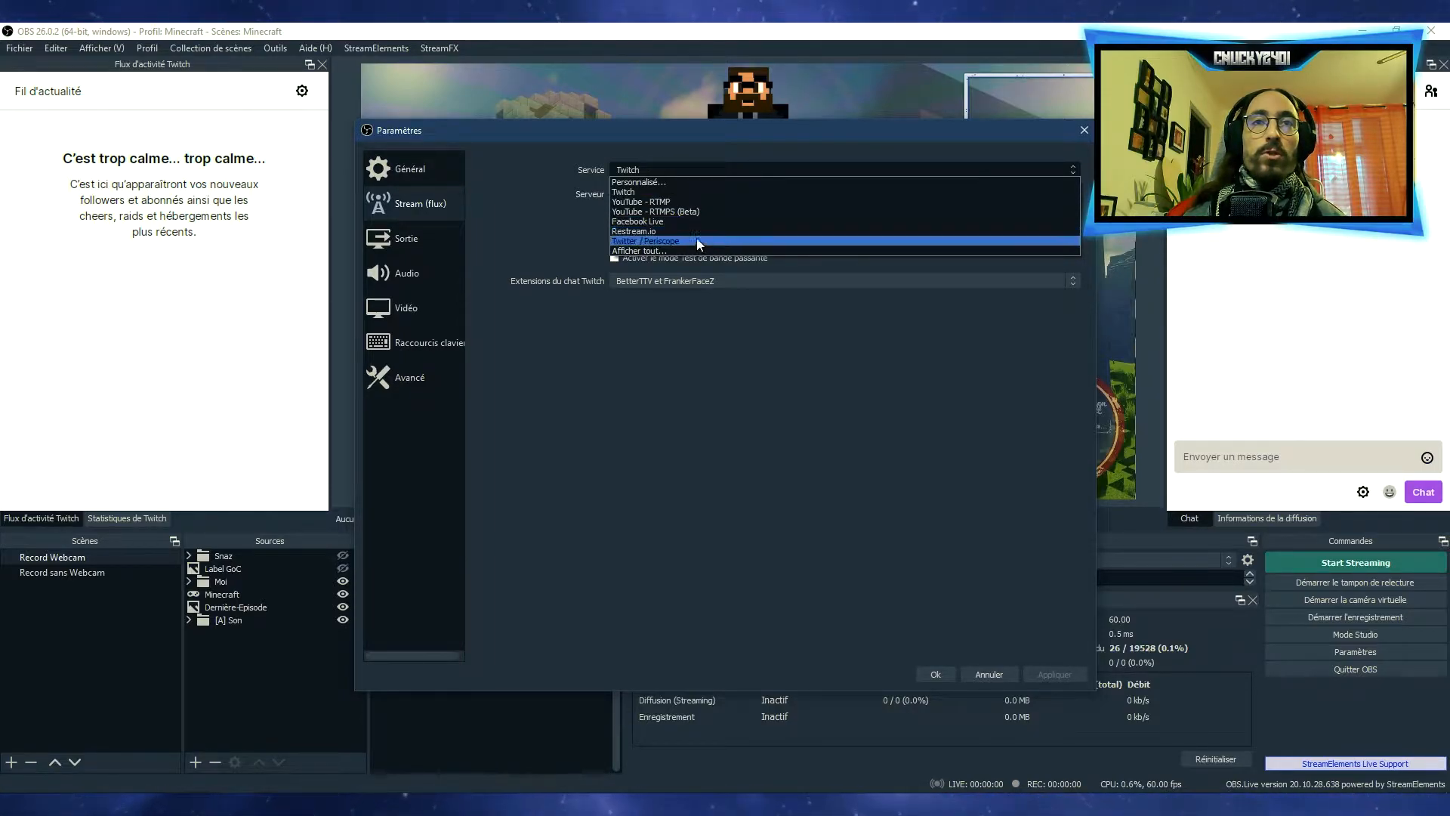
left_click(673, 250)
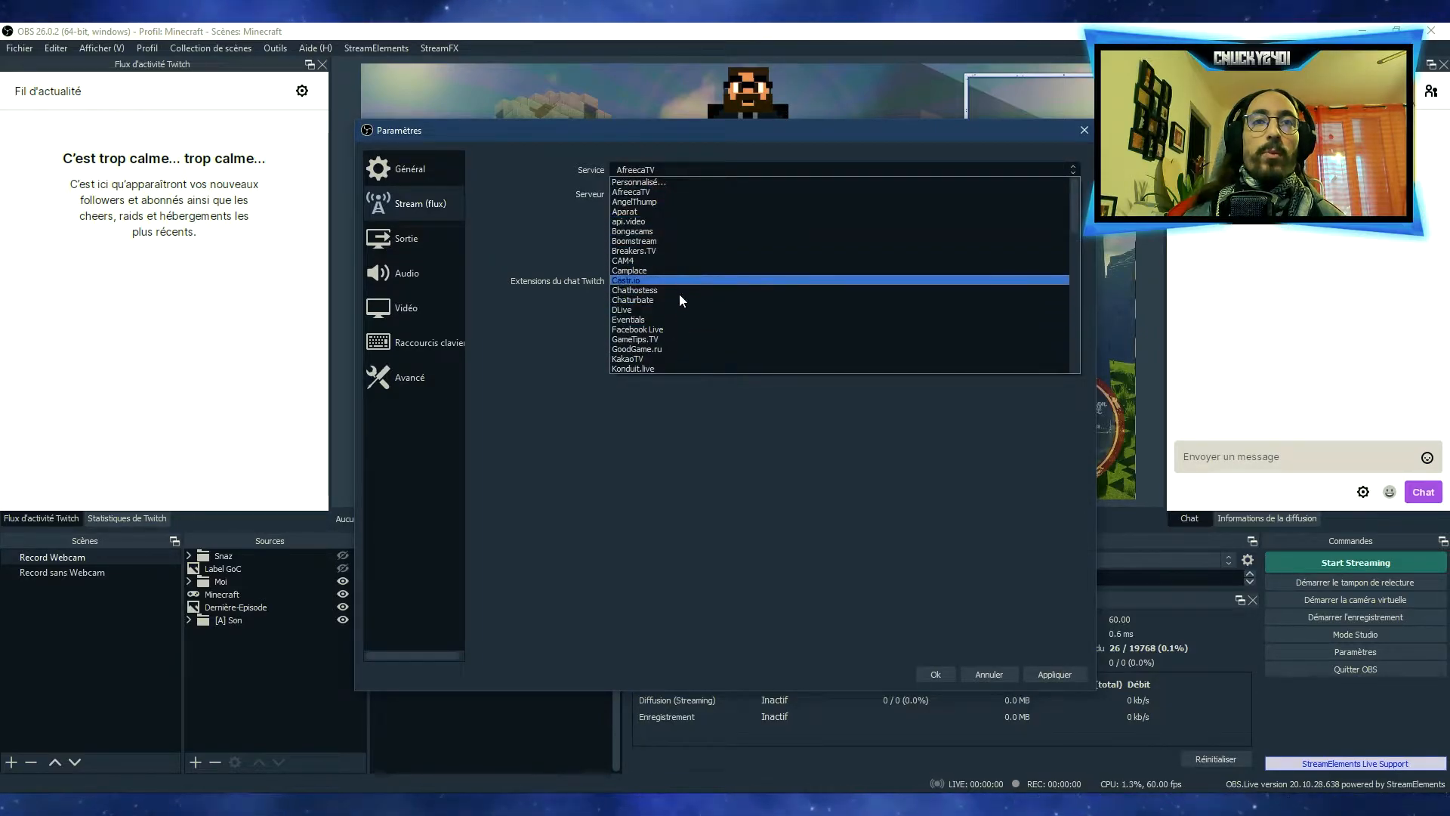
left_click(660, 170)
left_click(664, 170)
scroll(668, 311, "down", 10)
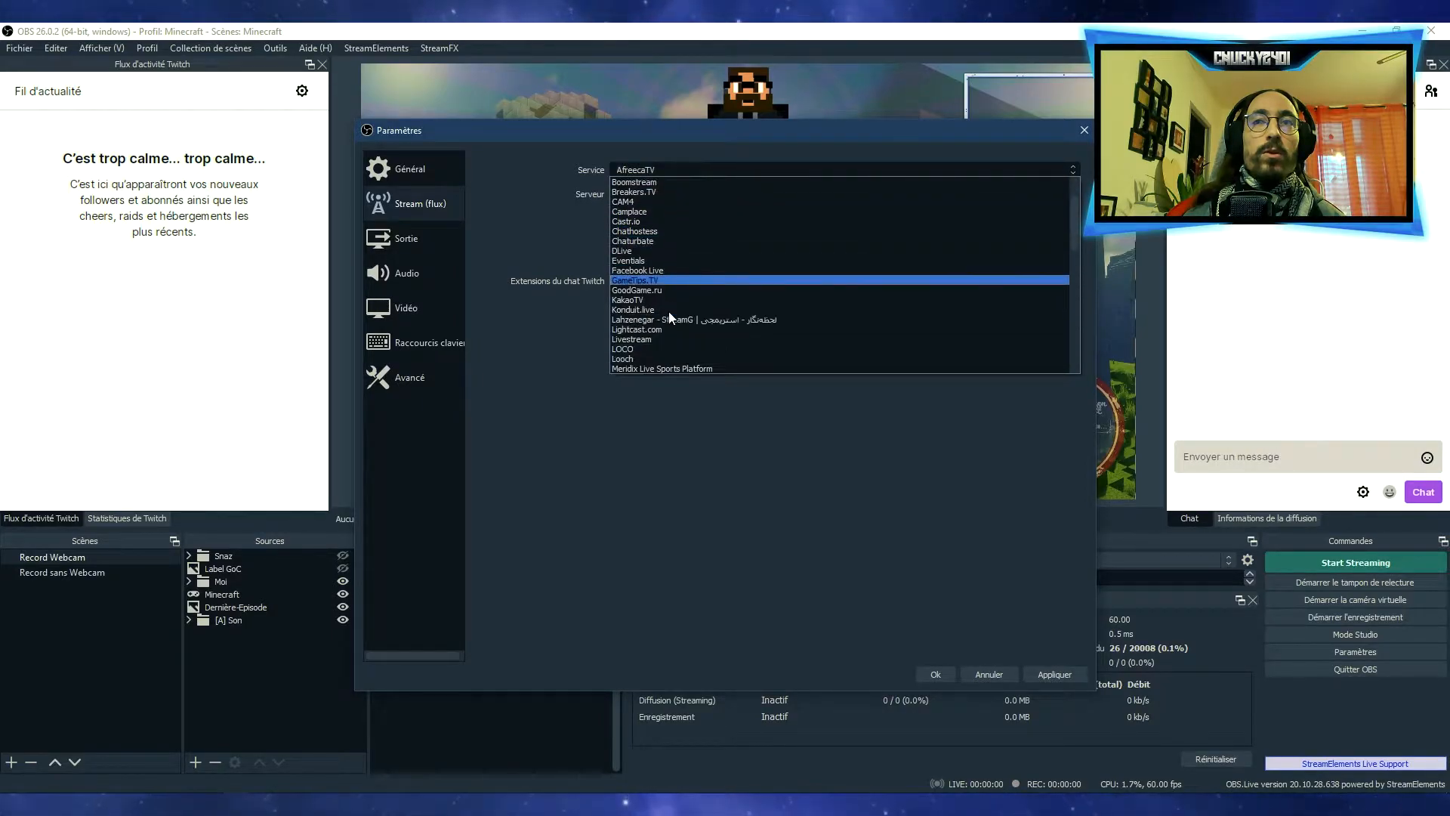
scroll(668, 310, "down", 2)
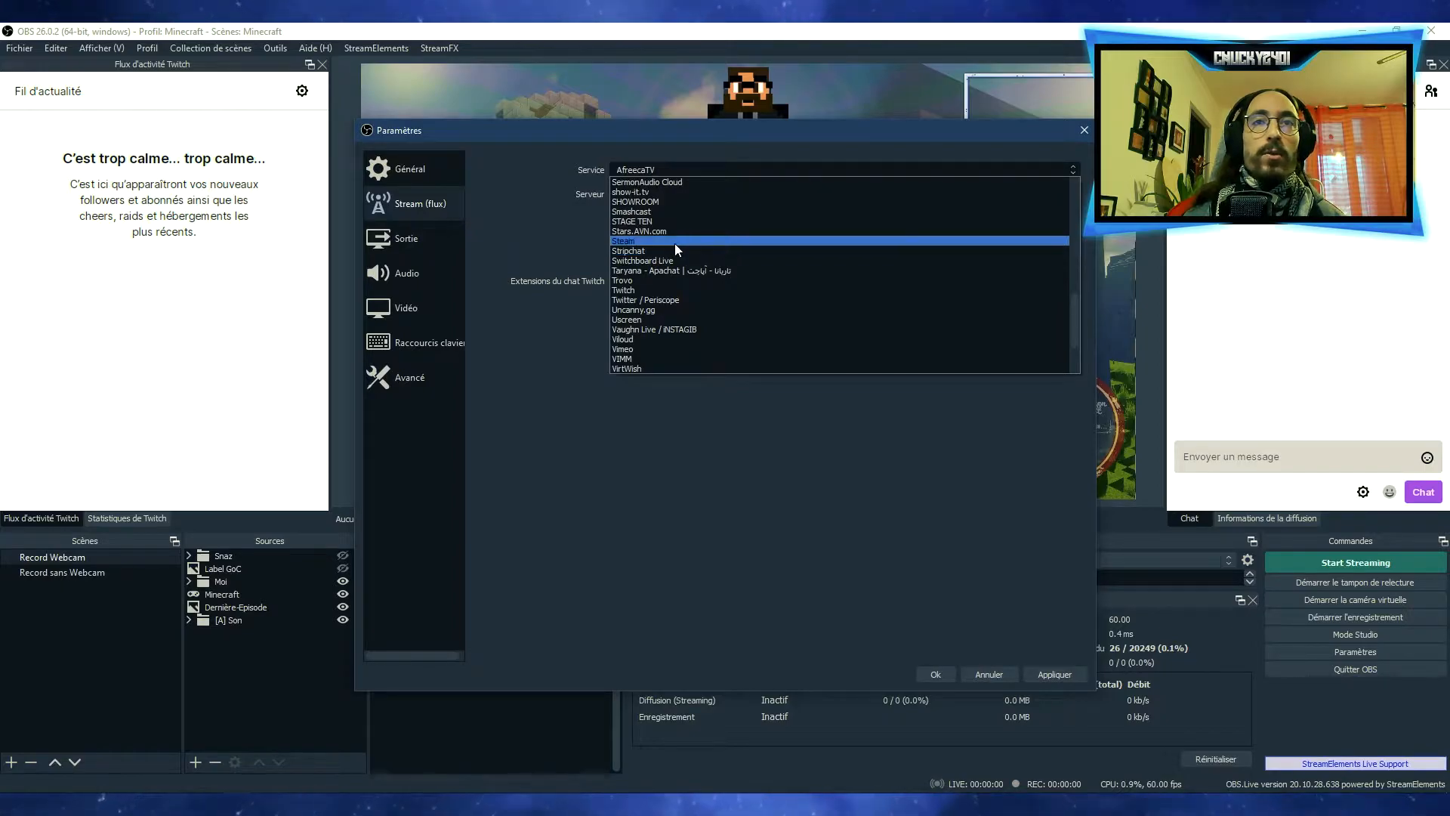
left_click(661, 290)
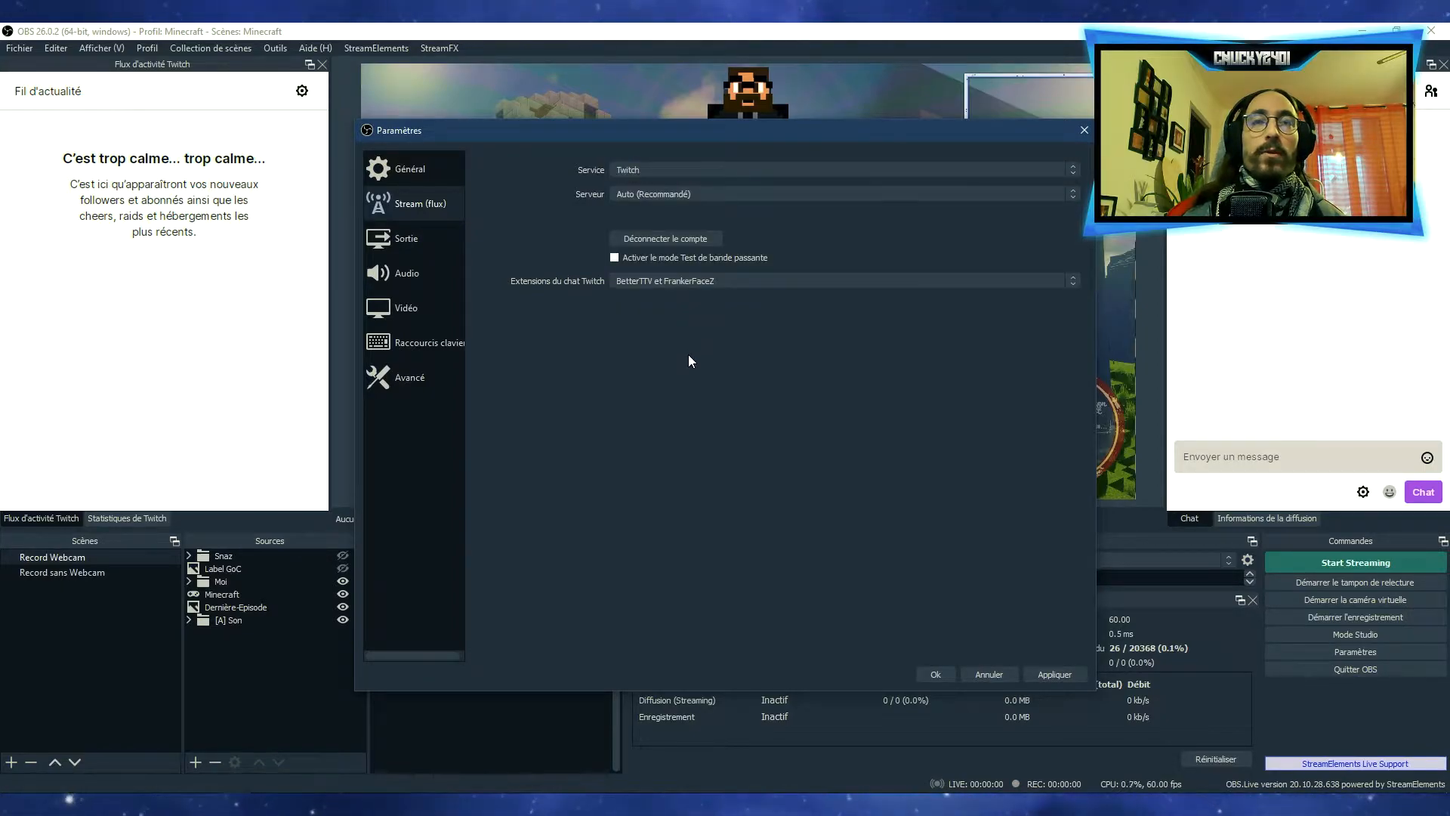
left_click(665, 190)
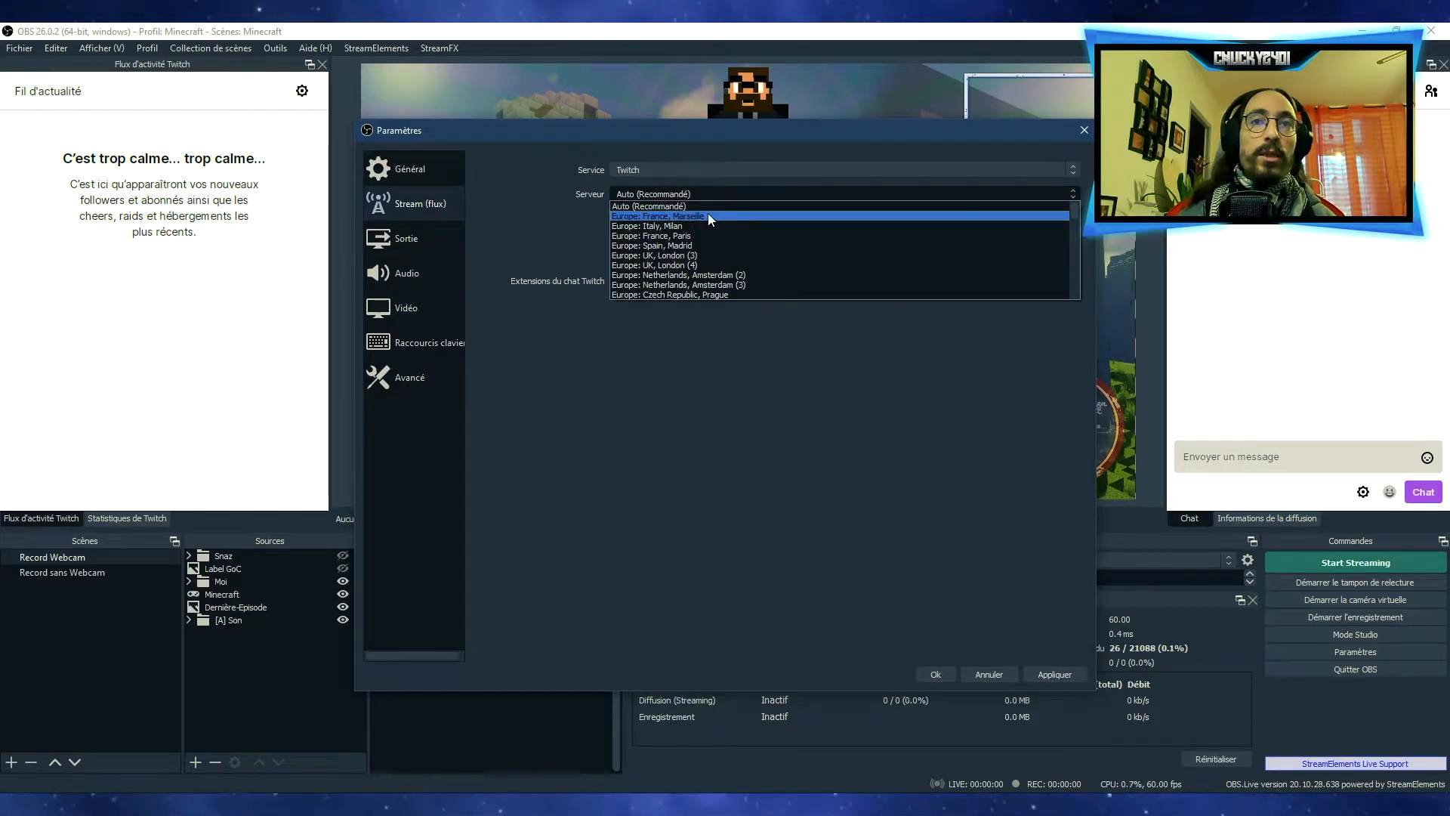
left_click(713, 354)
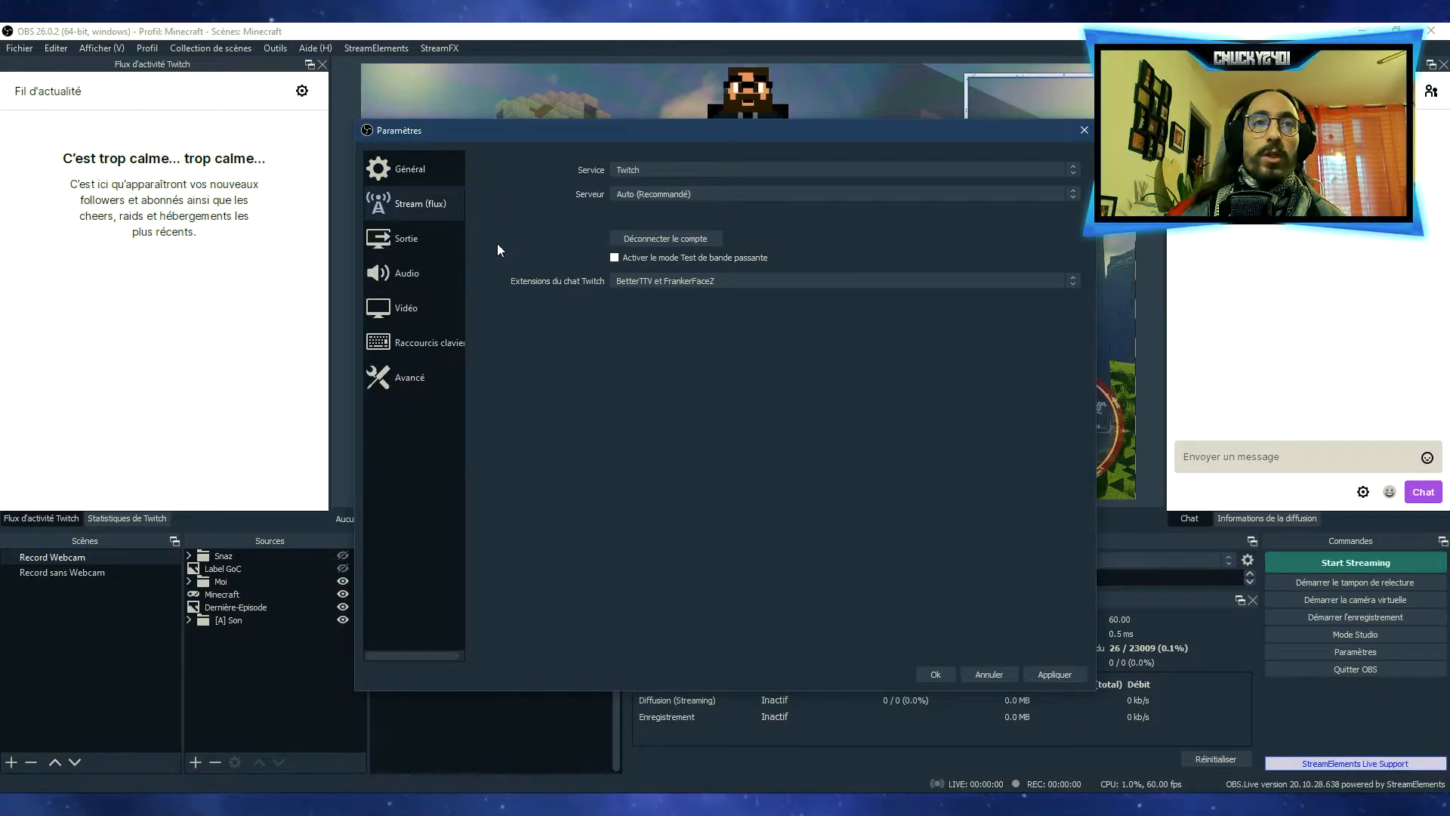
Compare the Simple output mode, return to Avancé, and use NVIDIA NVENC H.264 (new) as the streaming encoder
left_click(407, 239)
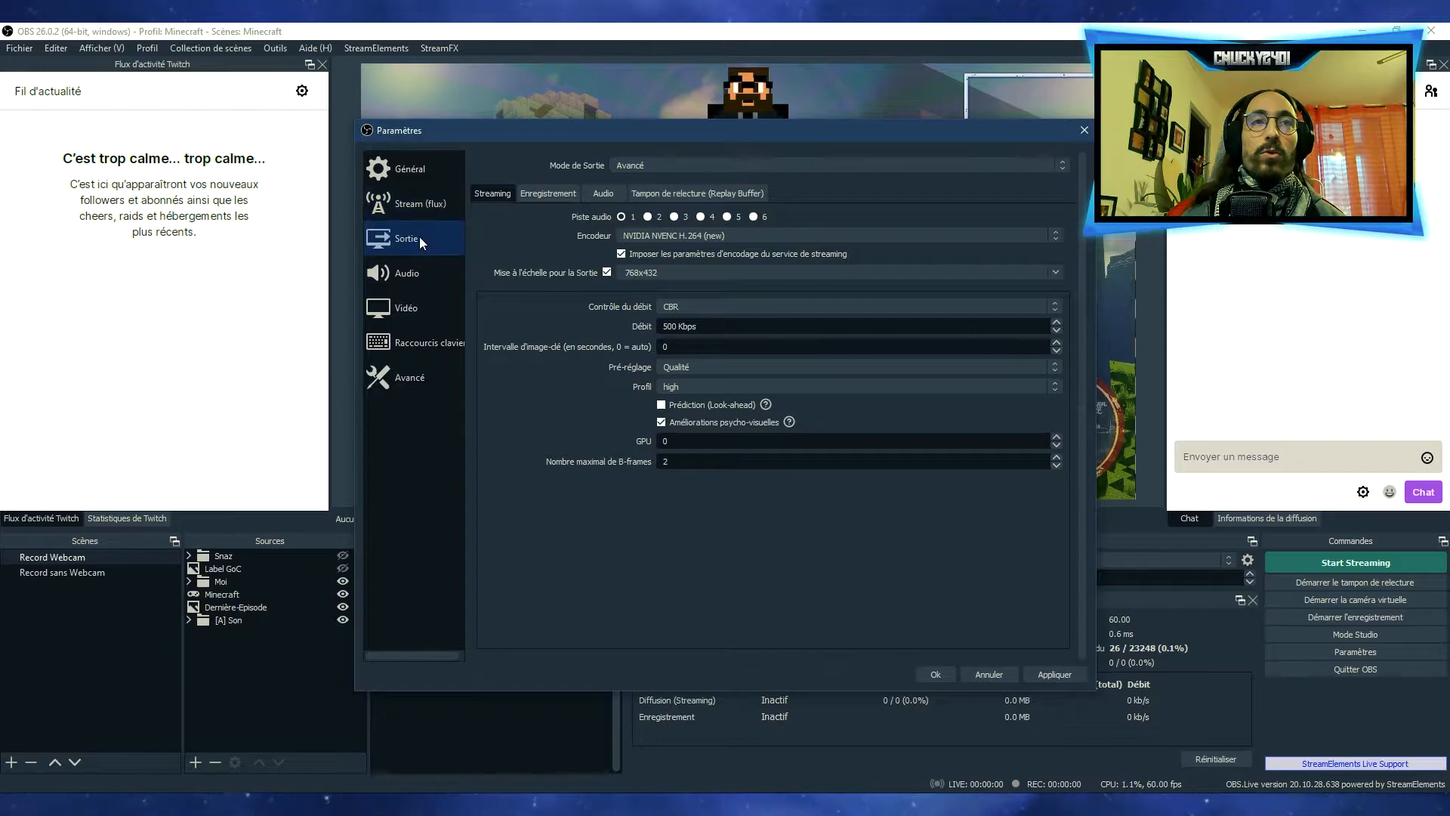
left_click(643, 166)
left_click(656, 179)
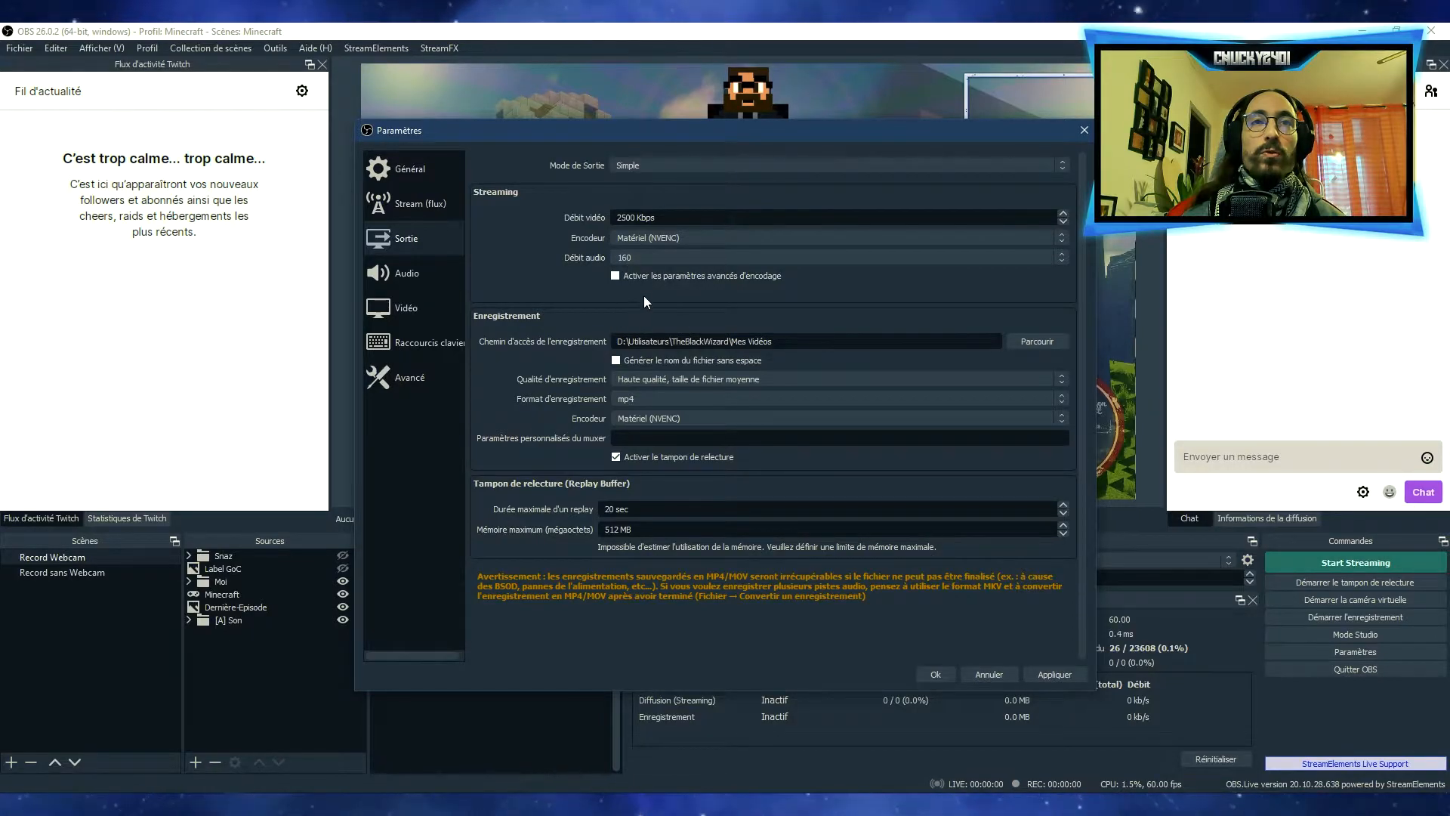
left_click(637, 162)
left_click(632, 185)
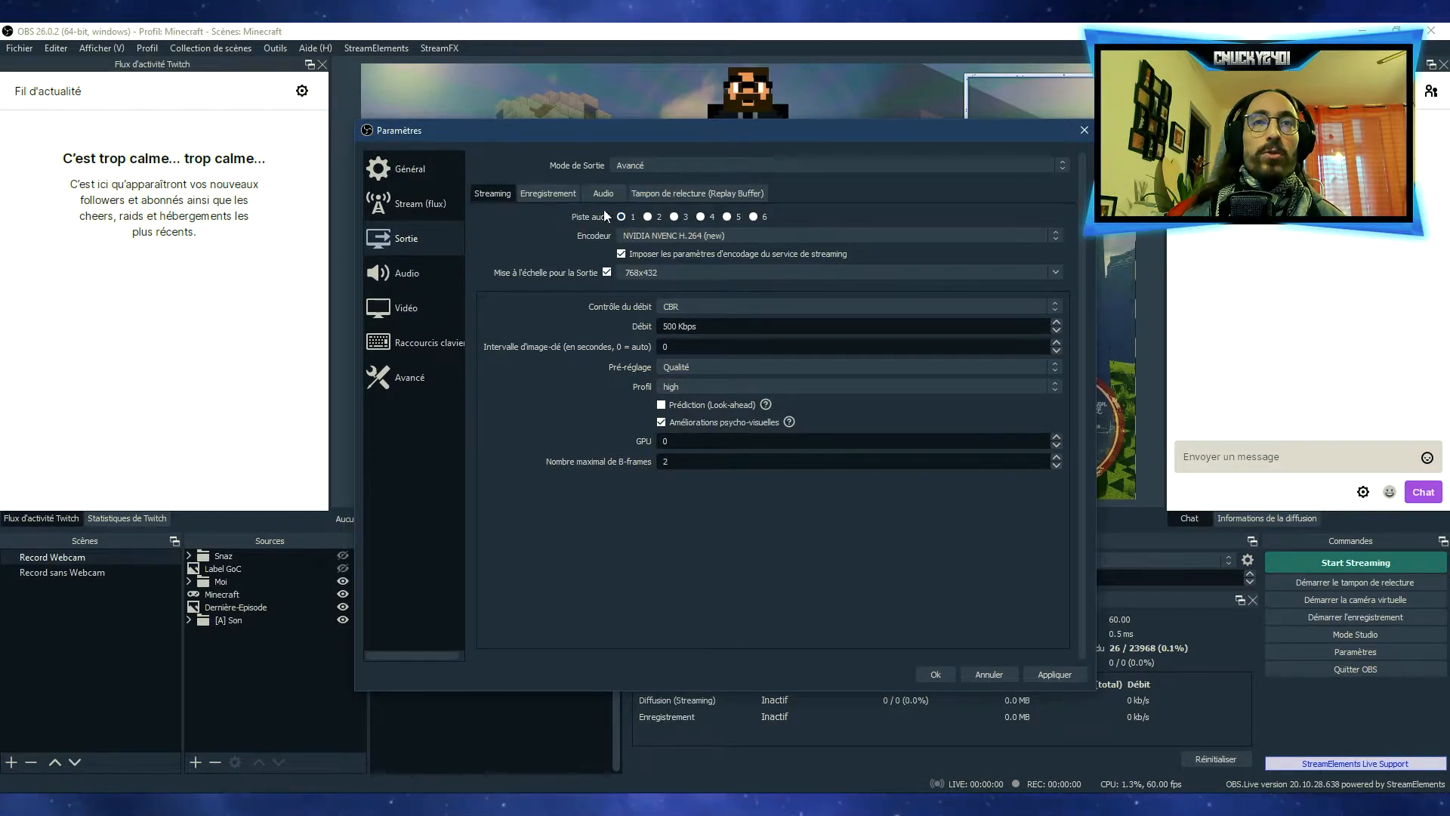
left_click(666, 237)
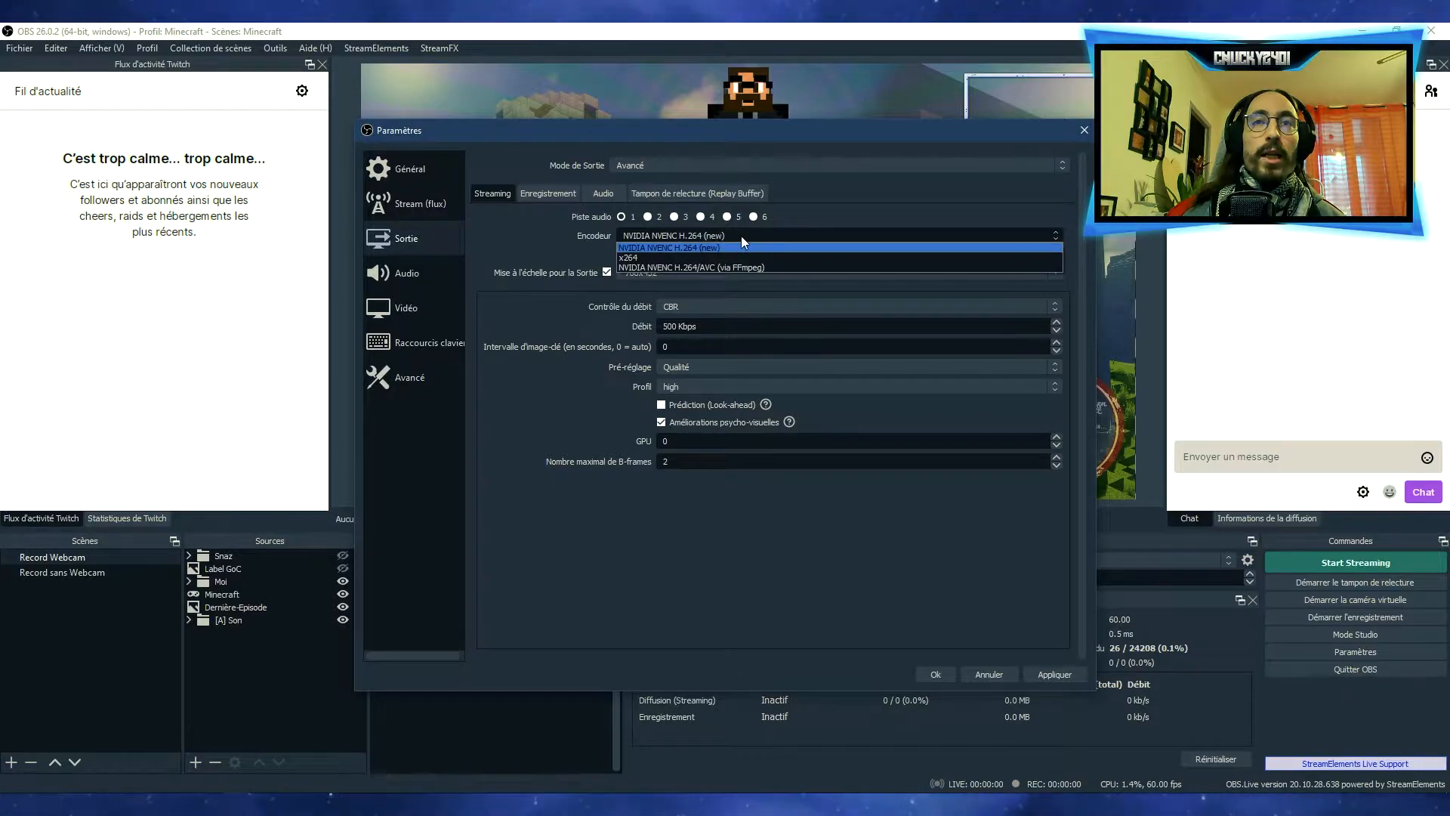
left_click(650, 248)
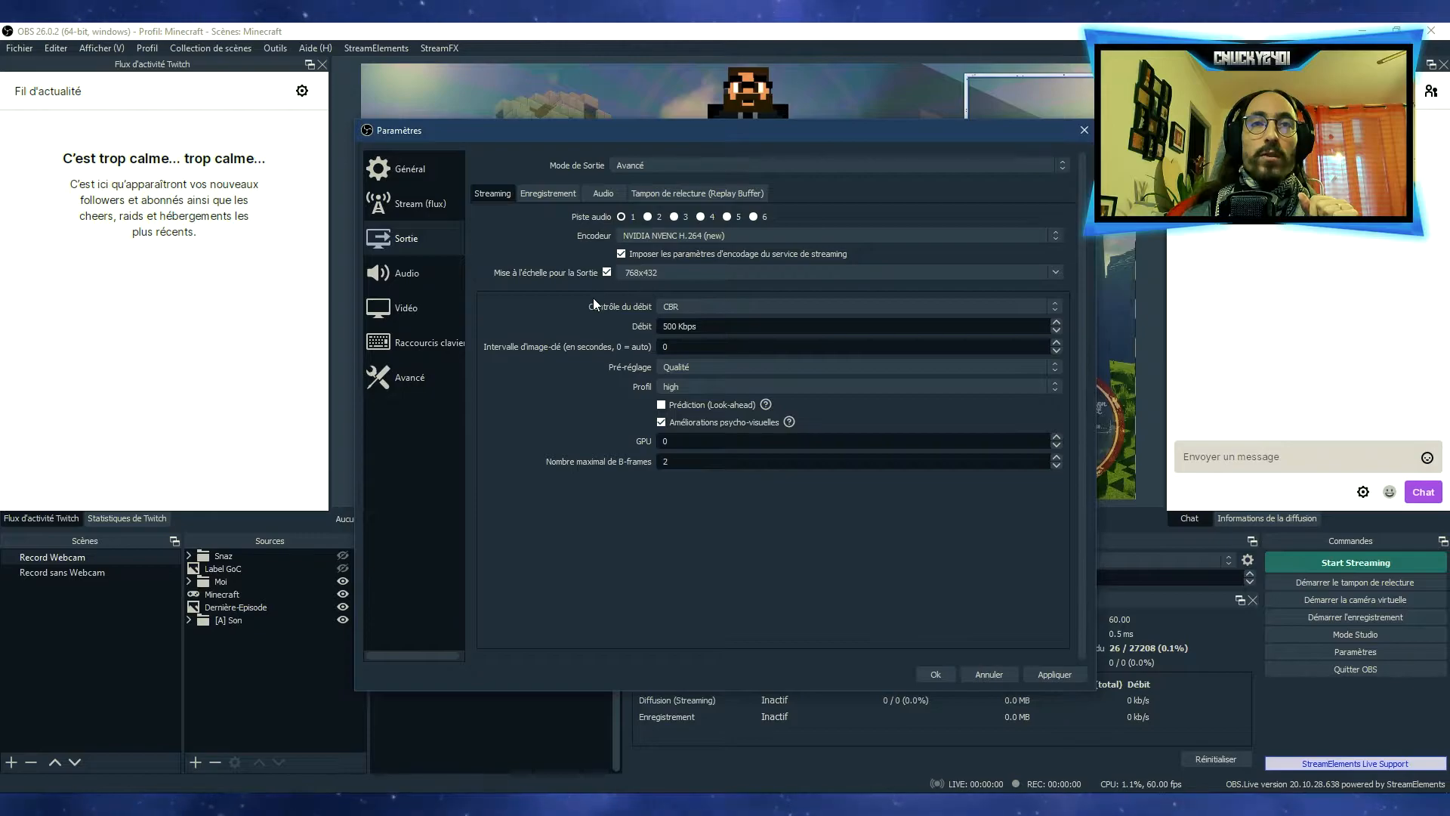
Try VBR rate control for streaming with a maximum bitrate of 600 Kbps
left_click(1002, 307)
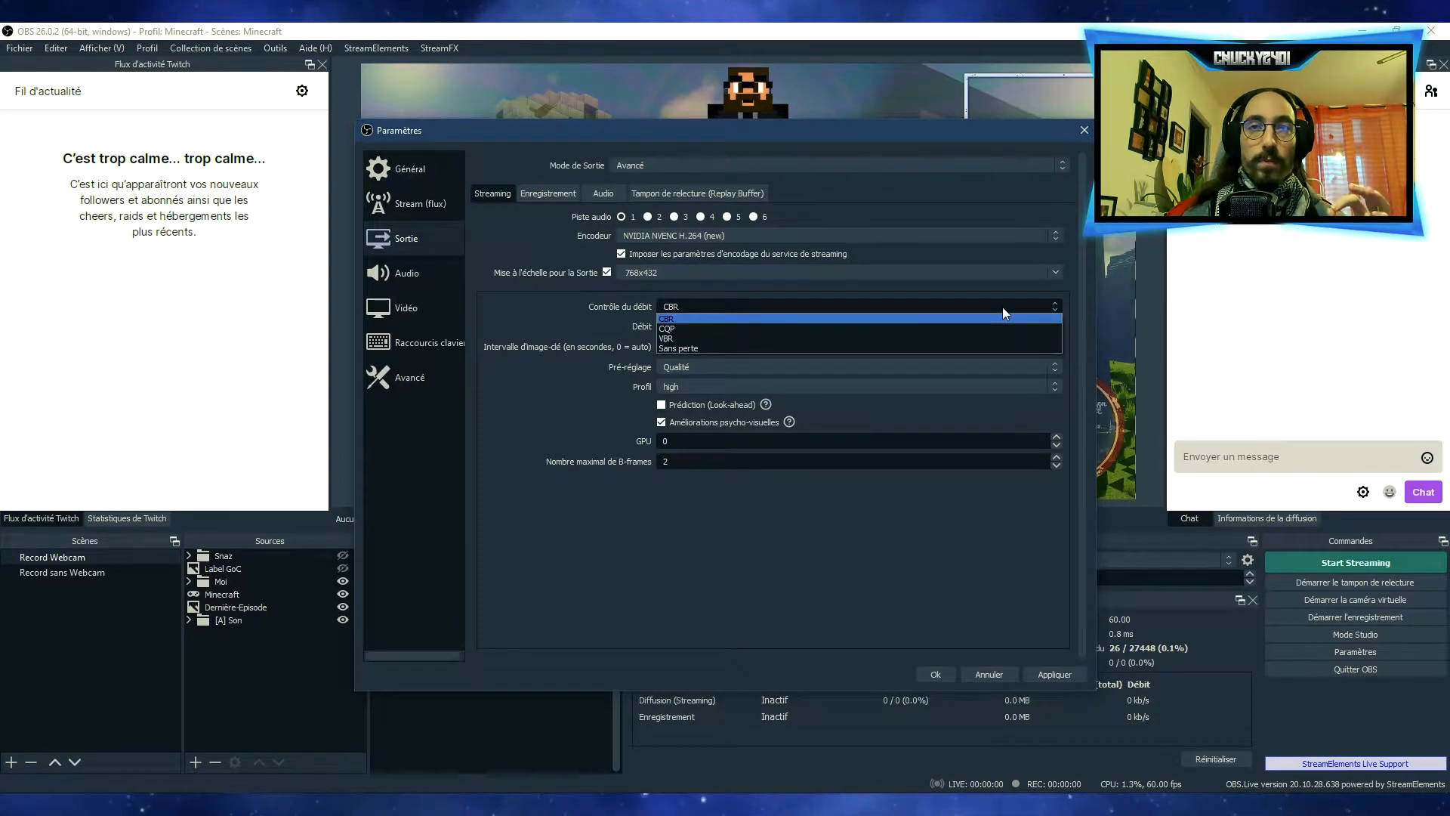
left_click(1003, 306)
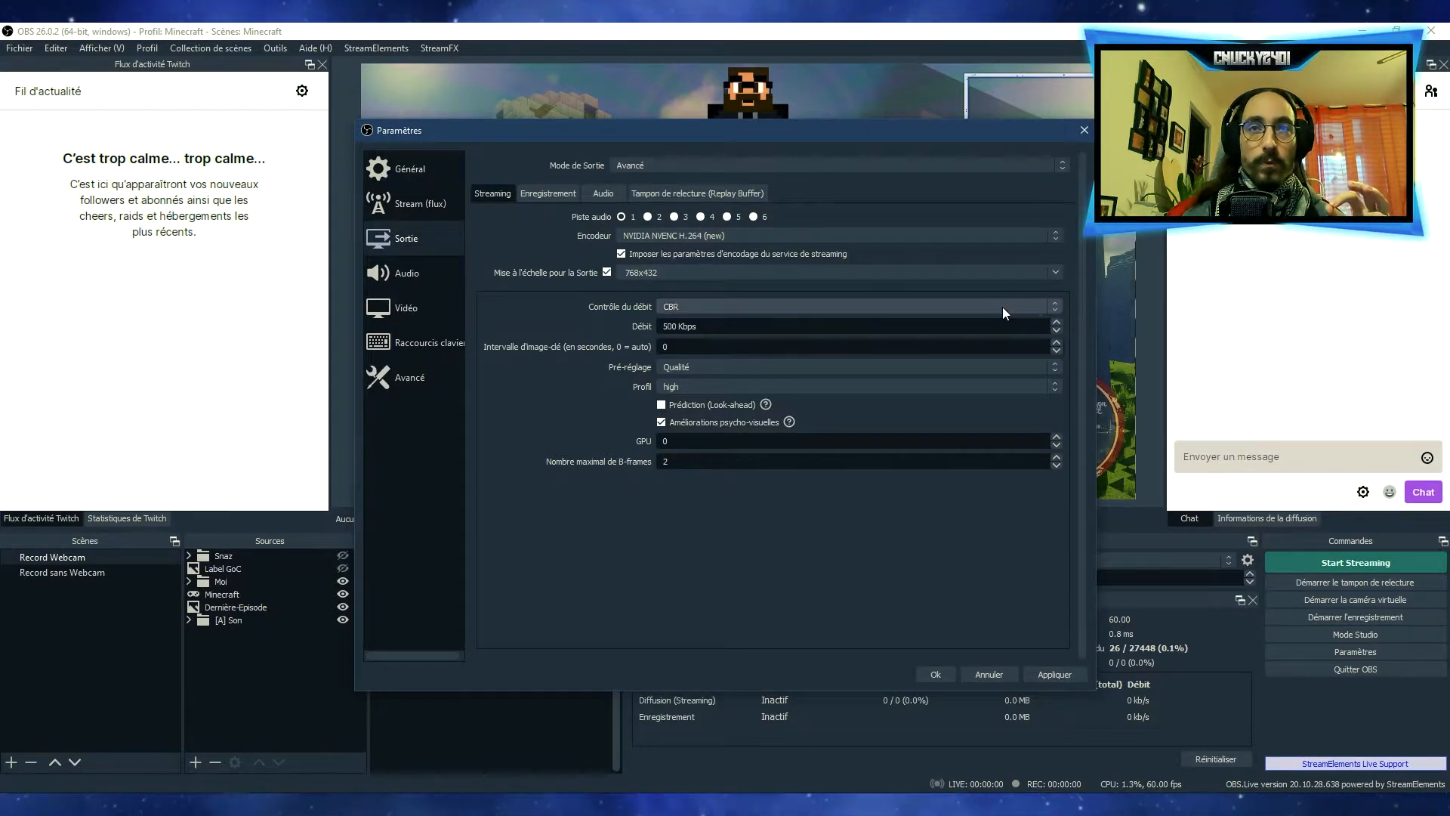
left_click(817, 304)
left_click(723, 338)
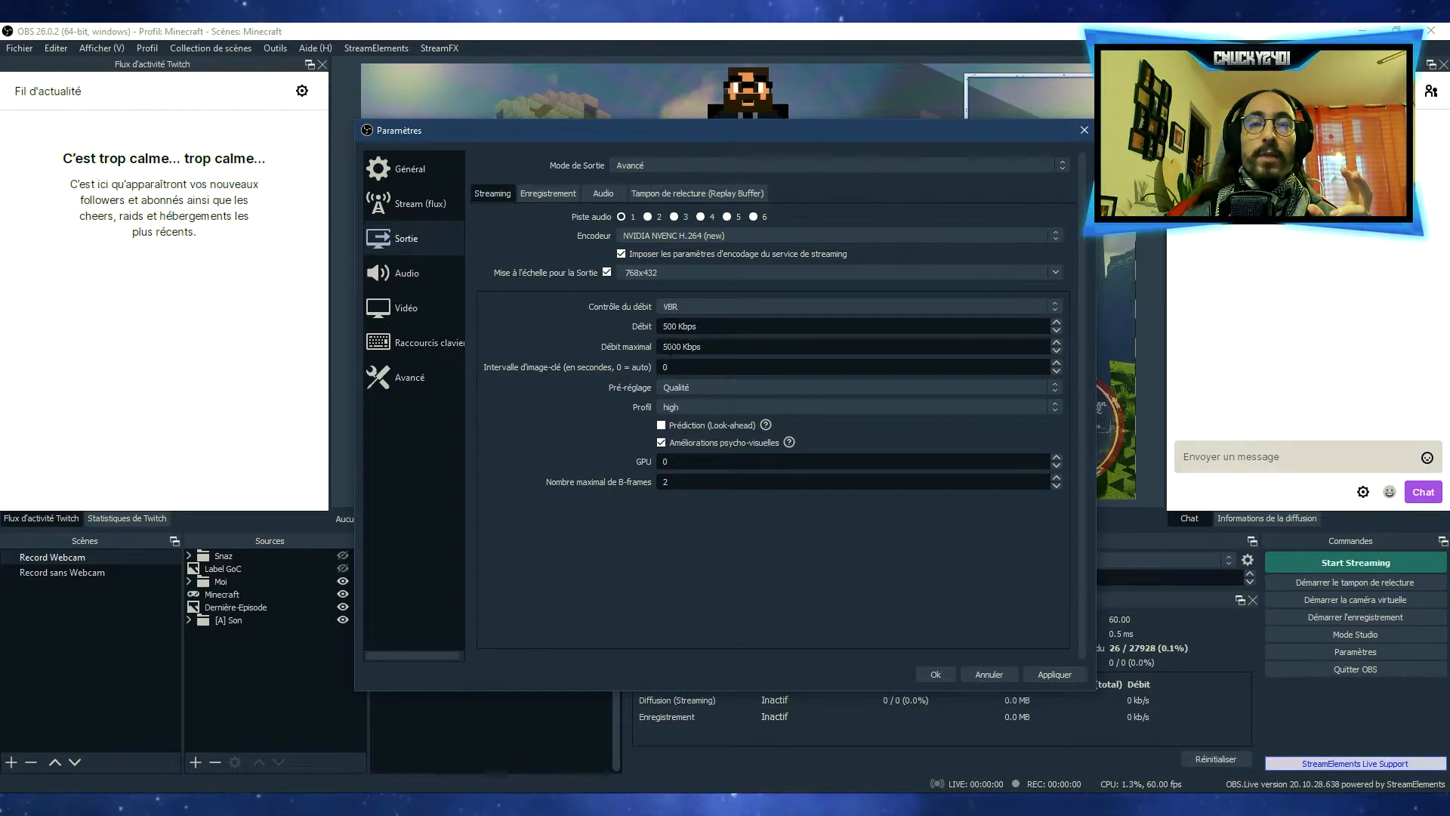
left_click(689, 309)
left_click(685, 305)
left_click(686, 305)
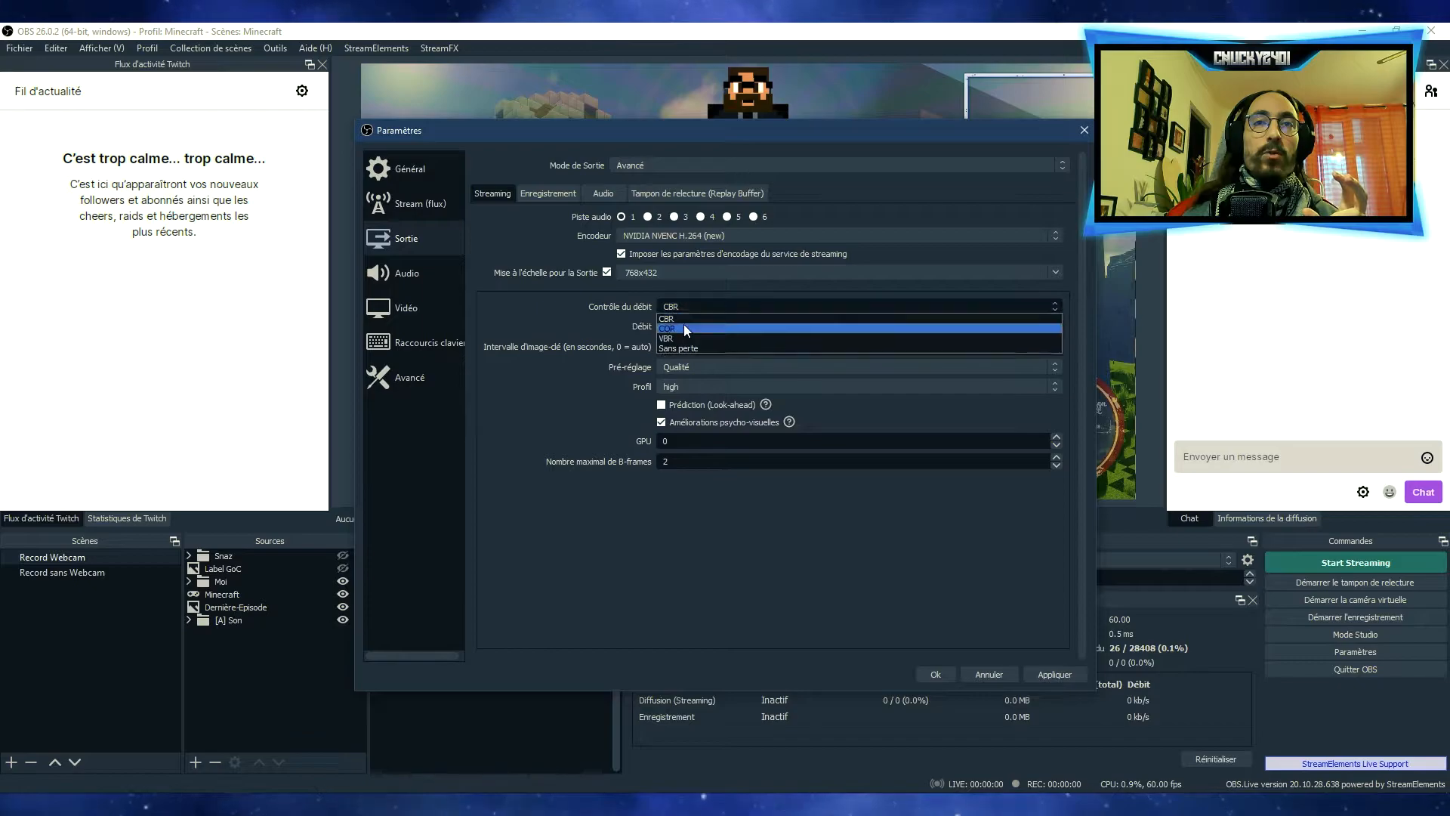
left_click(673, 339)
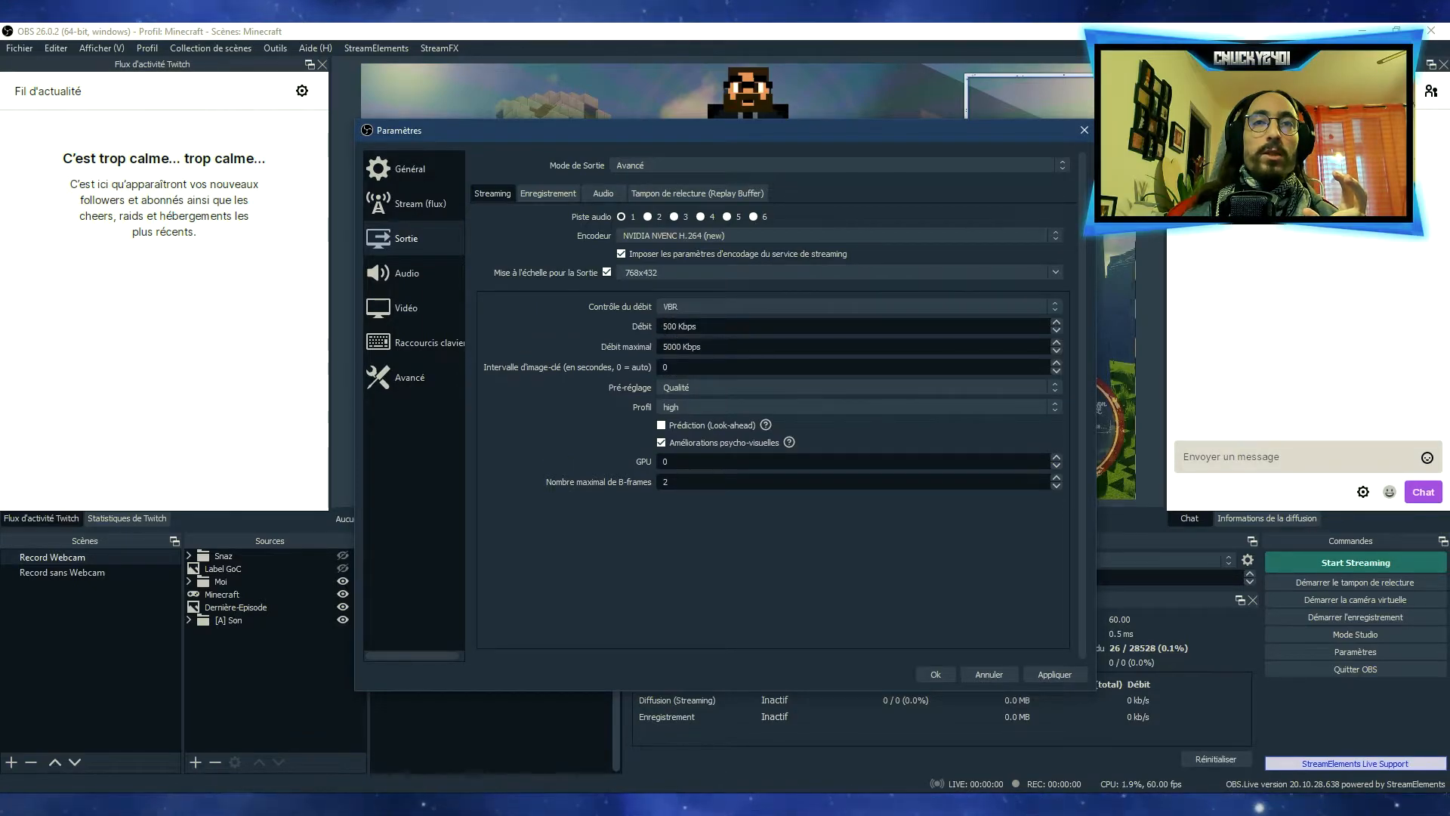
left_click_drag(669, 346, 658, 344)
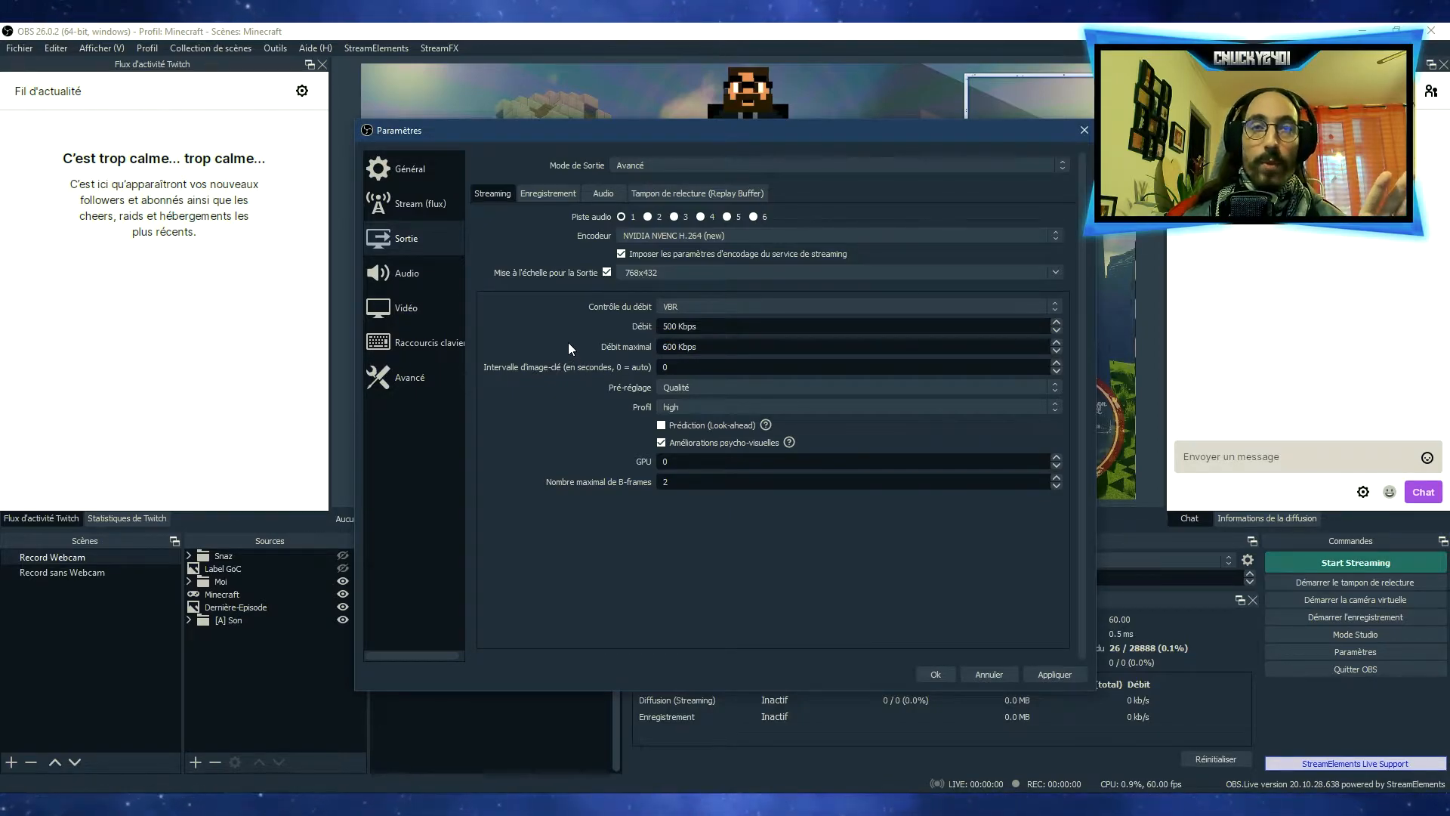
Set the streaming rate control to CBR, with the Qualité preset and the high profile
left_click(680, 306)
left_click(683, 317)
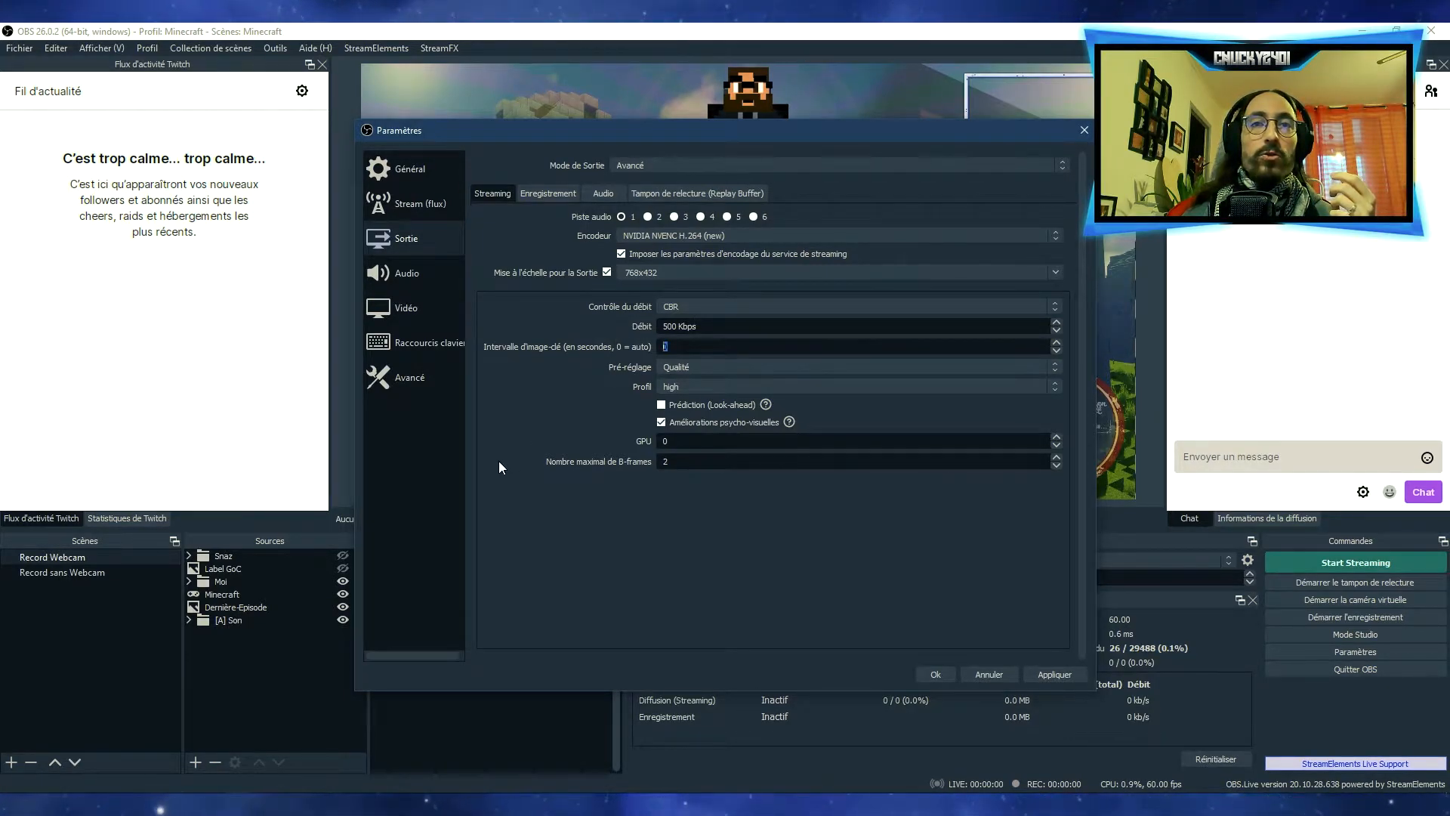
left_click(714, 363)
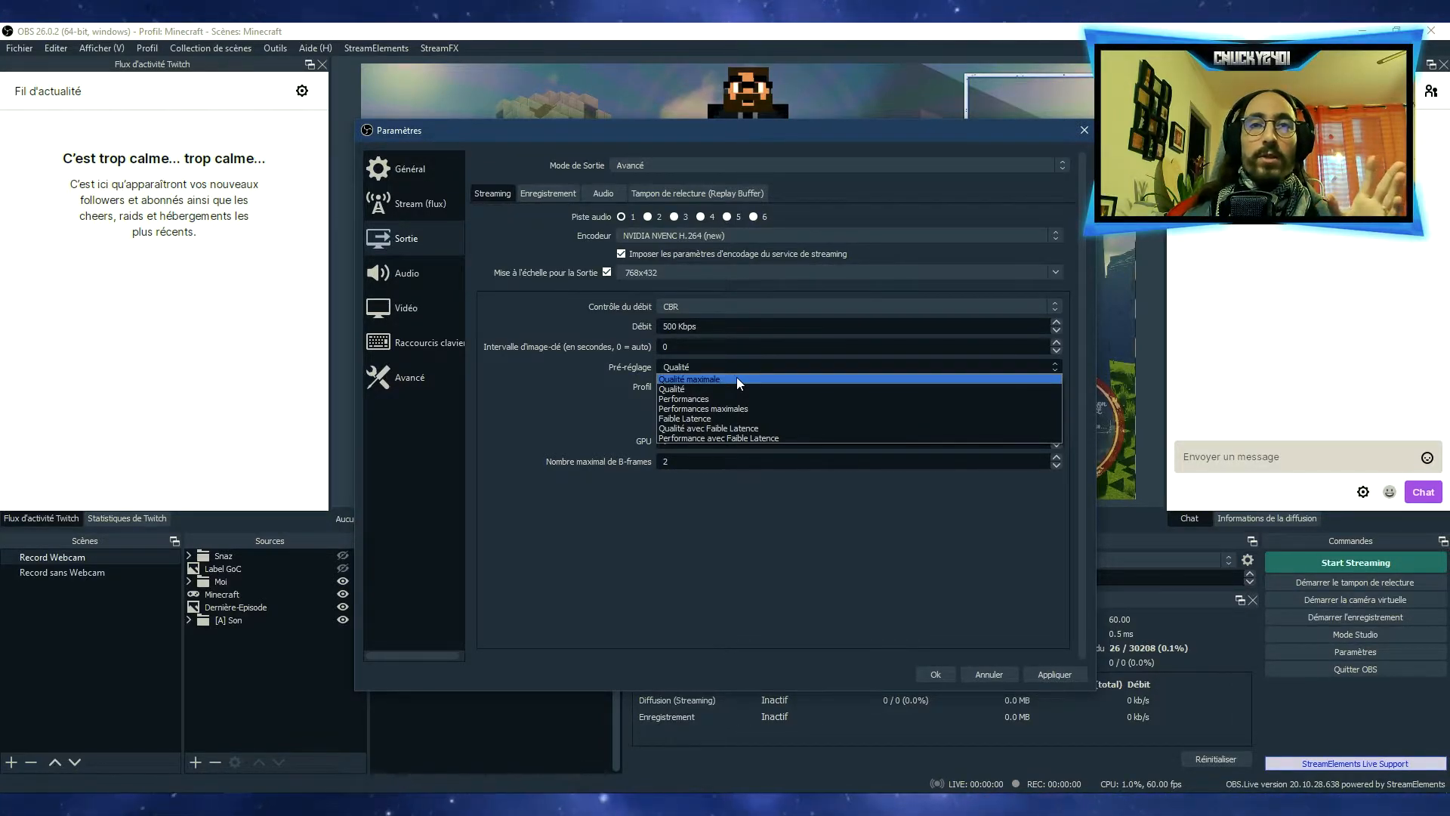
left_click(693, 387)
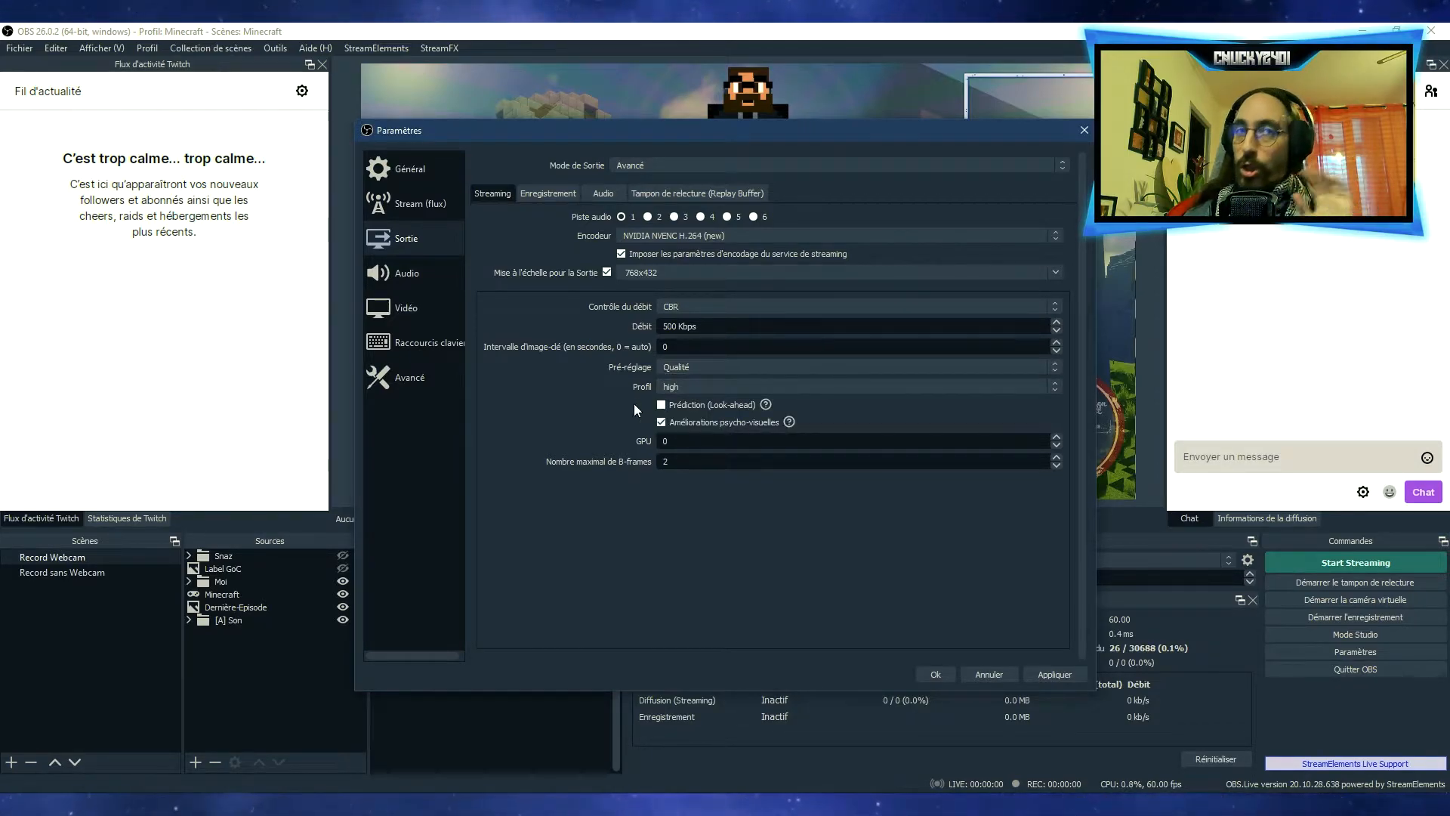
left_click(685, 390)
left_click(687, 395)
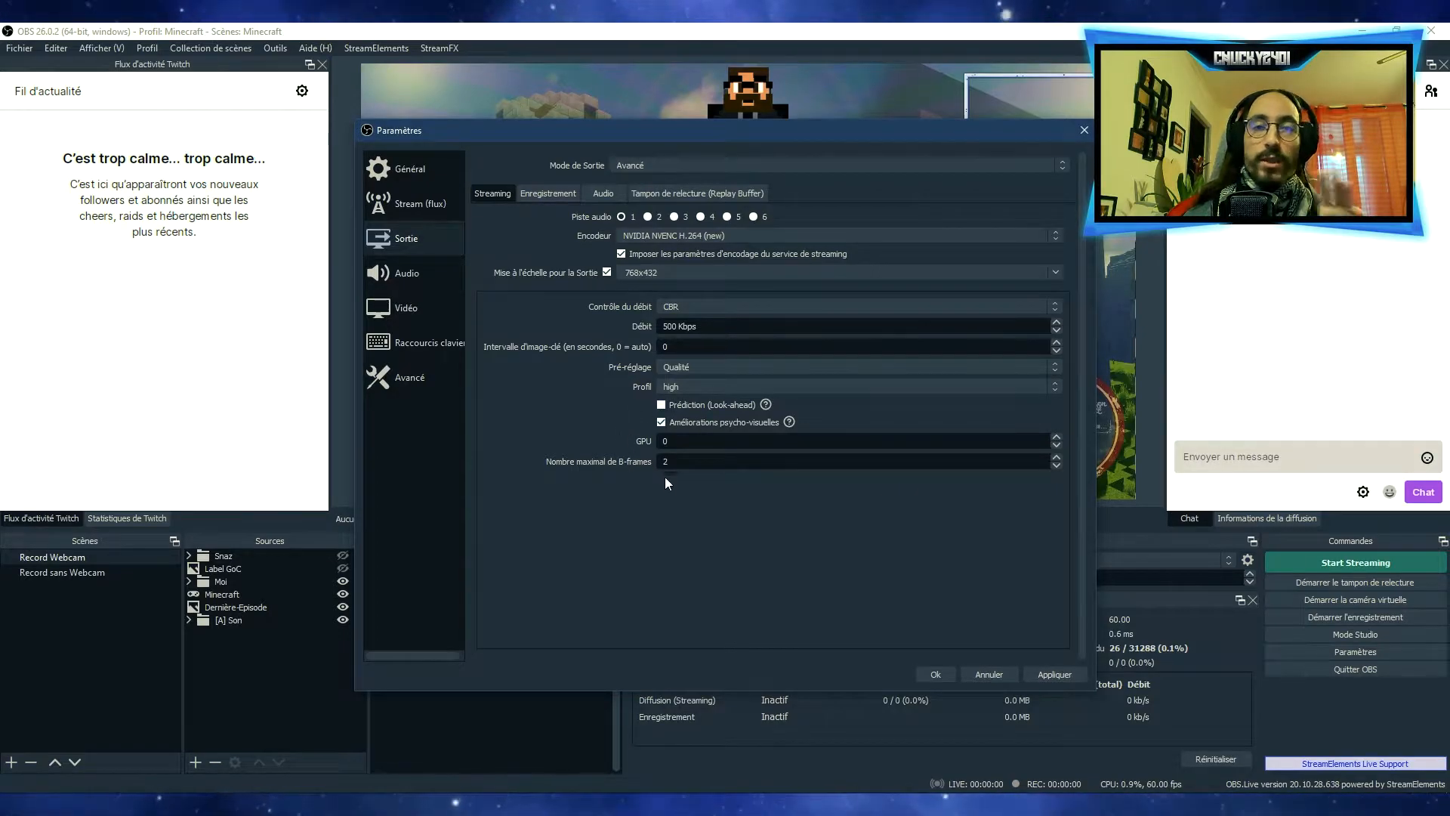
In the recording output settings, use the Standard type and mp4 as the recording format
left_click(551, 193)
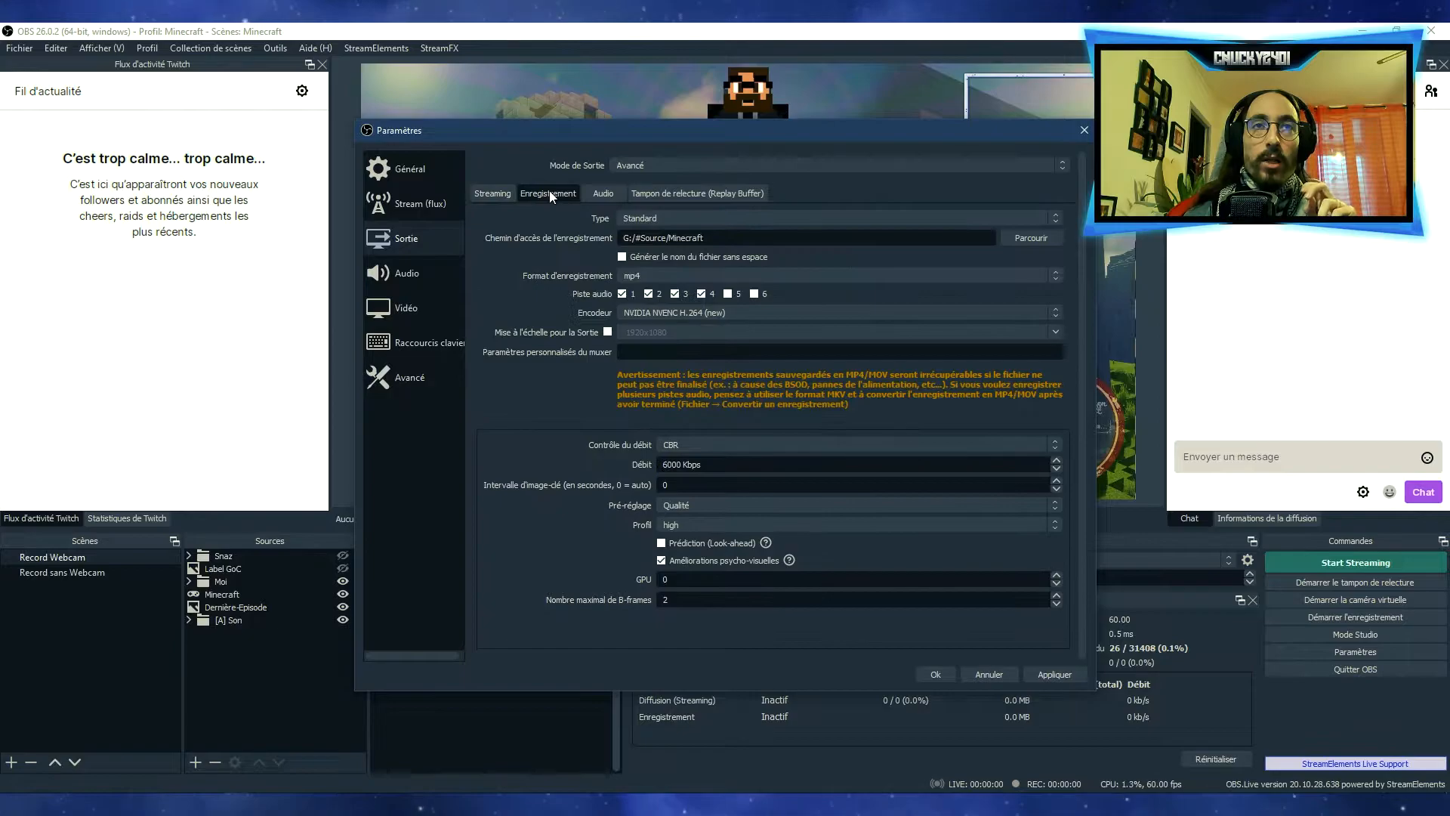
left_click(675, 220)
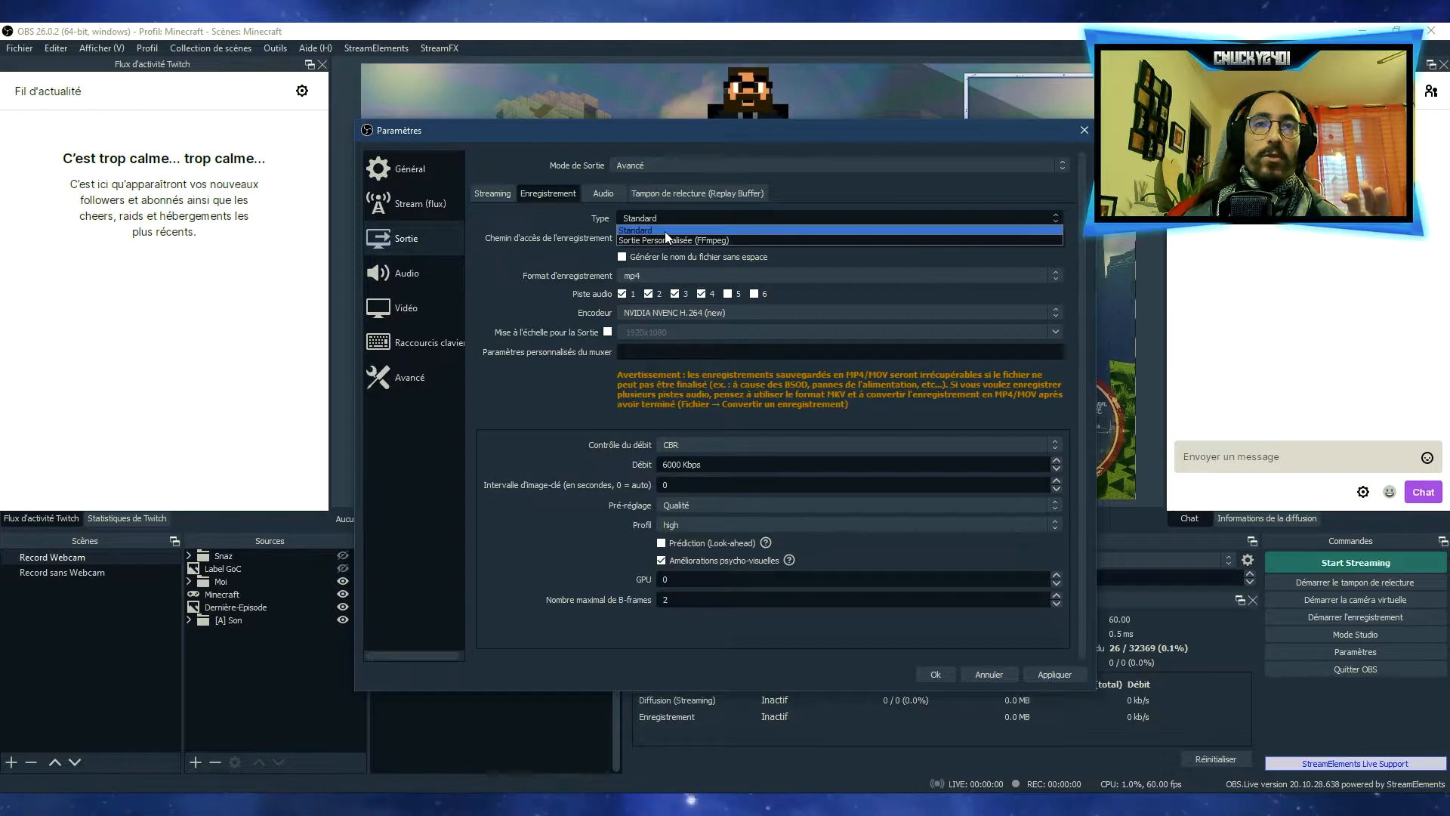
left_click(664, 231)
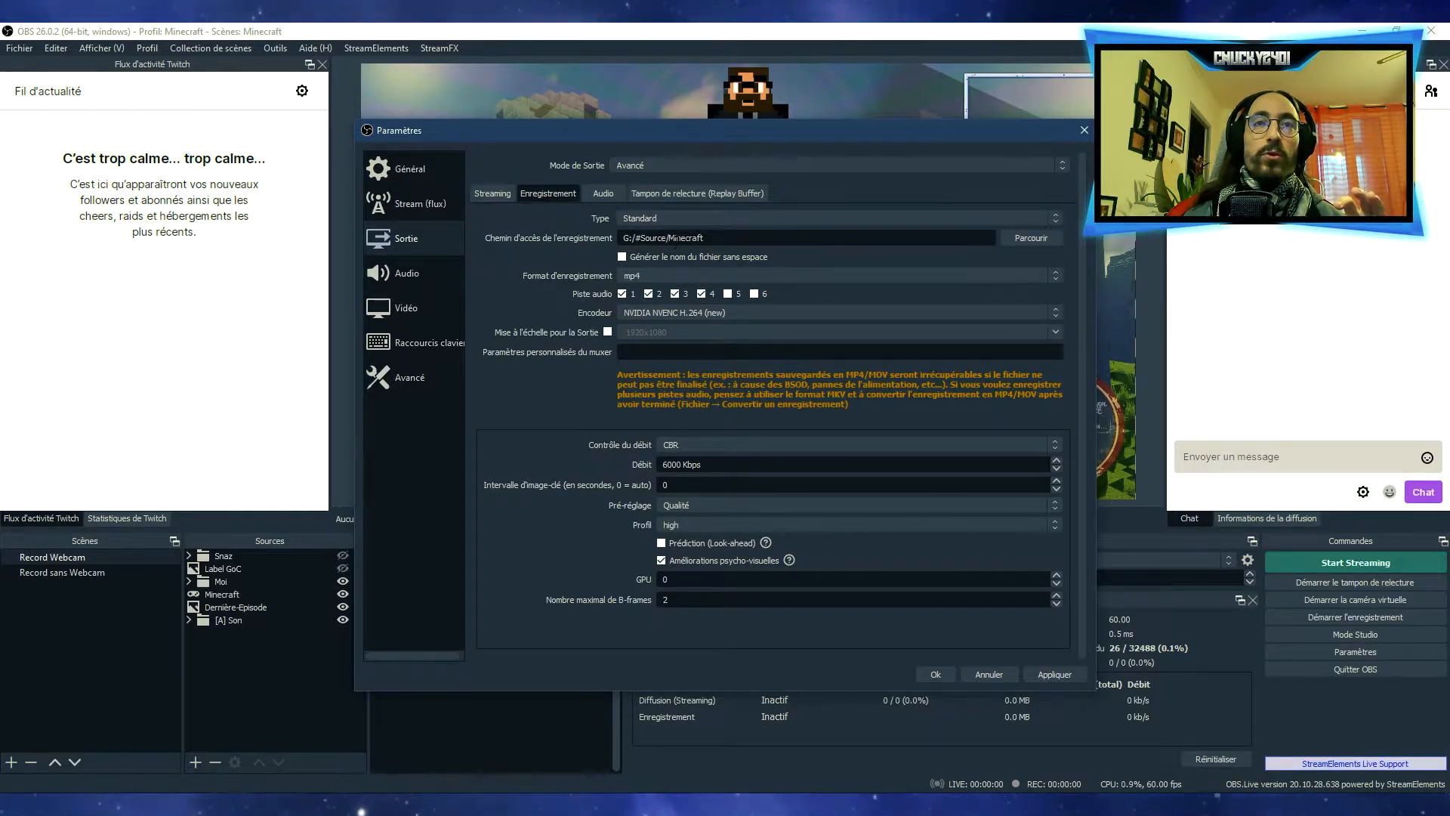
left_click_drag(620, 238, 707, 241)
left_click(725, 239)
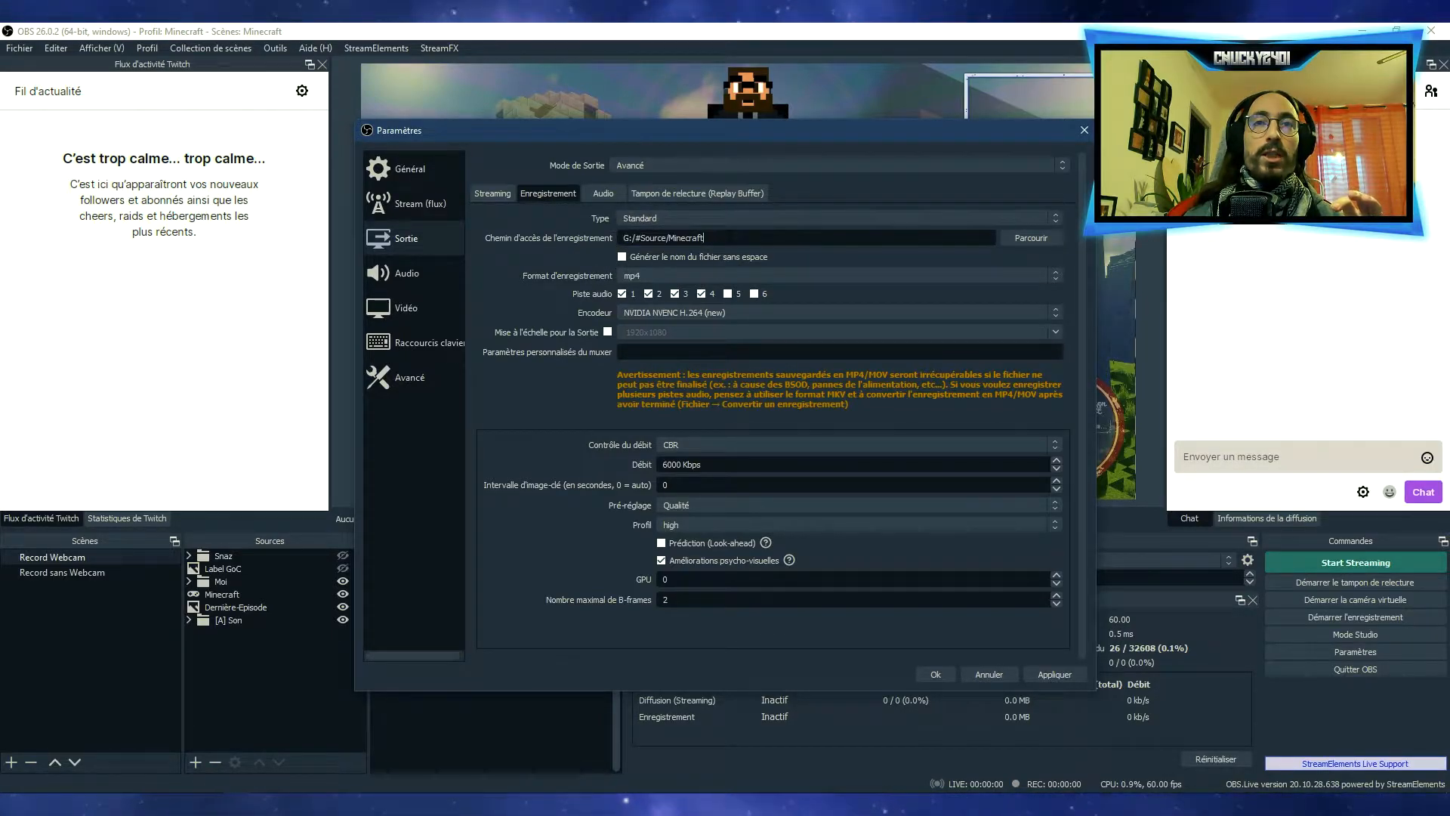
left_click(660, 275)
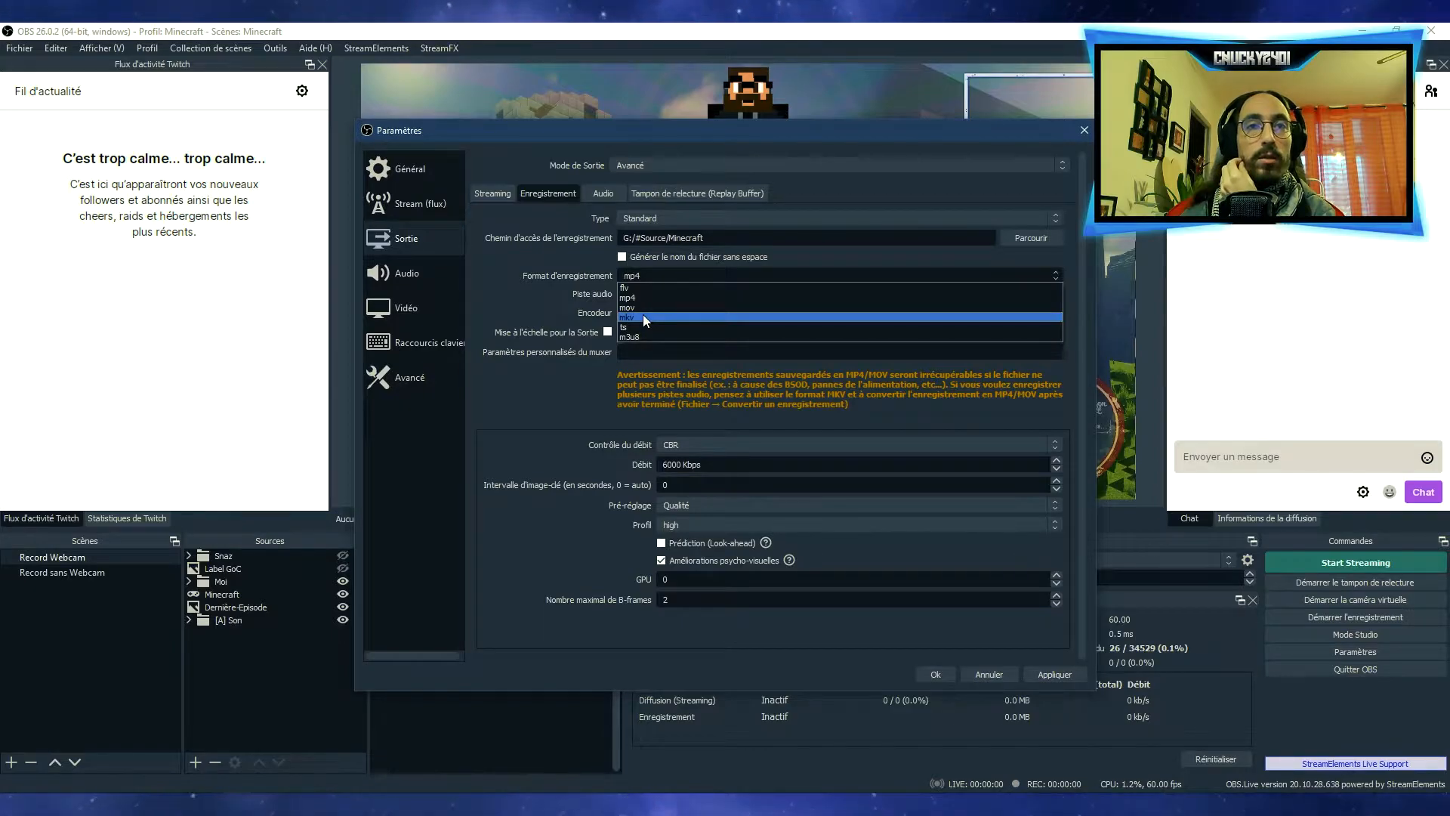
left_click(634, 295)
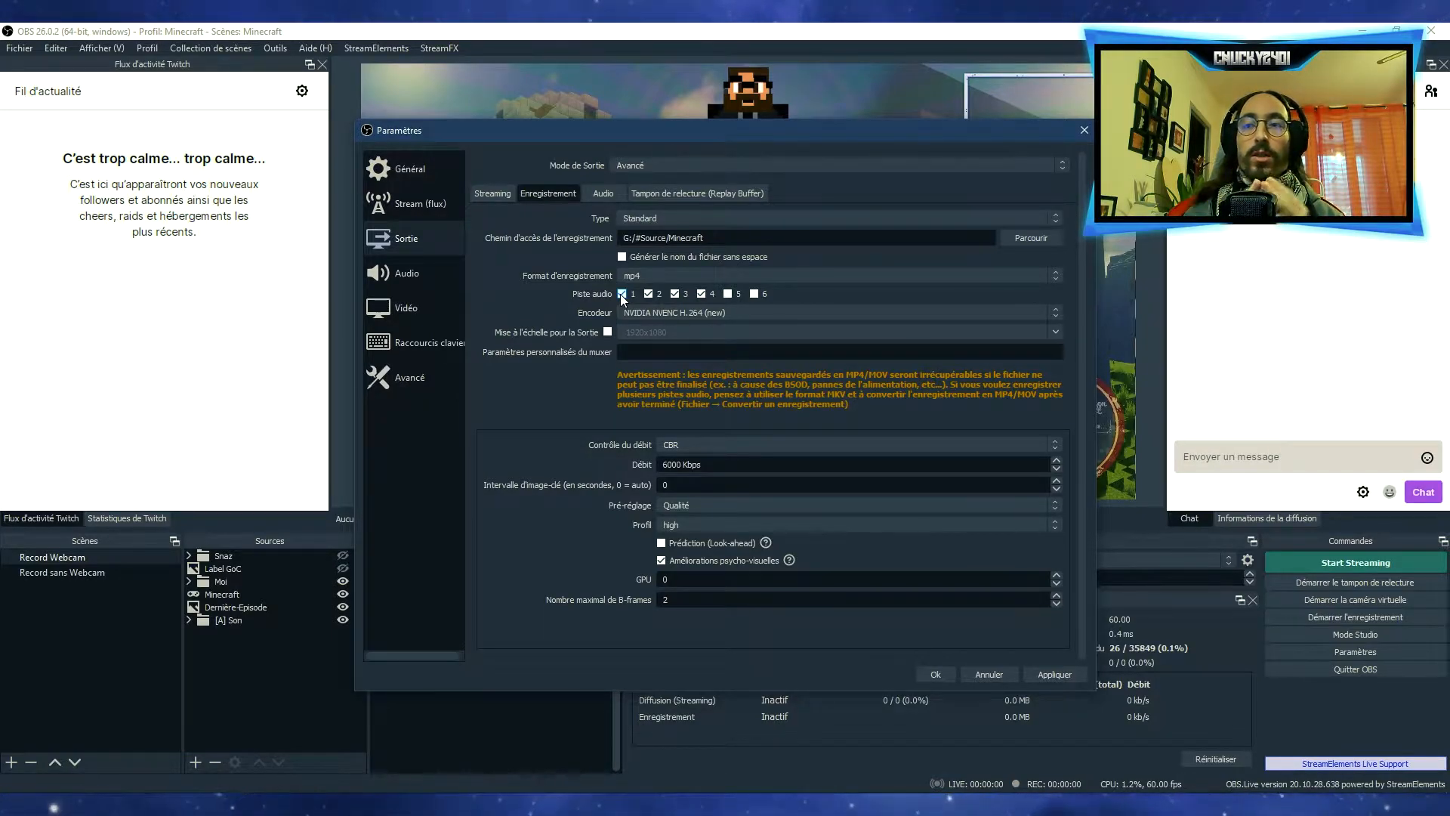
Use NVIDIA NVENC H.264 (new) as the recording encoder and keep its rate control on CBR
left_click(690, 313)
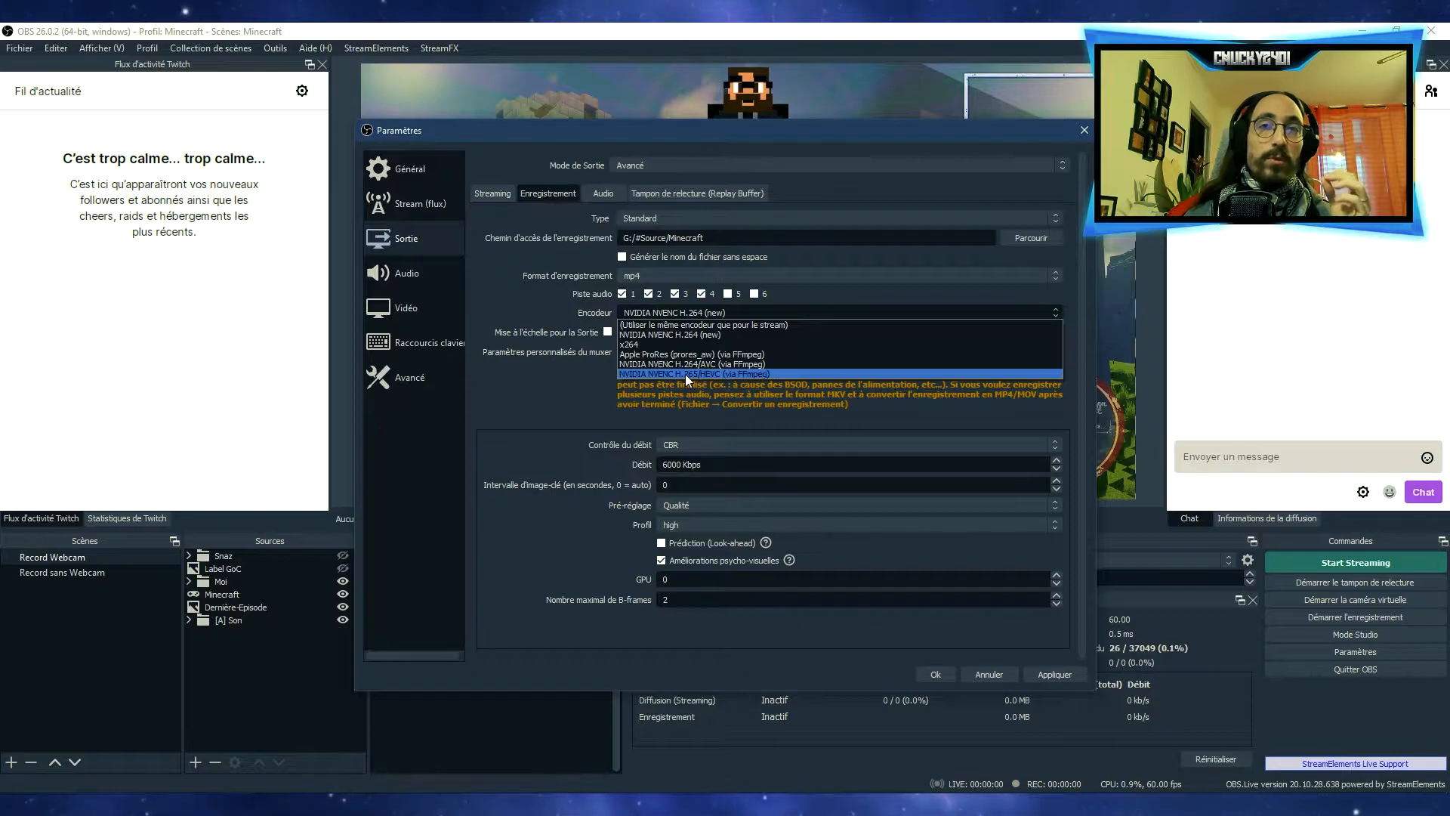
left_click(691, 334)
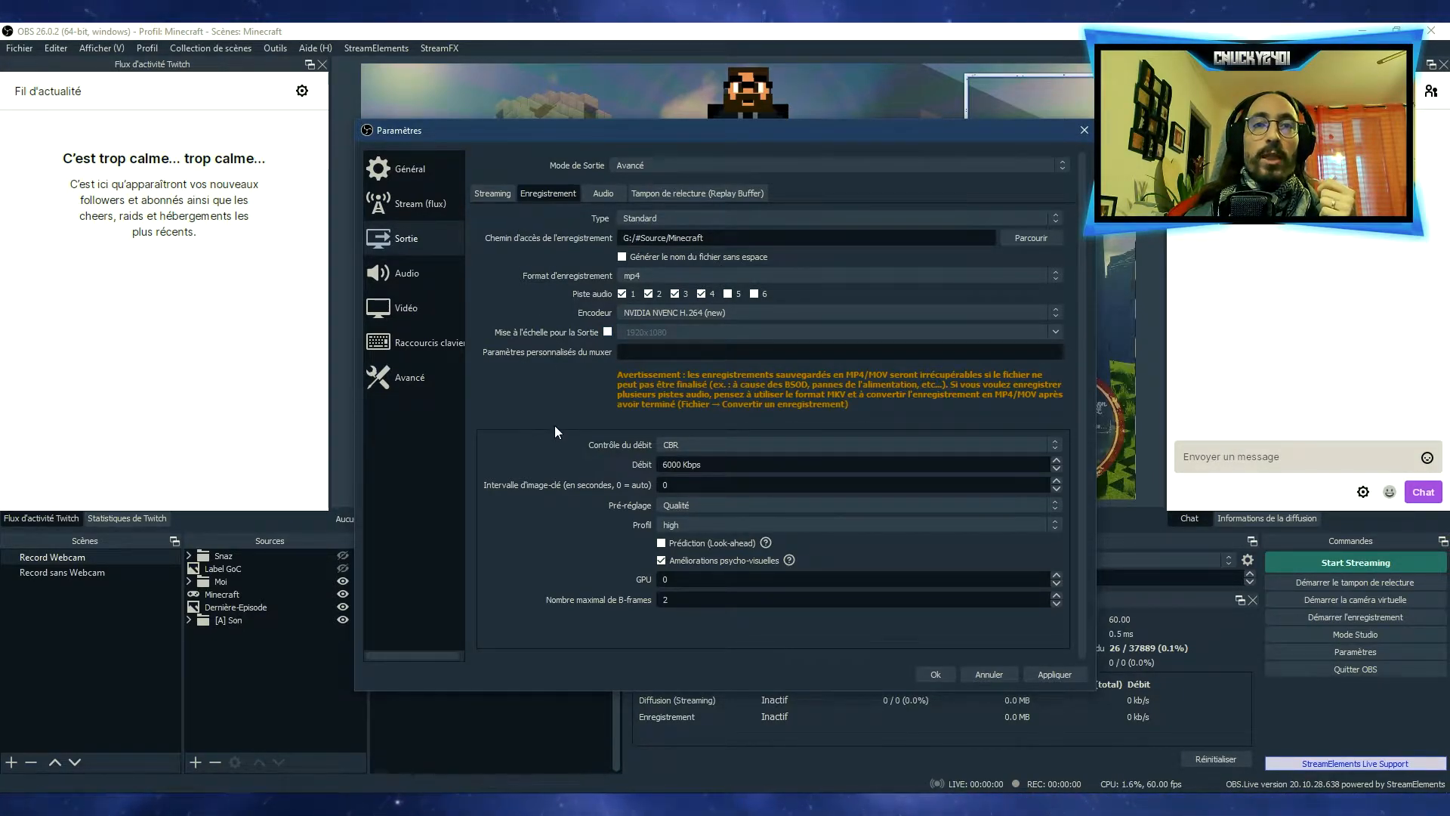
left_click(714, 444)
left_click(714, 444)
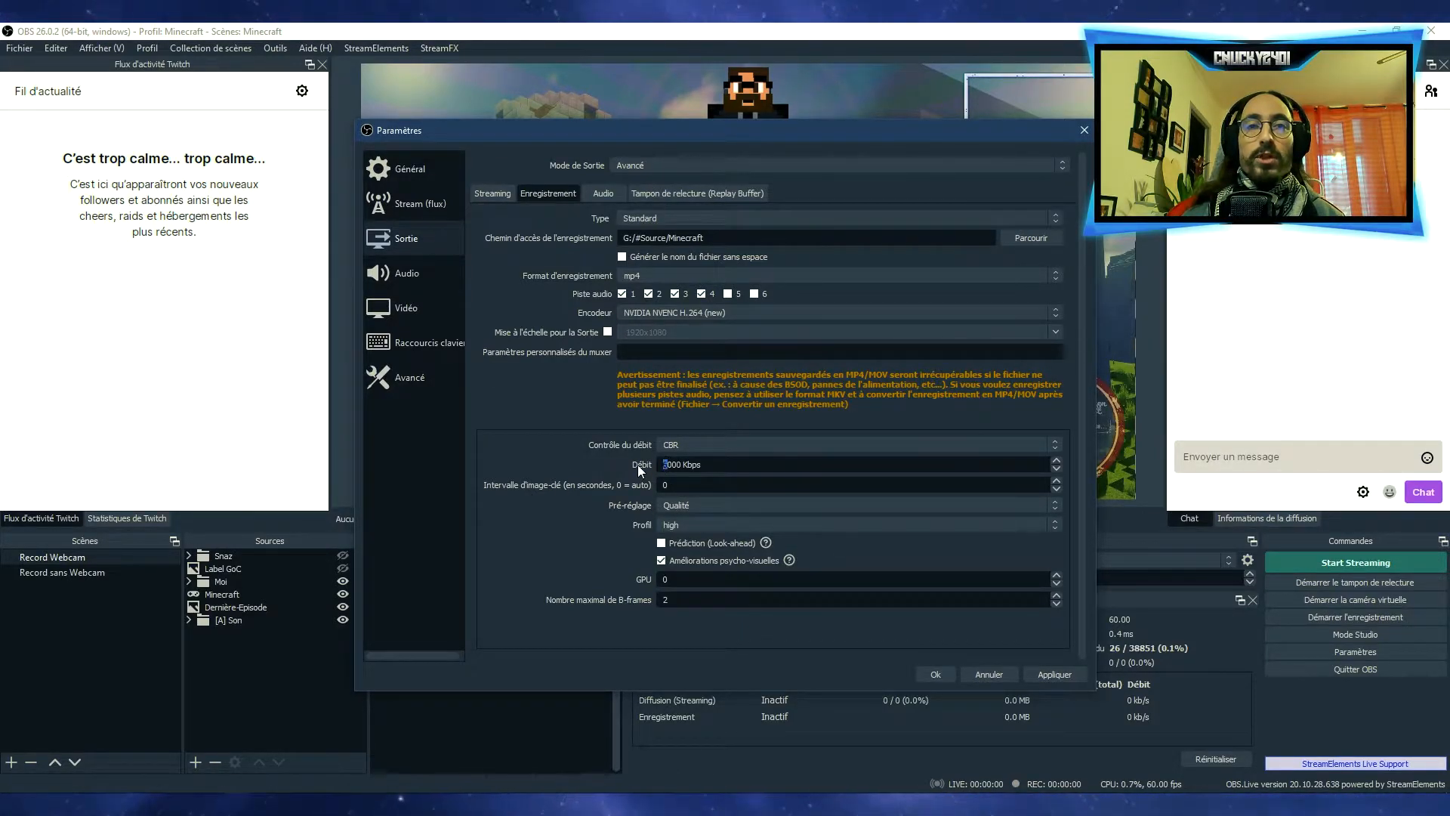
Set the recording bitrate to 6000 Kbps and keep the Qualité preset
left_click(664, 464)
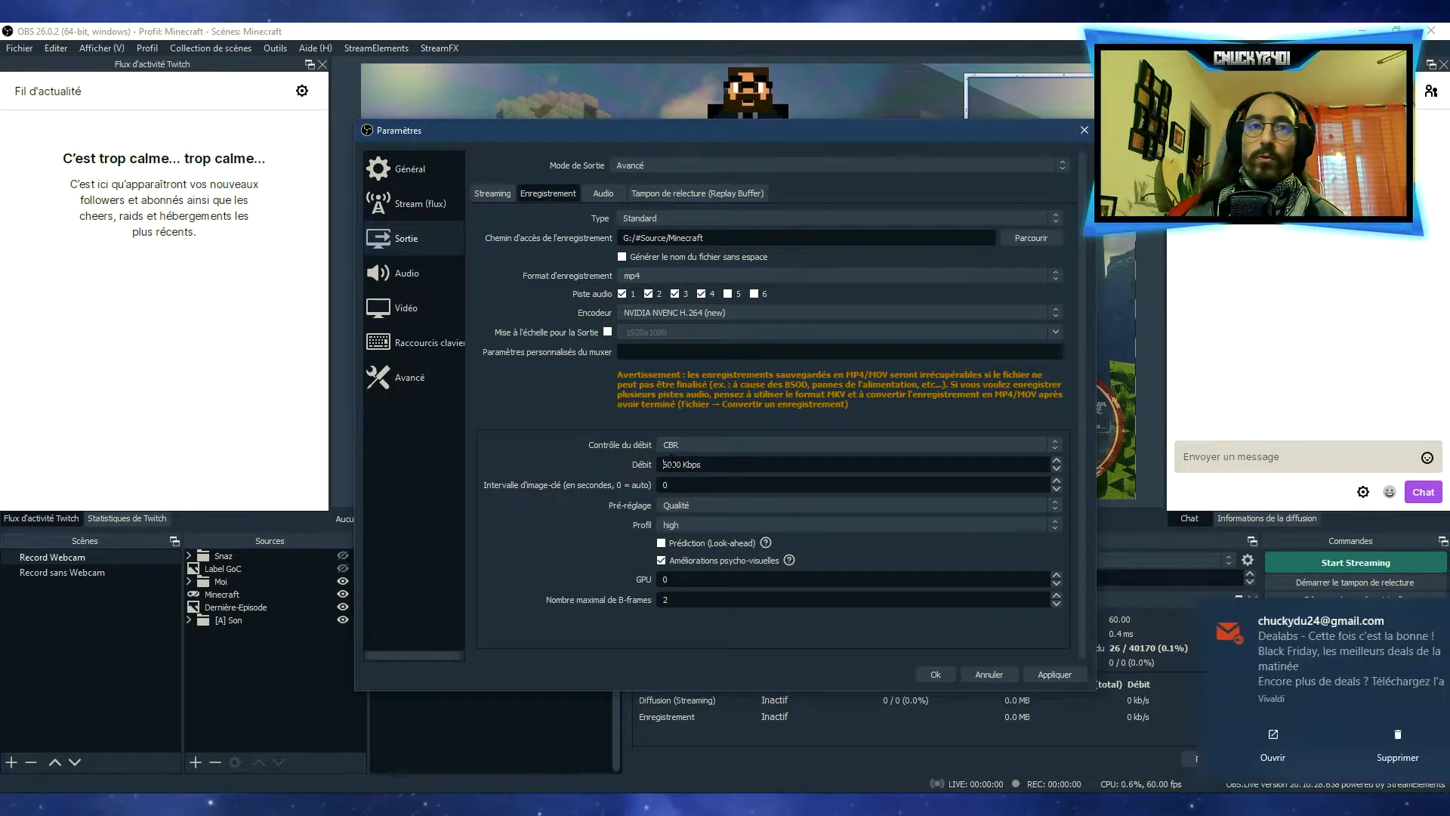
left_click(1312, 660)
key("Delete")
type("6")
key("Tab")
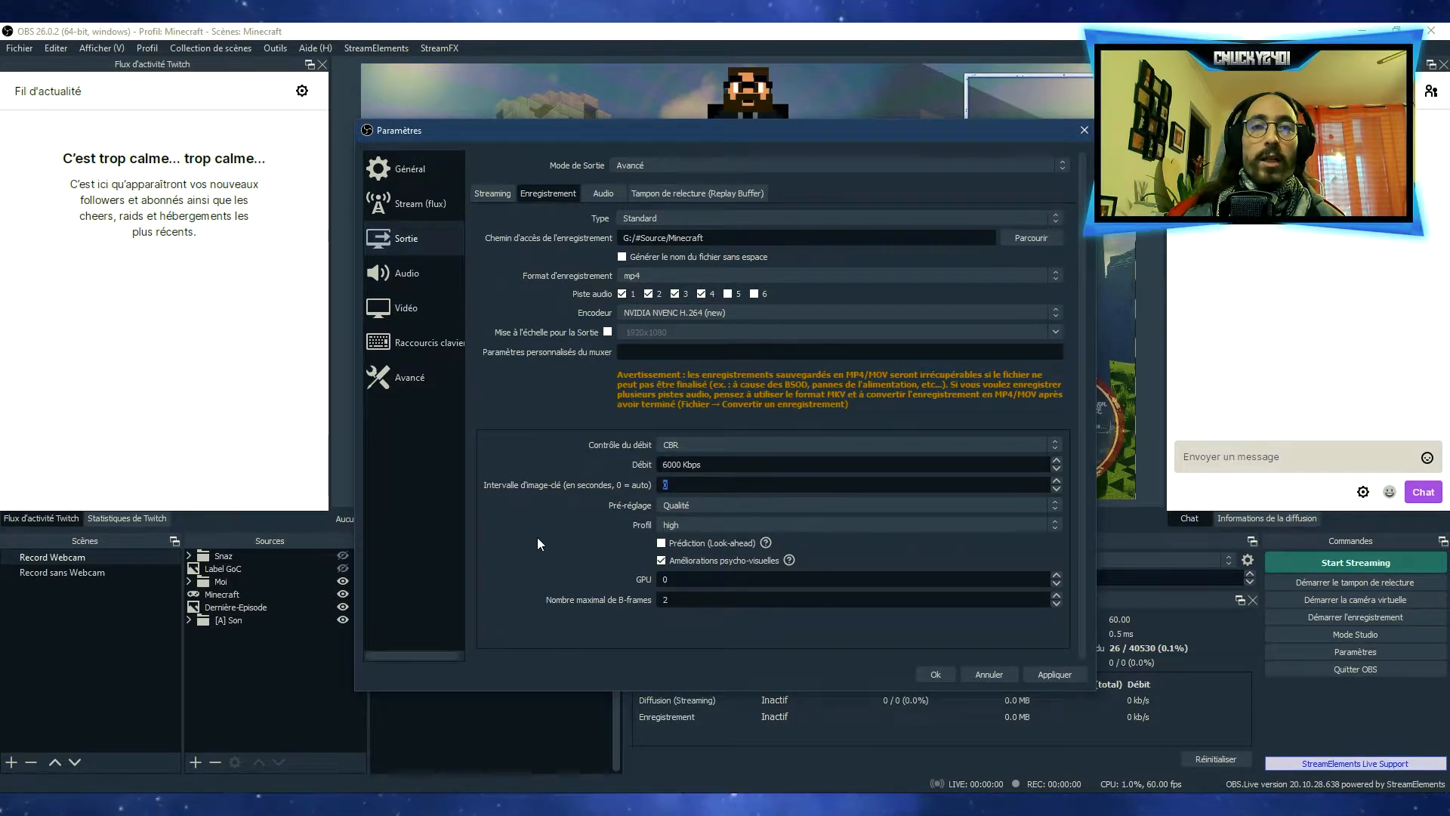
left_click(710, 508)
left_click(710, 509)
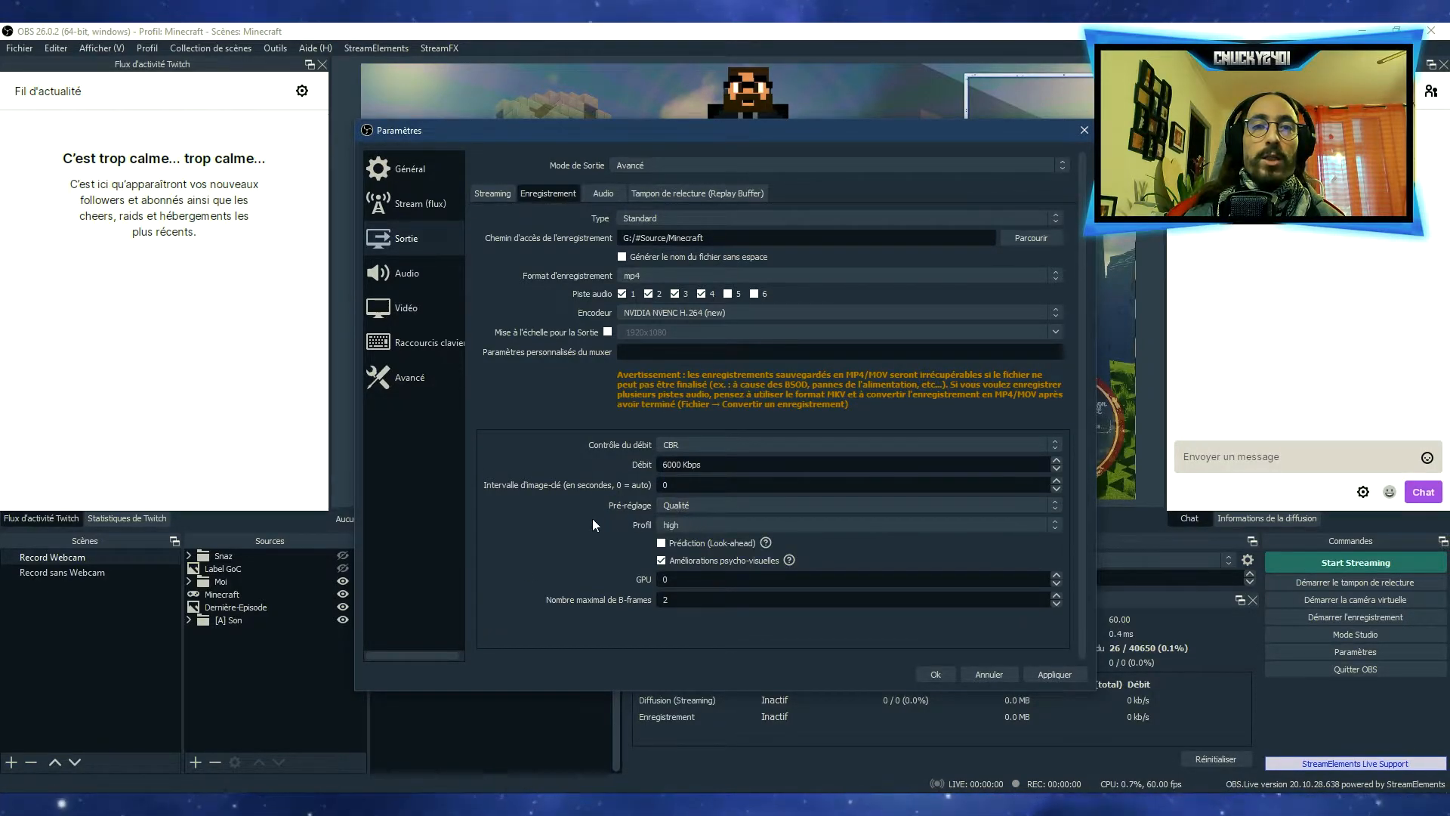
Examine the bitrate options of audio track 1 and the names given to the four used output audio tracks
left_click(601, 190)
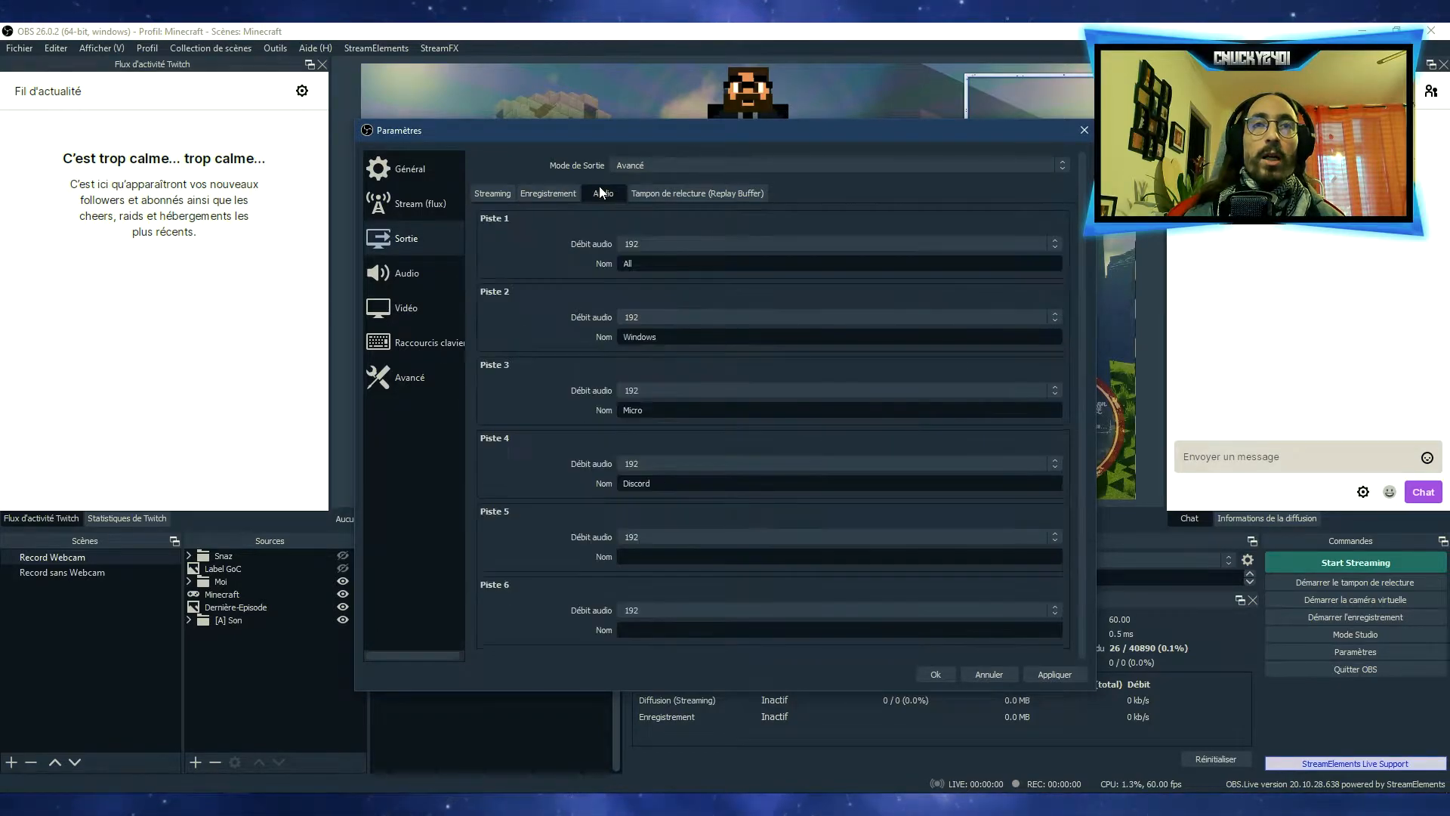
left_click(659, 241)
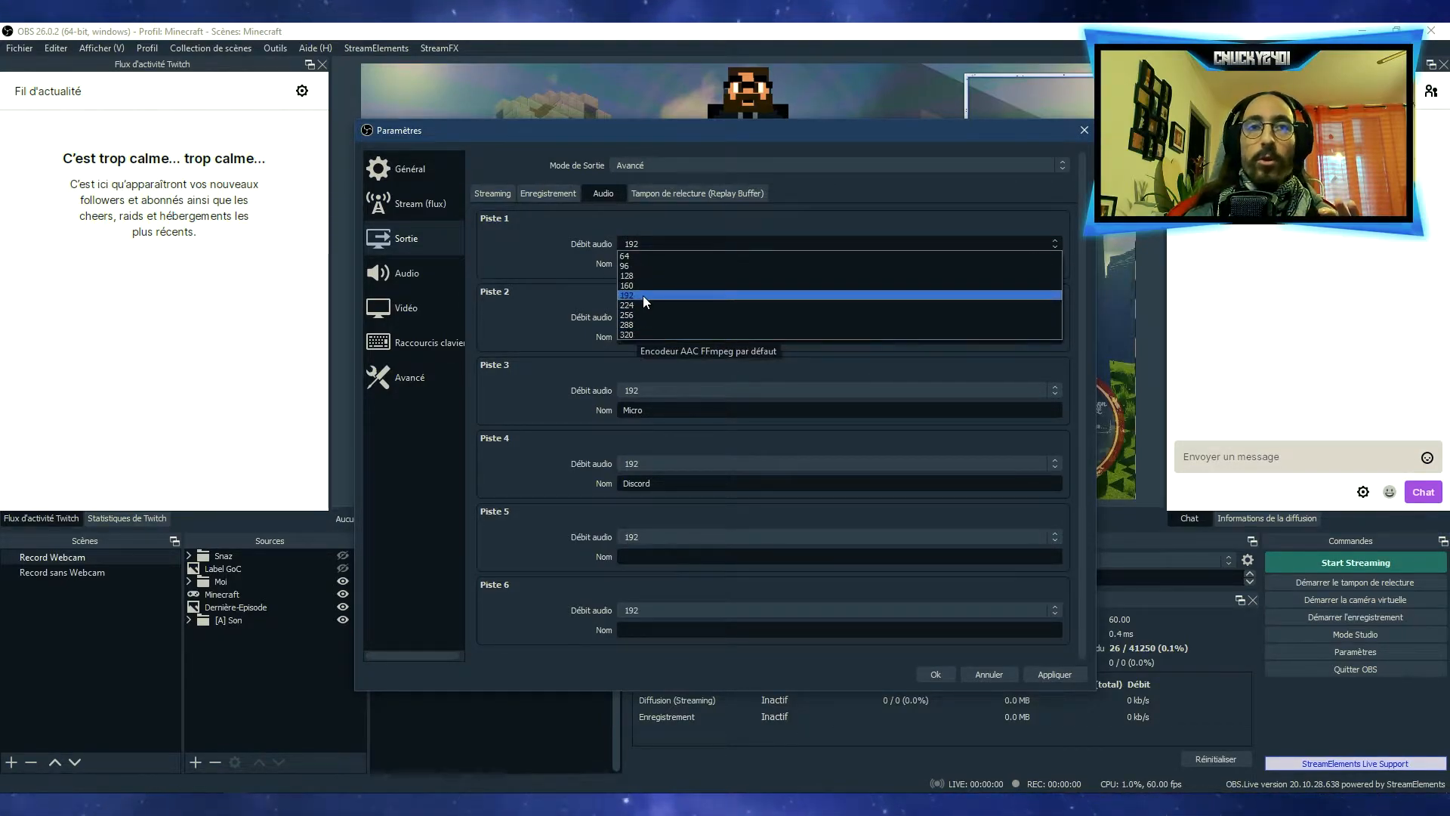
left_click(563, 281)
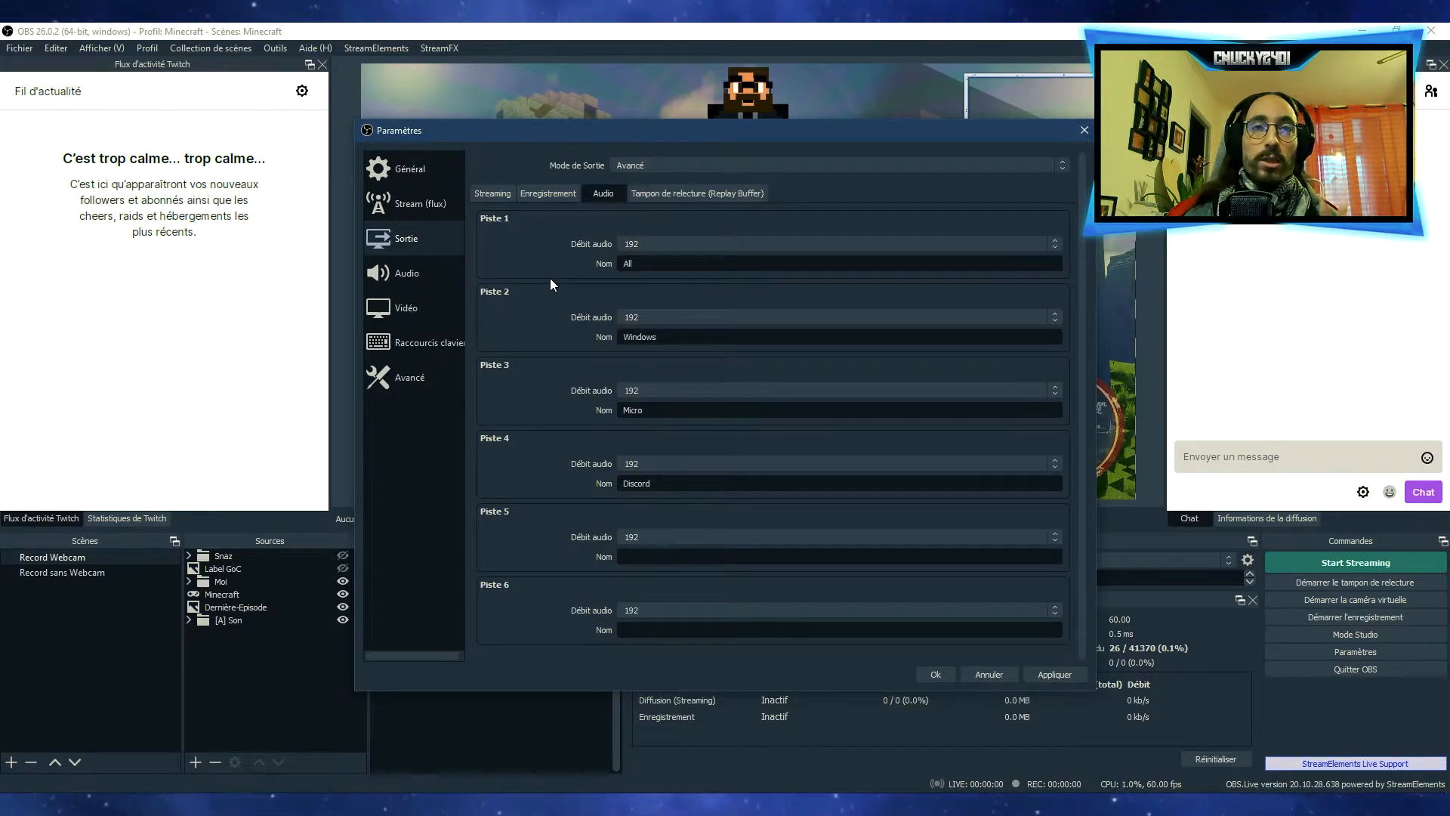
left_click(640, 244)
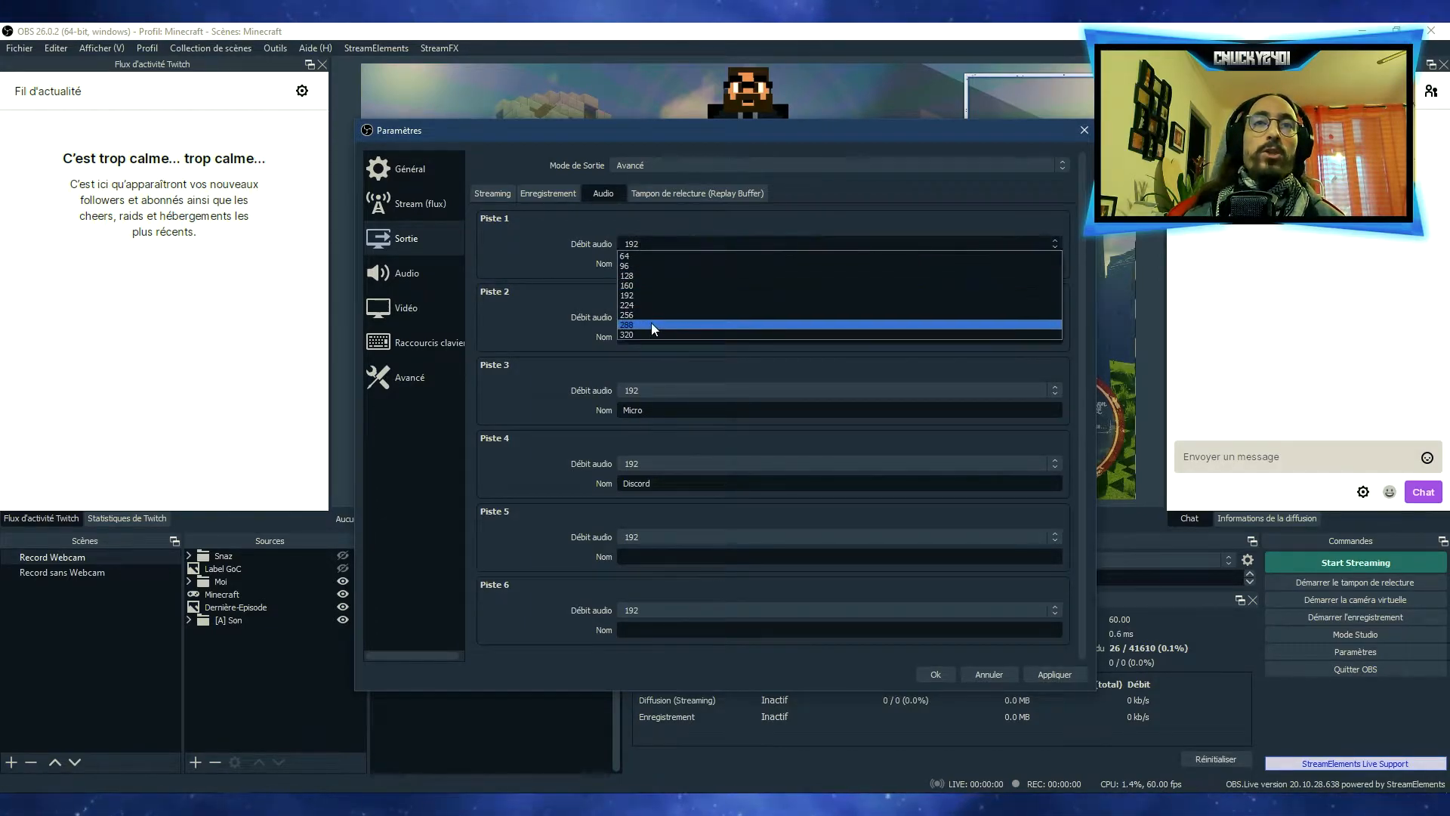
left_click(533, 268)
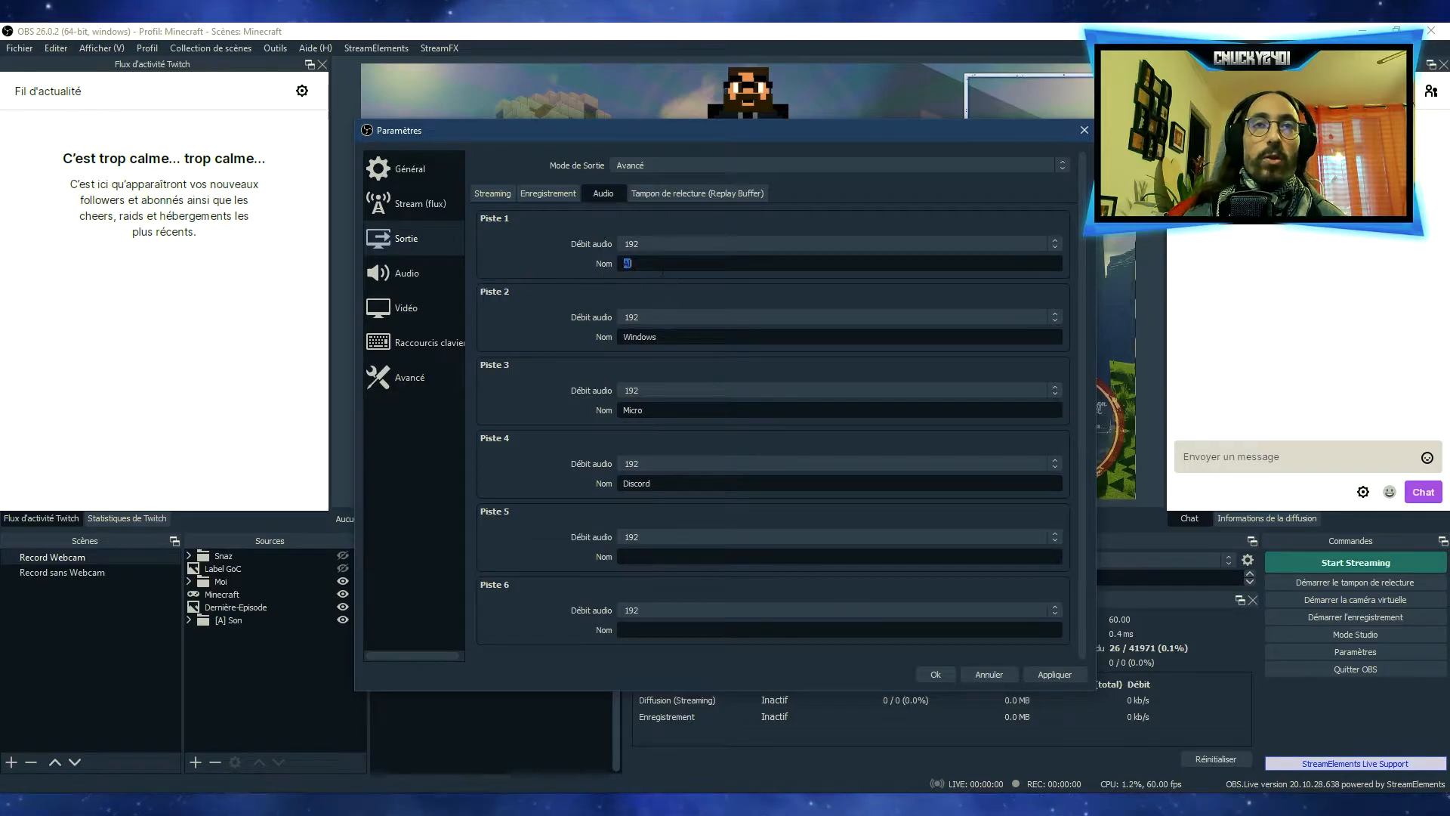
double_click(627, 263)
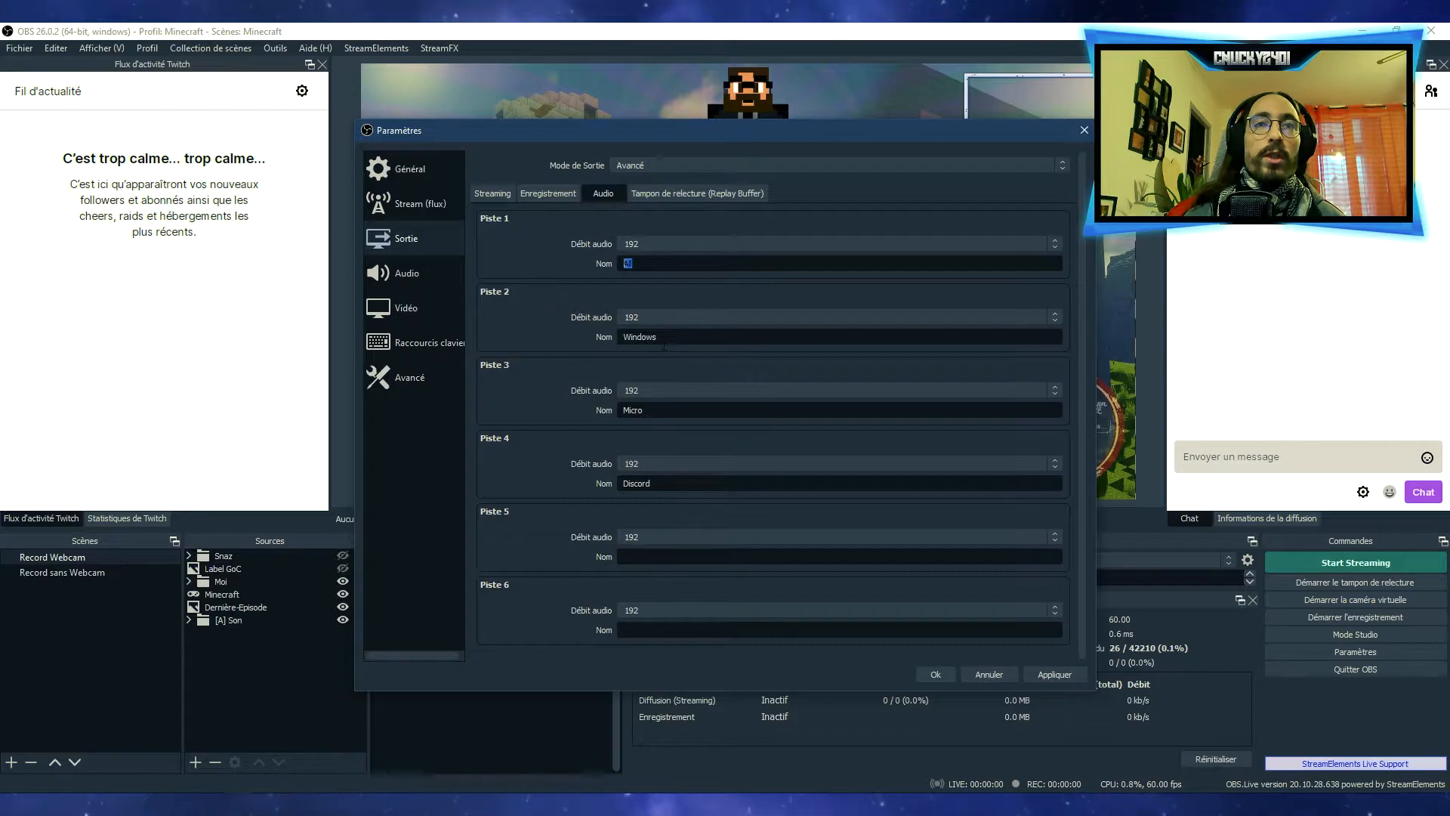
left_click_drag(658, 487, 572, 483)
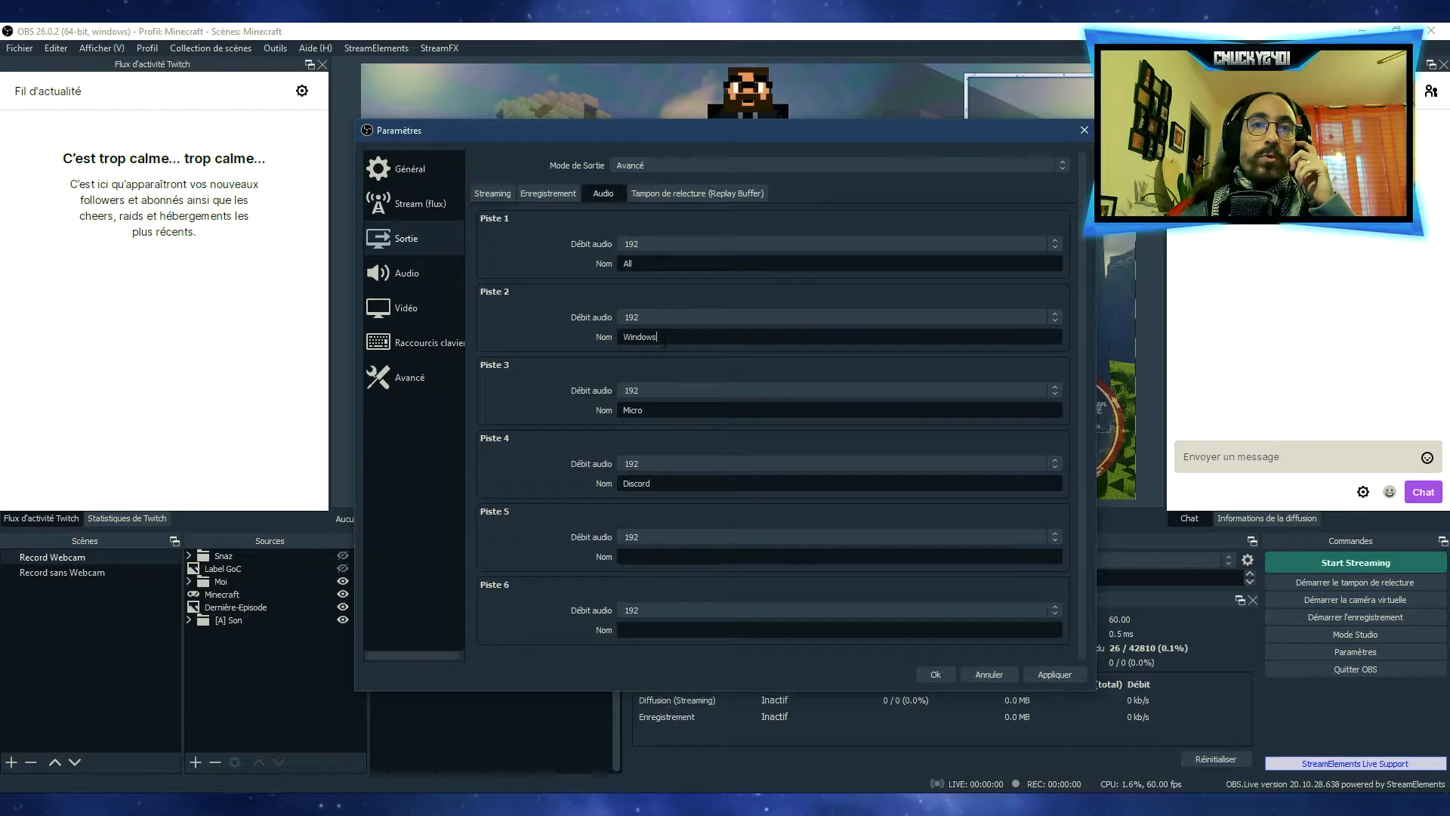
left_click_drag(654, 411, 596, 412)
left_click_drag(656, 485, 576, 487)
left_click(573, 489)
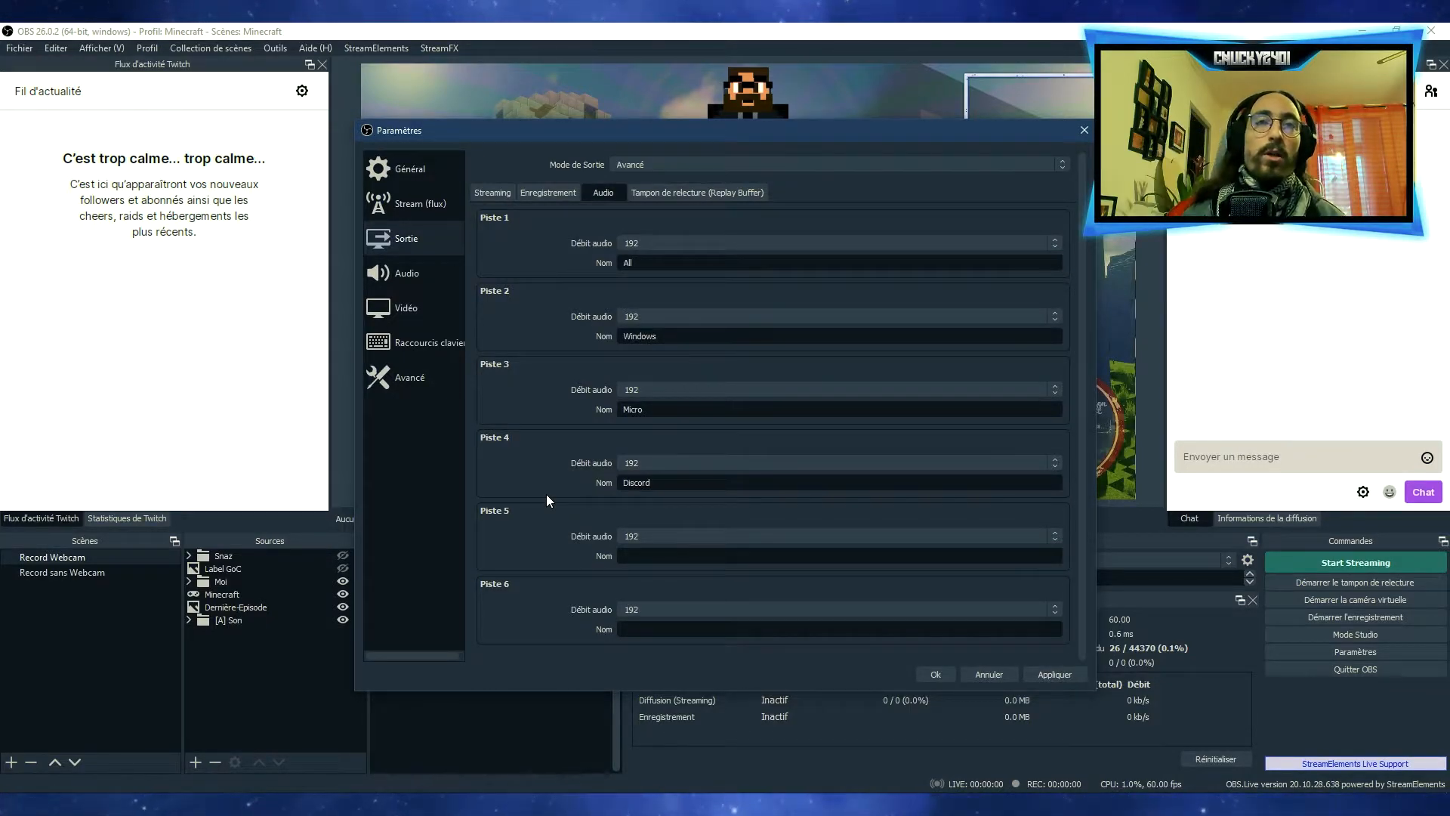
Review the replay buffer's activation and maximum duration, comparing with the streaming and recording output settings
left_click(710, 191)
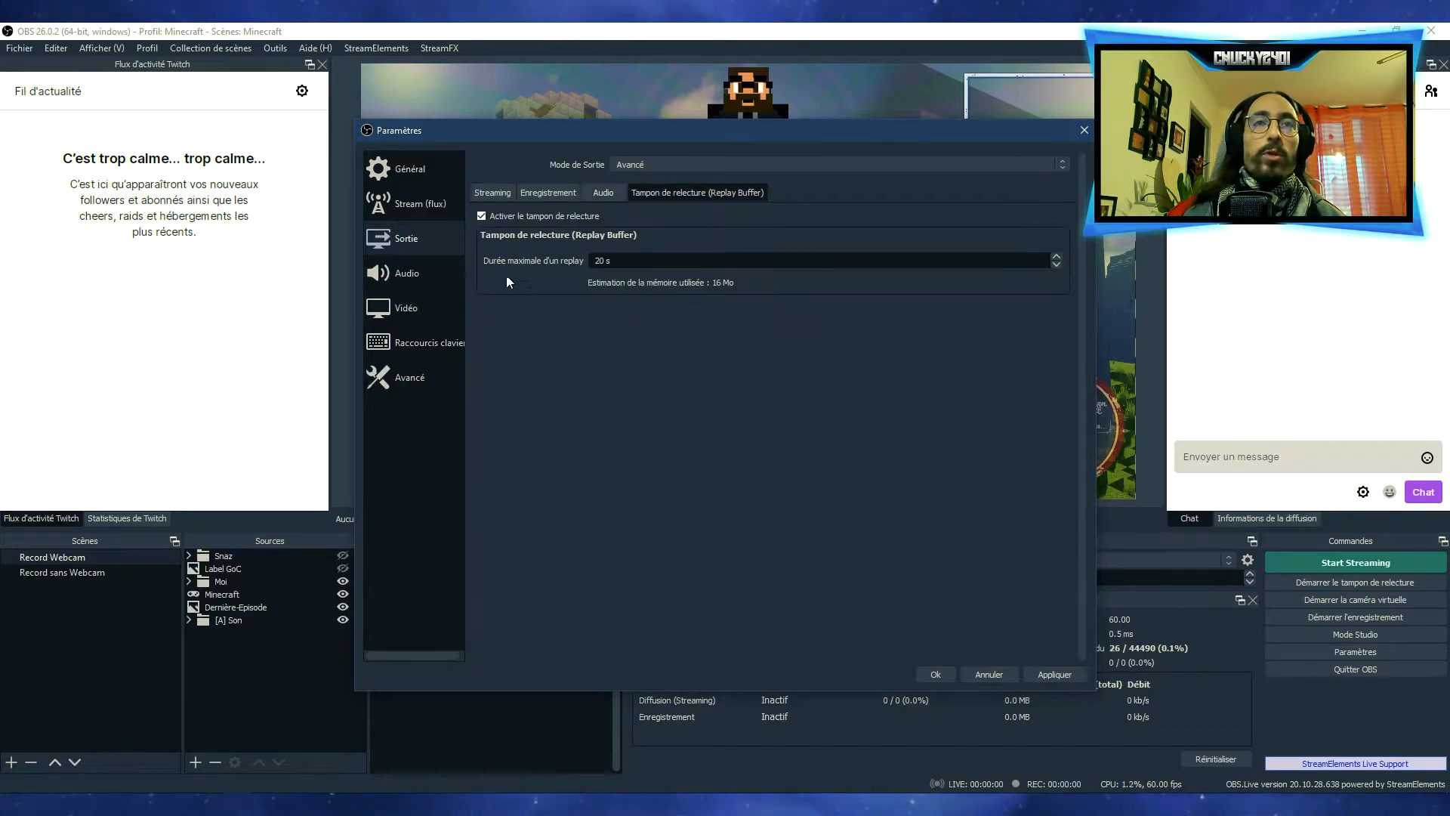
left_click(509, 194)
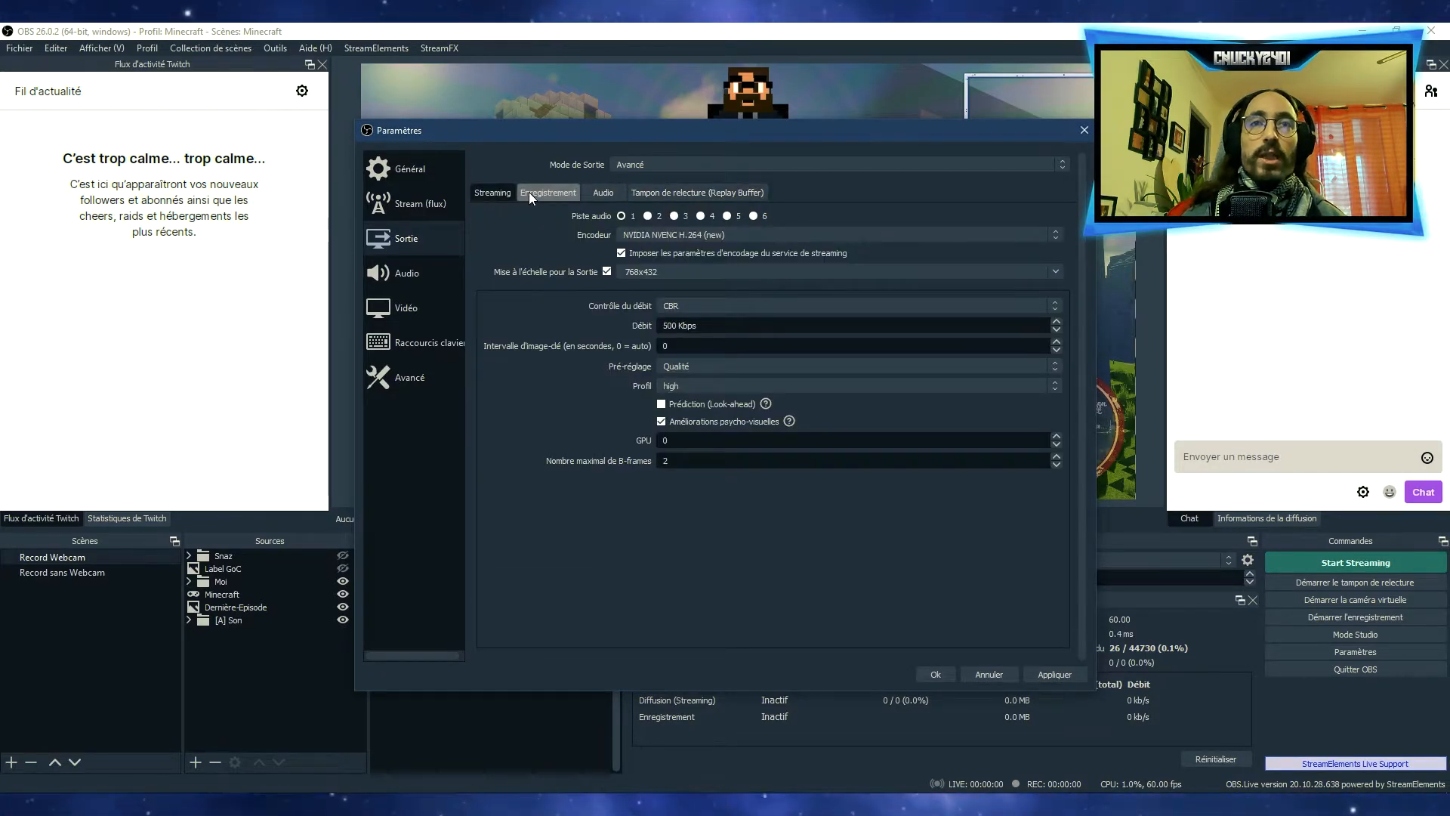
left_click(529, 192)
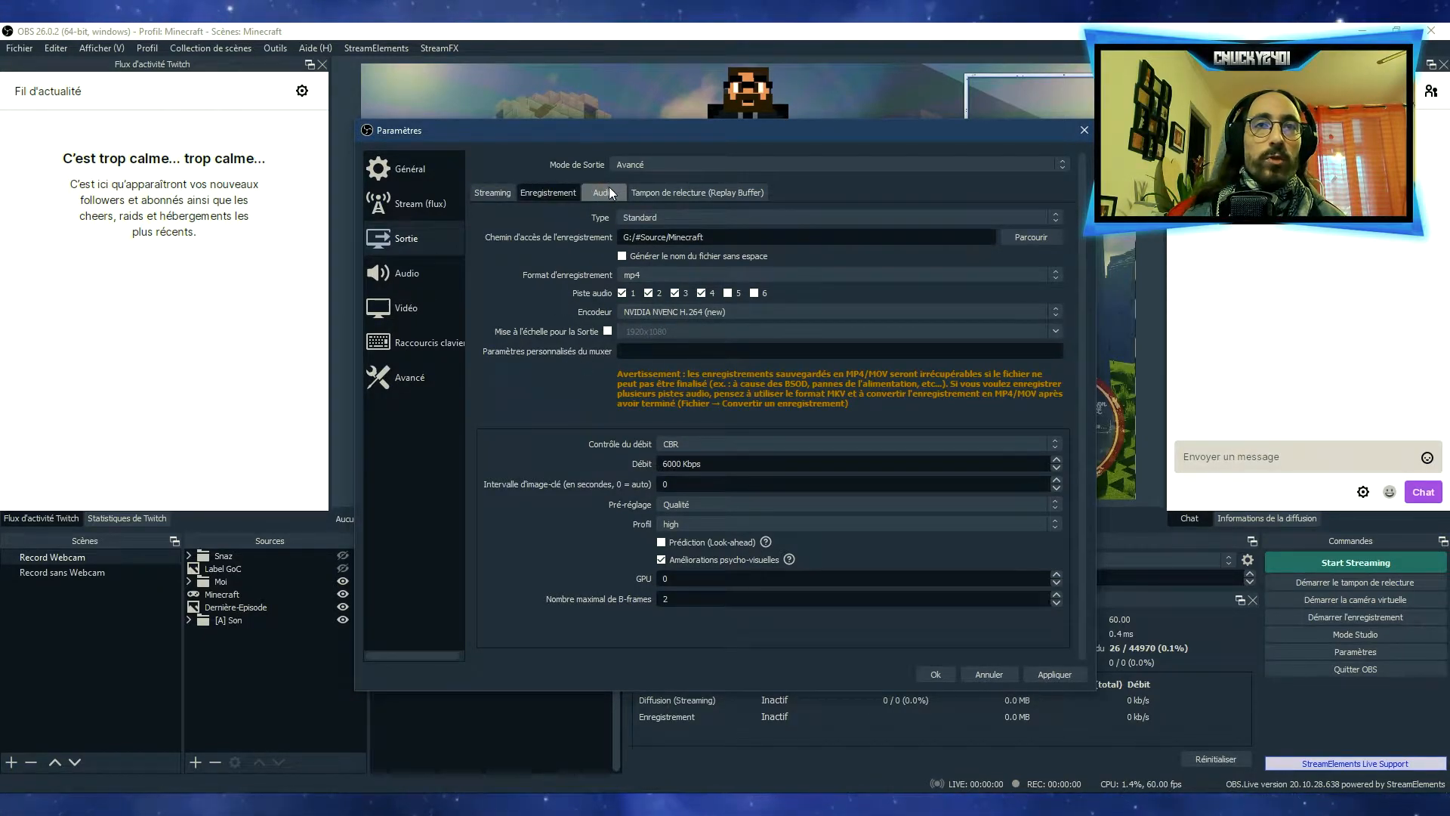
left_click(680, 191)
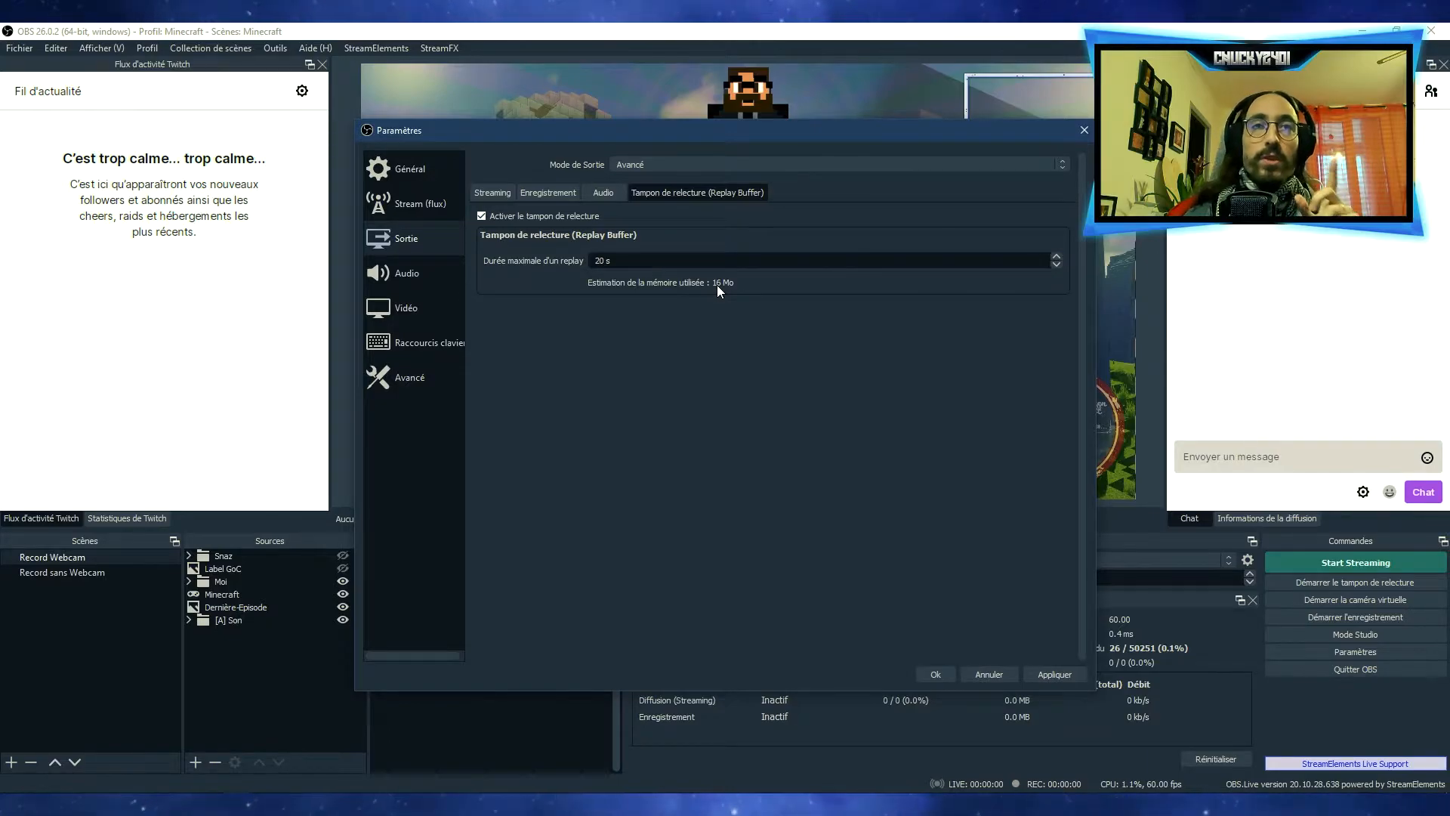
In the general audio settings, keep the sample rate at 48 kHz and check the available channel layouts
left_click(403, 271)
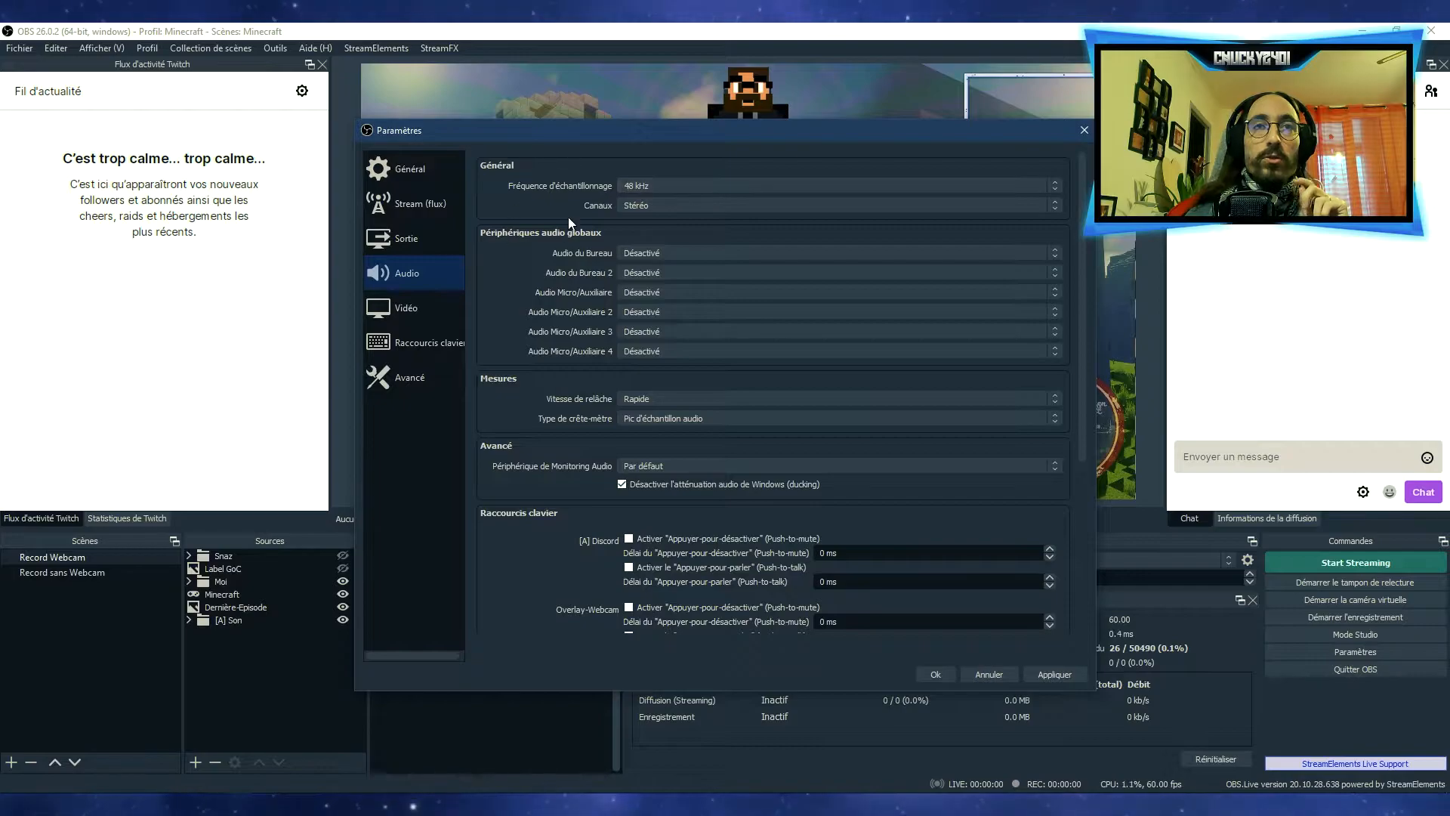
left_click(663, 184)
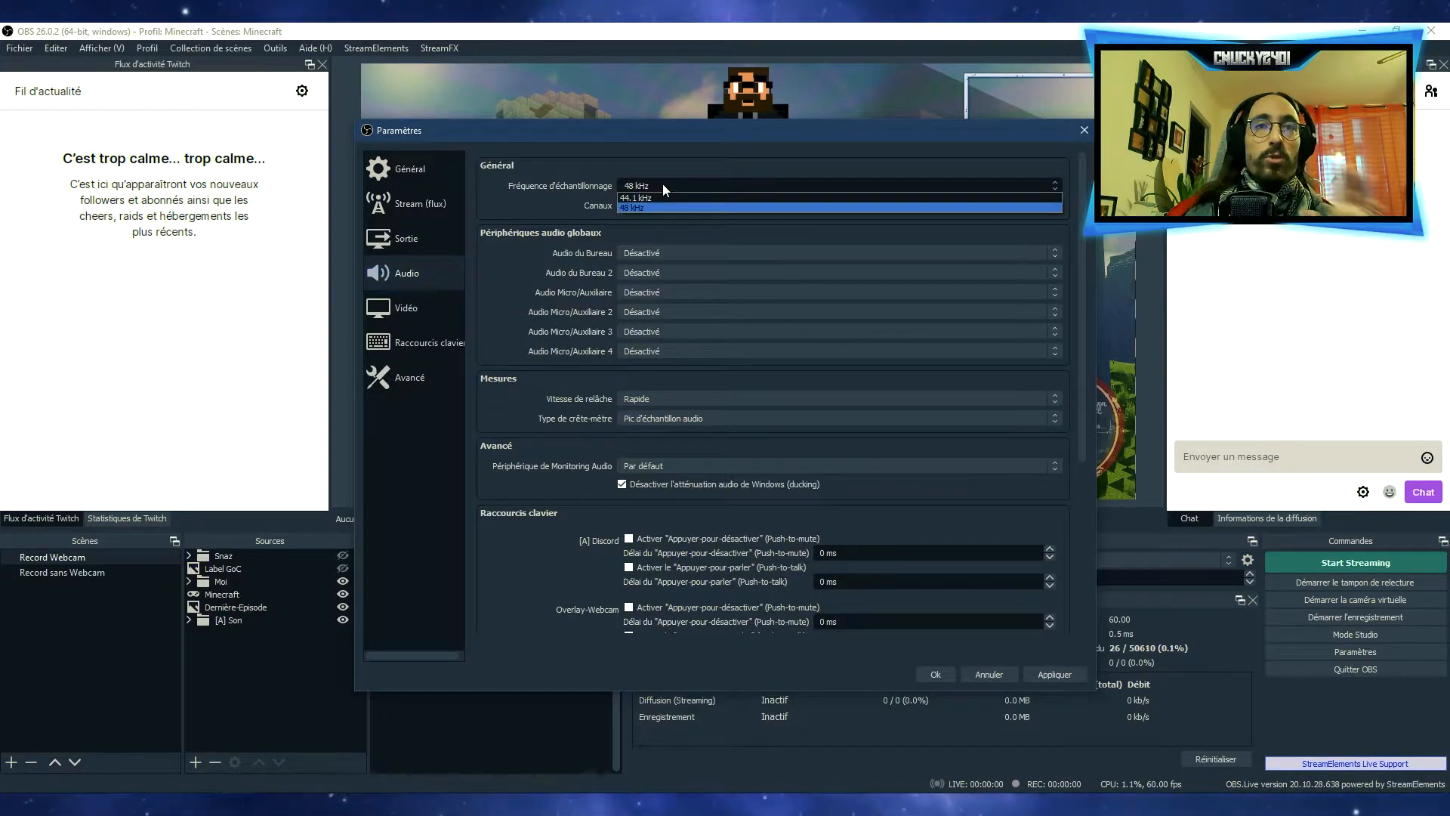
left_click(664, 162)
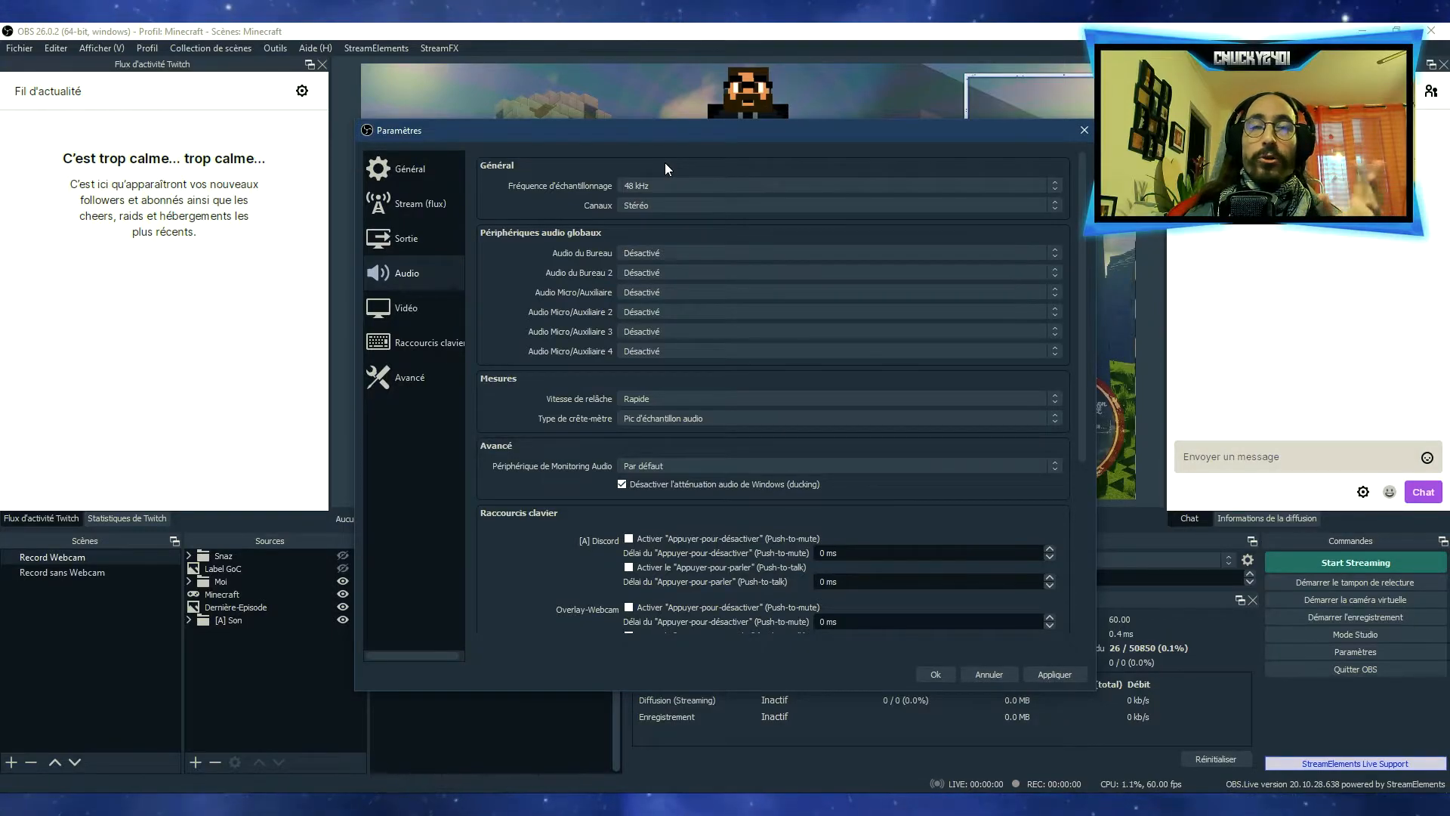
left_click(652, 183)
left_click(652, 201)
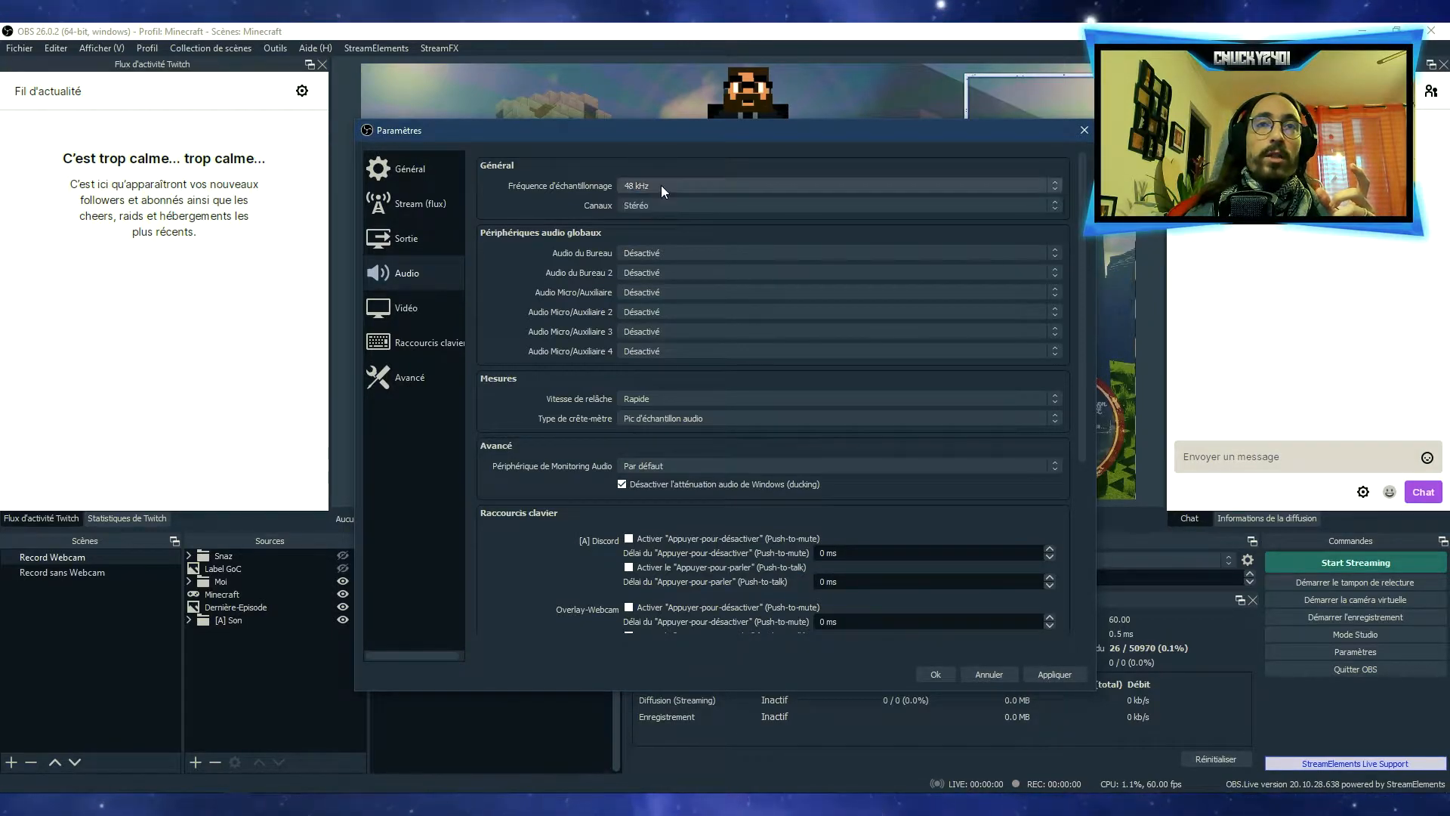
left_click(668, 207)
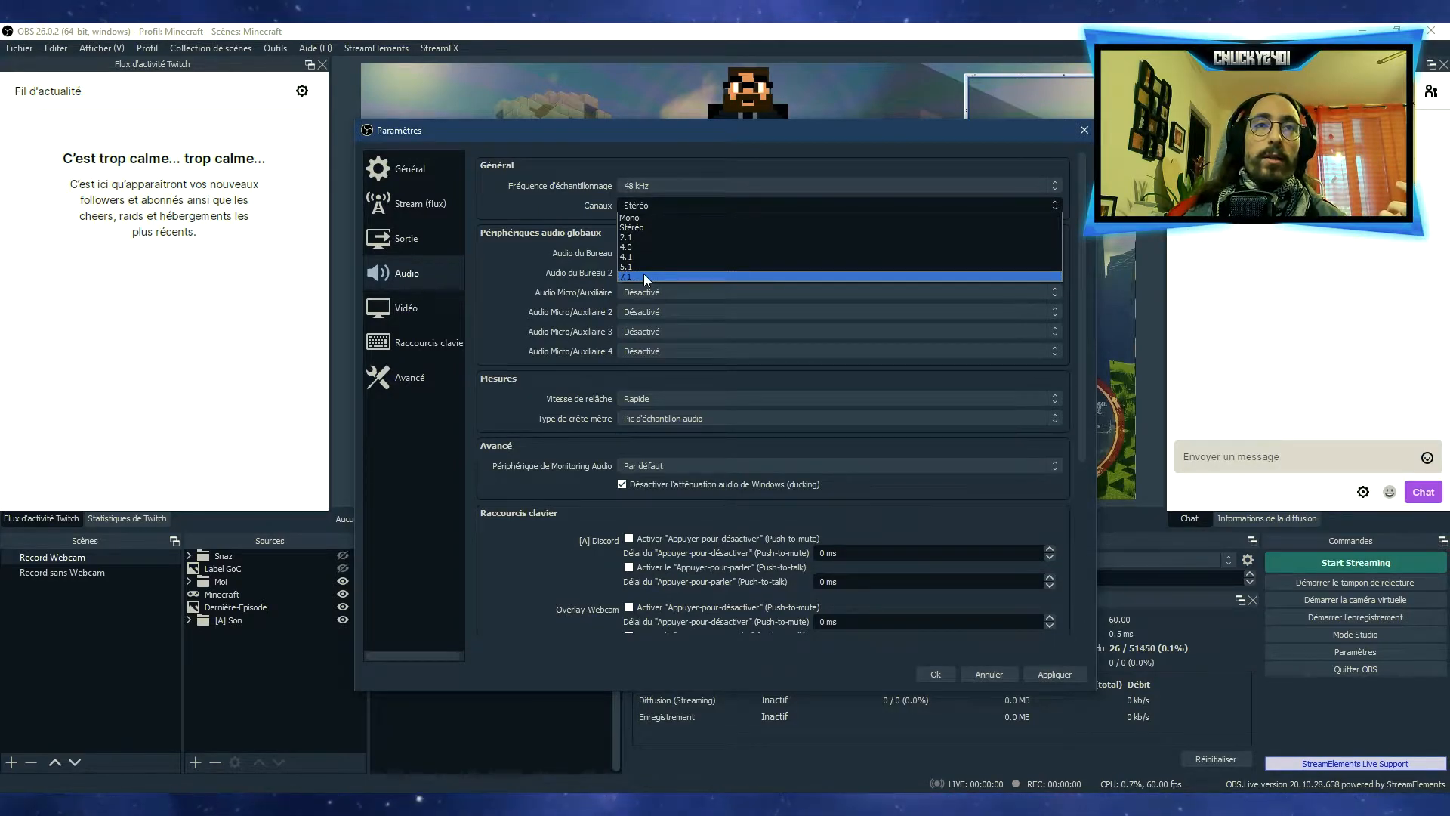
left_click(515, 216)
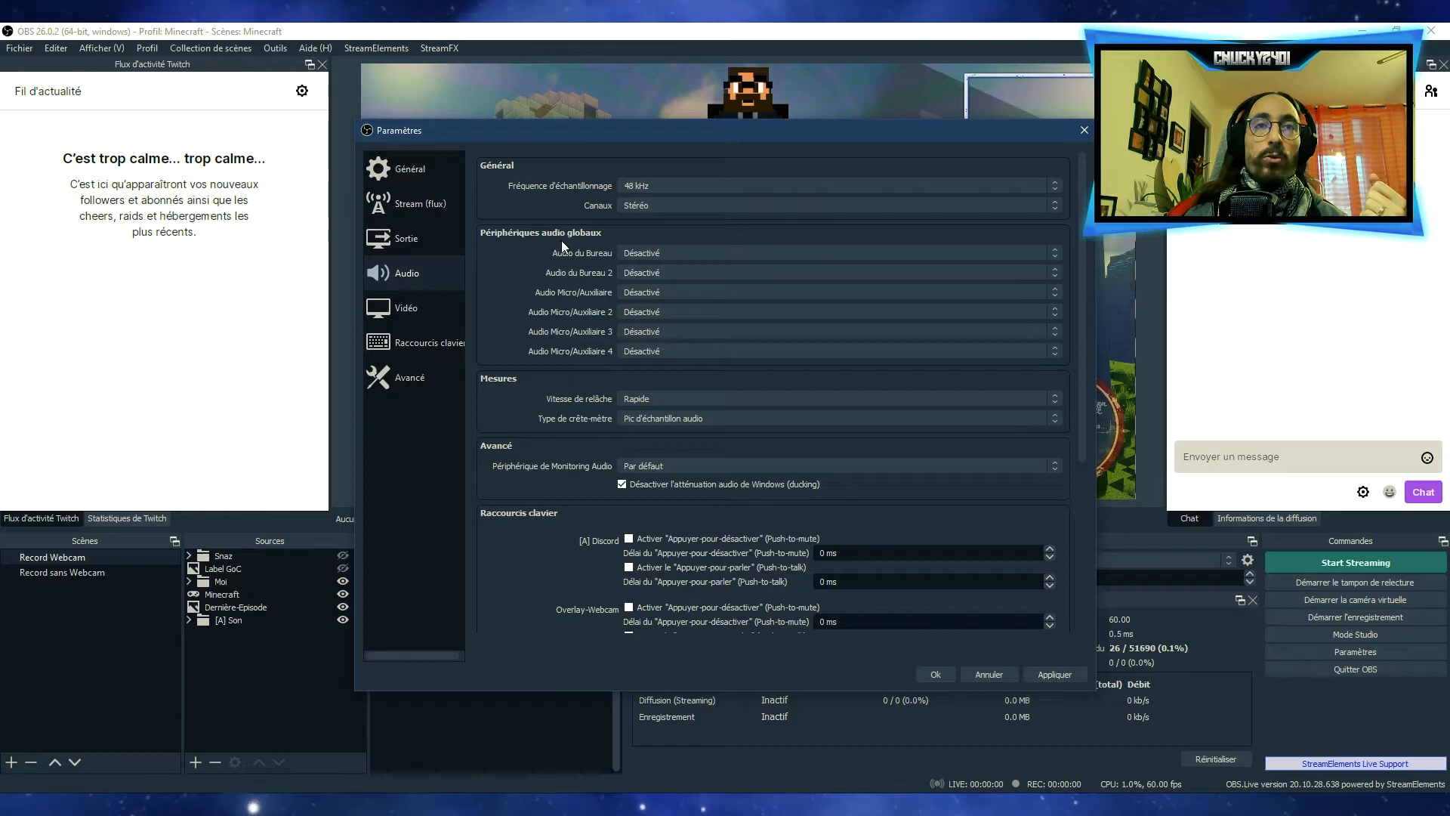
Try the Par défaut device for the global Audio du Bureau source, and set it back to Désactivé
left_click(669, 249)
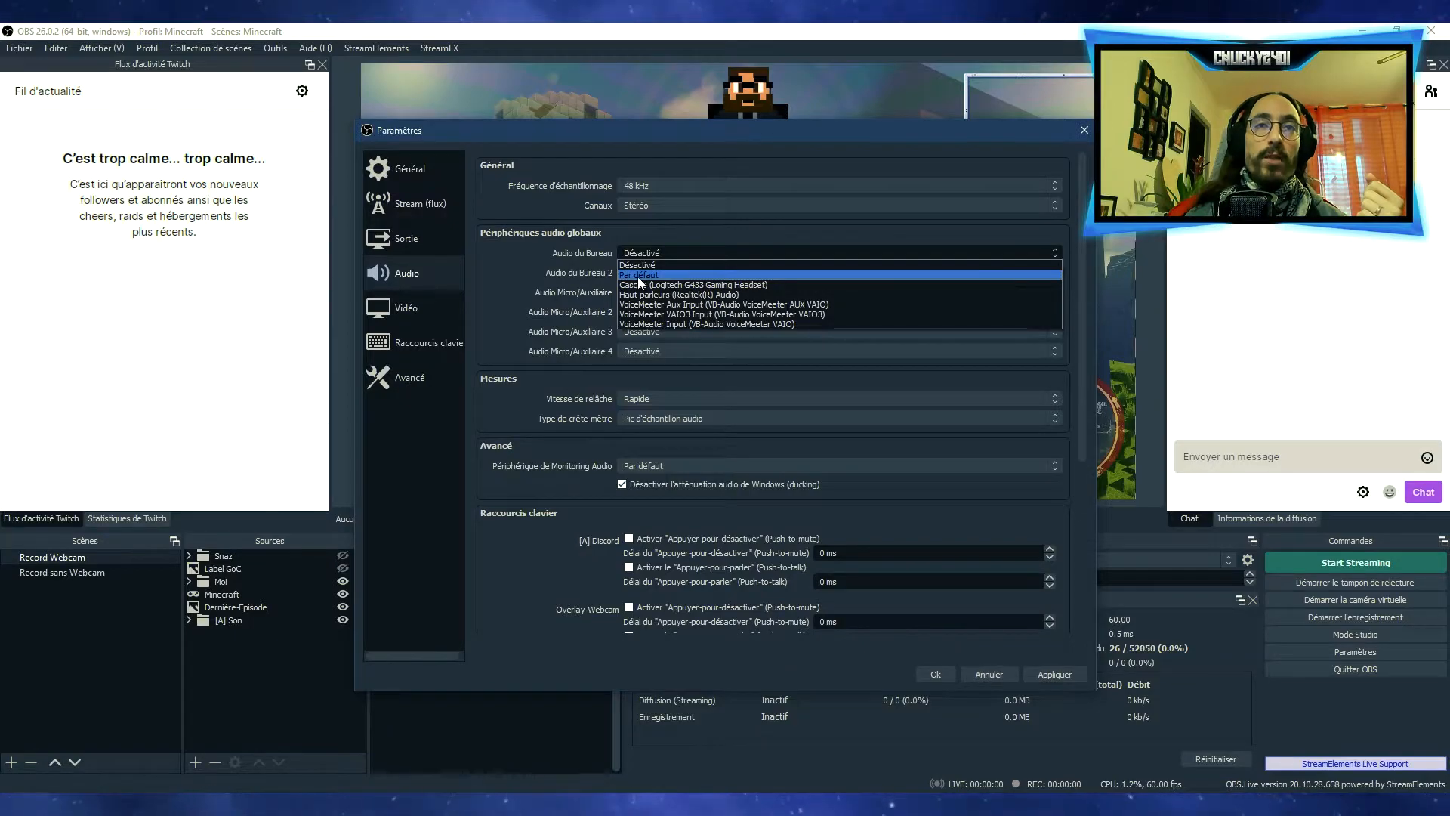
left_click(604, 217)
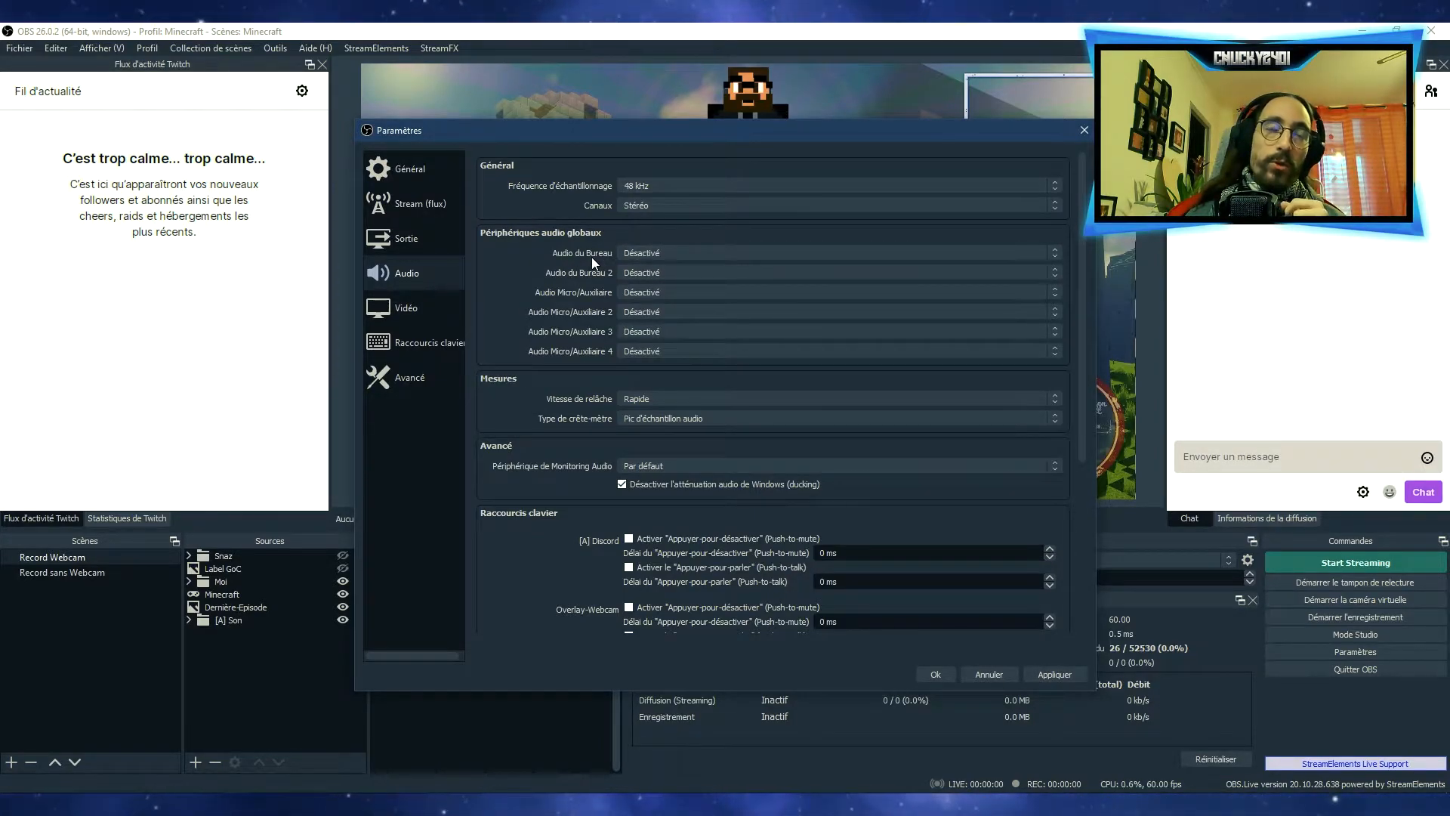
left_click(660, 252)
left_click(648, 277)
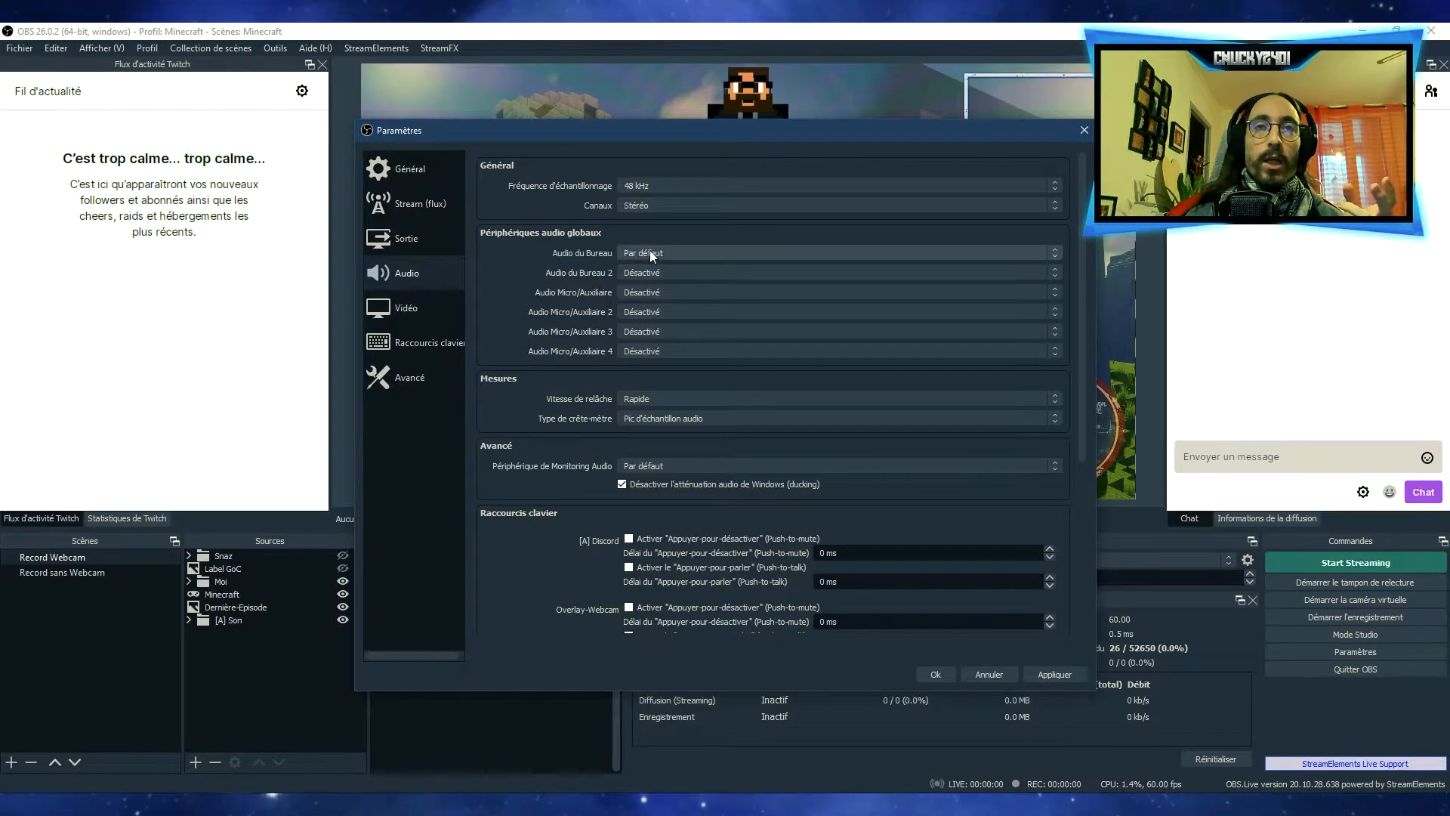
left_click(649, 253)
left_click(647, 260)
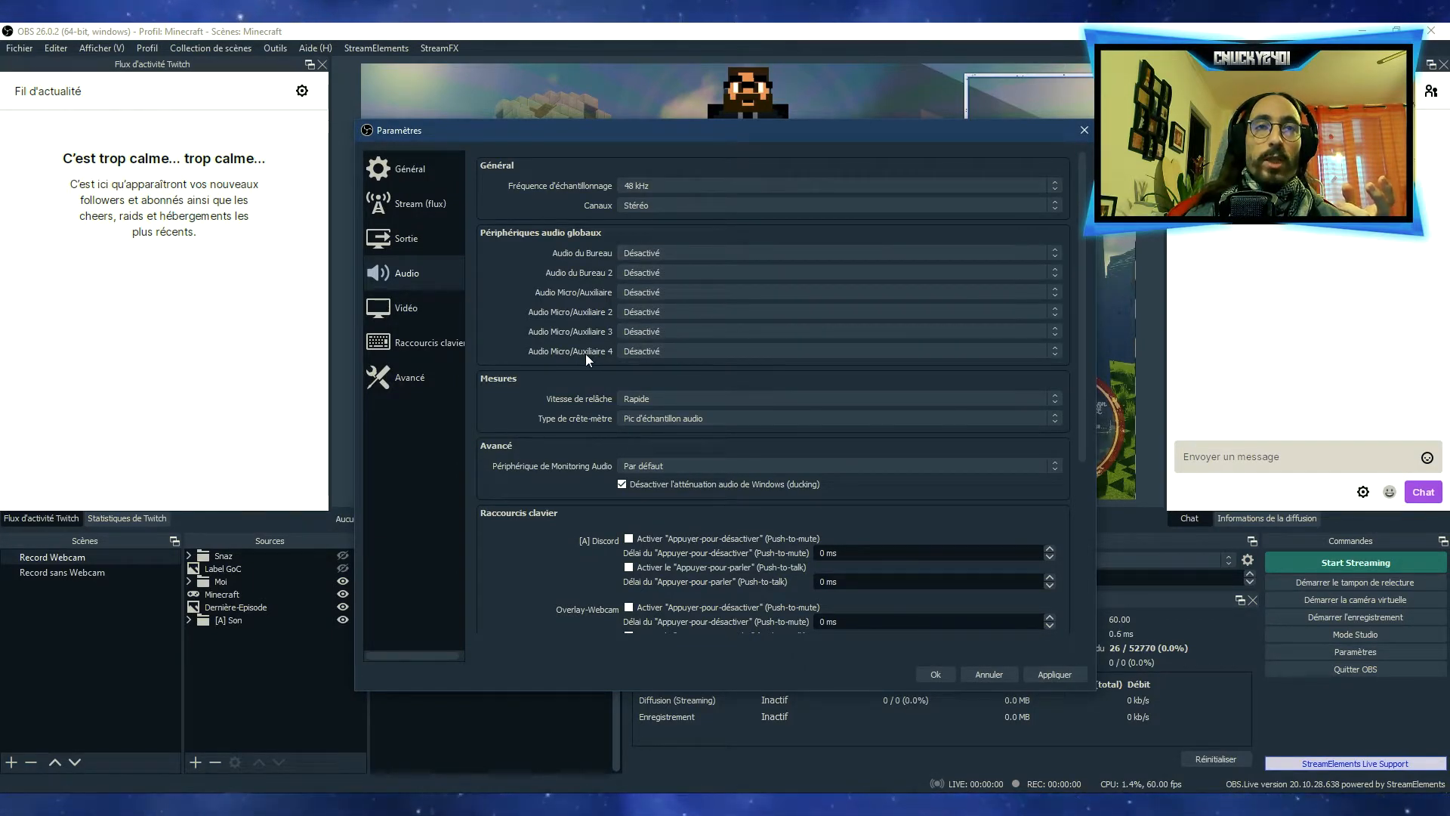
Try the Par défaut device for the first Audio Micro/Auxiliaire source, and set it back to Désactivé
left_click(633, 285)
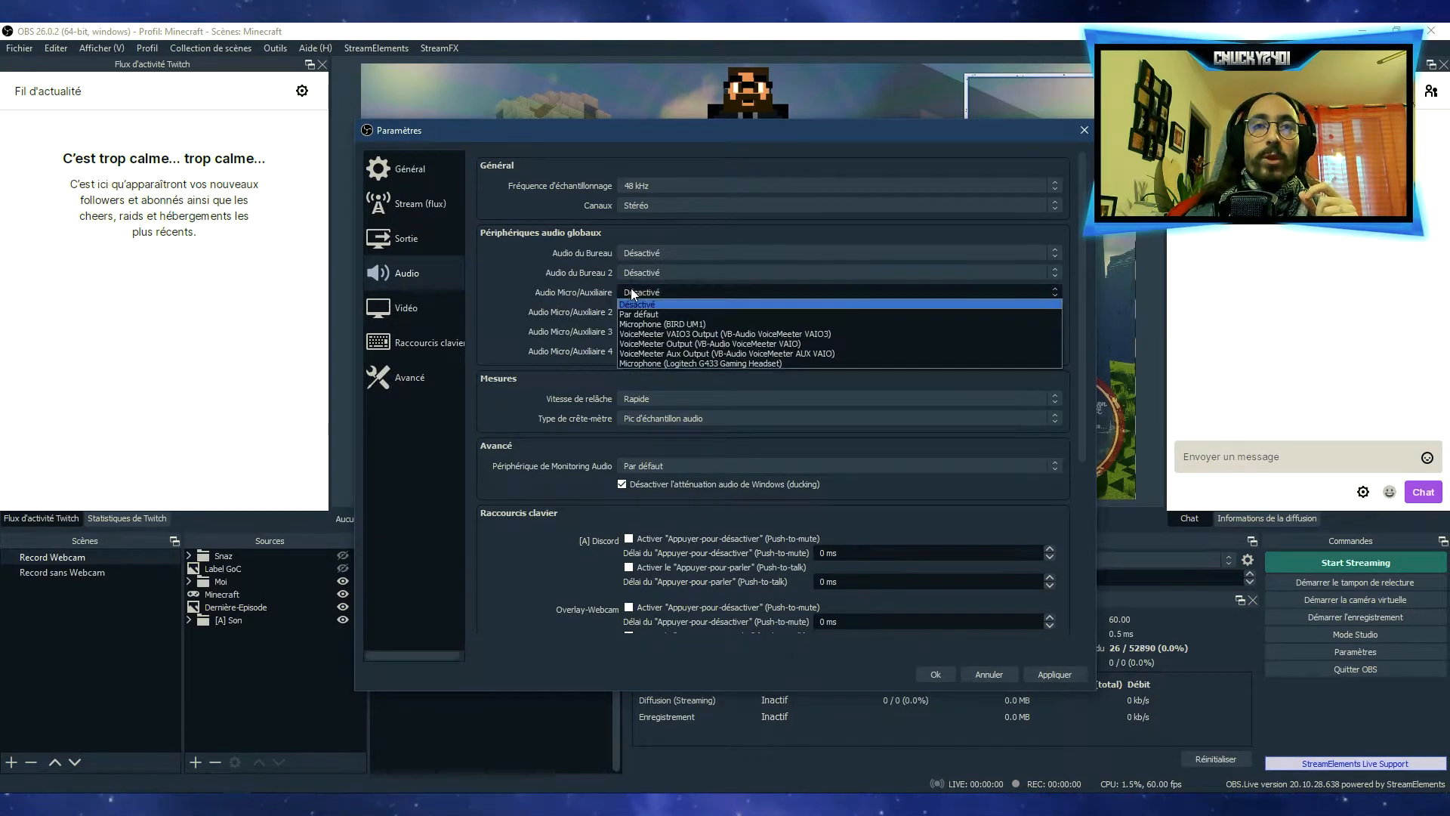
left_click(640, 311)
left_click(640, 293)
left_click(640, 301)
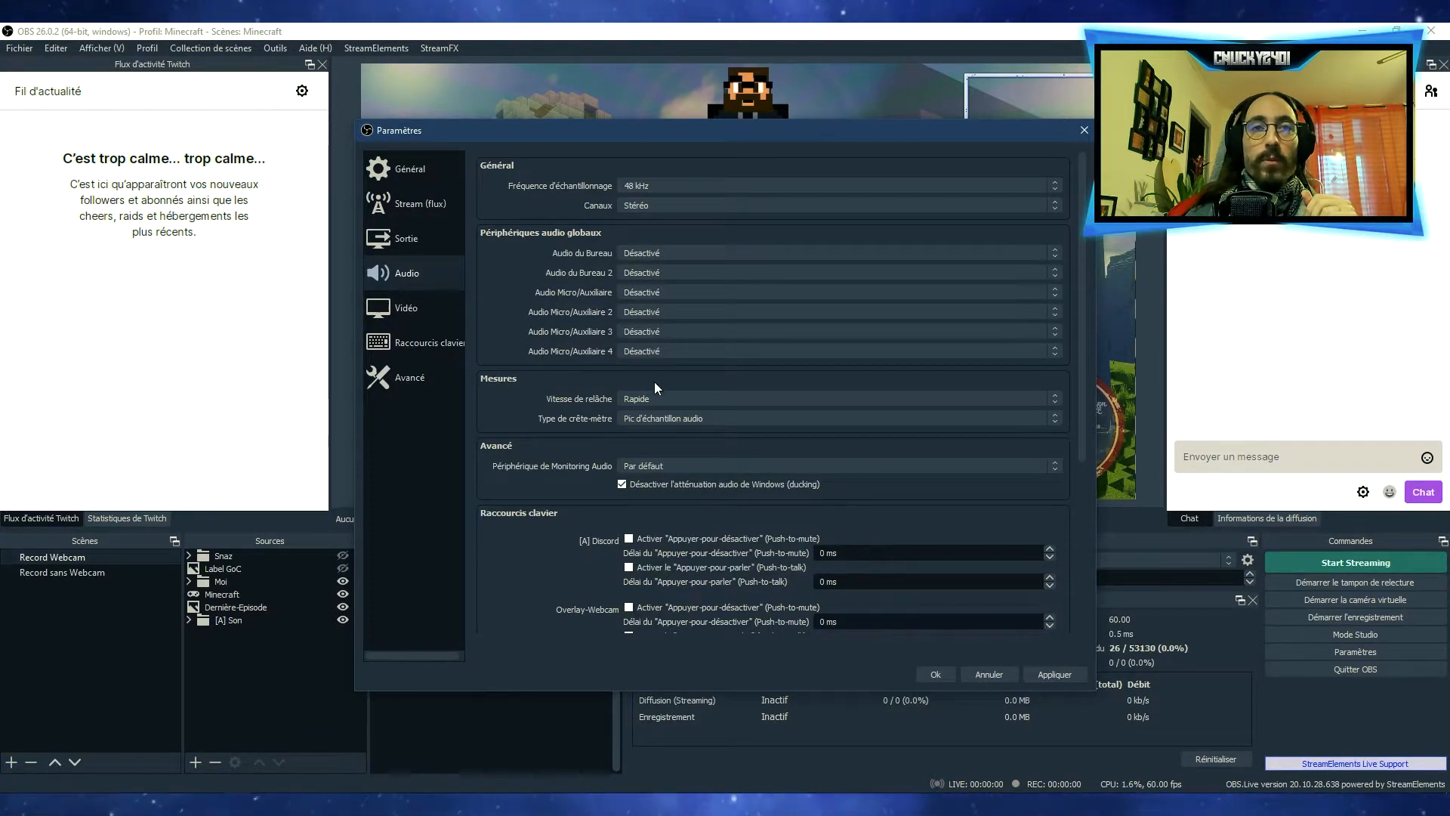
Set the audio monitoring device to VoiceMeeter Input (VB-Audio VoiceMeeter VAIO)
scroll(604, 379, "down", 5)
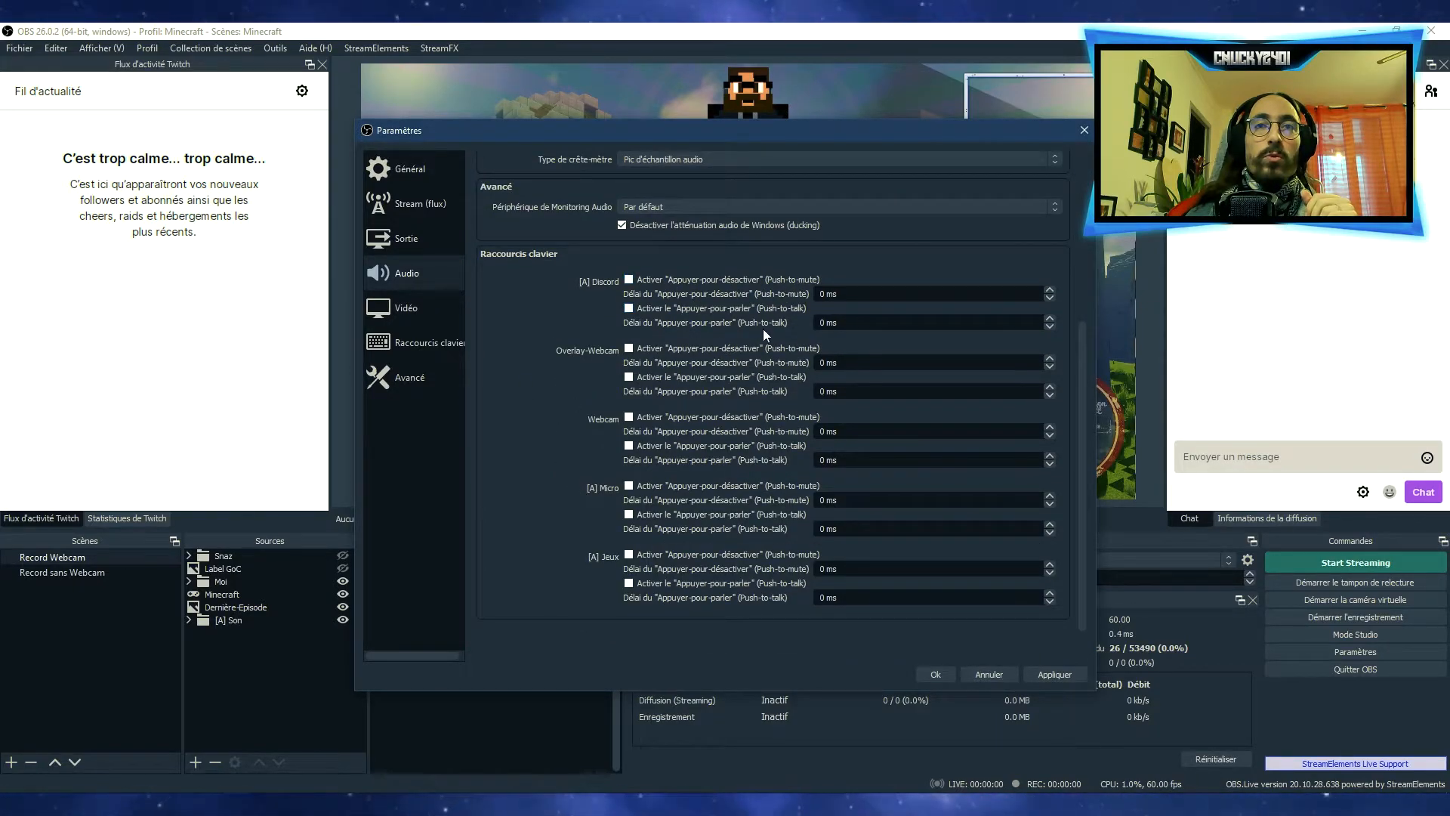
scroll(640, 453, "up", 5)
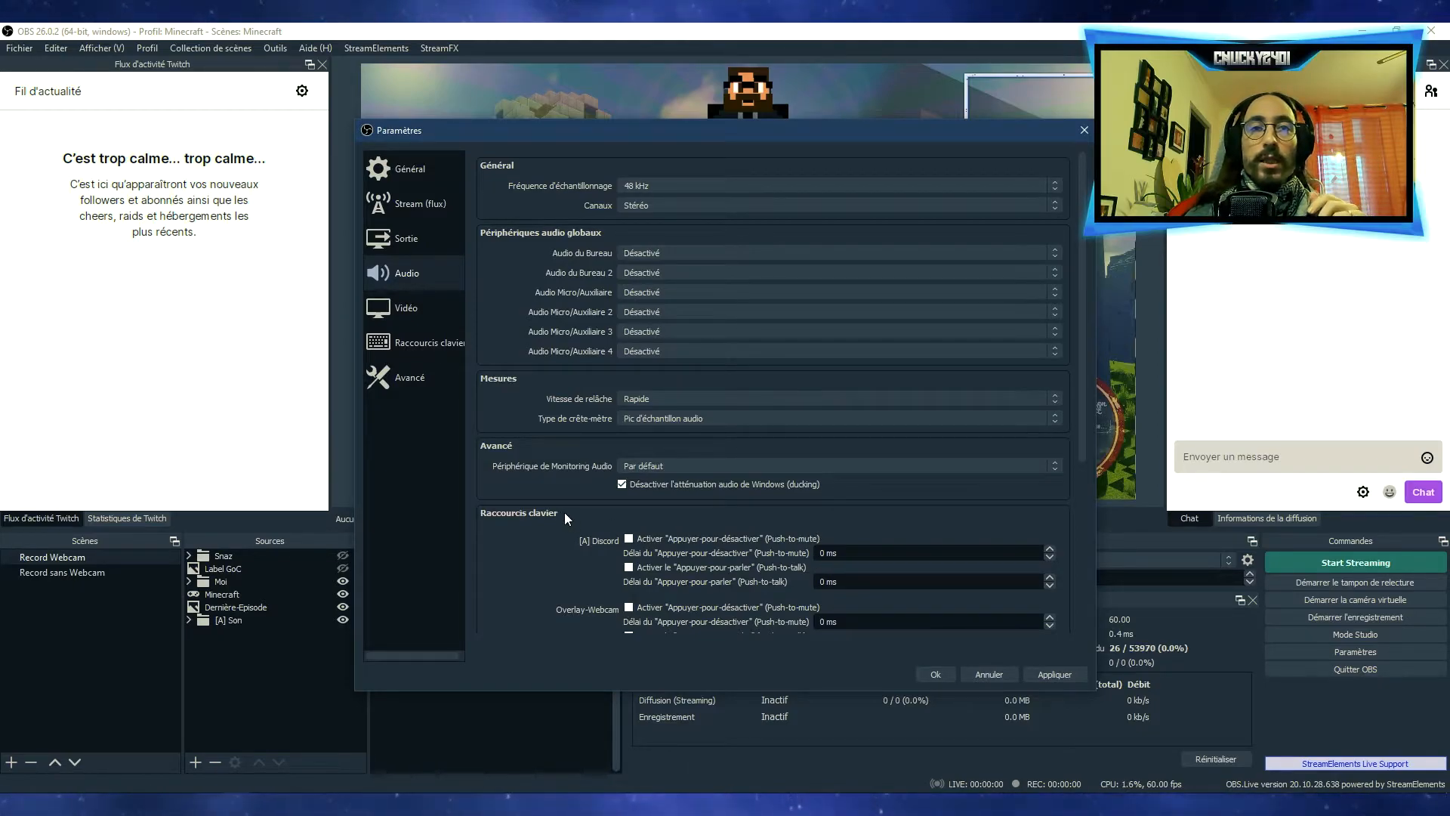
left_click(680, 465)
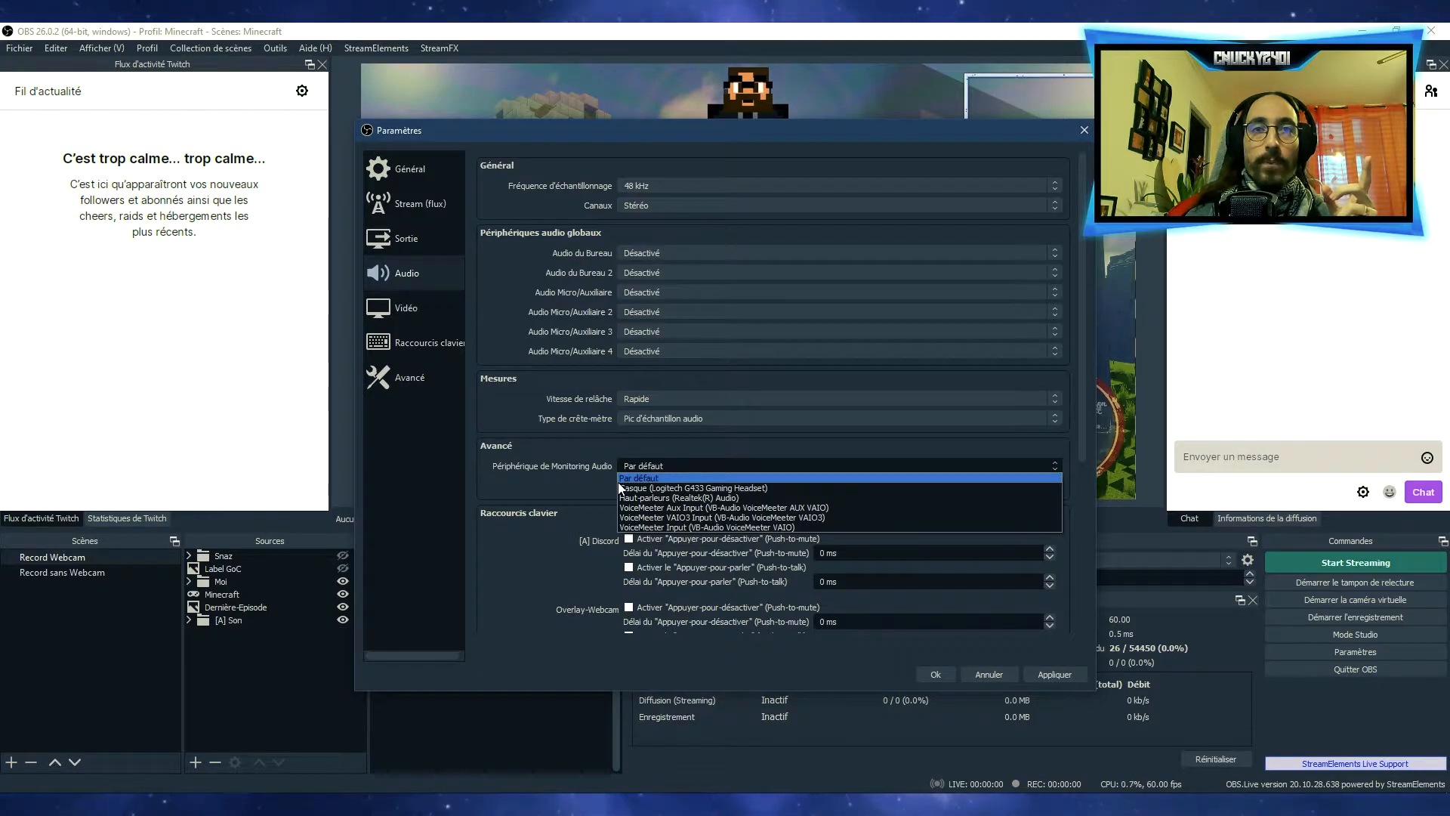
left_click(650, 527)
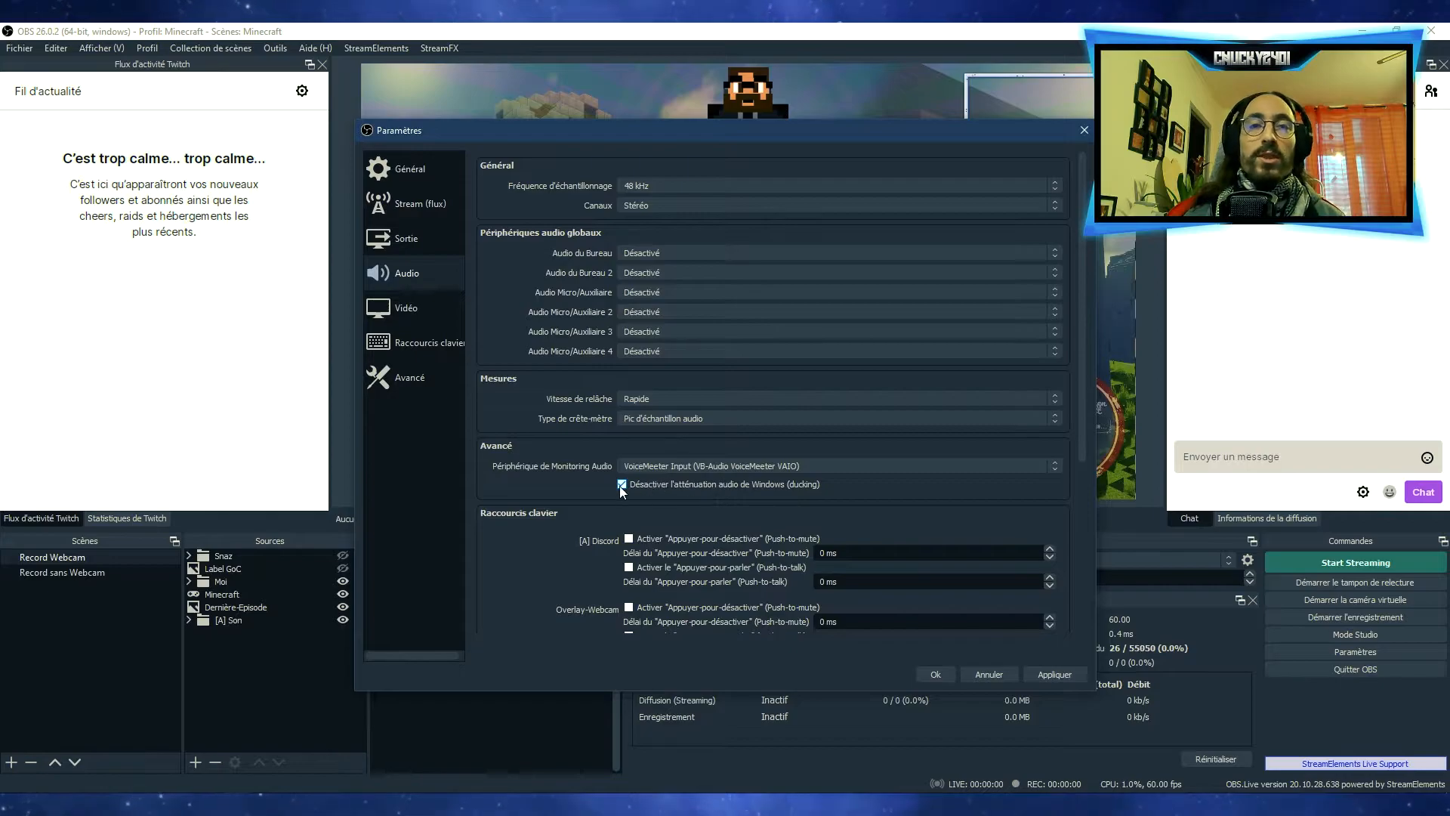
In the video settings, compare the canvas with the preview behind the dialog and keep the base resolution at 1920x1080
left_click(436, 310)
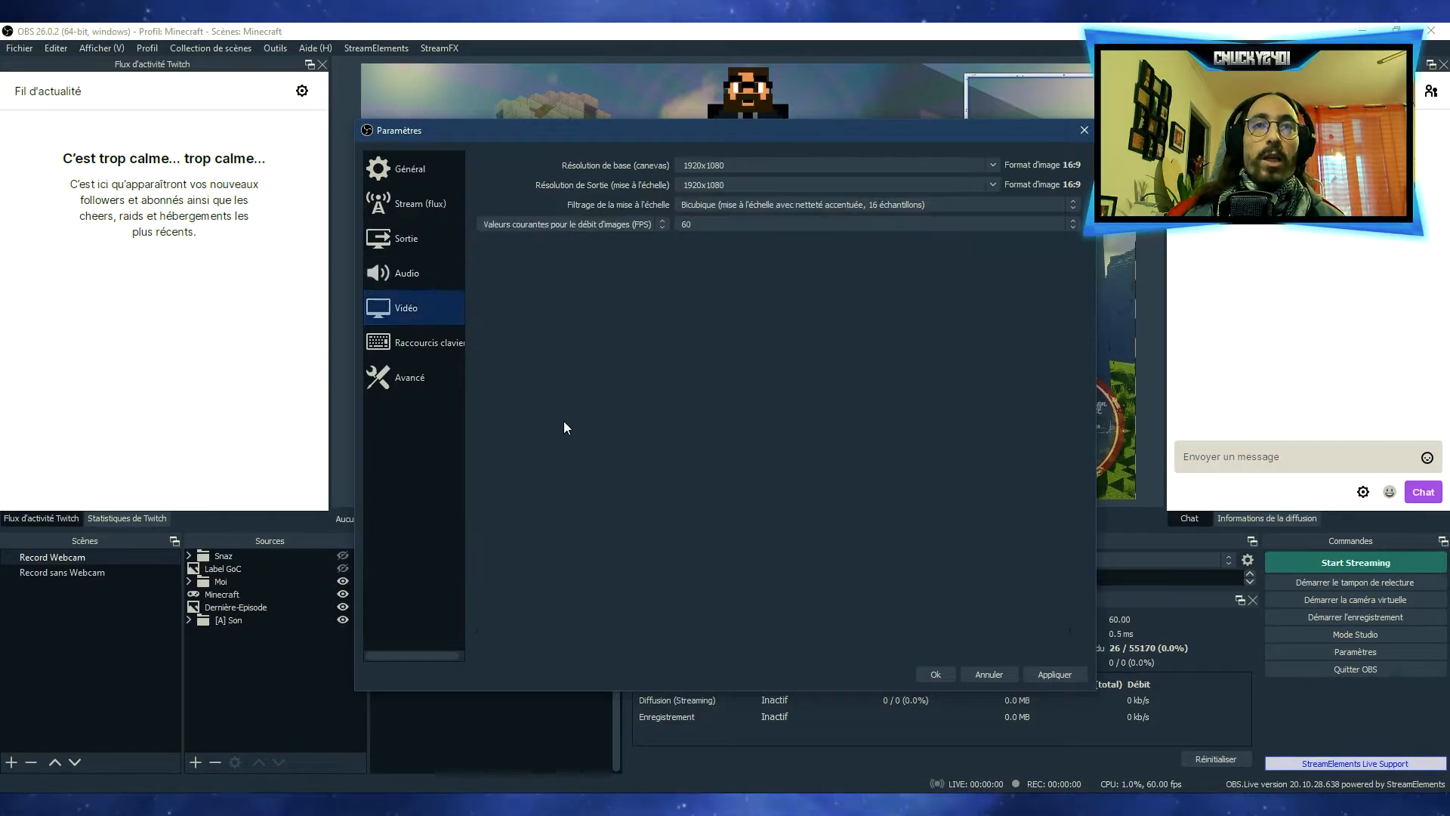
left_click(802, 170)
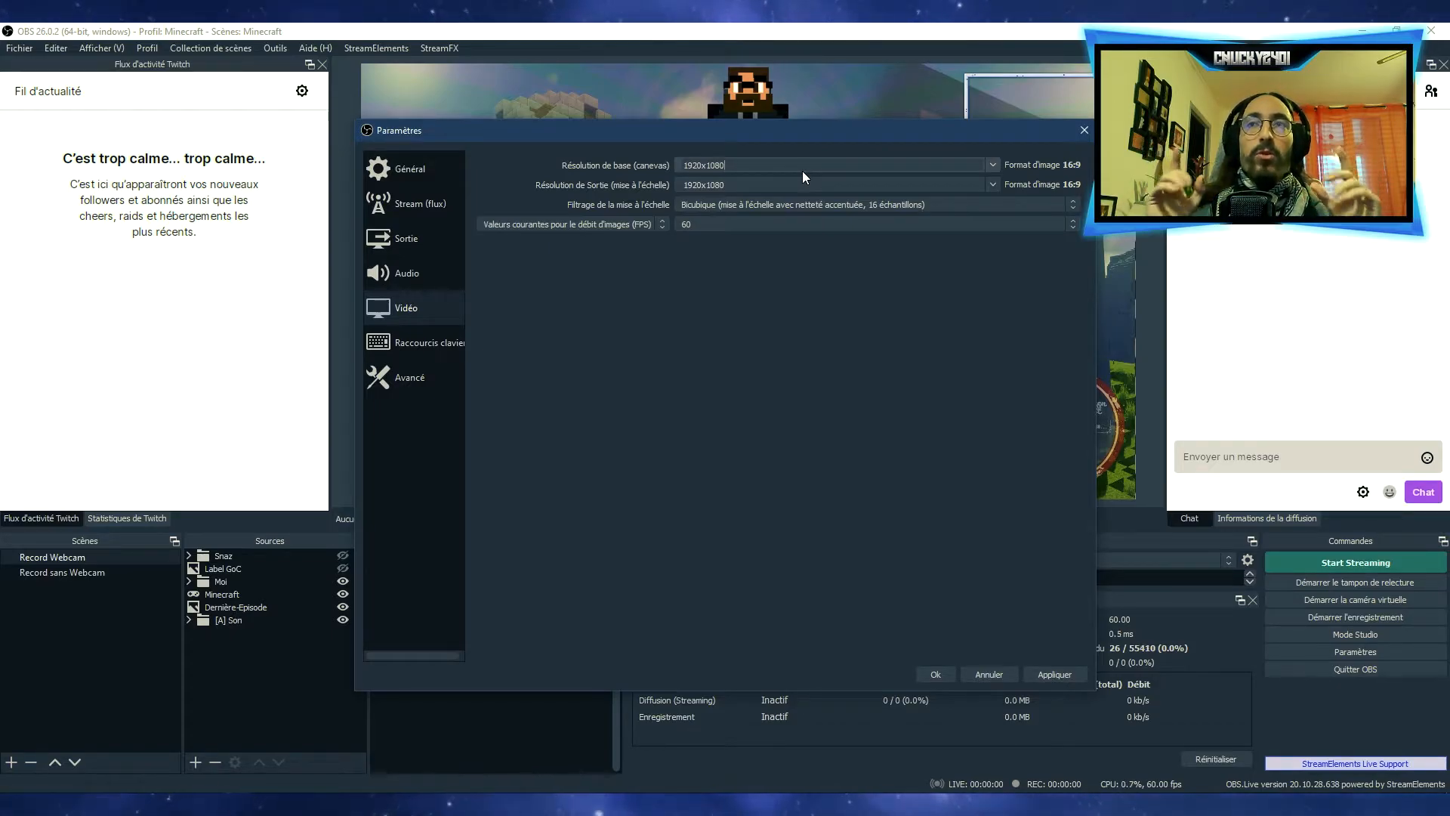
left_click_drag(778, 130, 762, 539)
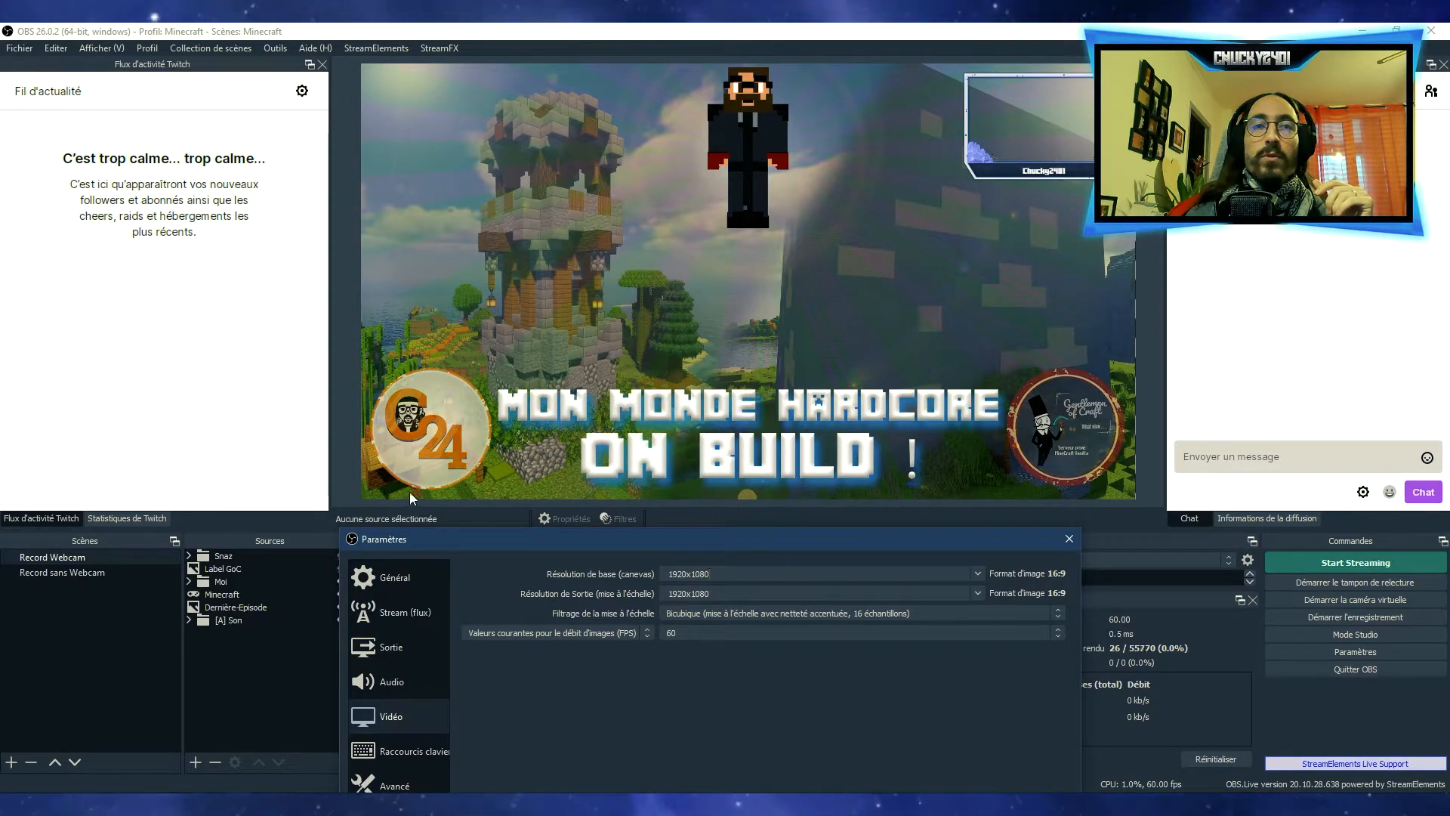
left_click_drag(653, 538, 631, 120)
left_click(955, 155)
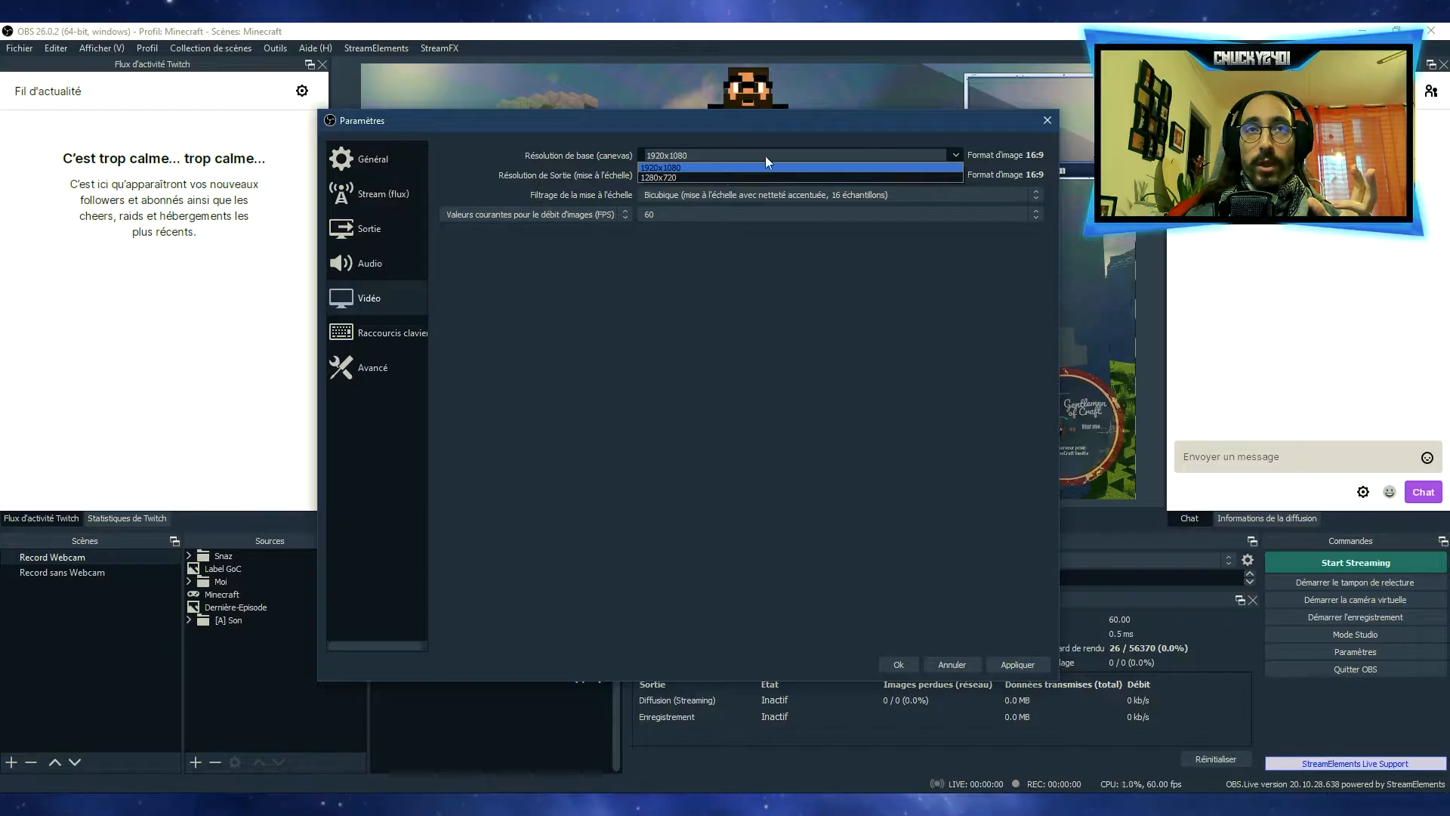
left_click(669, 166)
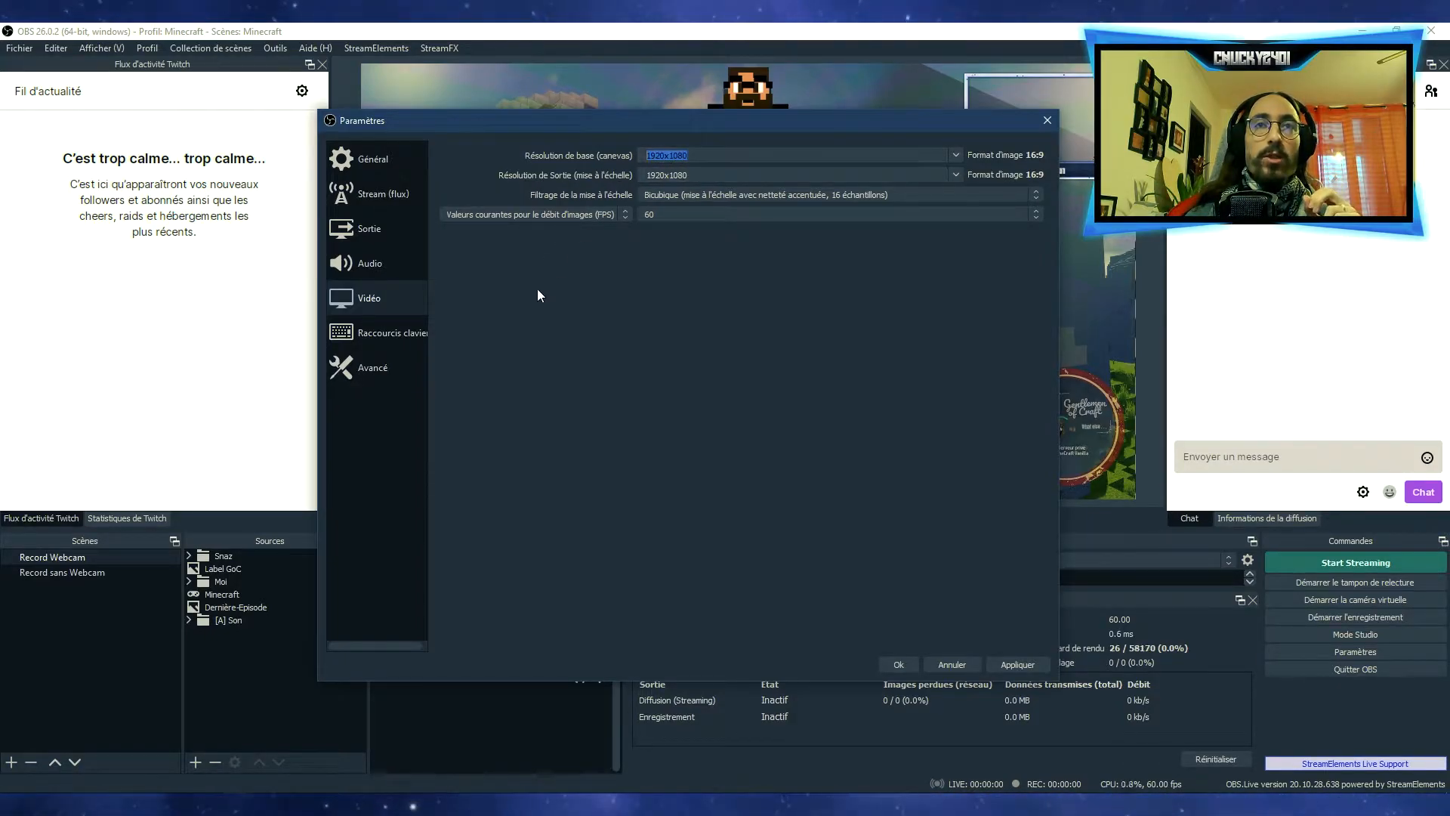
Try output resolutions of 1280x720, 1536x864 and 1440x810, and set the scaled output resolution back to 1920x1080
left_click(955, 175)
left_click(714, 216)
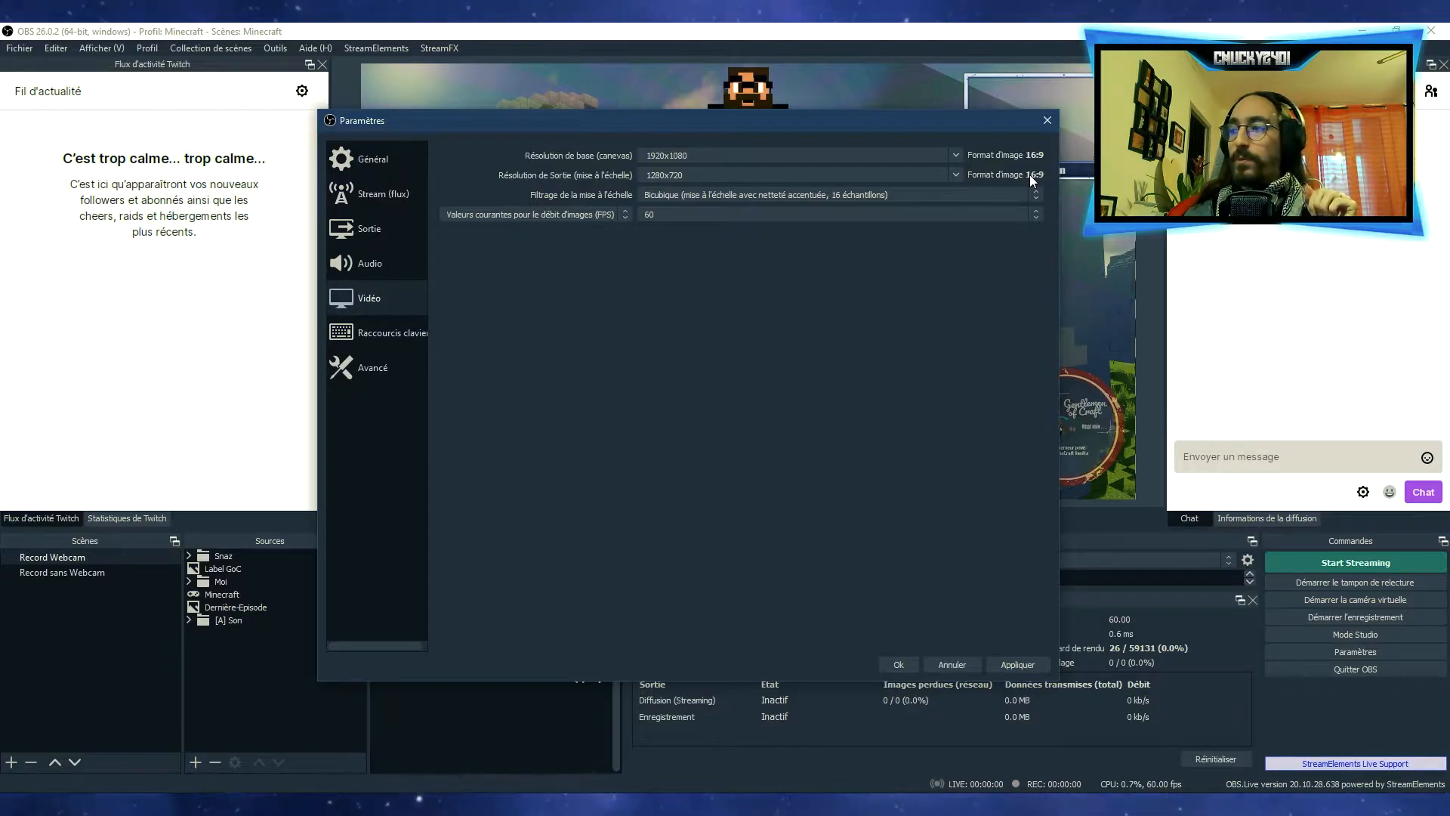
left_click(957, 175)
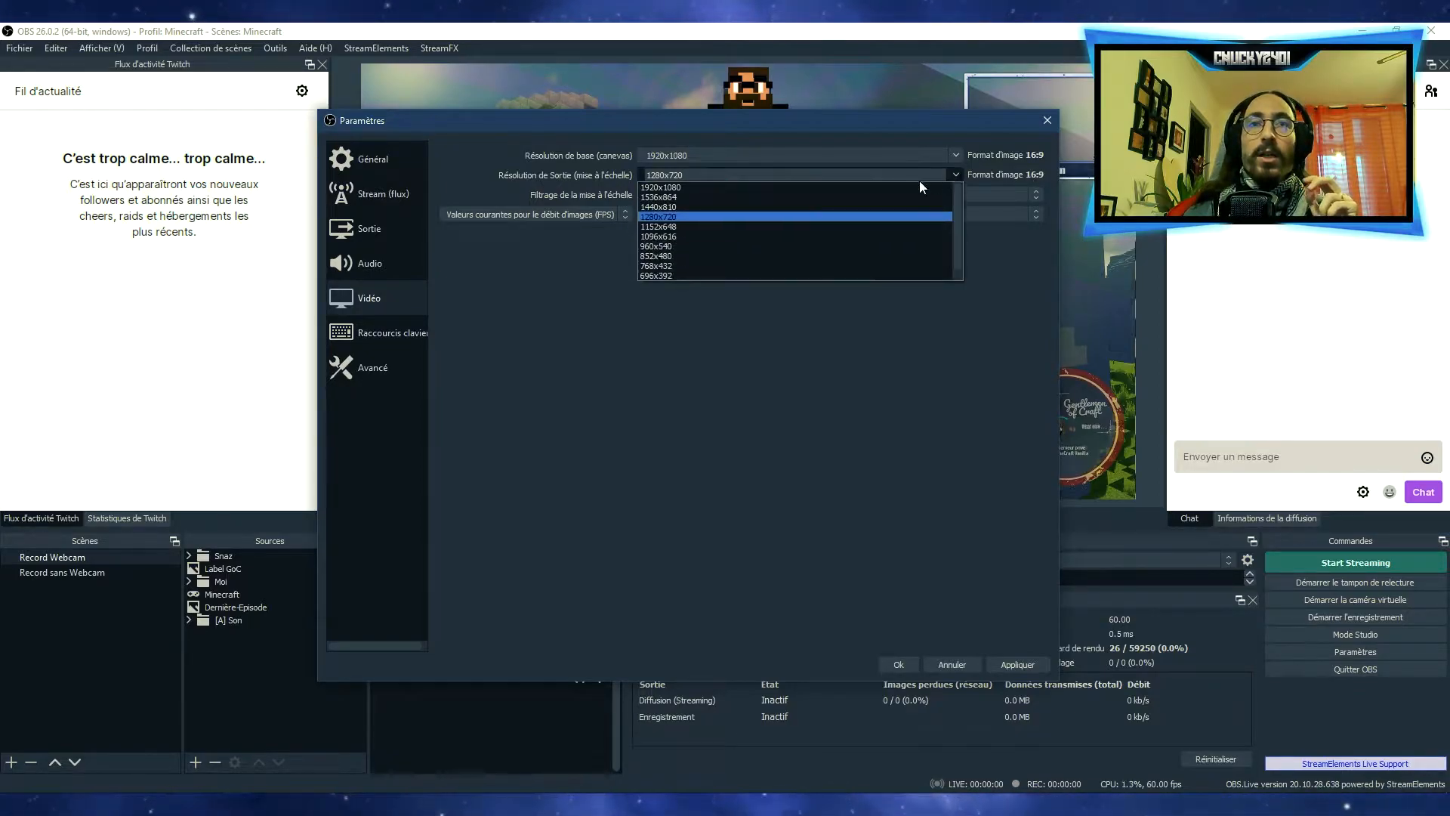
left_click(712, 196)
left_click(955, 174)
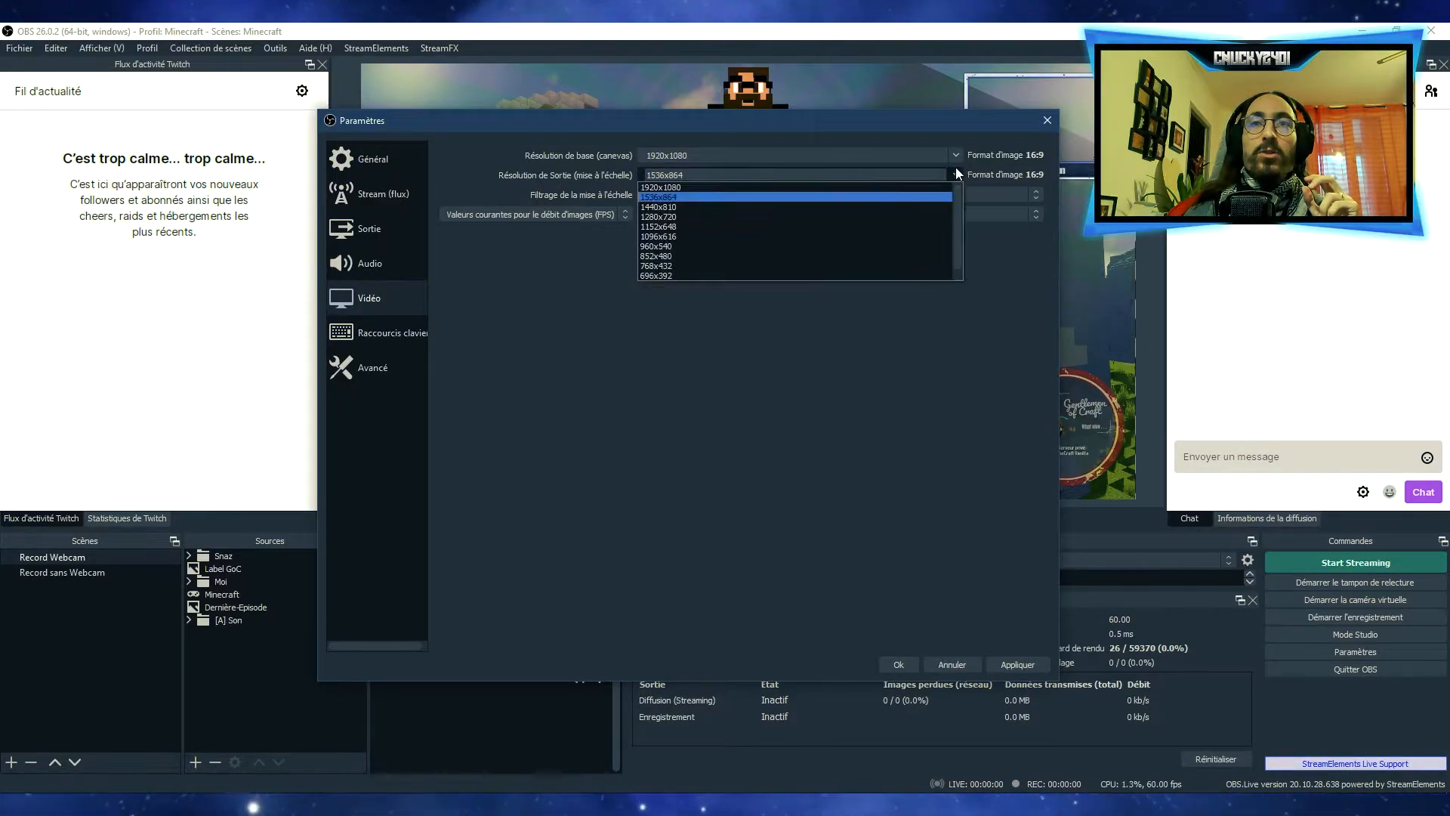
left_click(864, 205)
left_click(957, 175)
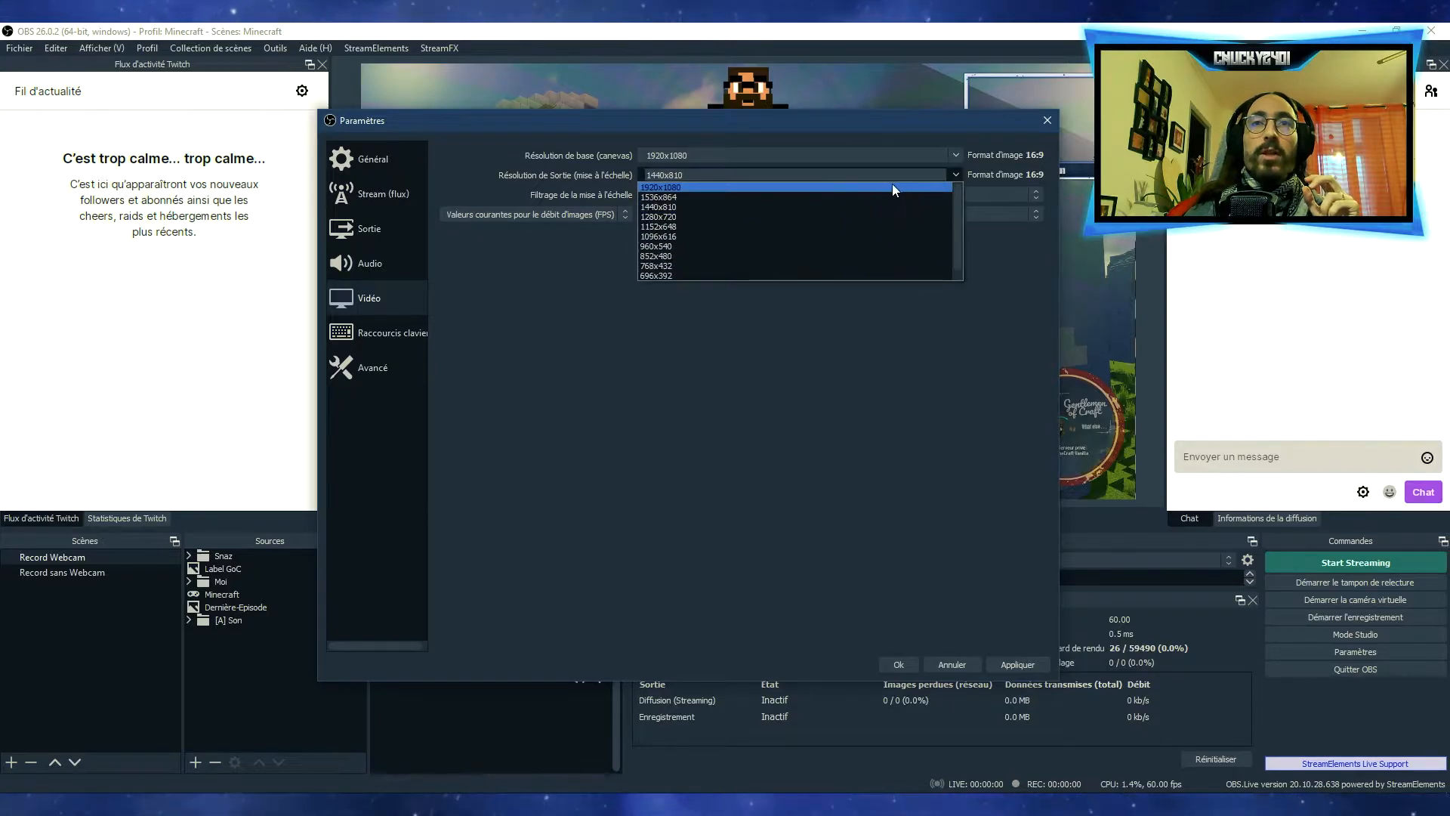
left_click(894, 185)
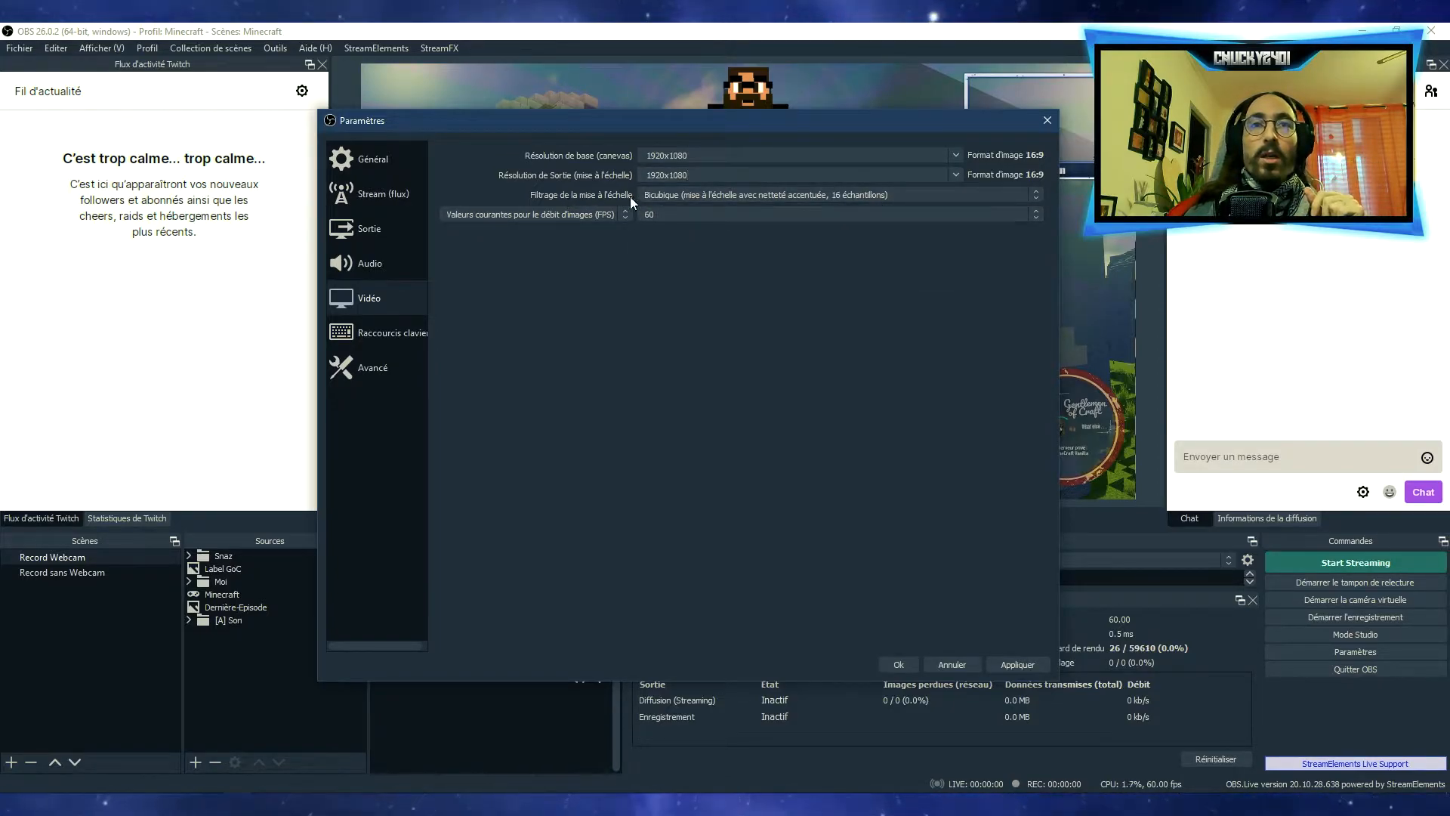
Check the available scaling filters, and try a common frame rate of 30 FPS before setting it back to 60
left_click(1036, 197)
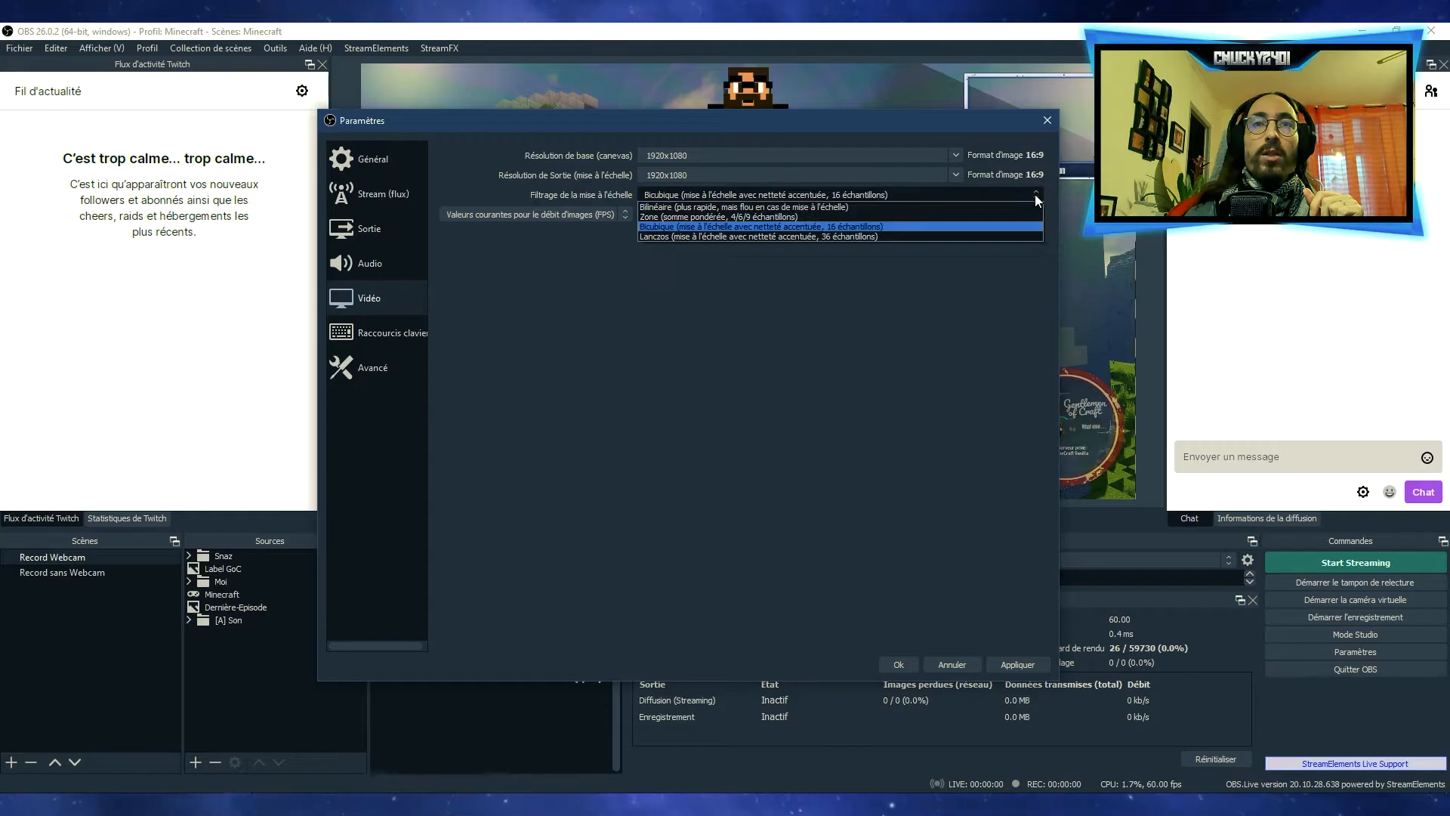
left_click(1034, 193)
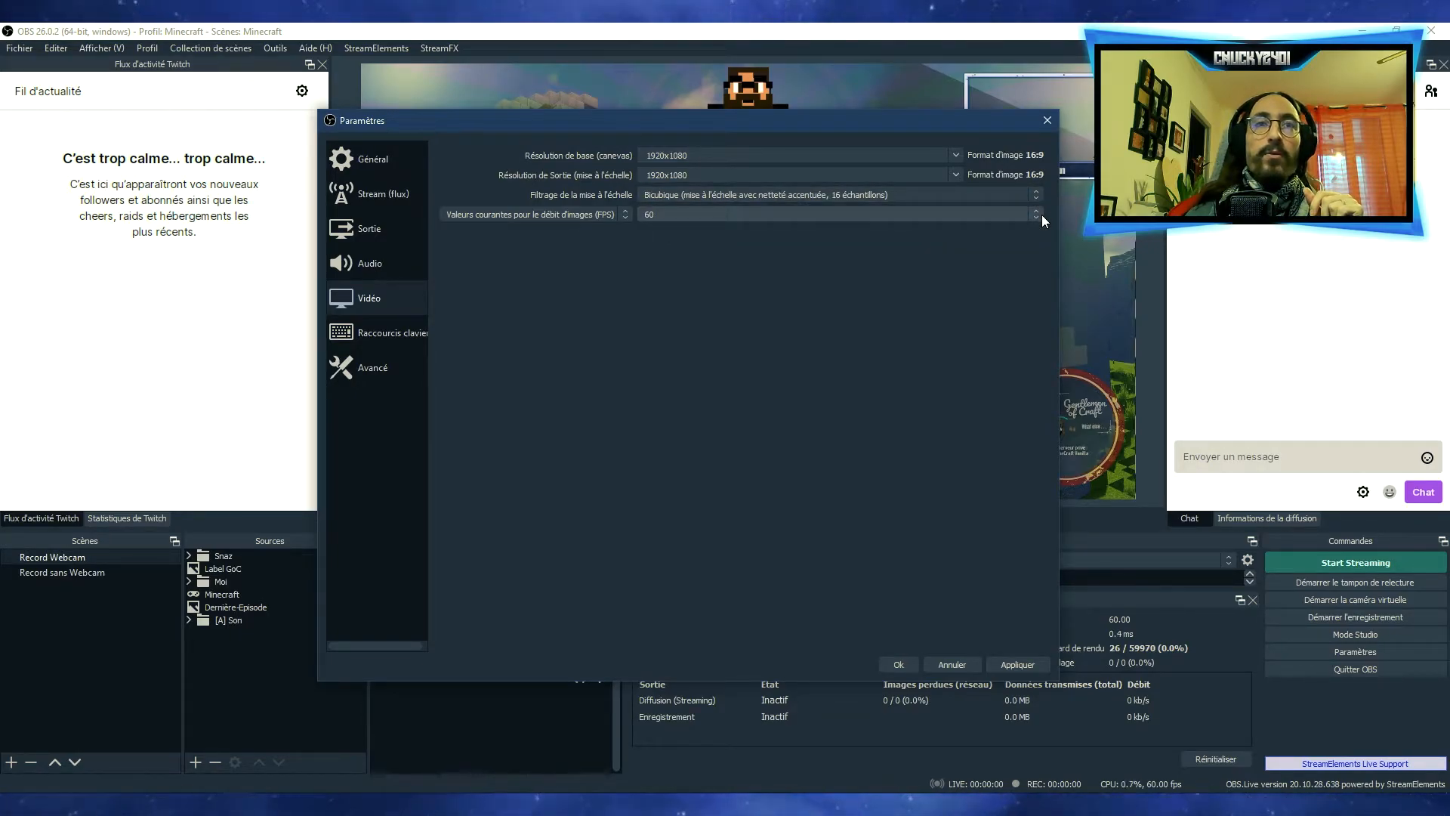
left_click(1041, 215)
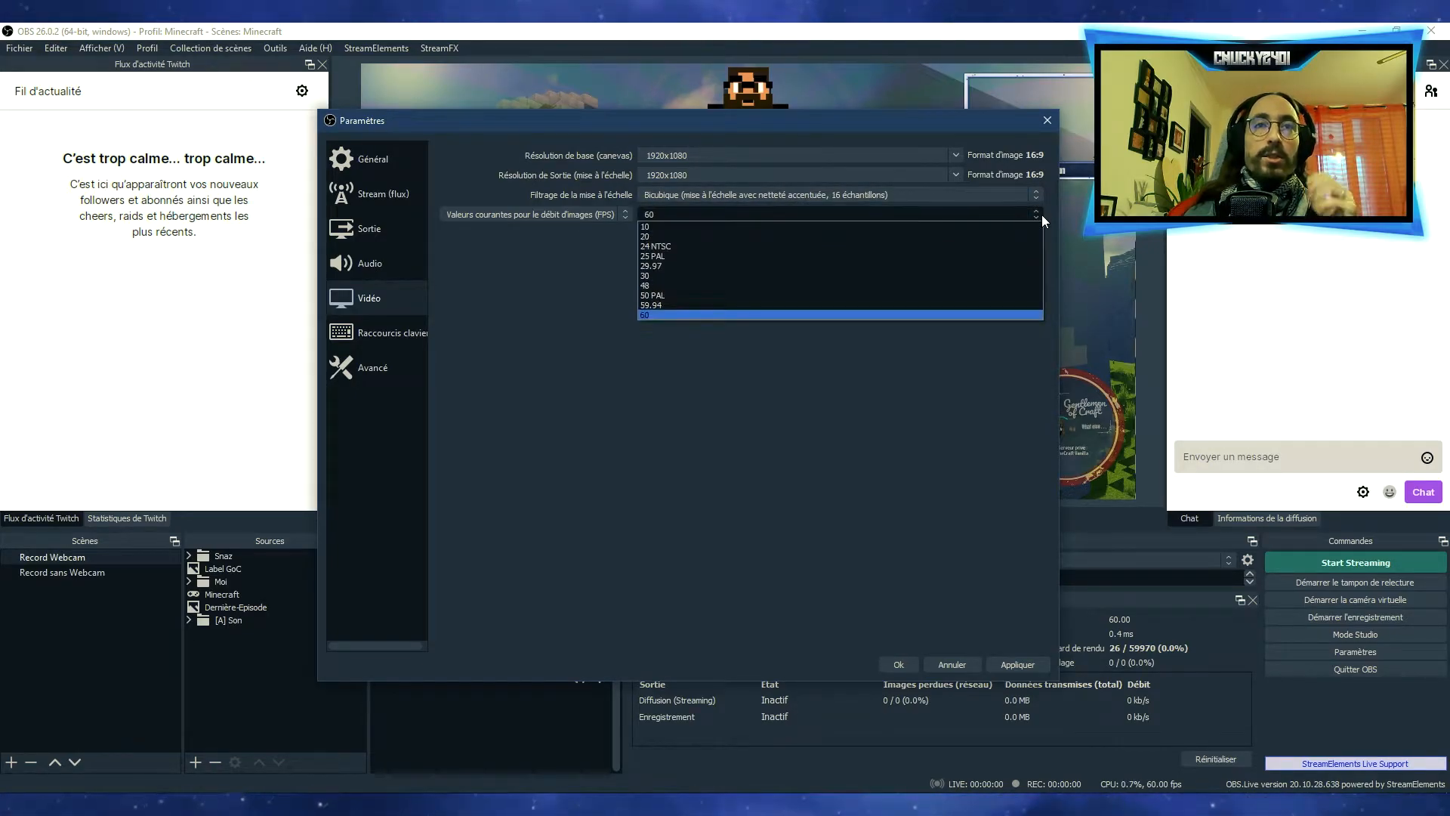
left_click(726, 275)
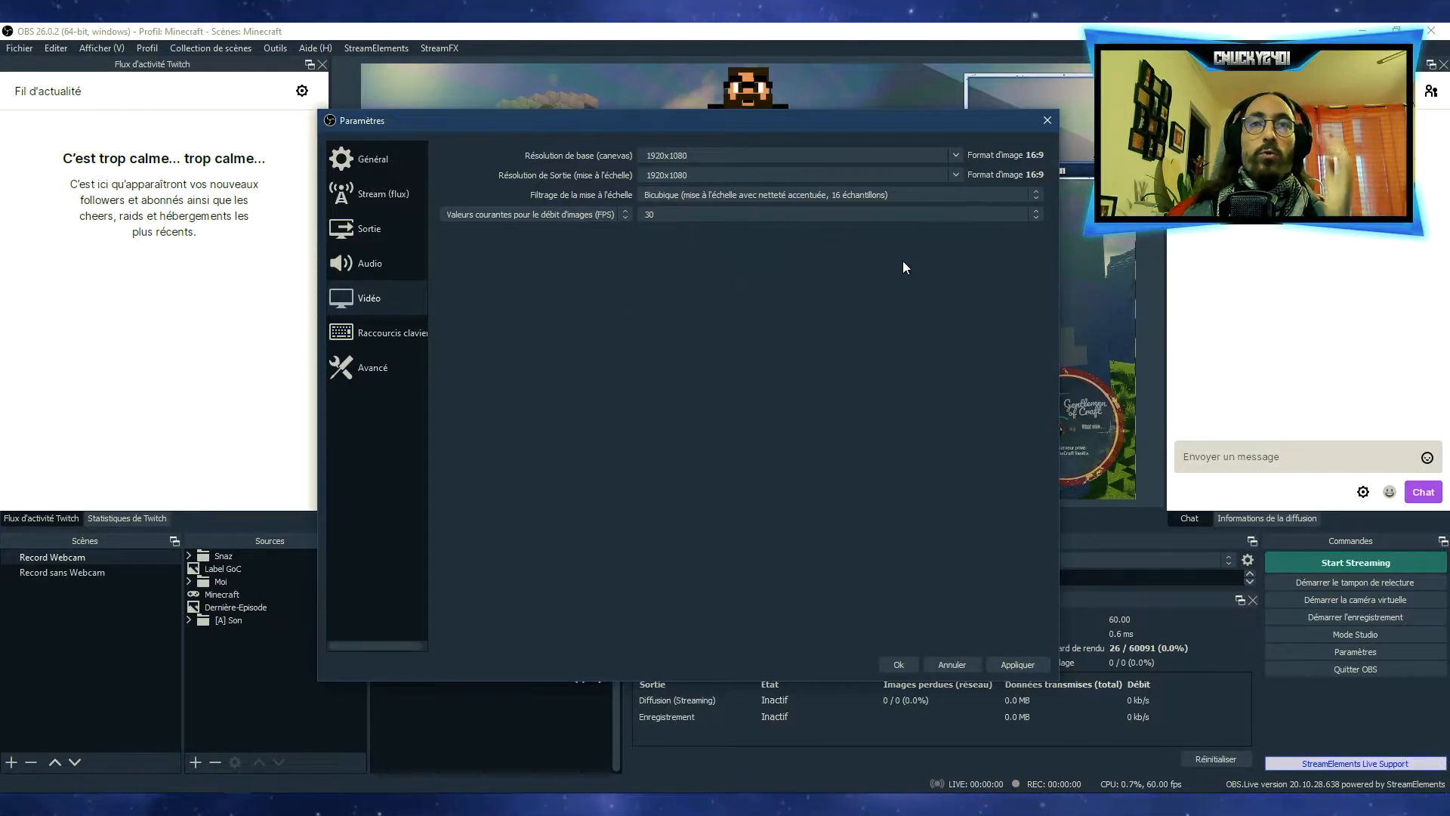
left_click(1039, 214)
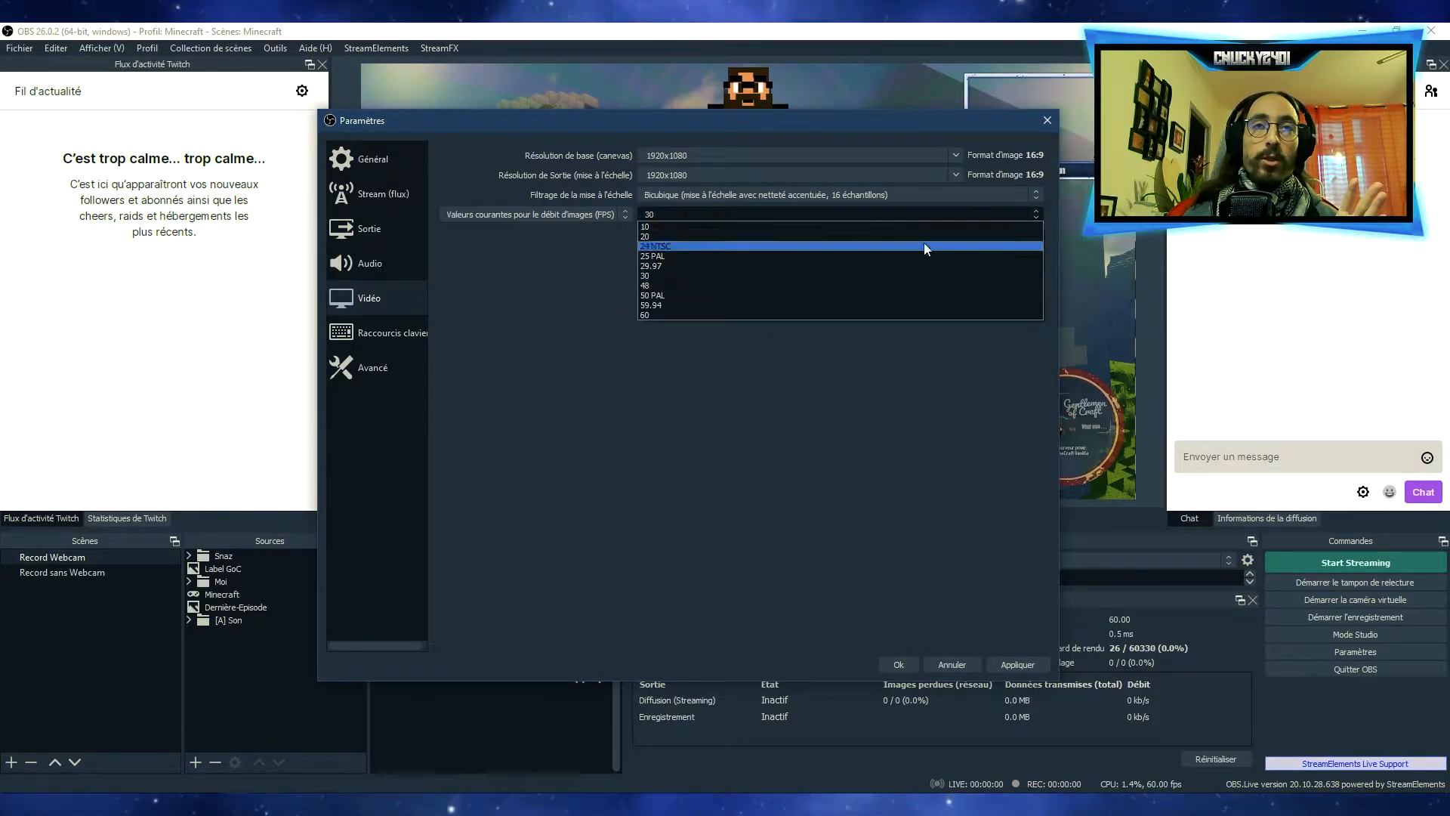
left_click(682, 314)
Examine the hotkey assignments for recording, scene switching, individual sources and the infowriter
left_click(380, 338)
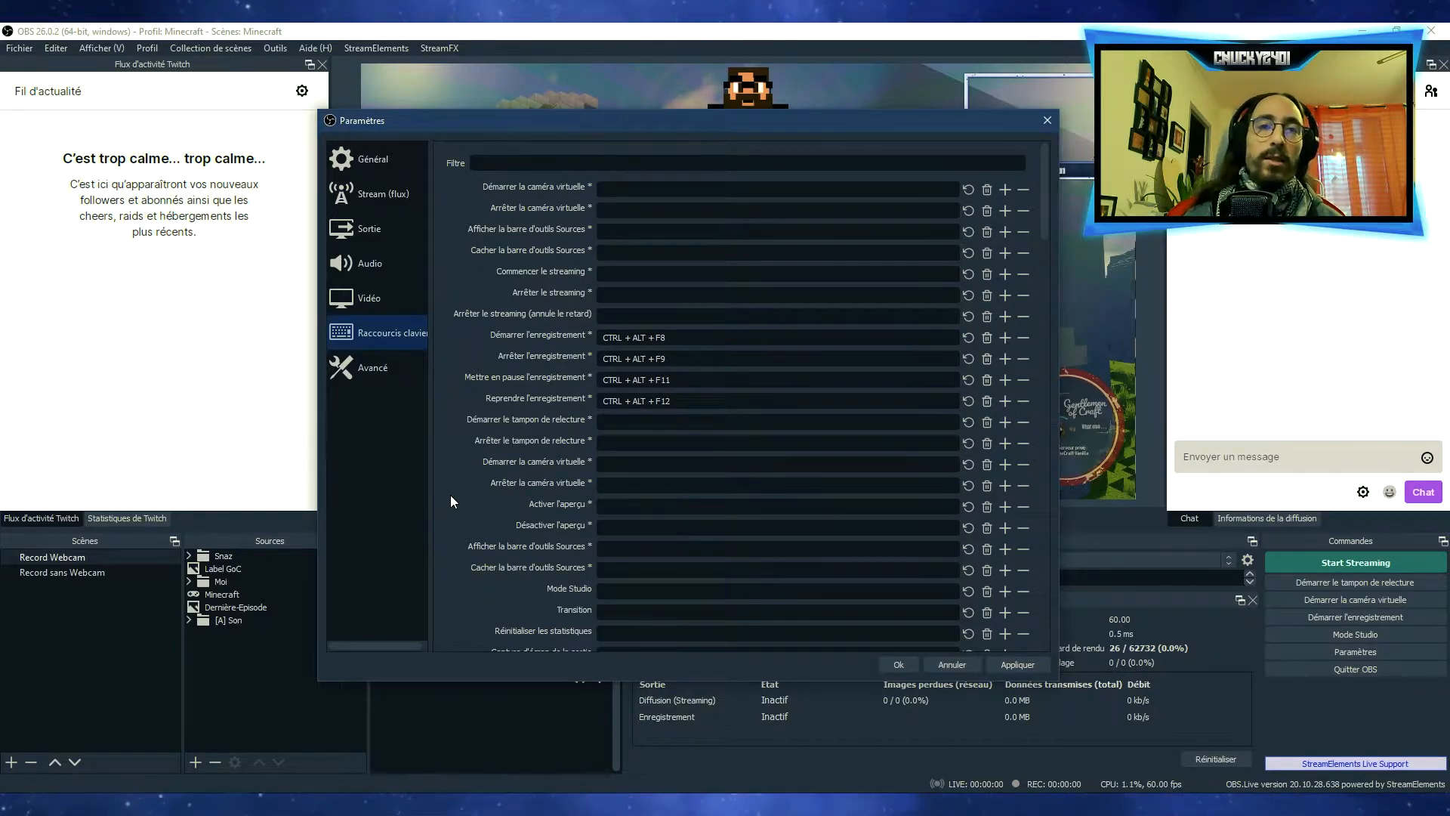
scroll(450, 496, "down", 7)
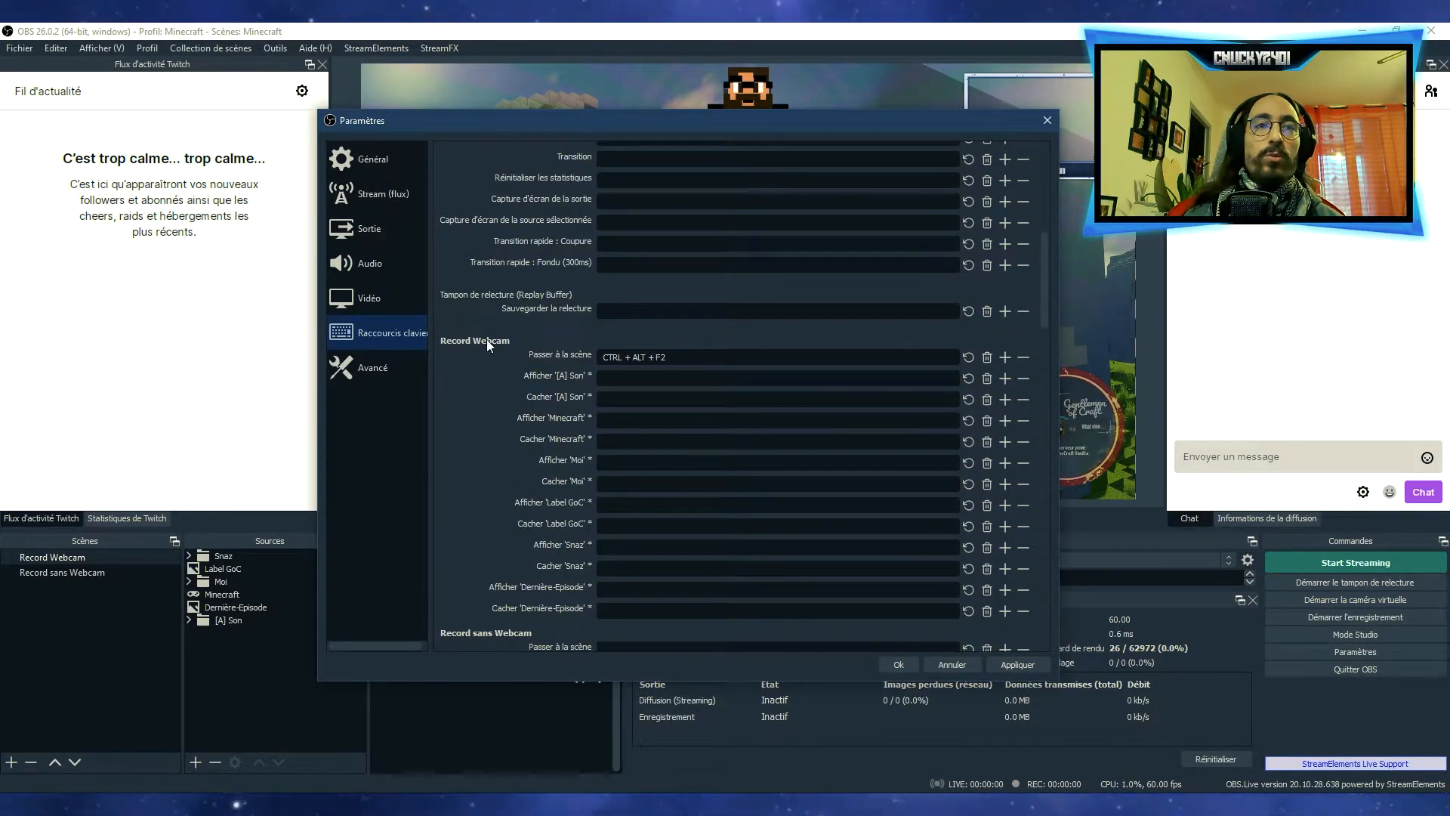
scroll(482, 434, "down", 3)
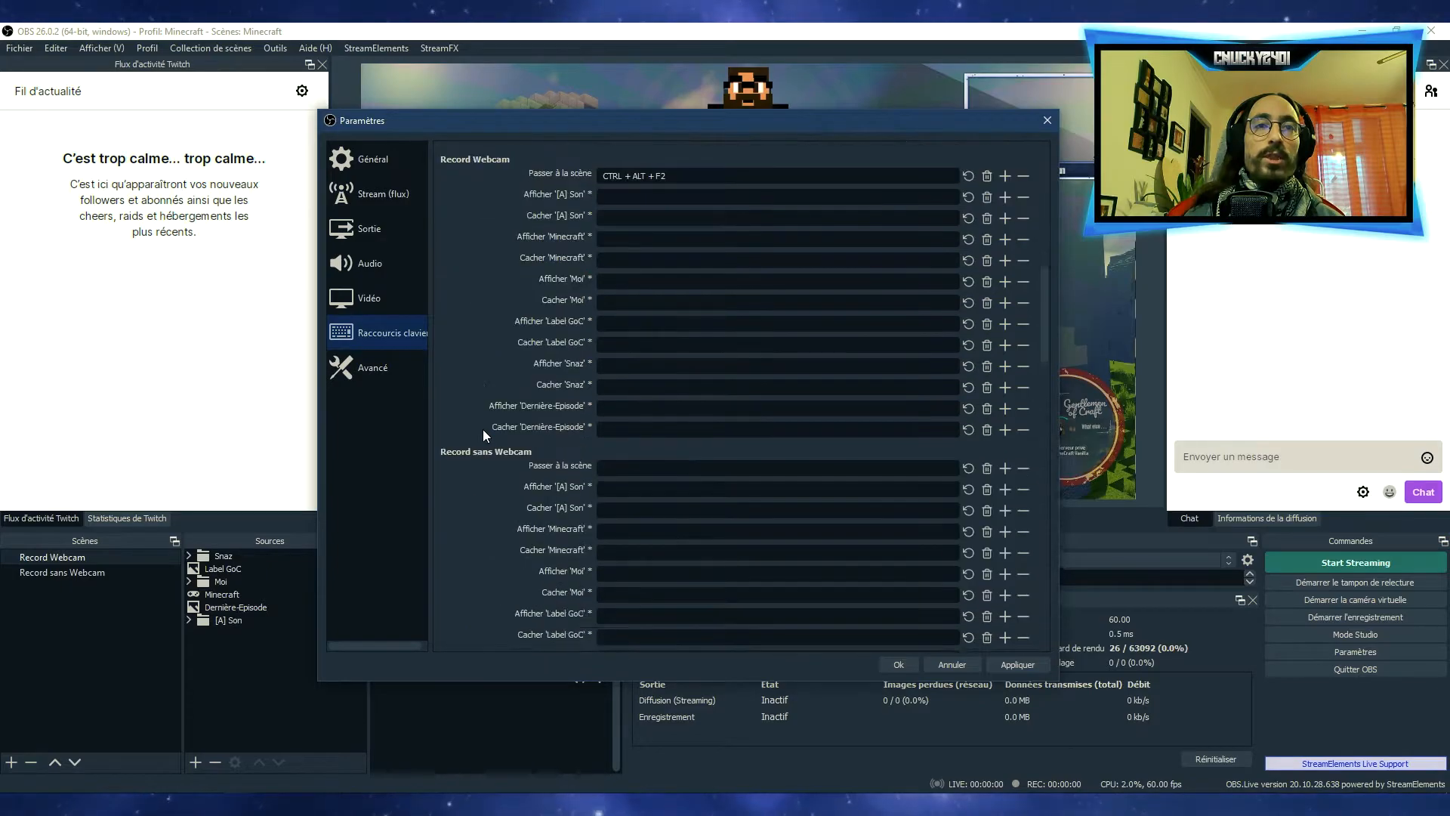
scroll(537, 332, "up", 2)
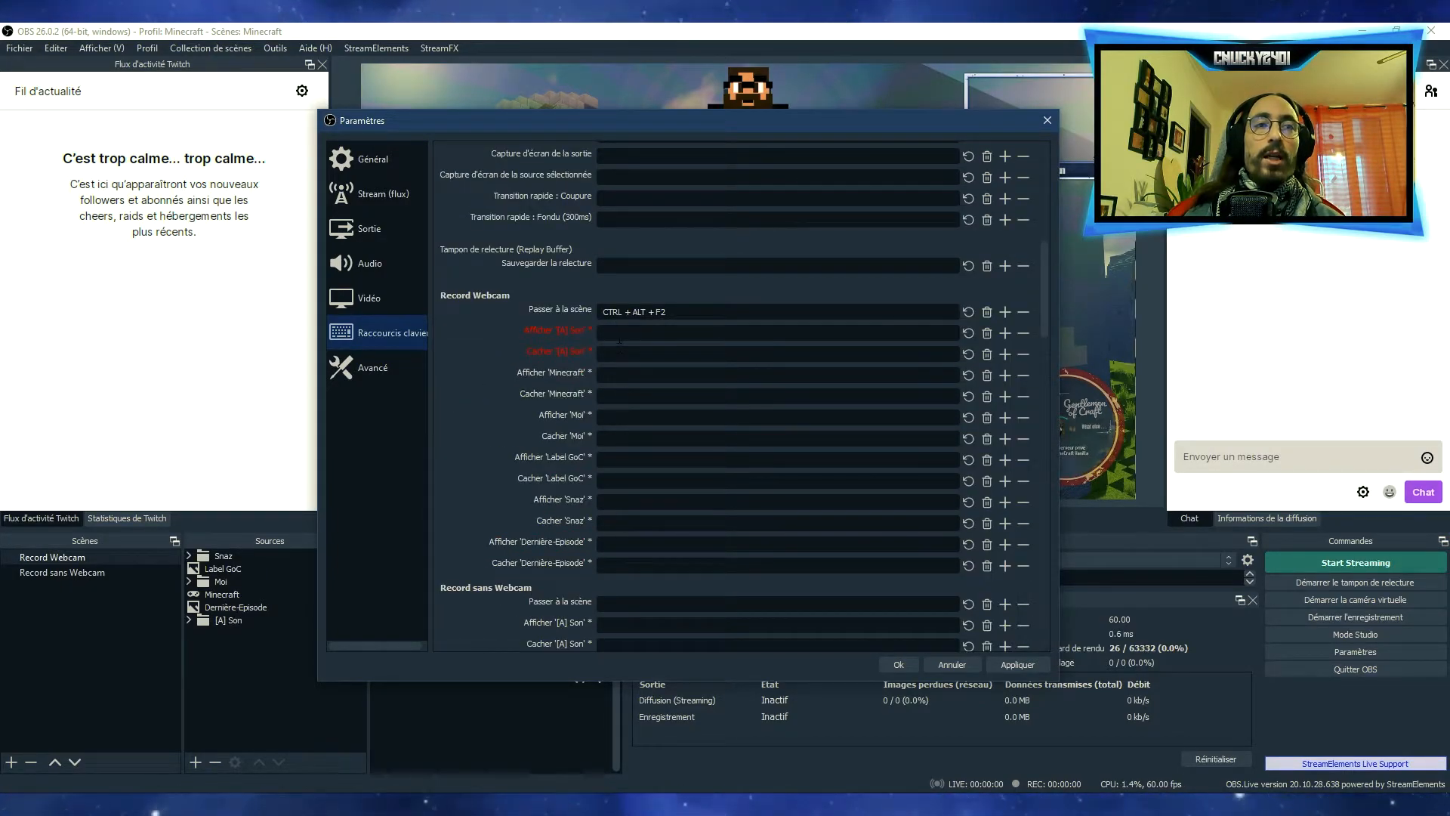
scroll(459, 473, "down", 3)
scroll(466, 430, "down", 4)
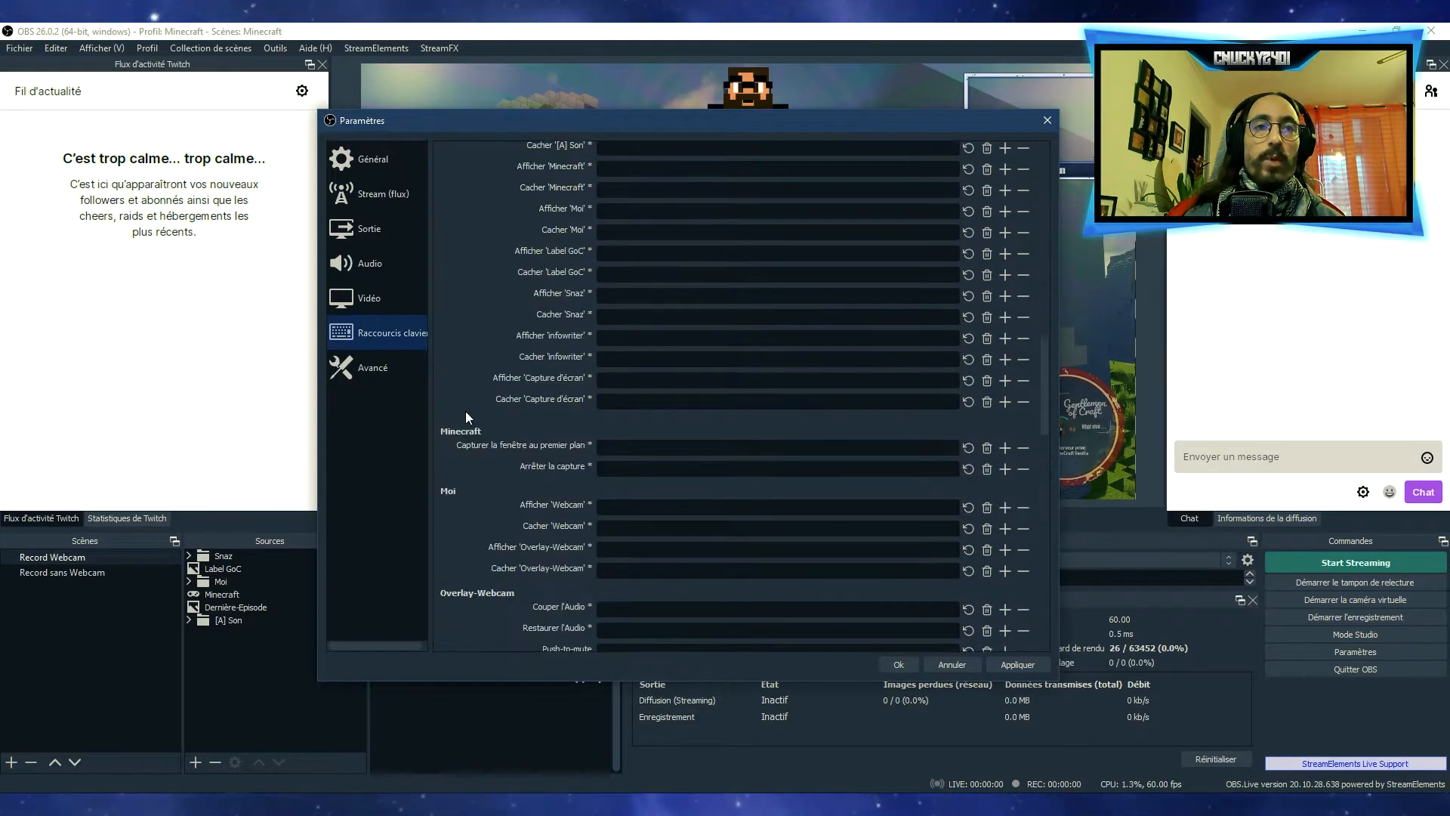
scroll(464, 435, "down", 7)
scroll(466, 440, "down", 12)
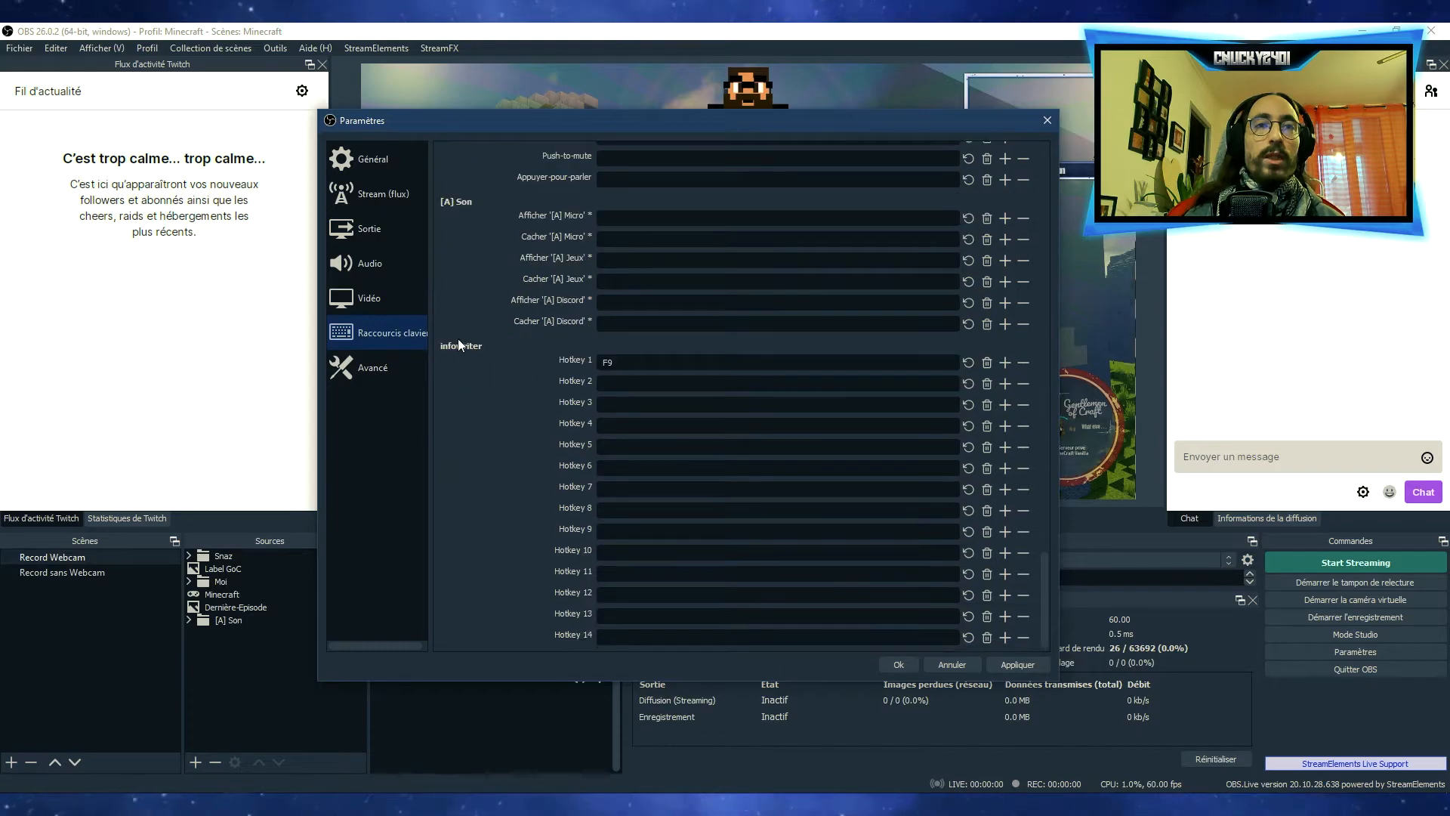
scroll(484, 431, "down", 1)
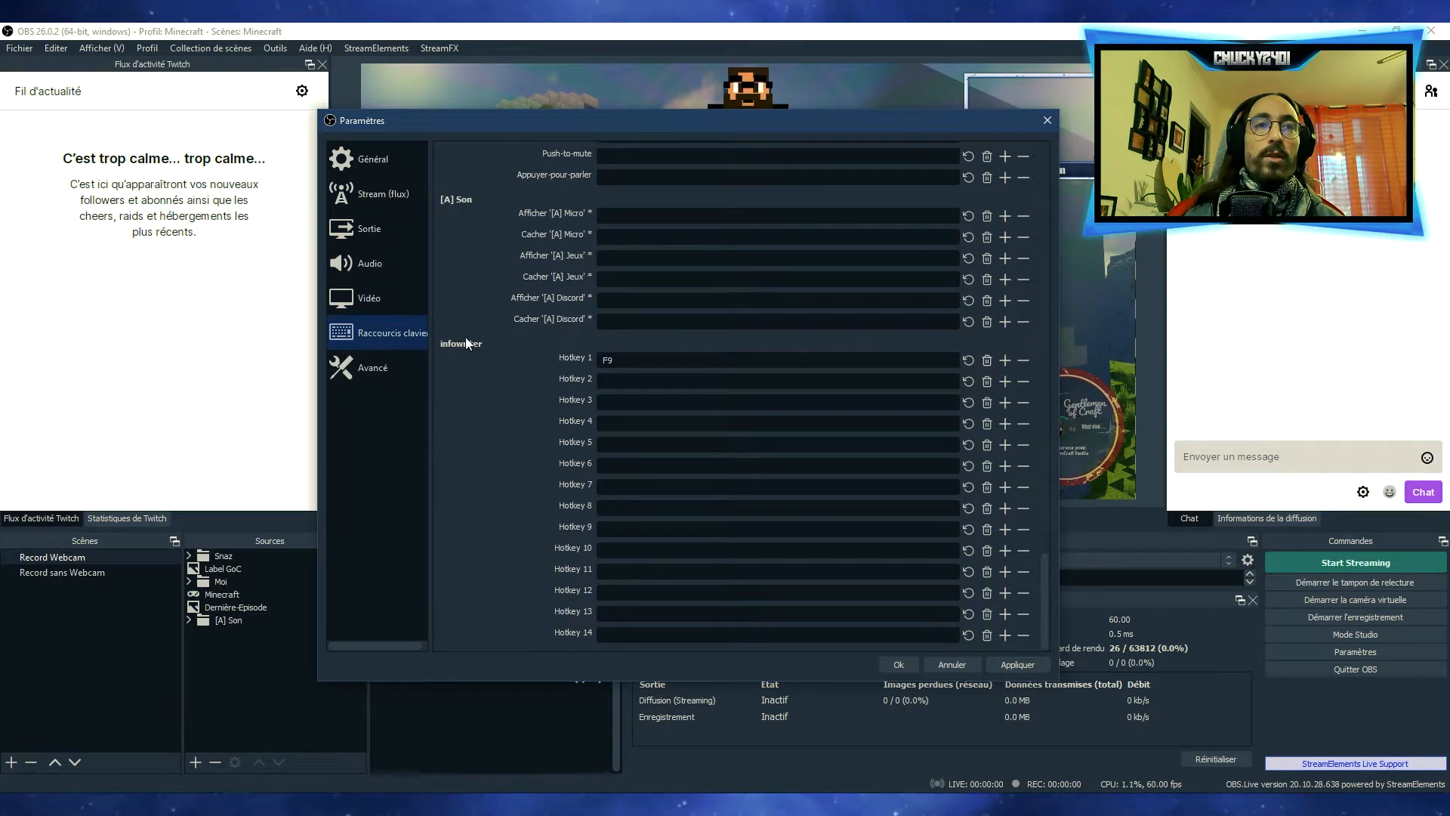
In the advanced settings, check the process priority options while keeping Normale, and review the recording filename format
left_click(388, 366)
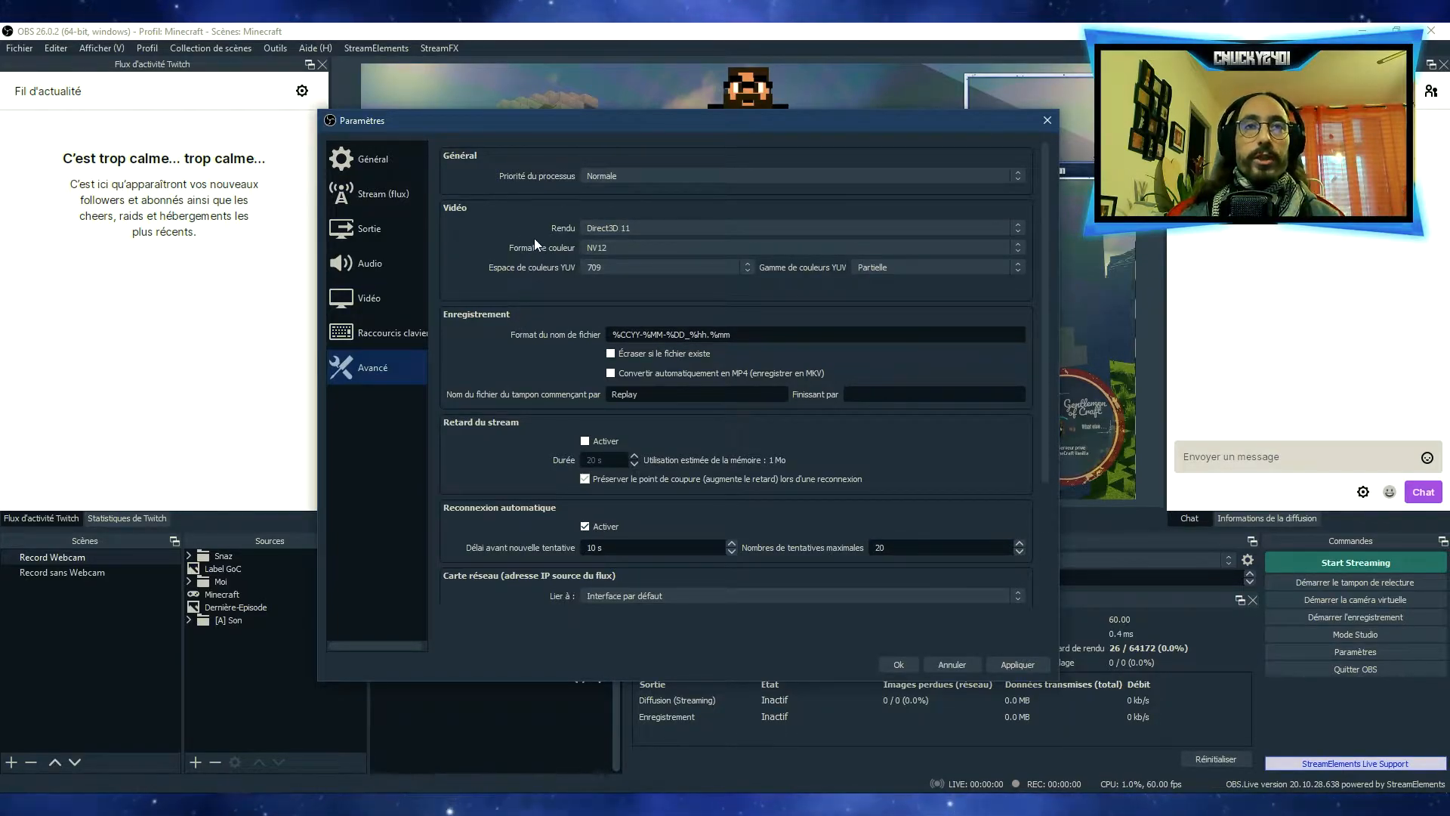
left_click(601, 174)
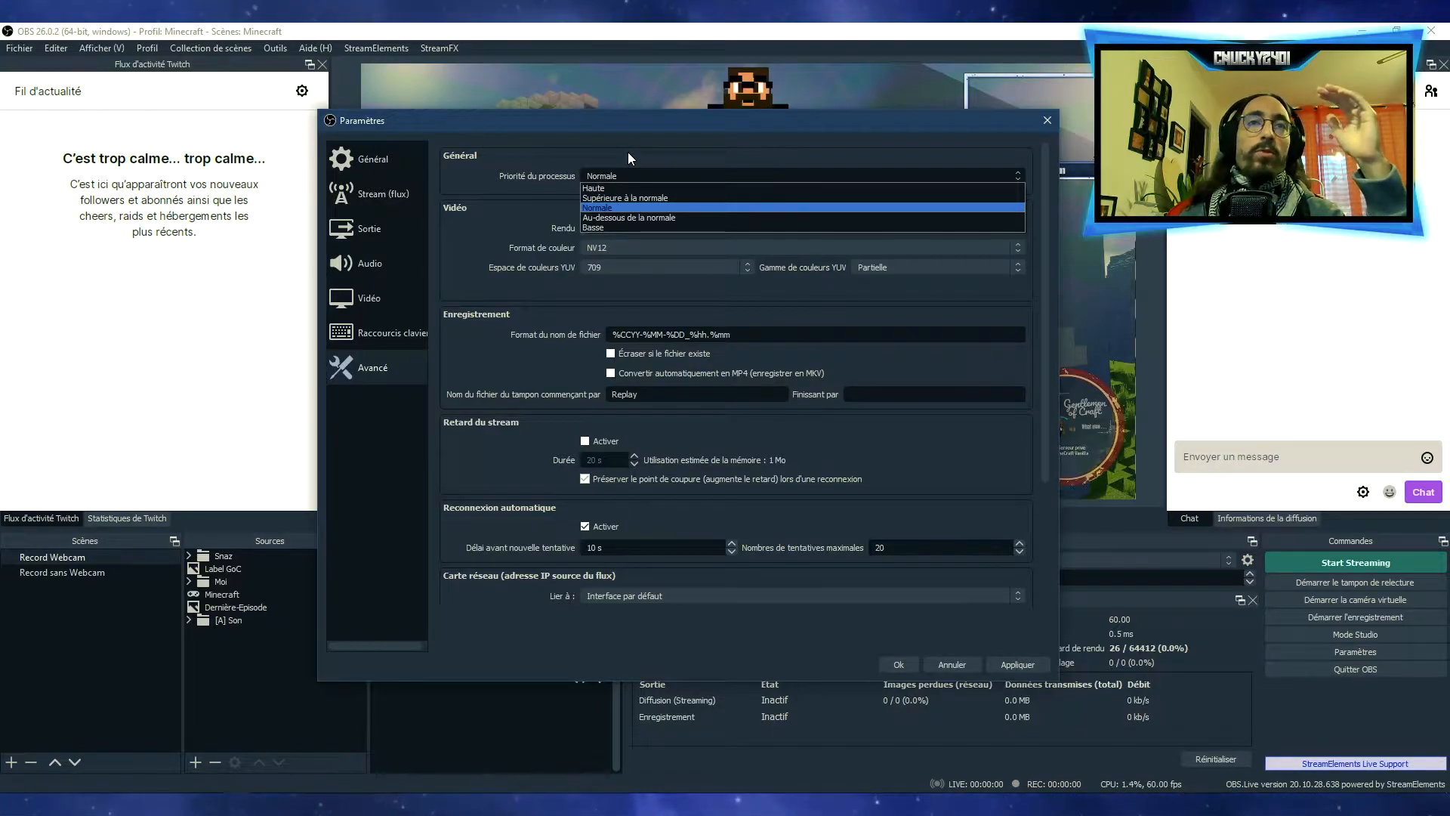
left_click(628, 152)
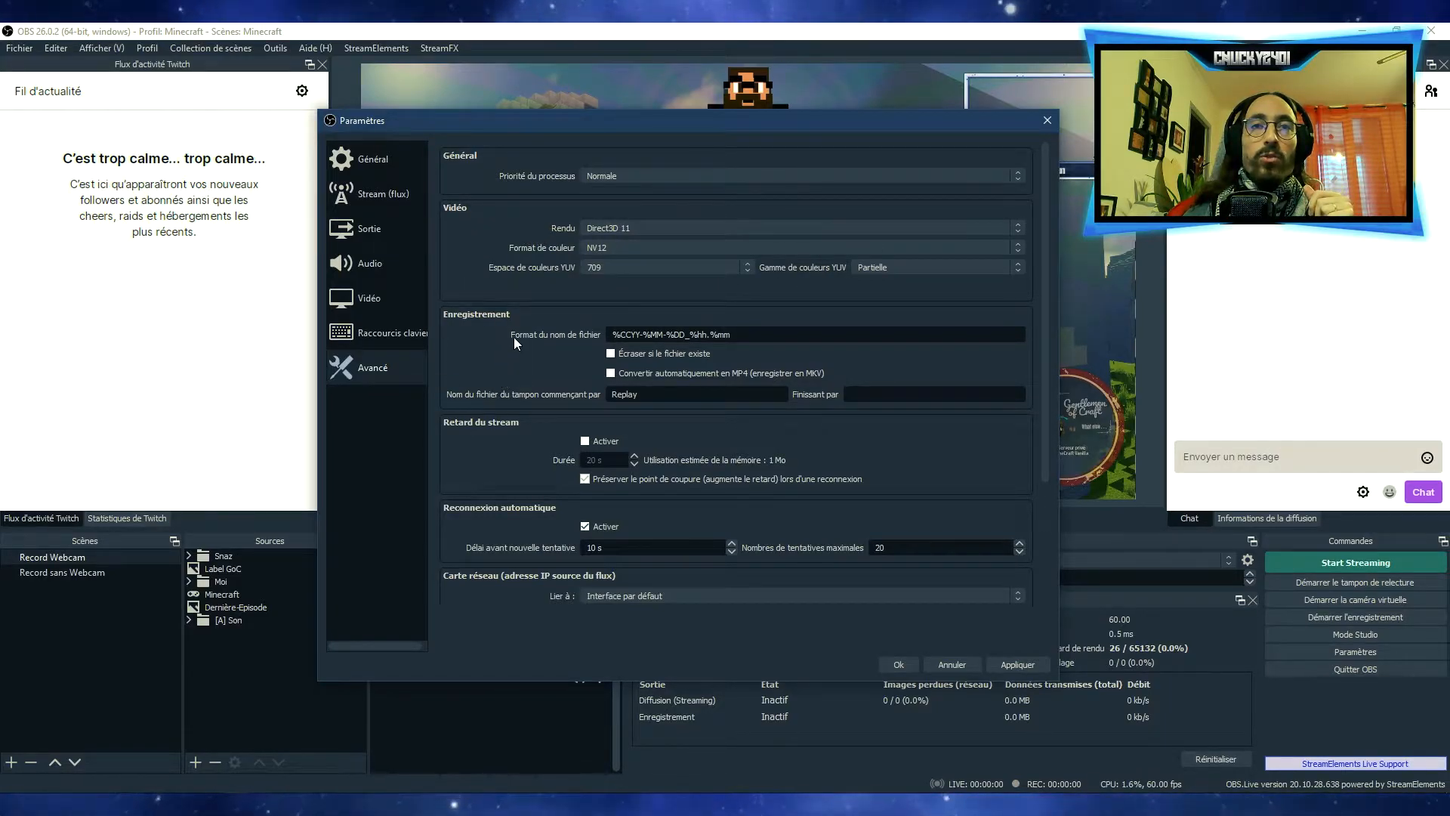
mouse_move(764, 334)
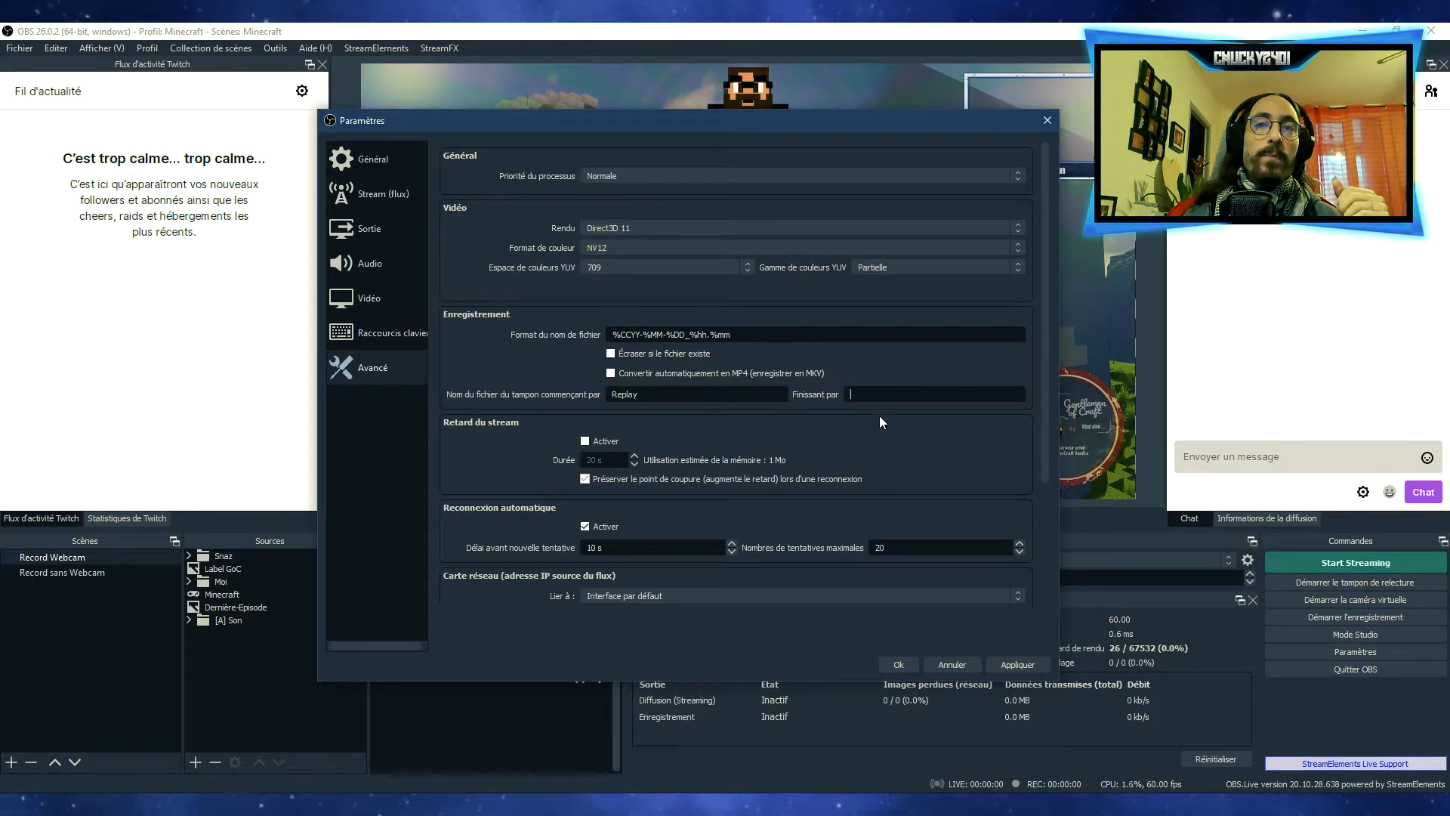
key("Tab")
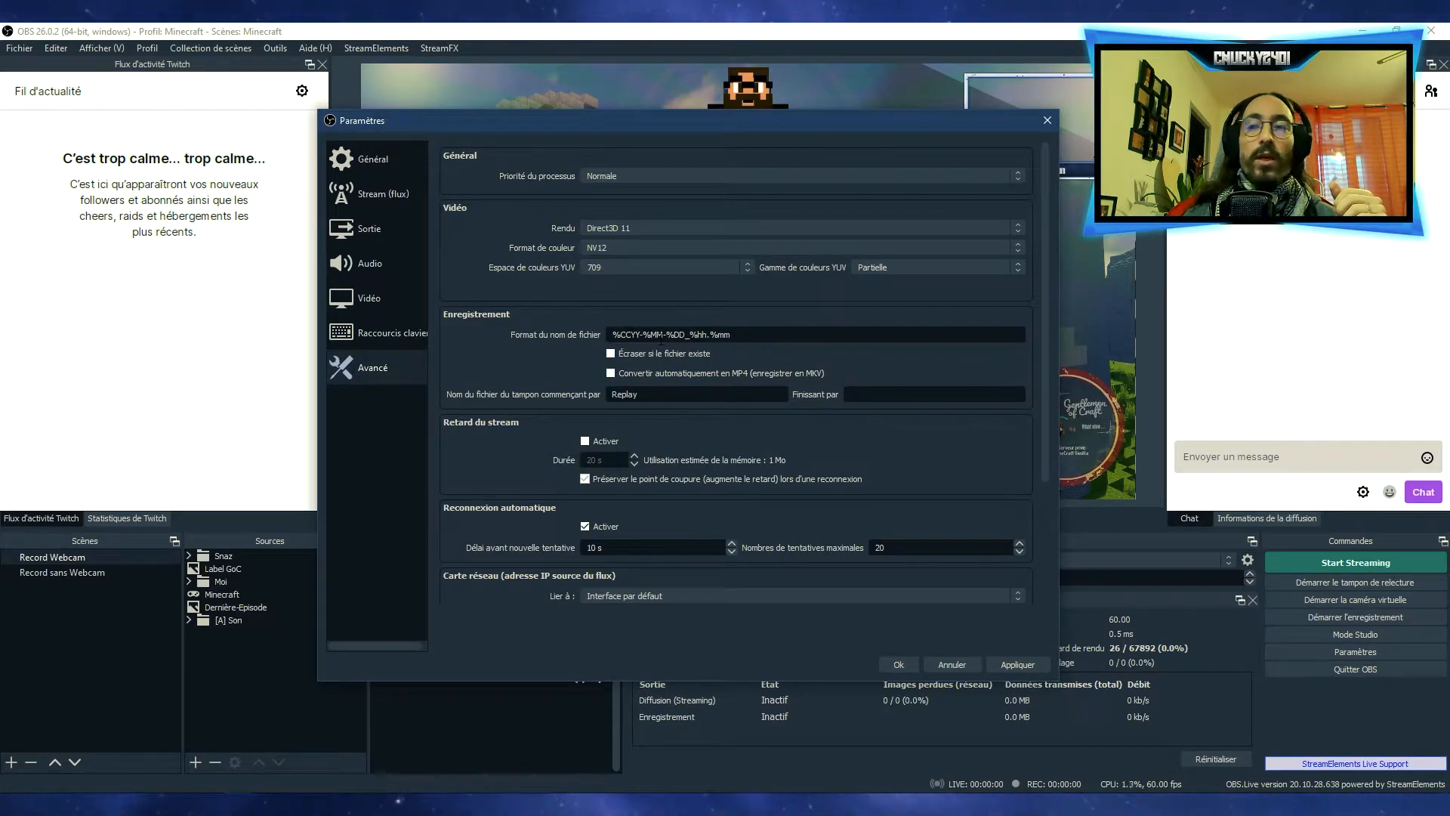
mouse_move(661, 341)
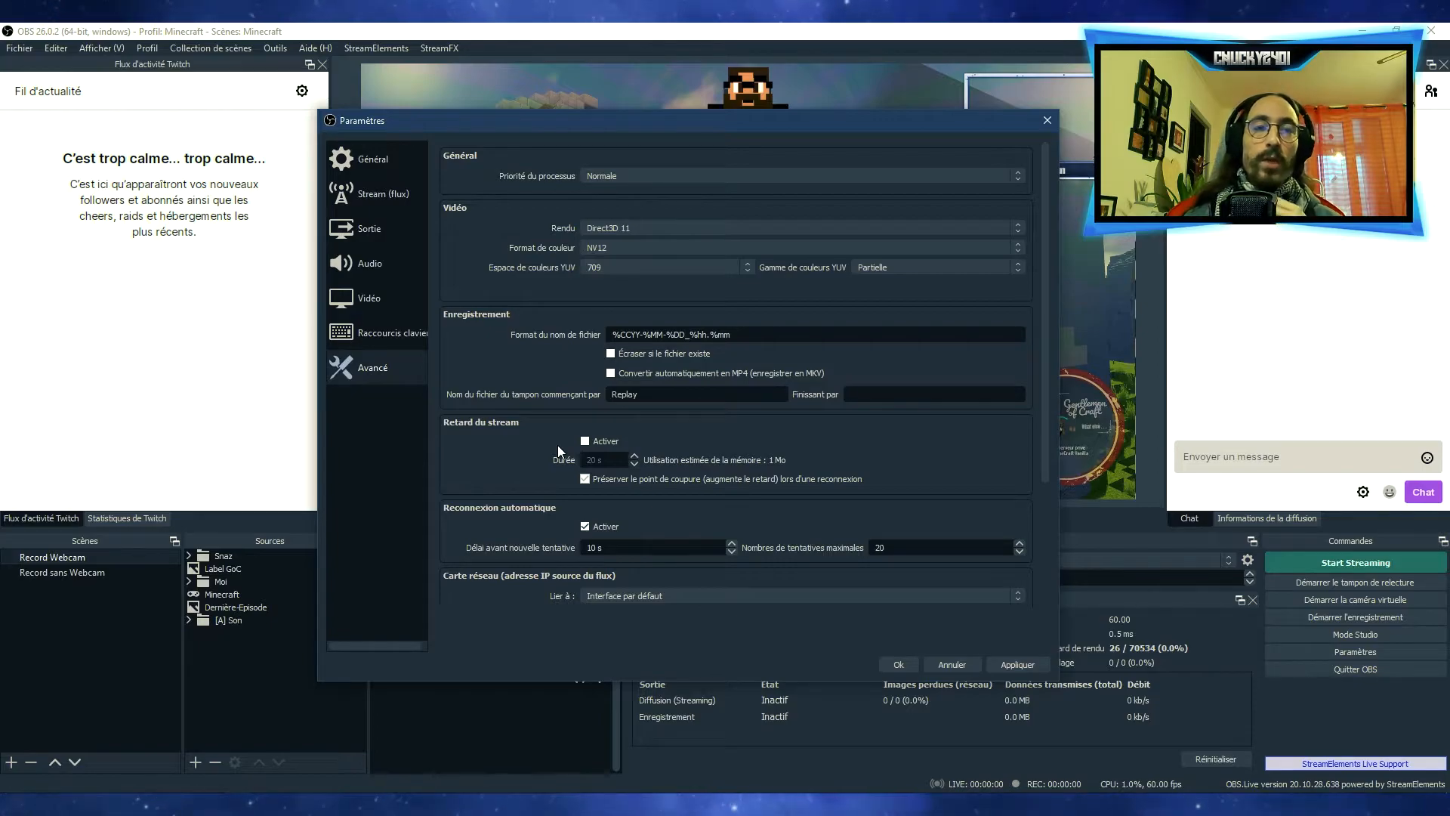
Review the advanced stream delay, reconnection and network options, and close the settings without saving
scroll(557, 446, "down", 3)
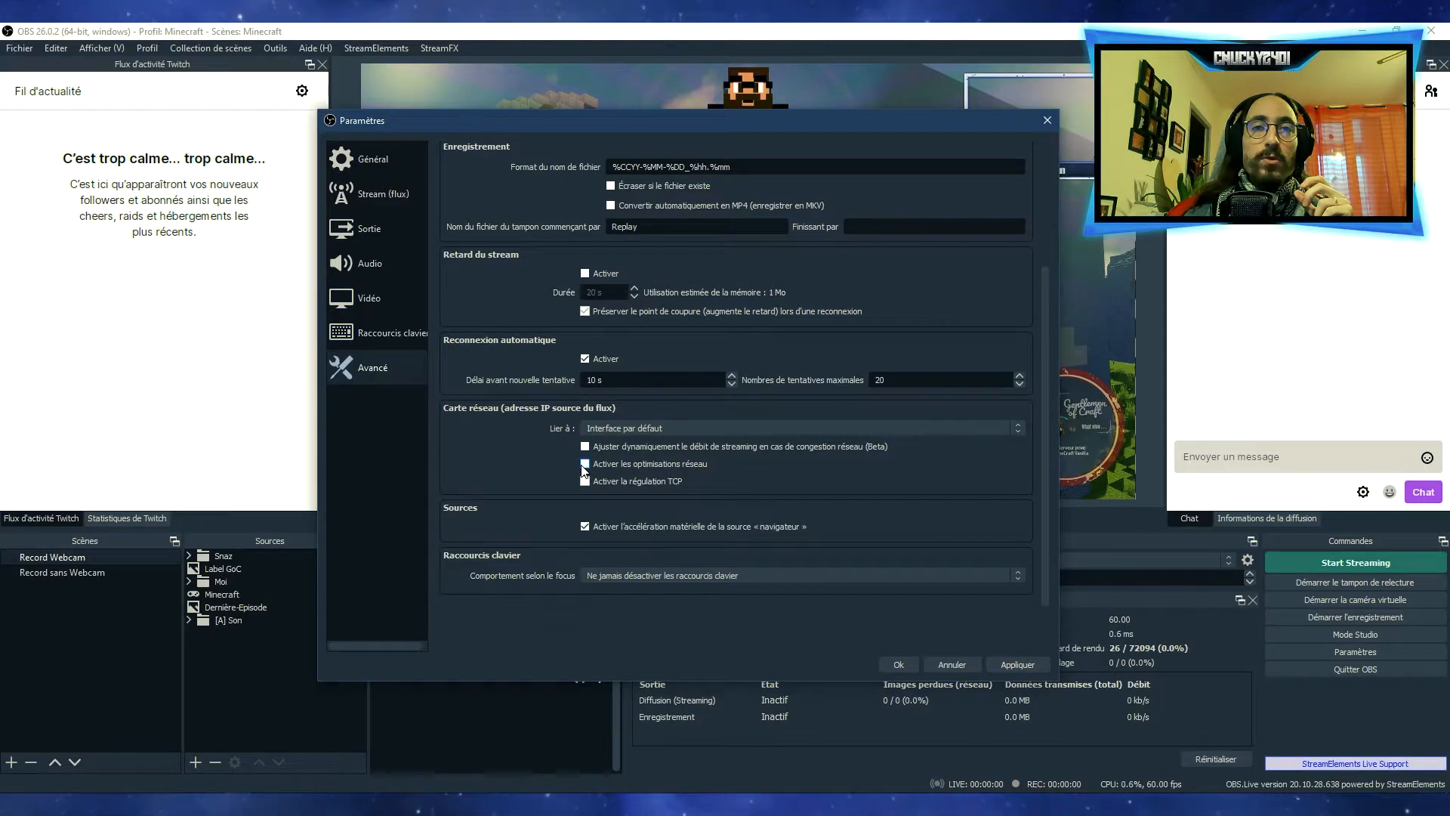
mouse_move(595, 481)
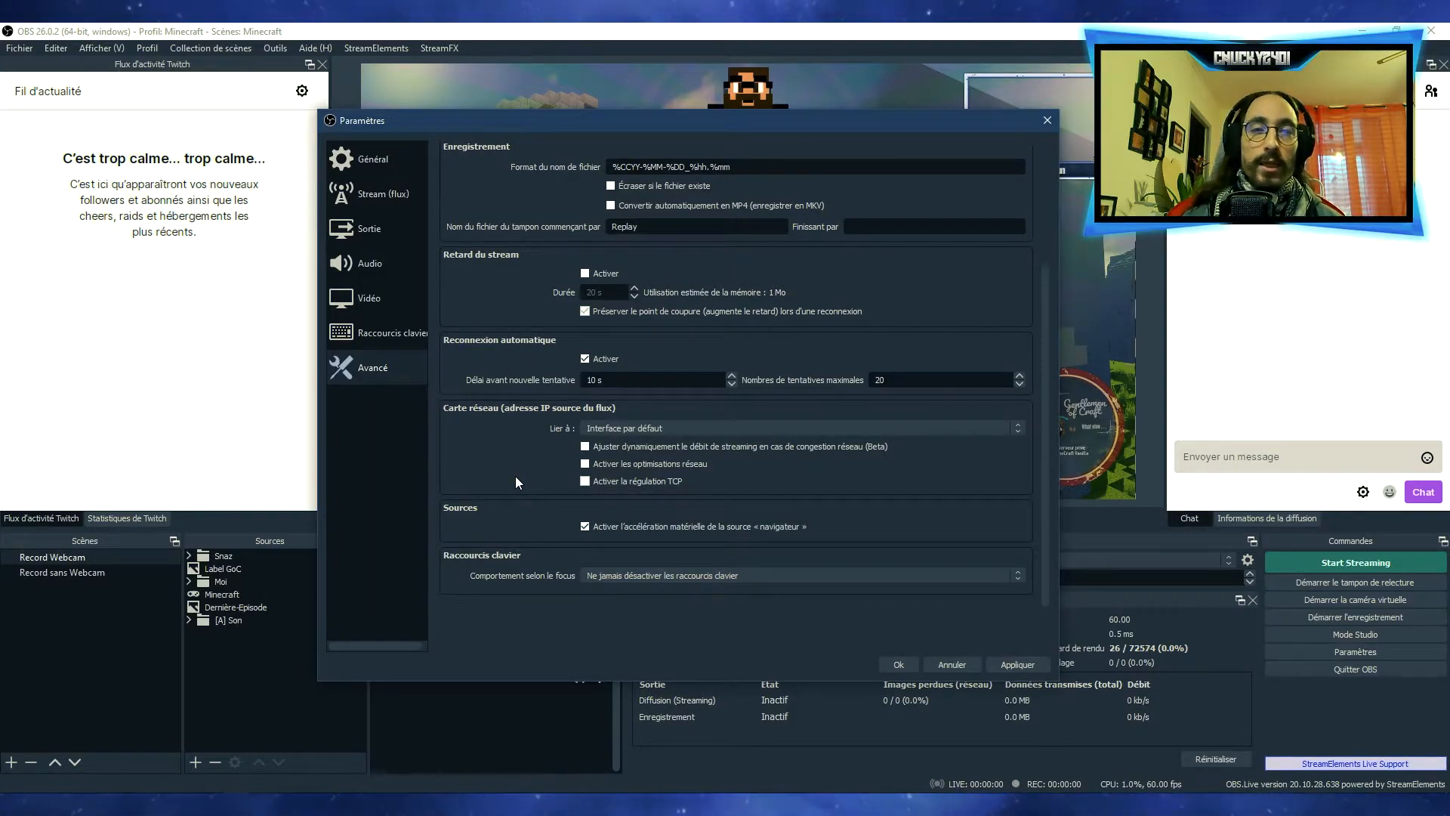
left_click(960, 666)
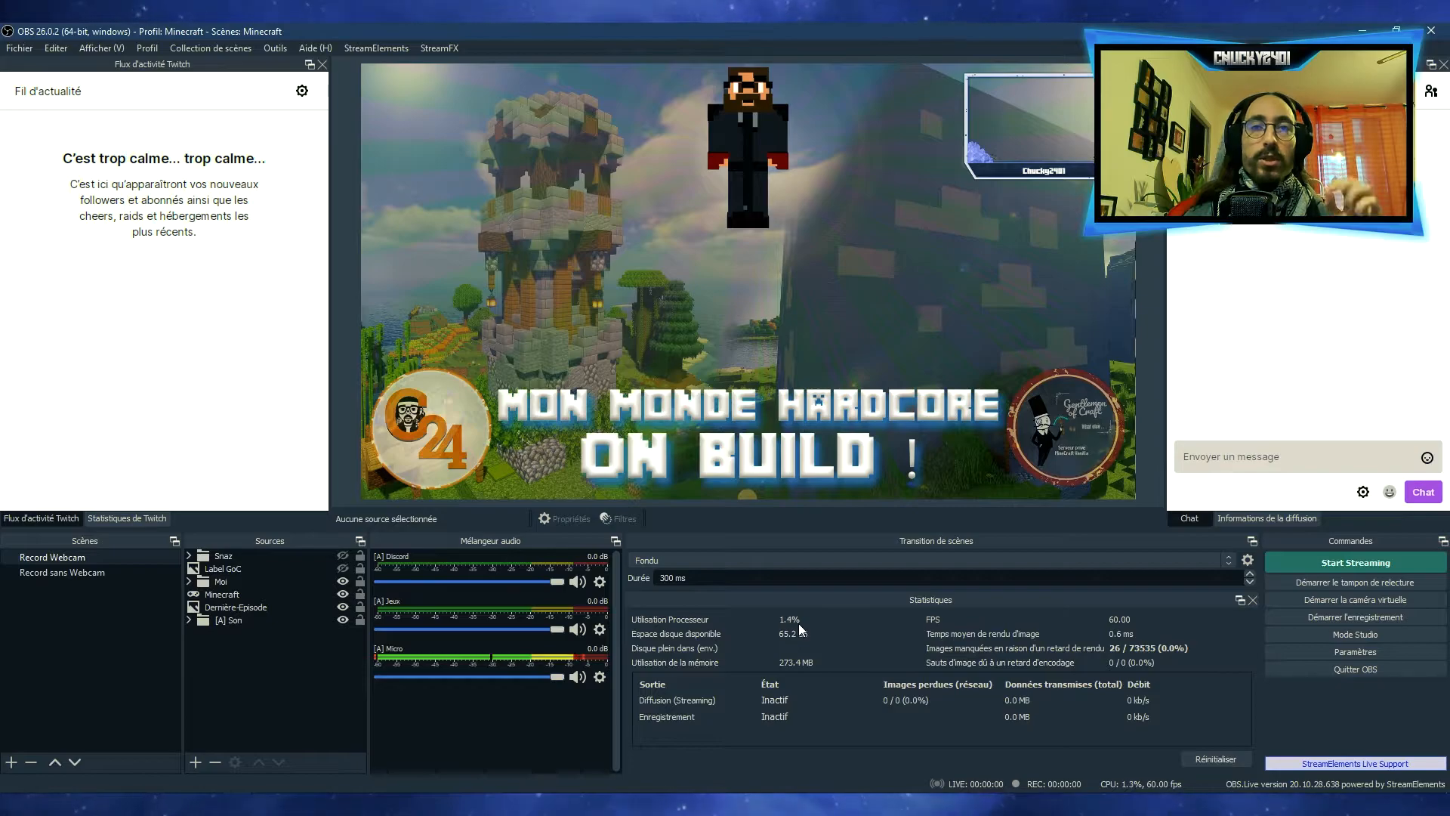
Switch to the Shadow Of War profile and check the recording path in its output settings
left_click(147, 48)
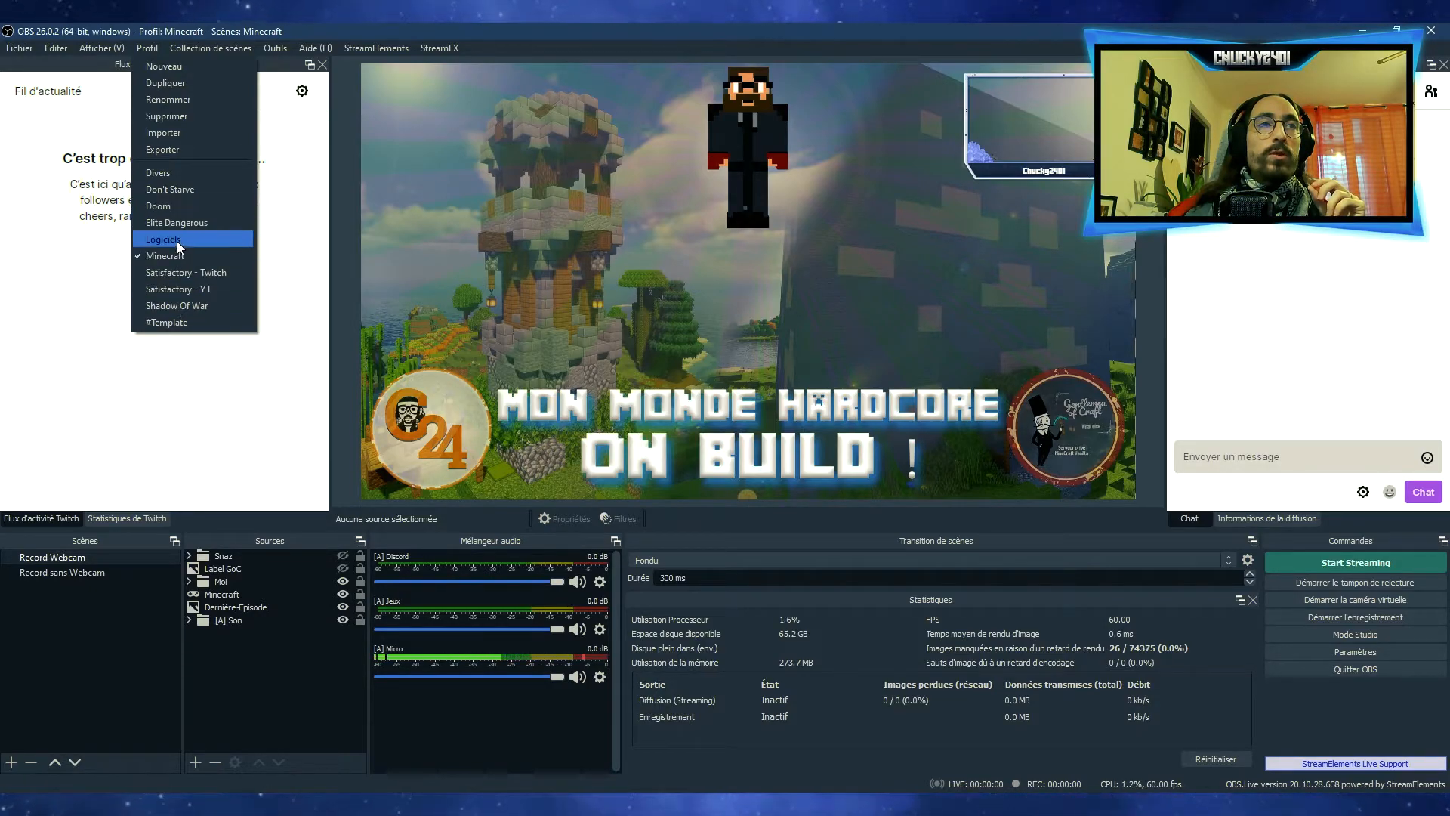
left_click(175, 304)
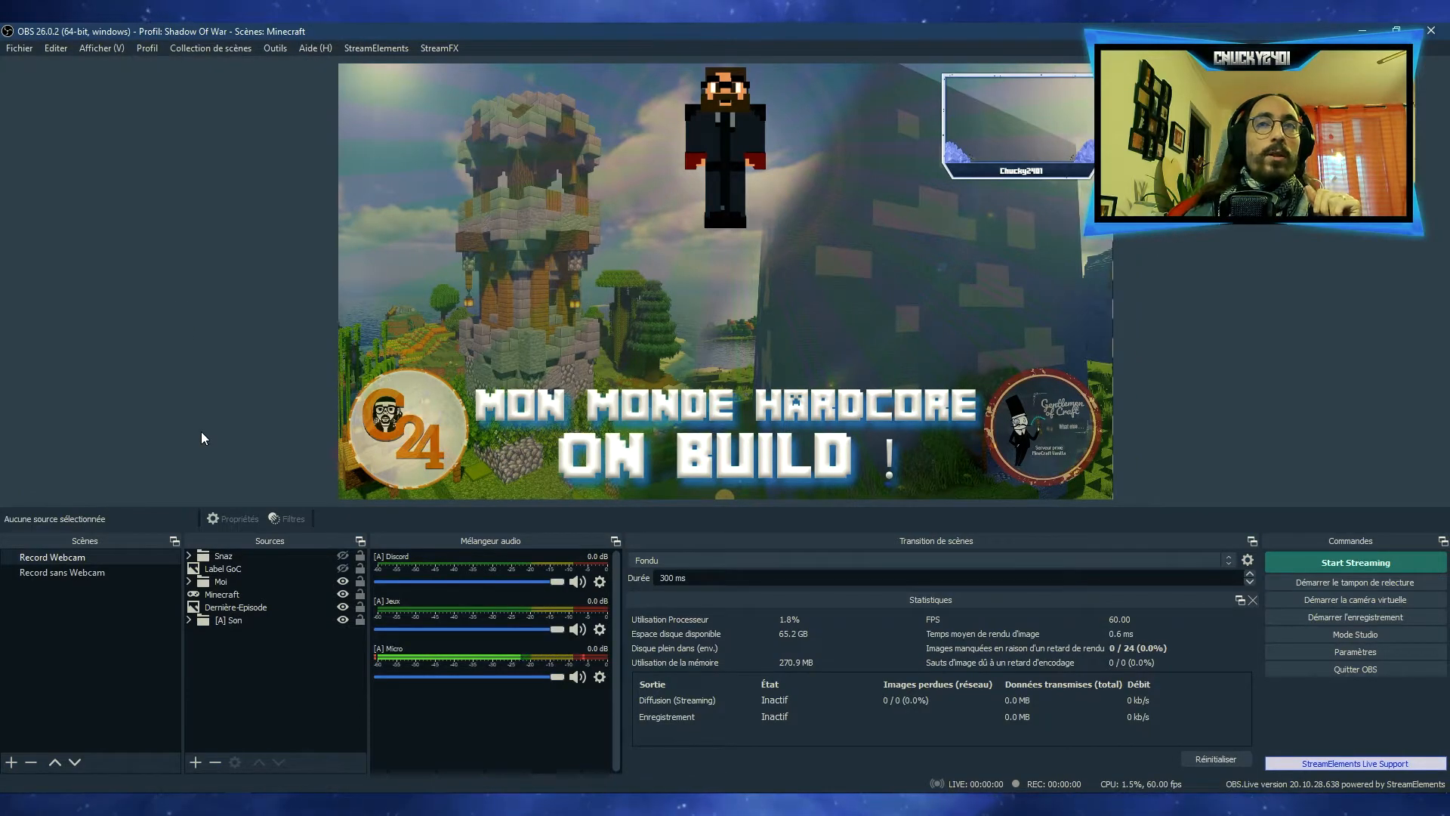
left_click(1312, 652)
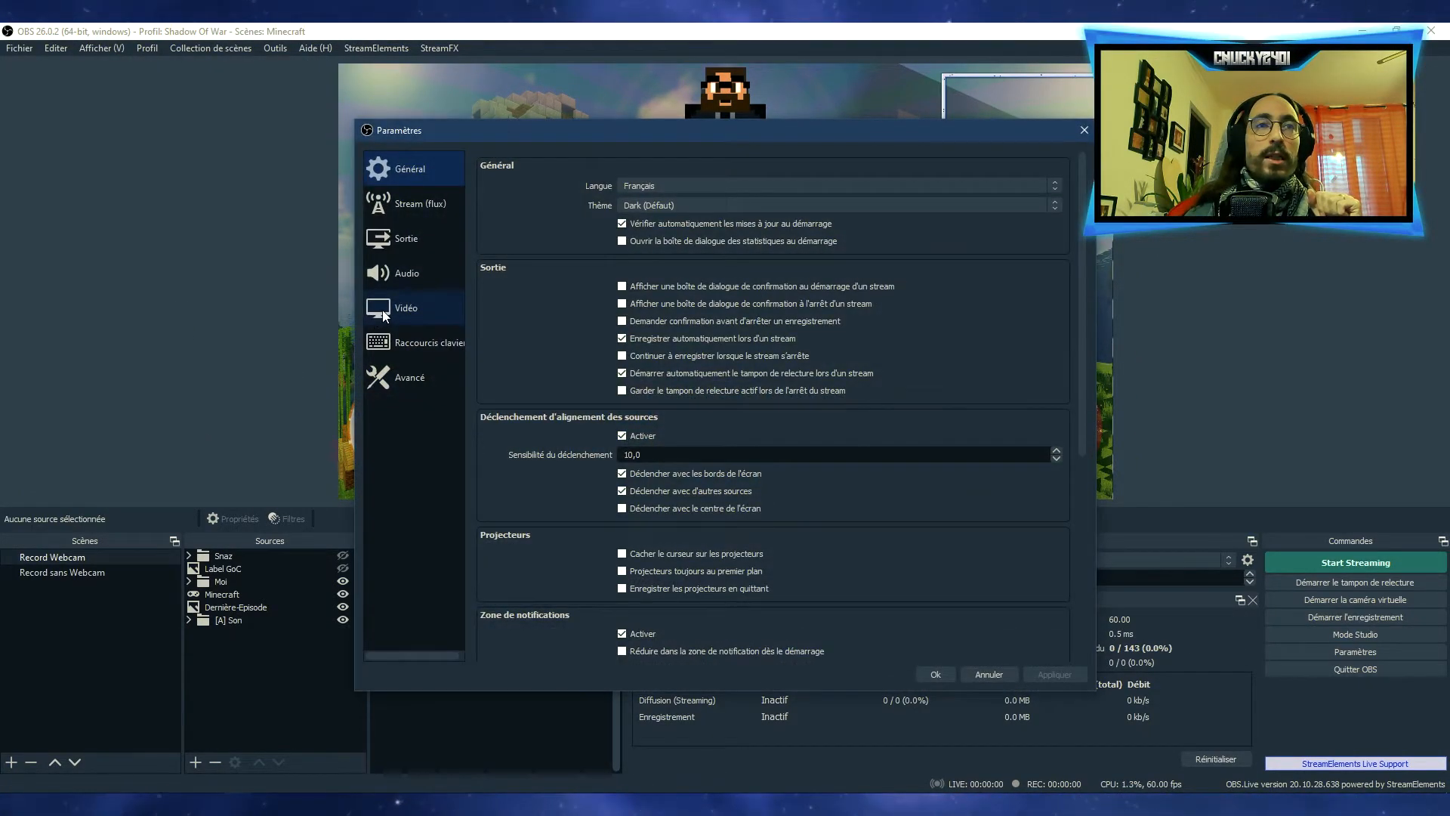
left_click(387, 243)
left_click(551, 193)
left_click_drag(744, 239, 604, 244)
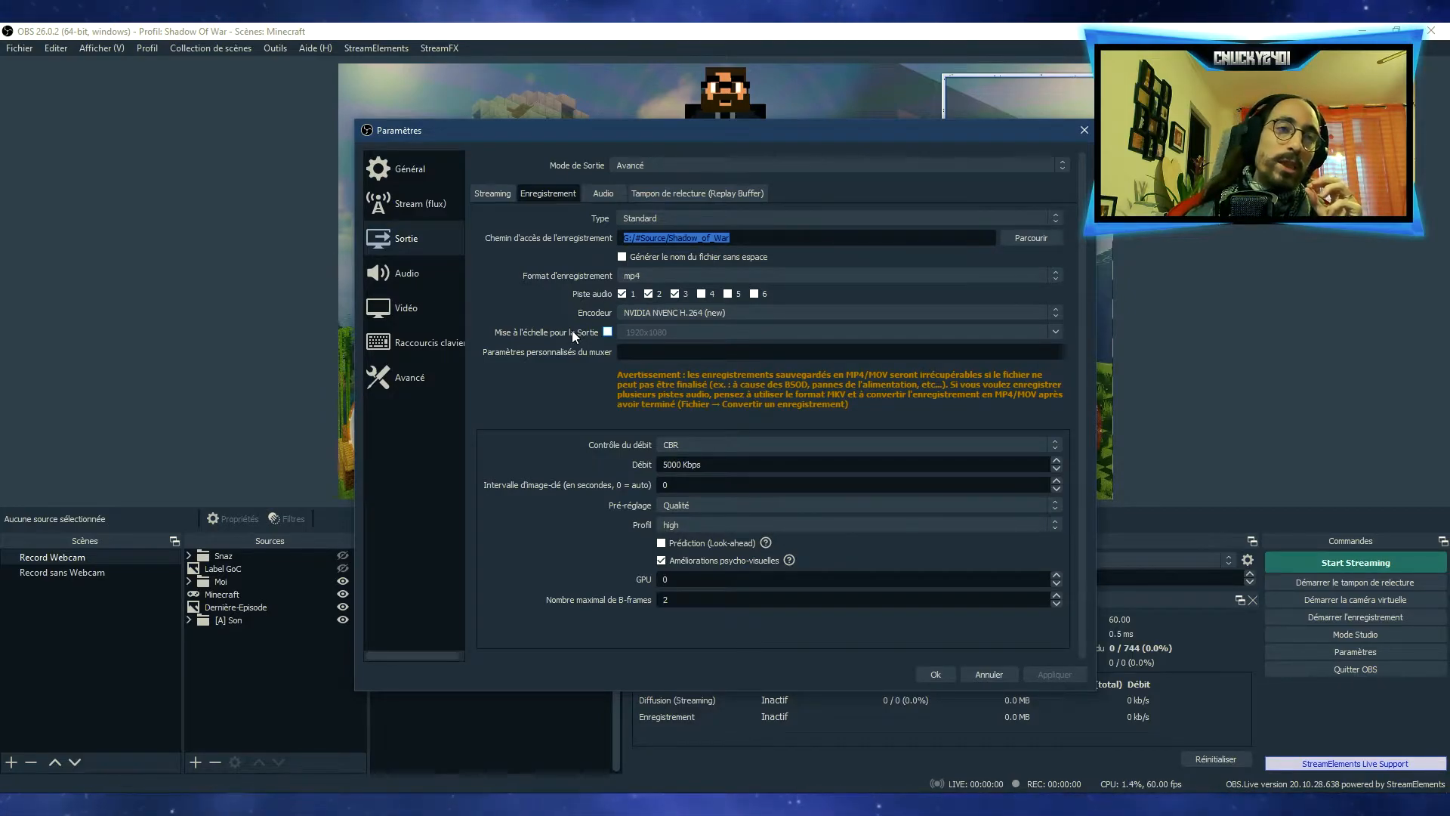
Close the settings without saving and switch back to the Minecraft profile
left_click(1083, 131)
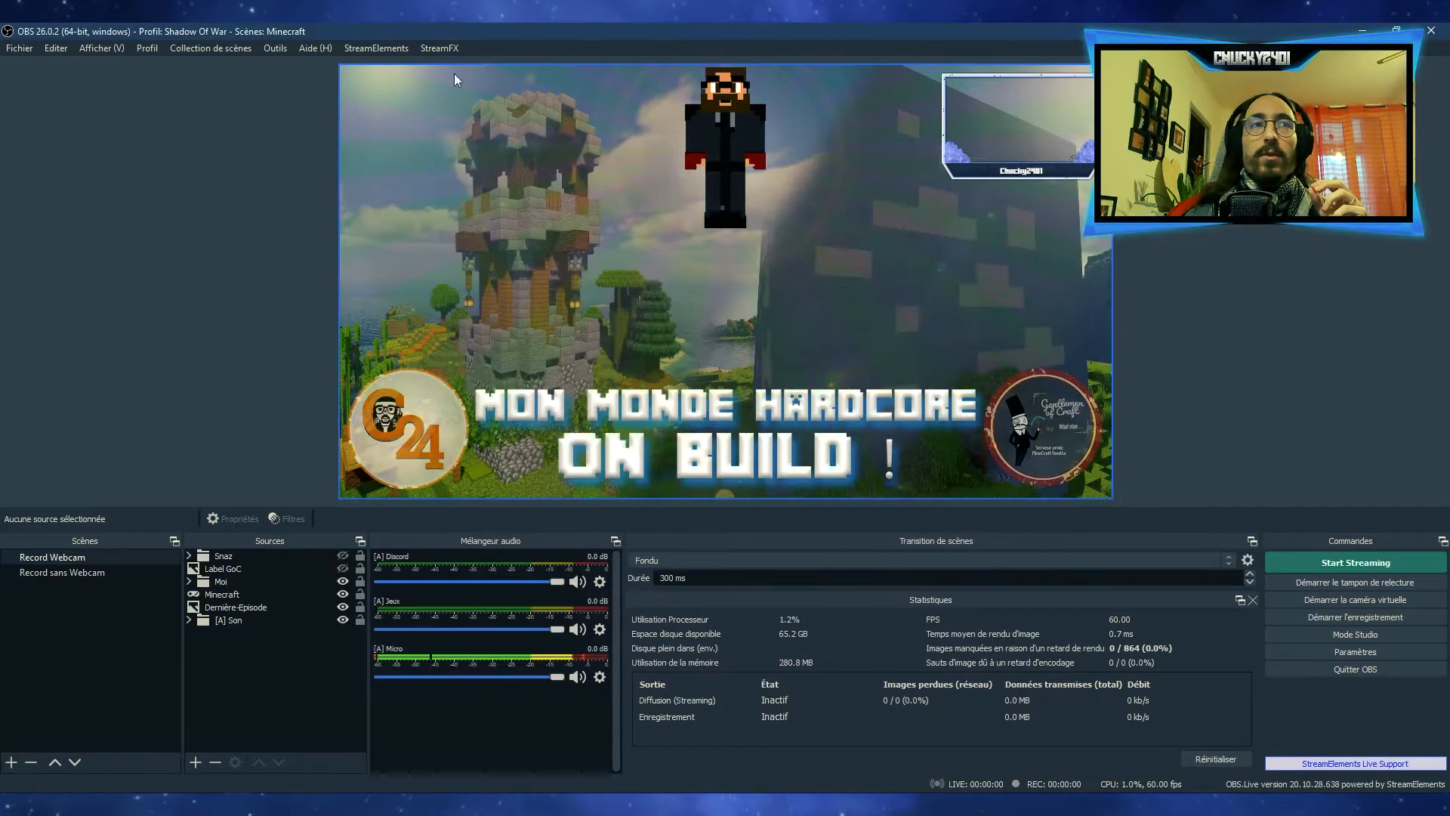
left_click(151, 47)
left_click(179, 258)
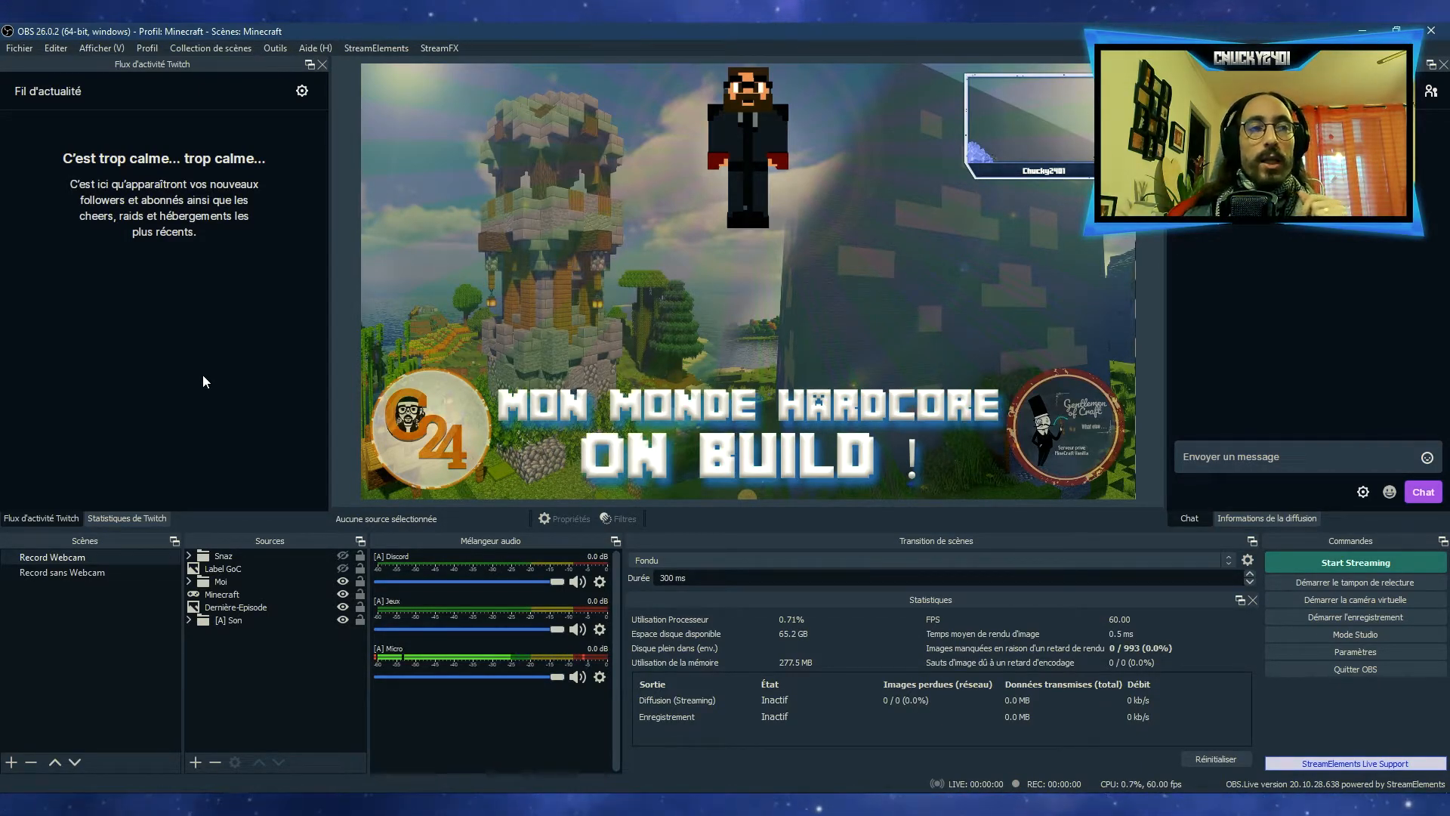
Look at both scenes, with and without webcam, in the ShadowOfWar scene collection and return to the Minecraft collection
left_click(212, 49)
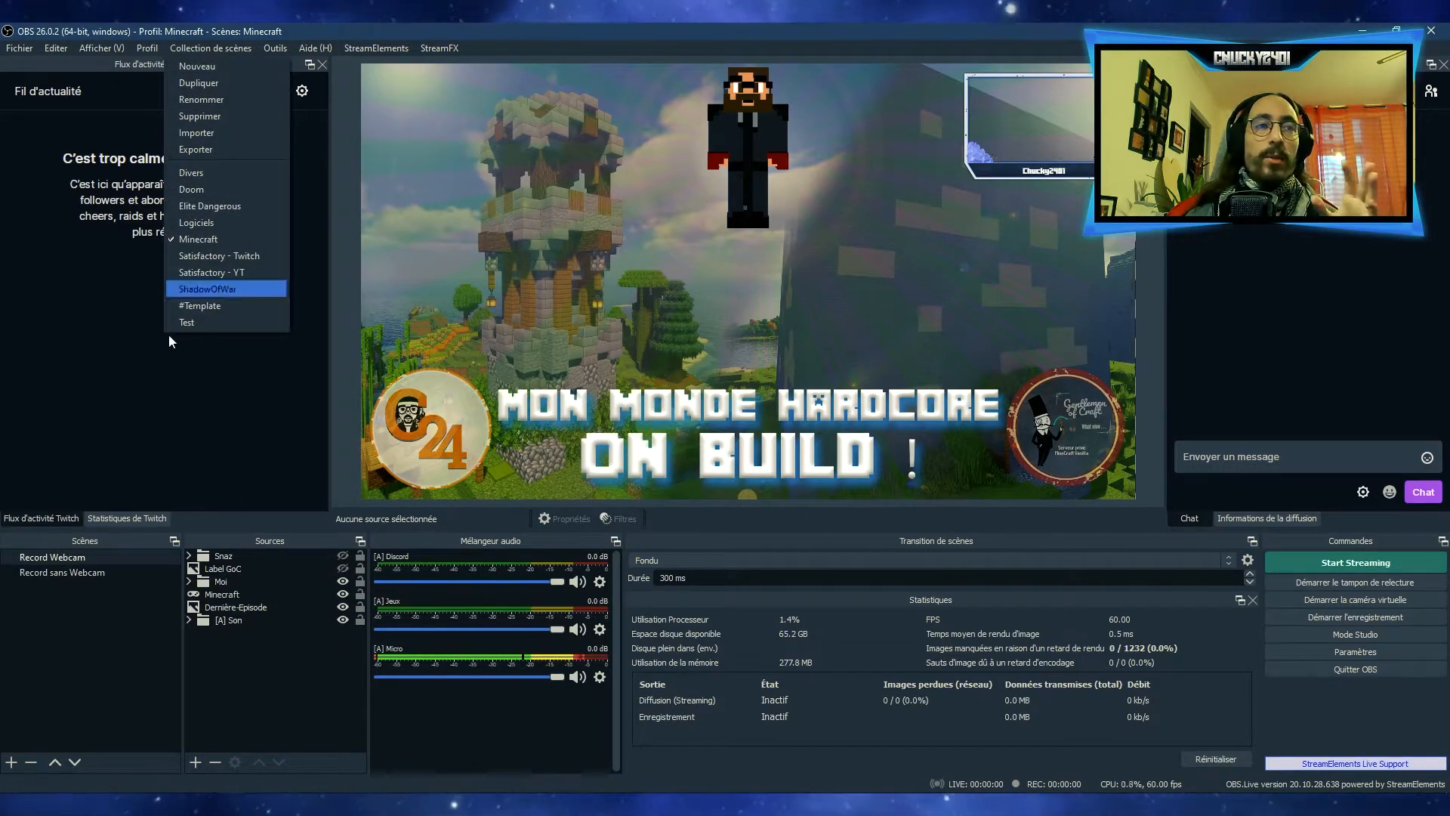
left_click(92, 699)
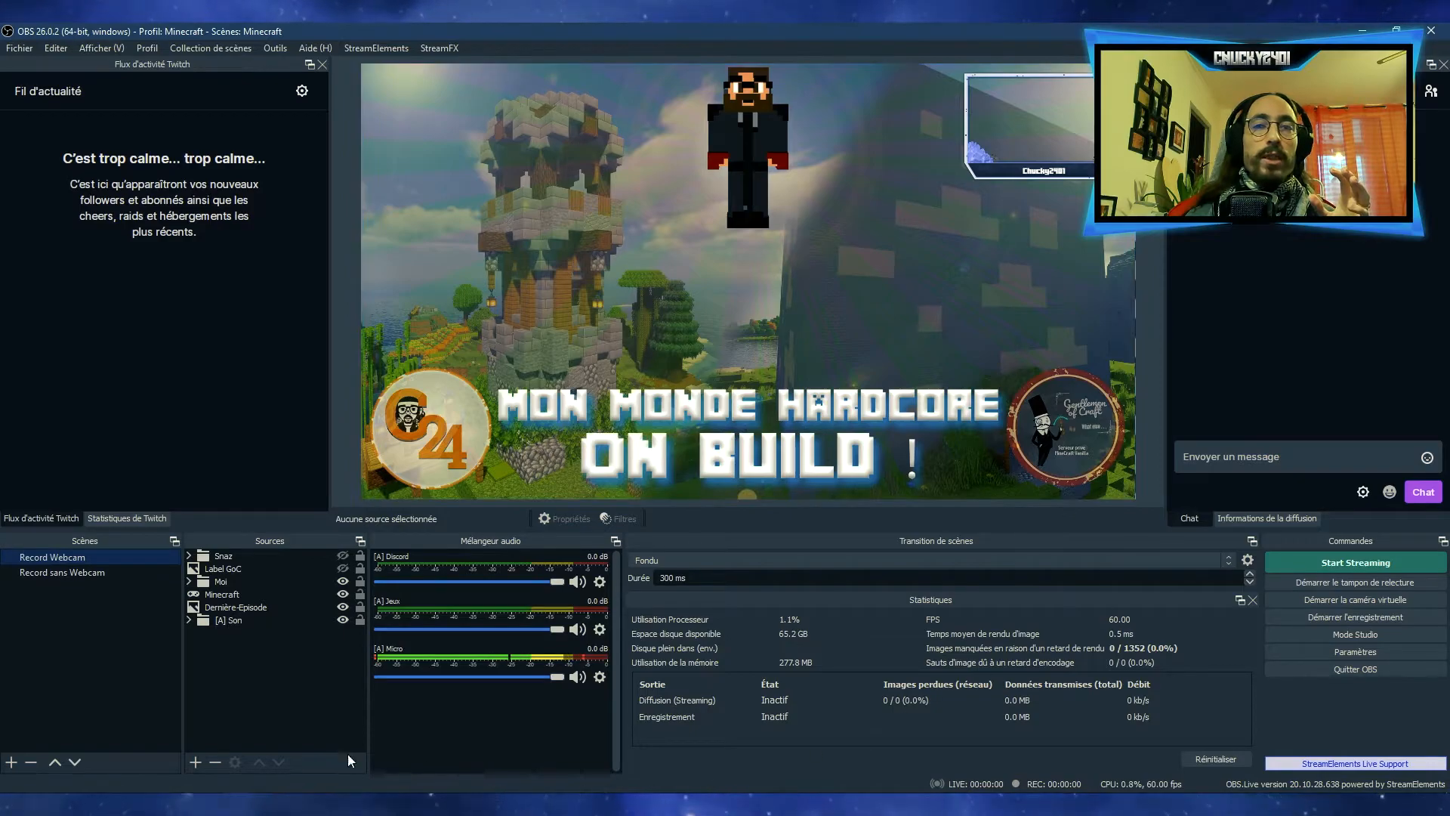
left_click(228, 49)
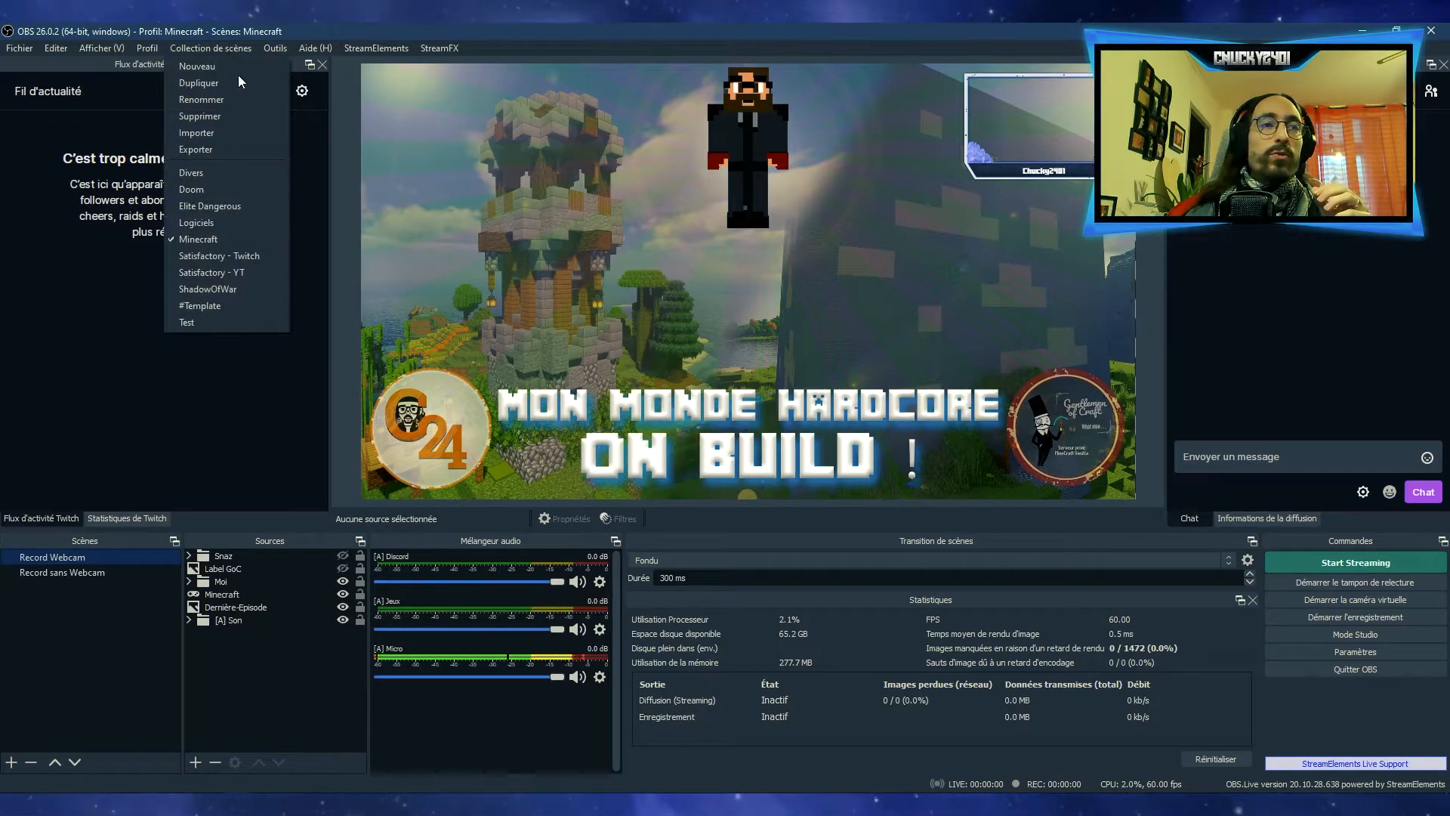
left_click(213, 289)
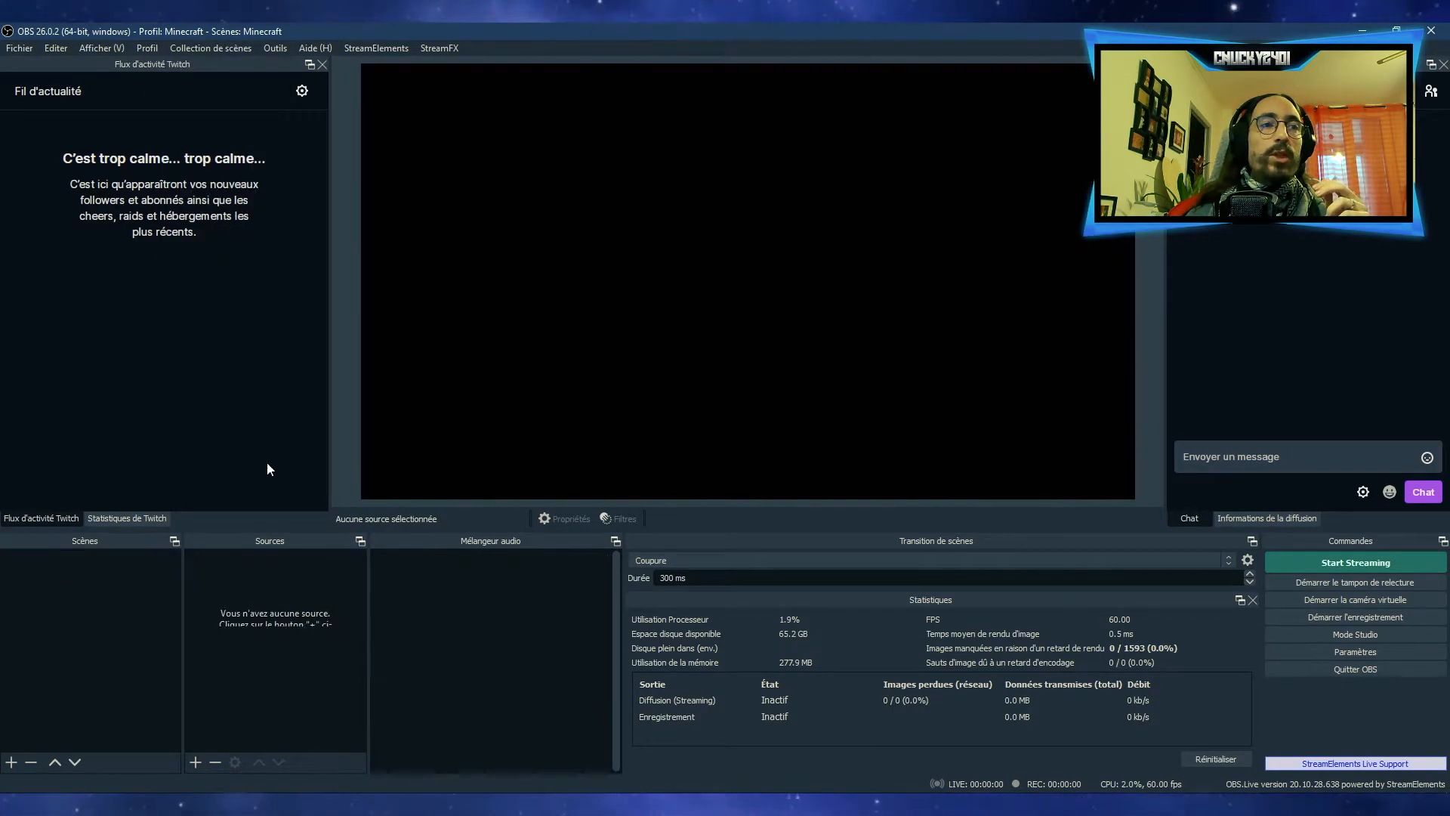
left_click(53, 559)
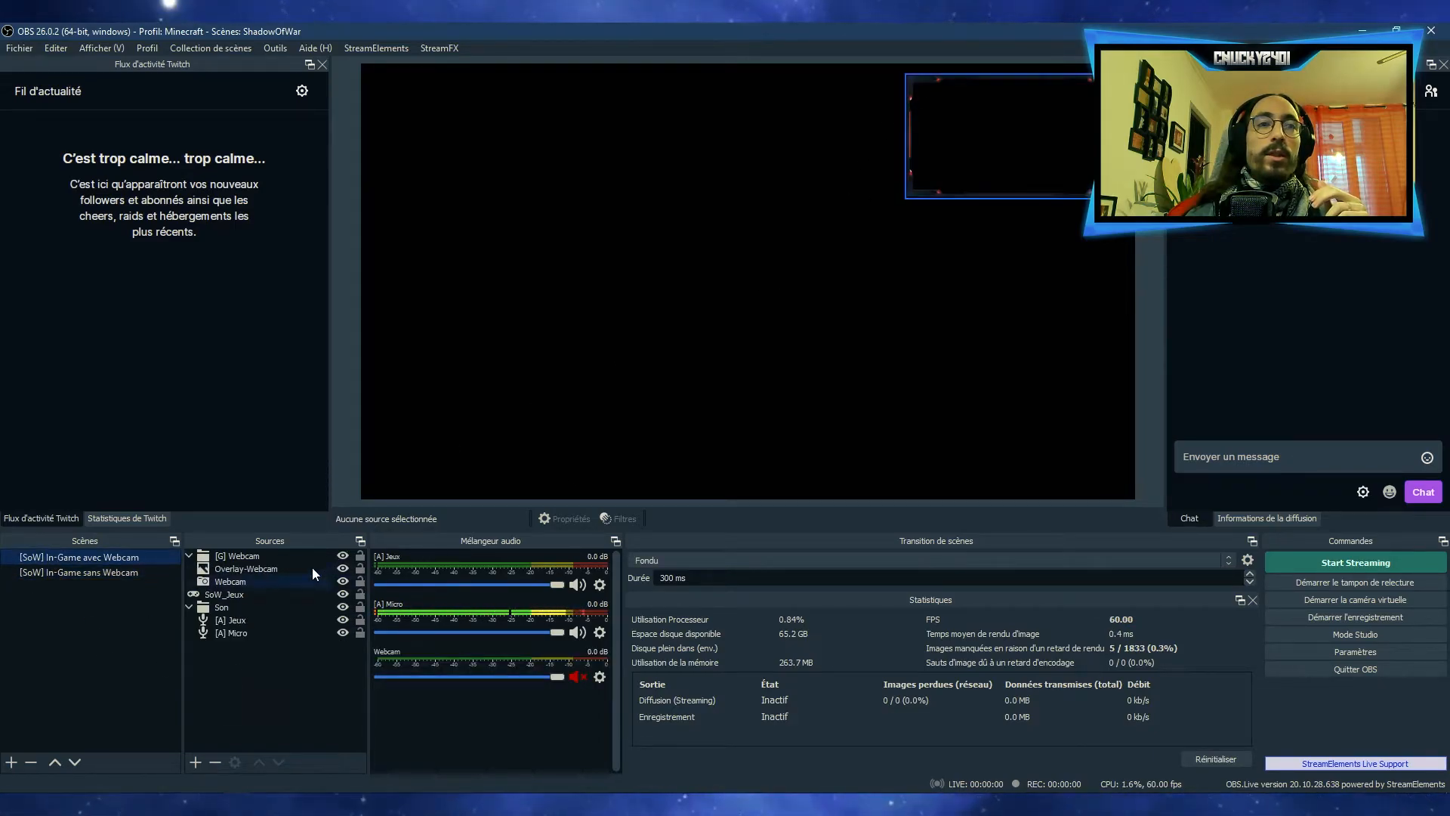
left_click(86, 574)
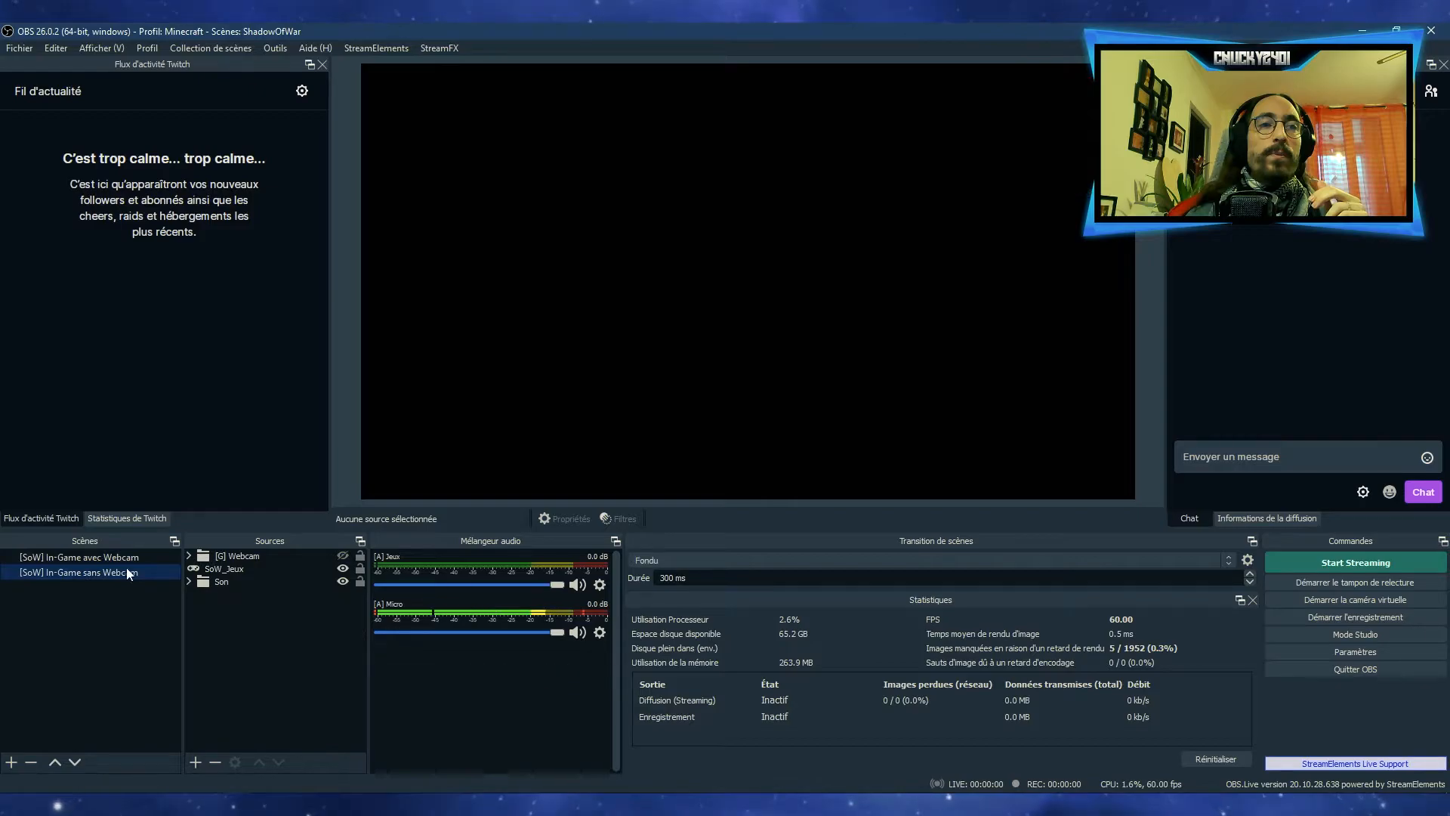
left_click(193, 47)
left_click(213, 239)
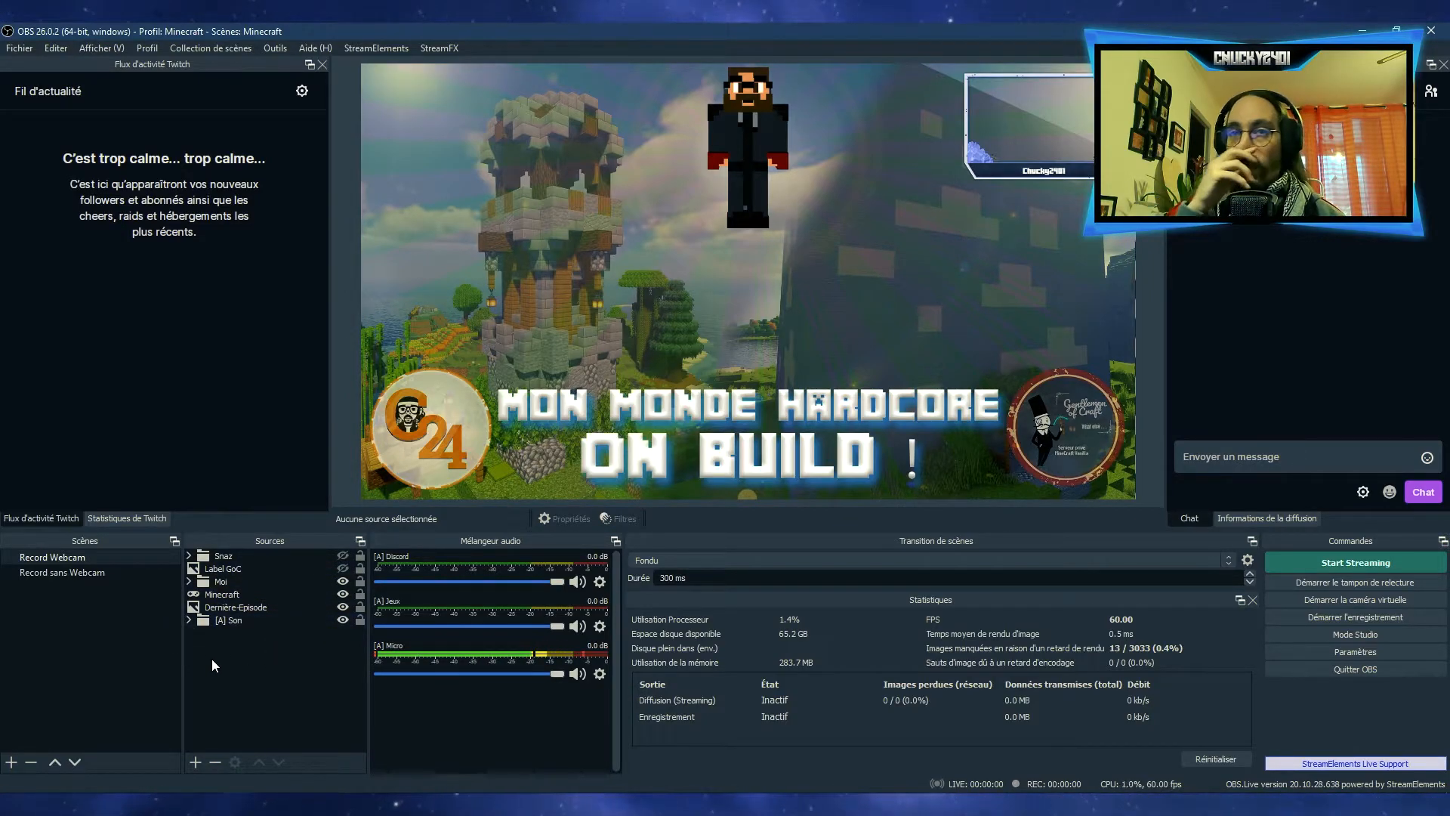
Review the audio sources in the [A] Son group and the addable source types, and hide and reshow the group
left_click(190, 620)
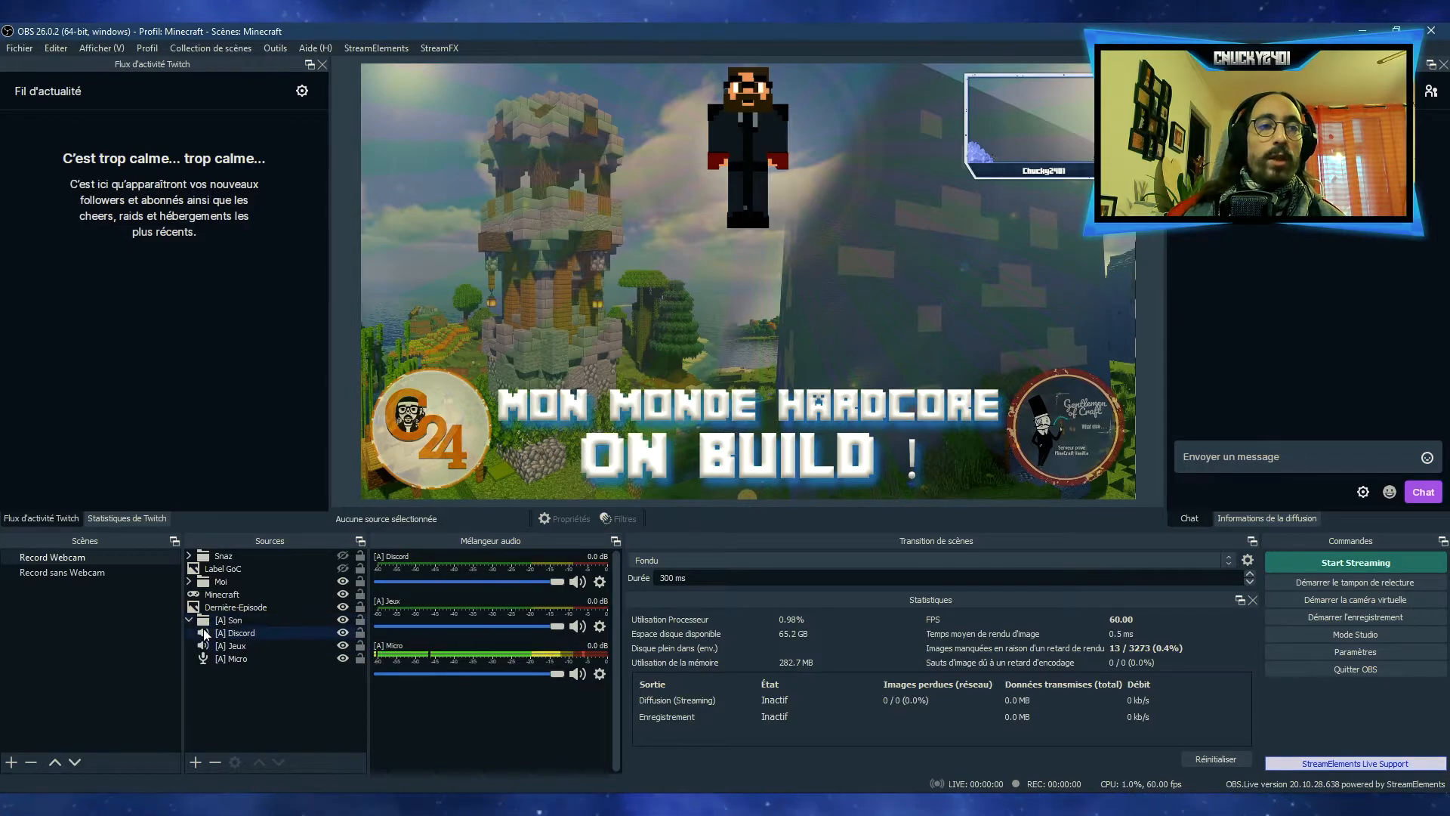
right_click(207, 686)
mouse_move(273, 696)
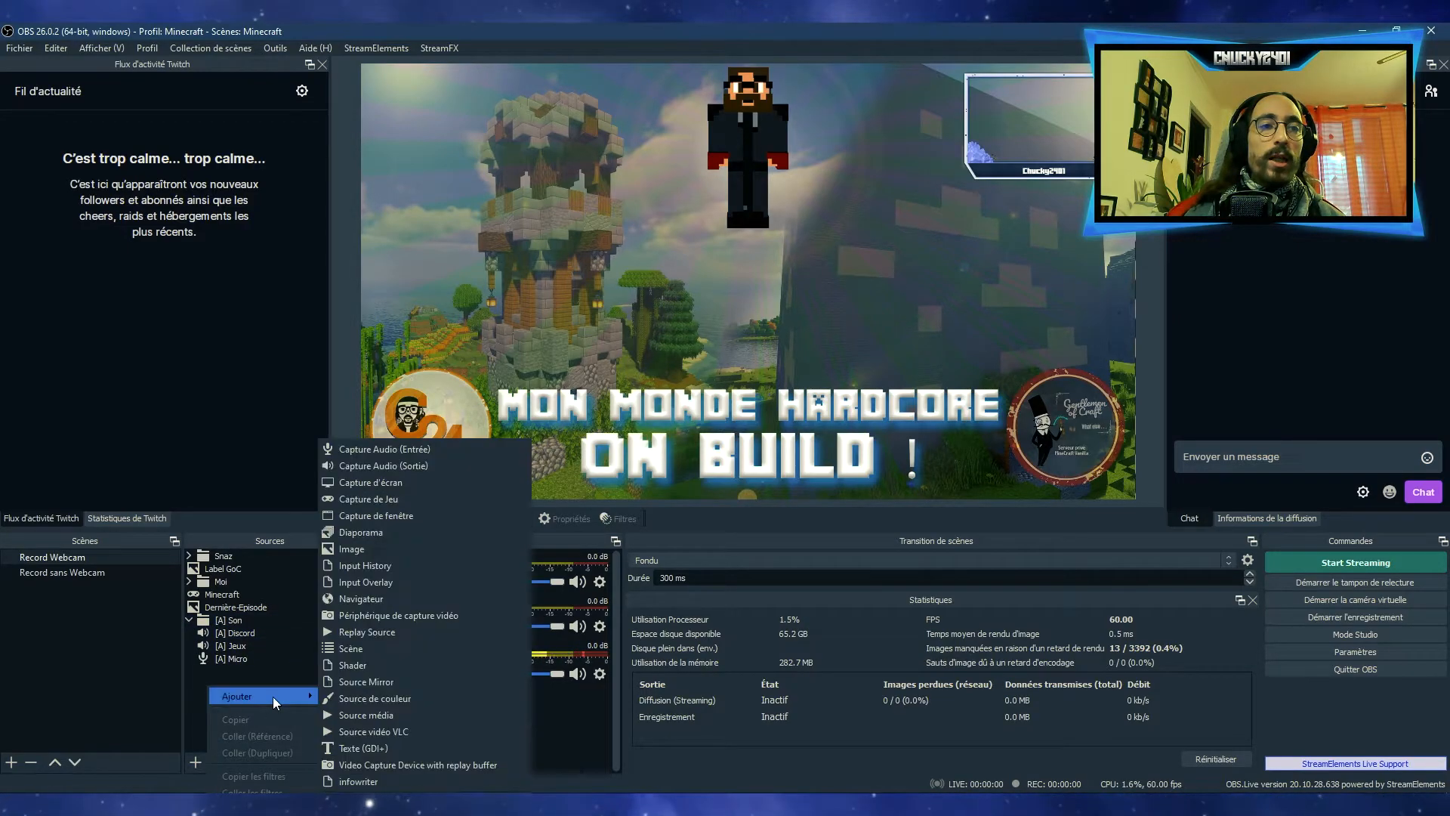
left_click(124, 725)
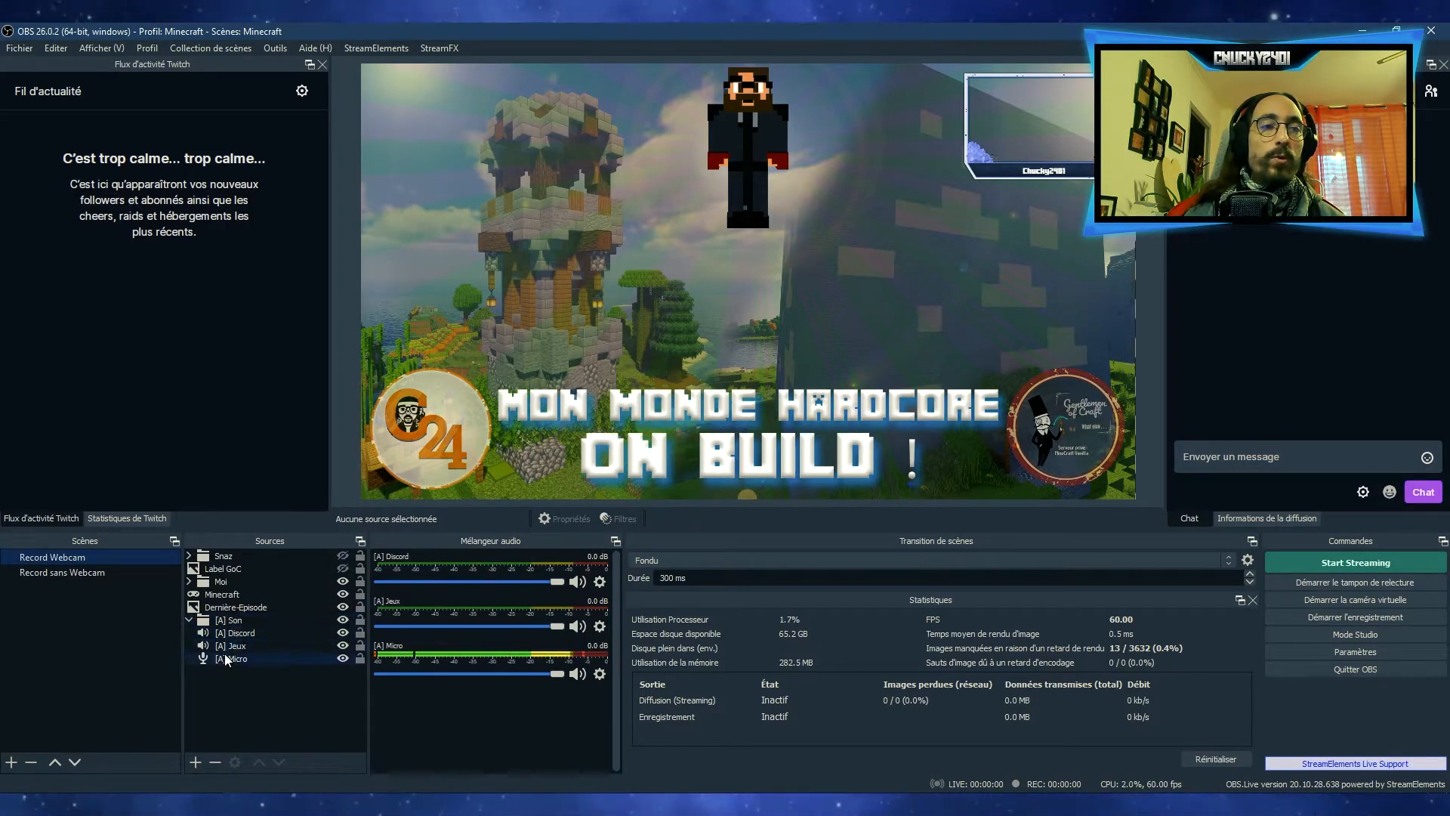
left_click(190, 620)
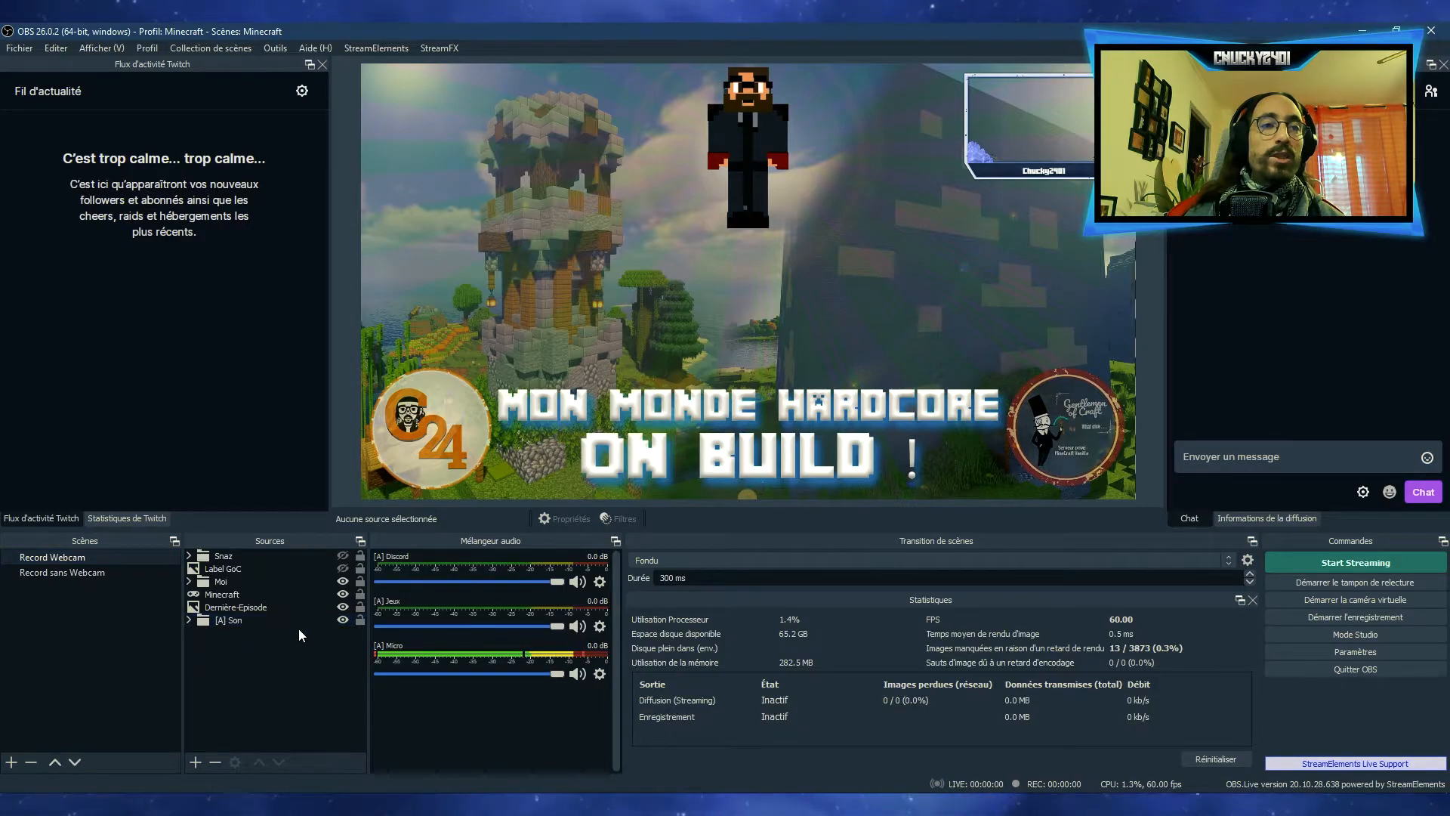
left_click(343, 620)
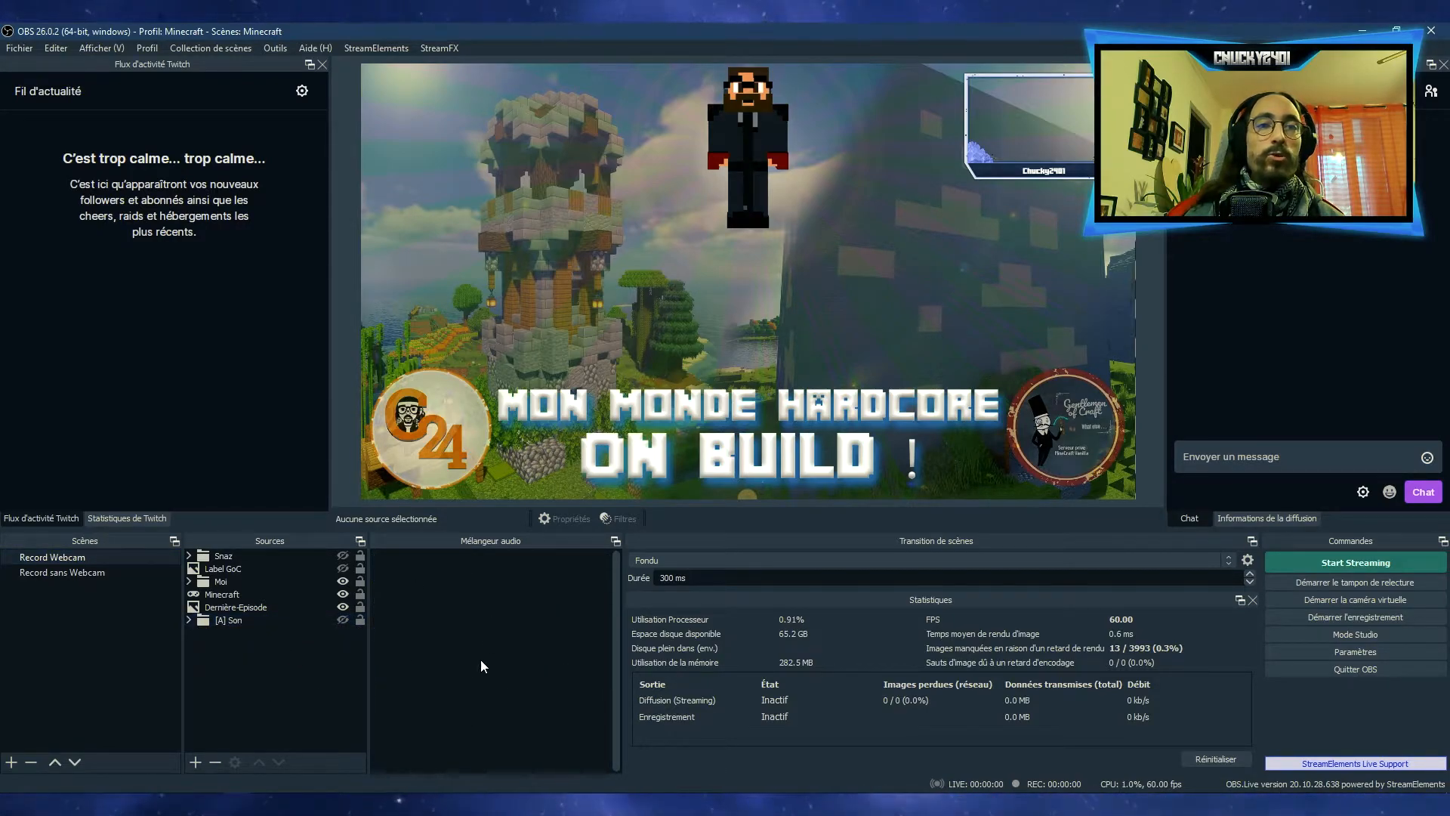
left_click(342, 620)
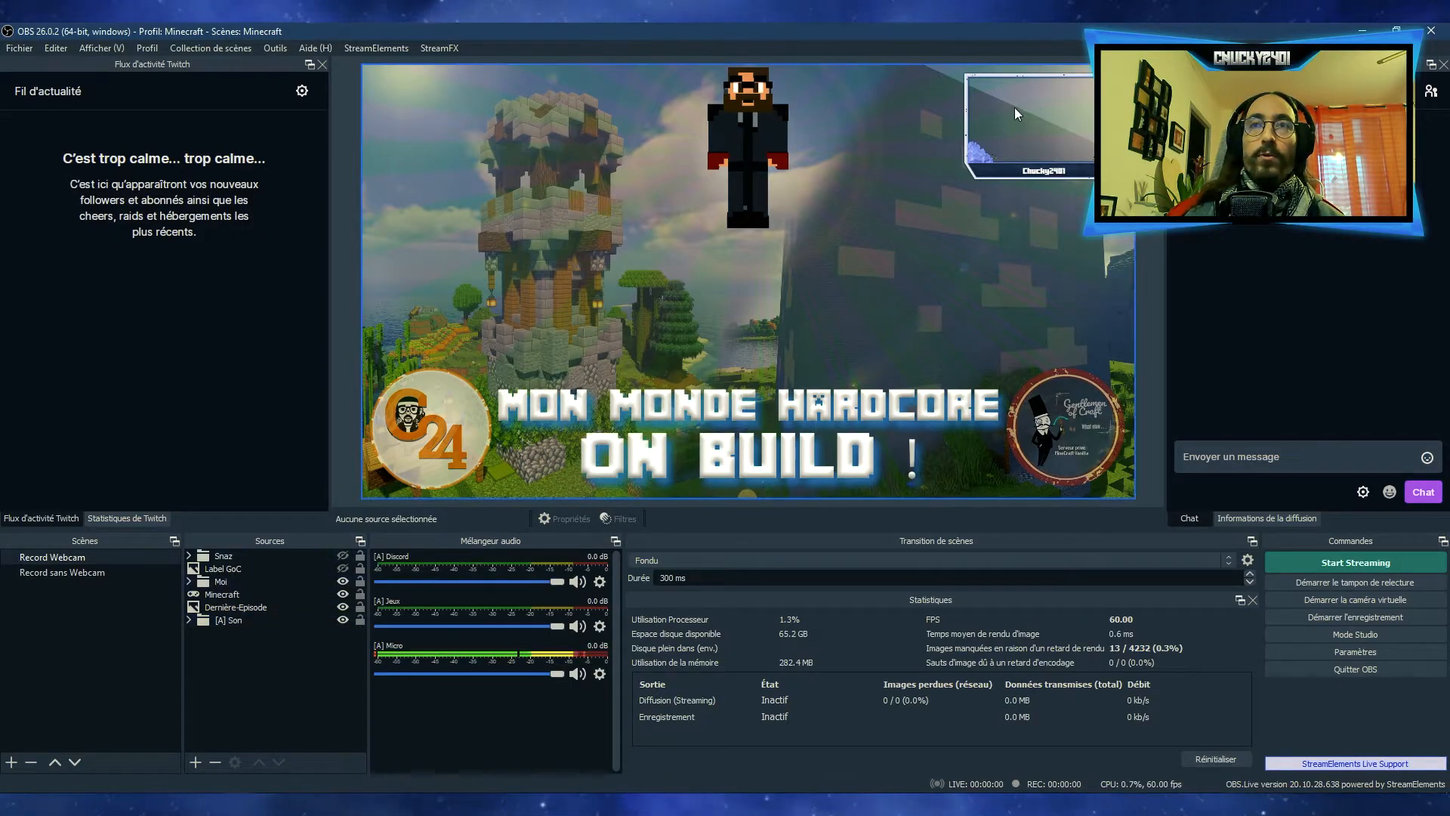
Examine the Overlay-Webcam and Webcam sources inside the Moi group of the Record Webcam scene
left_click(213, 581)
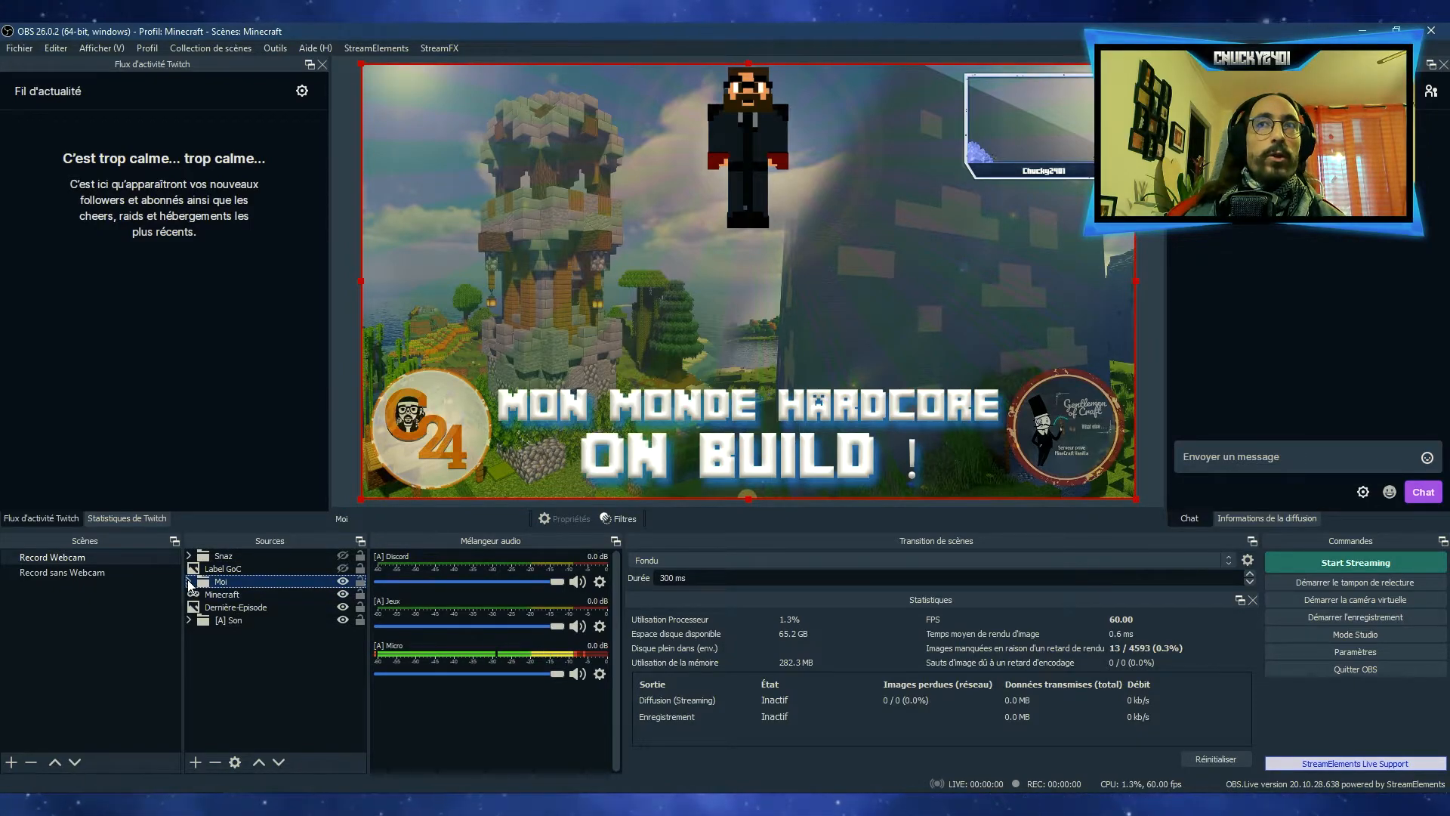
left_click(189, 580)
left_click(240, 592)
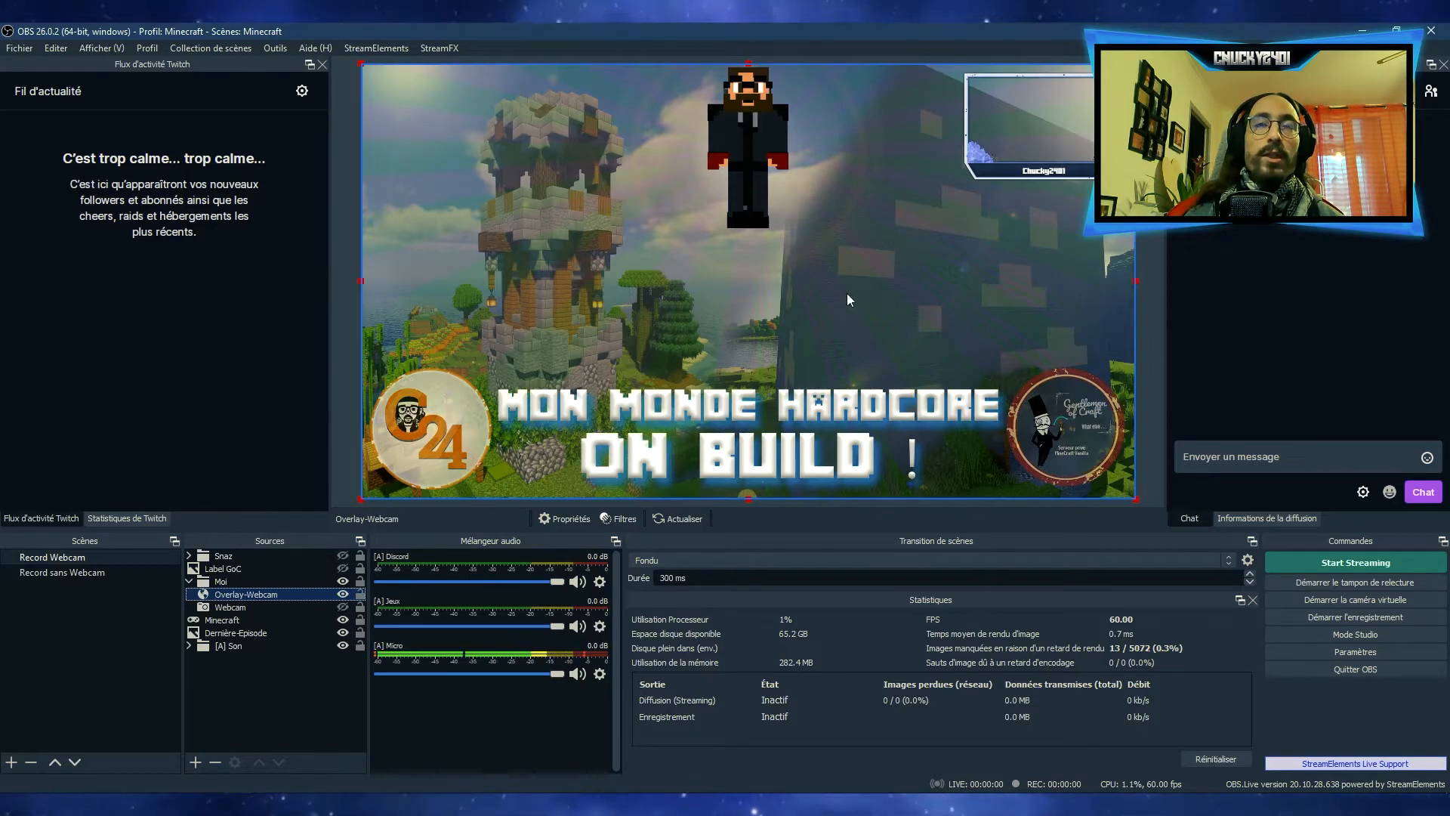
left_click(234, 608)
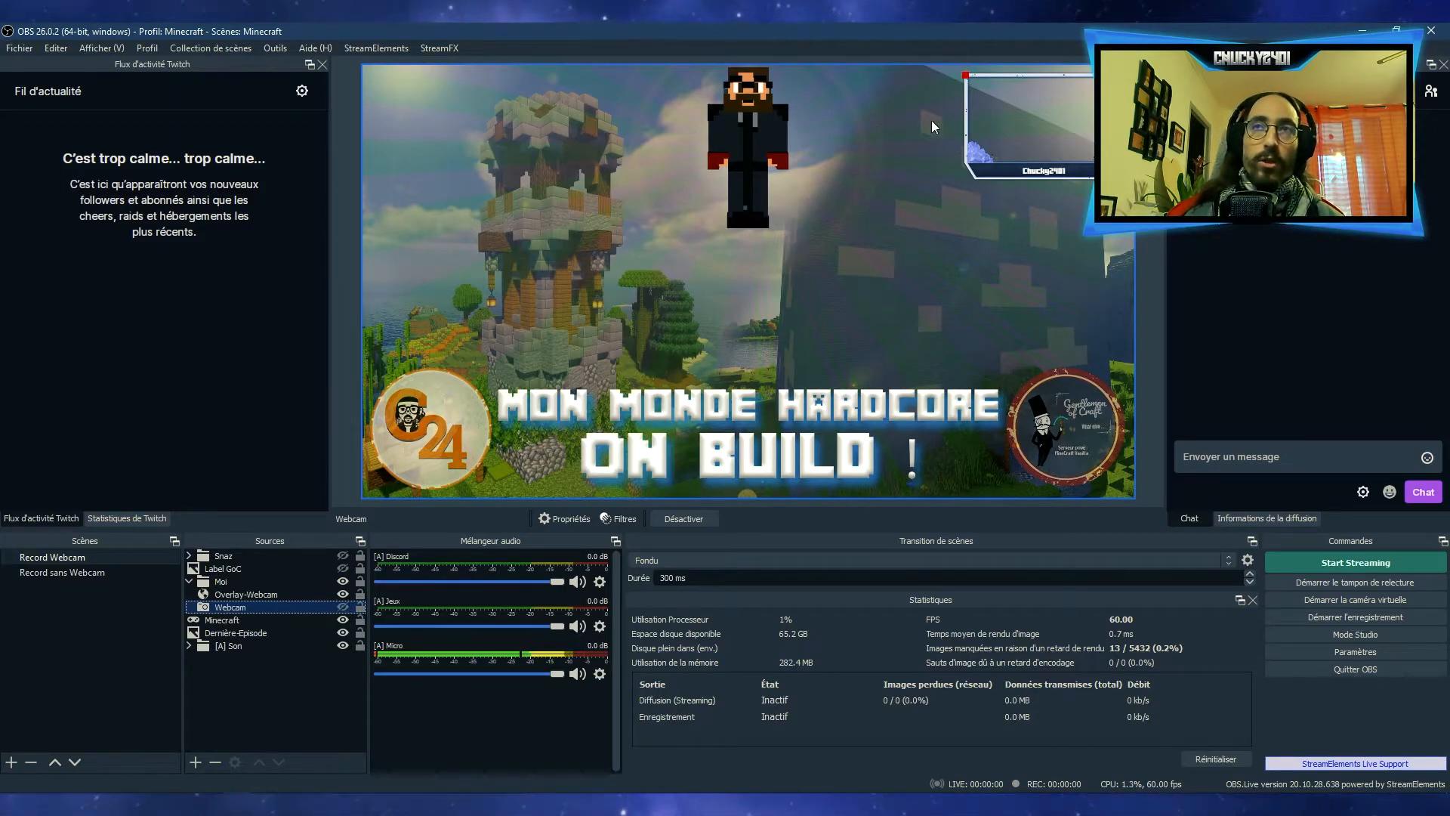
left_click(189, 581)
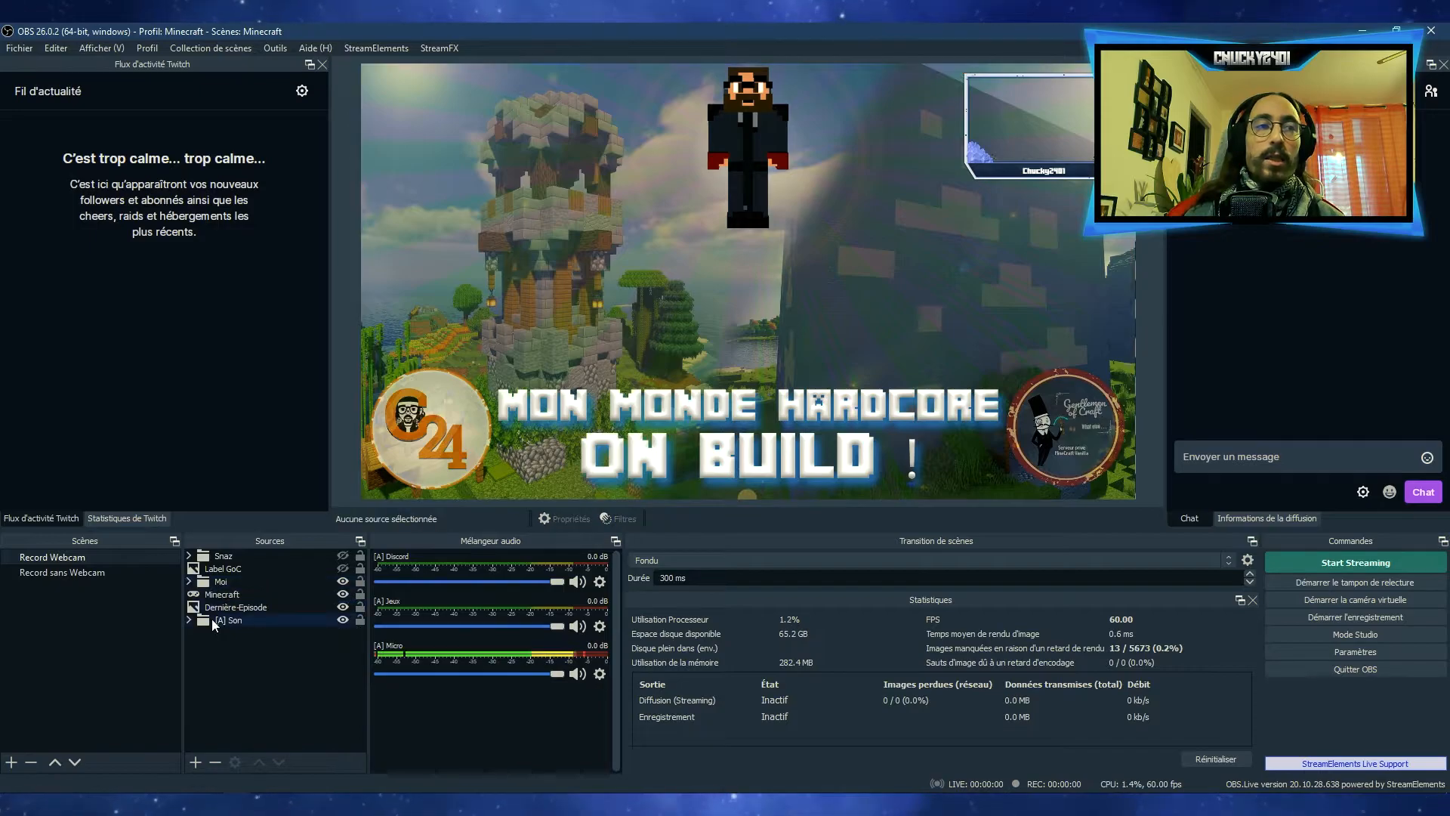
left_click(237, 580)
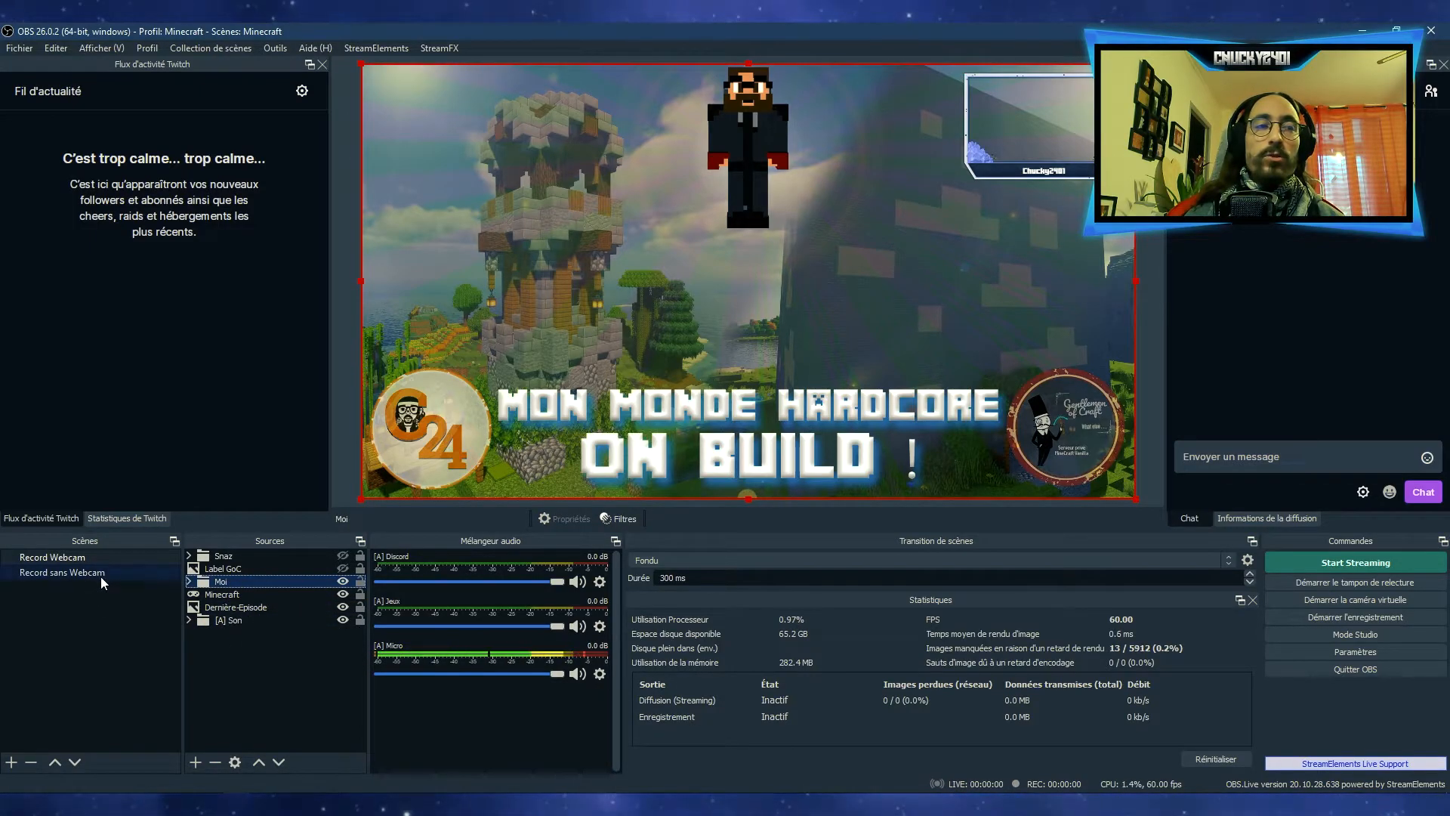
Compare the Moi group's visibility in the Record sans Webcam and Record Webcam scenes, hiding and reshowing it in Record Webcam
left_click(61, 573)
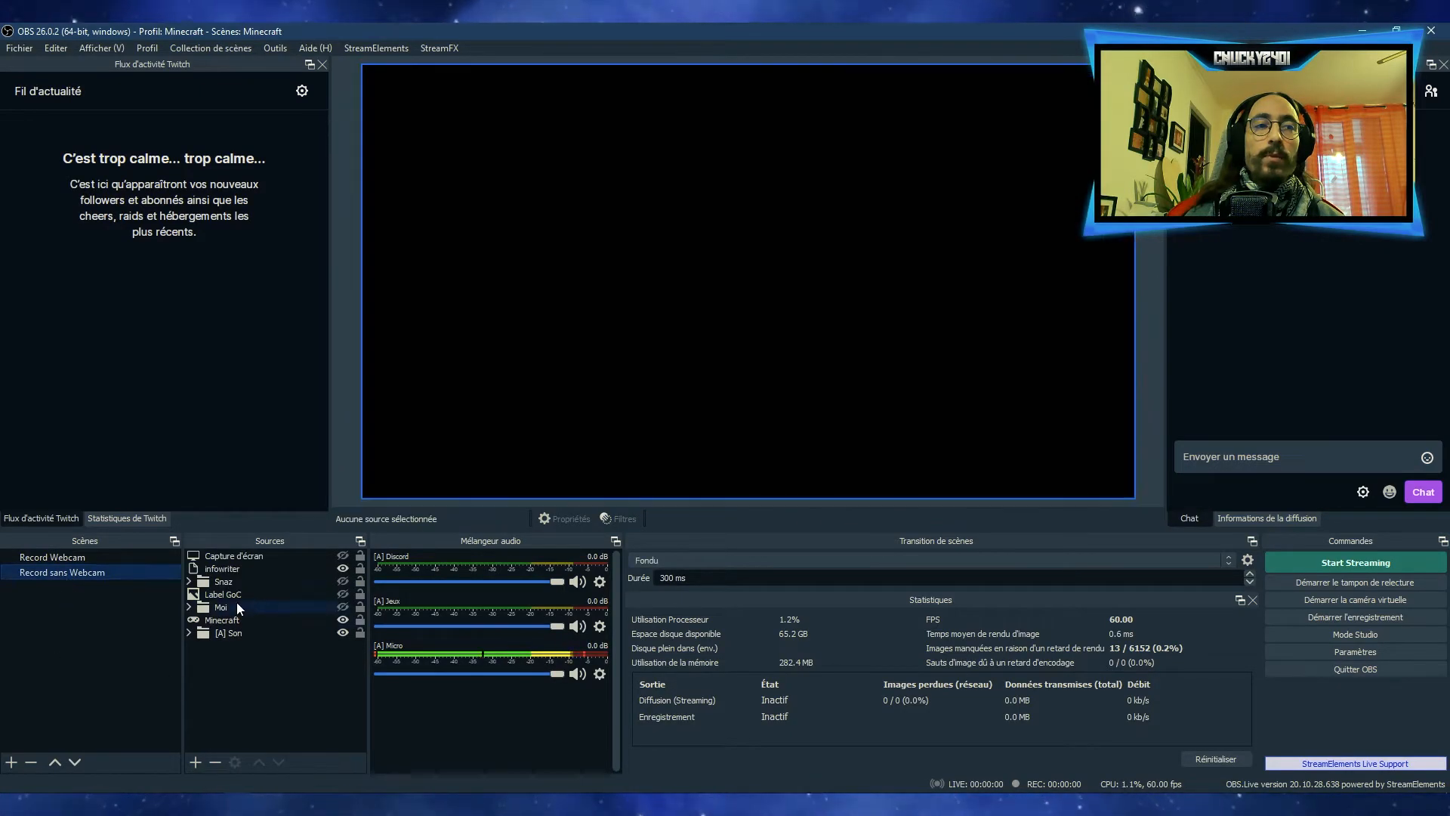
left_click(228, 609)
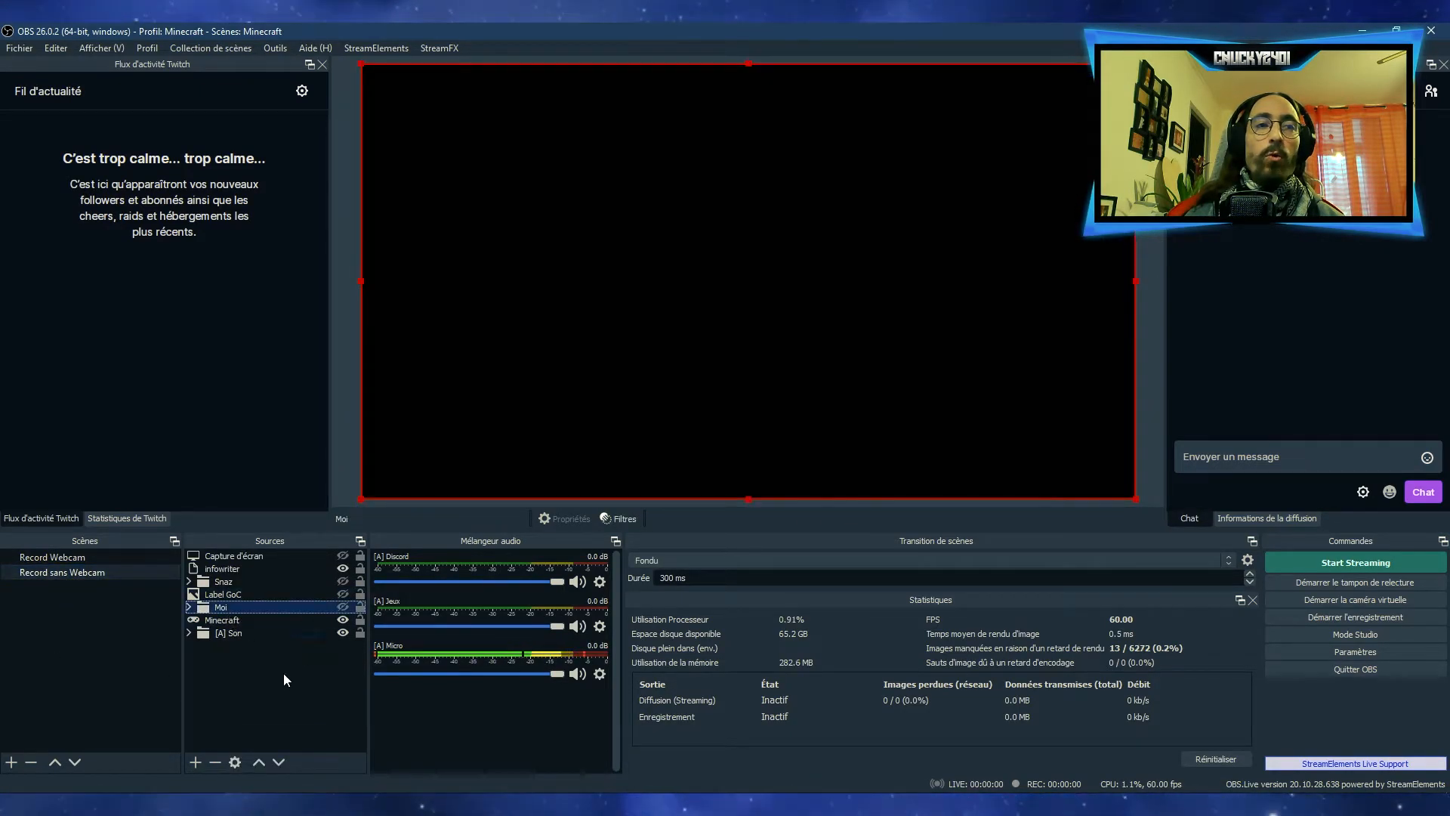
left_click(342, 608)
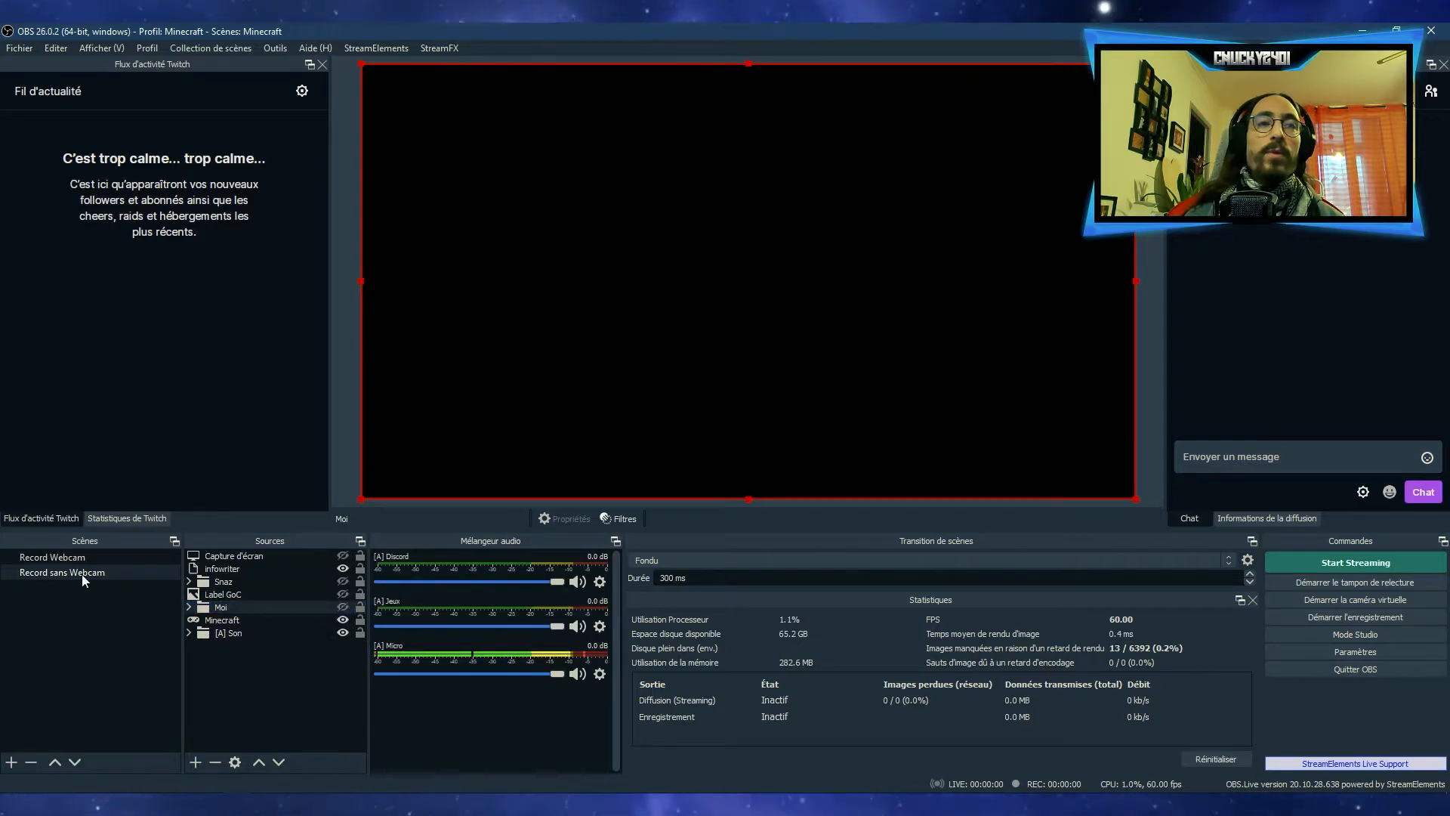
left_click(75, 557)
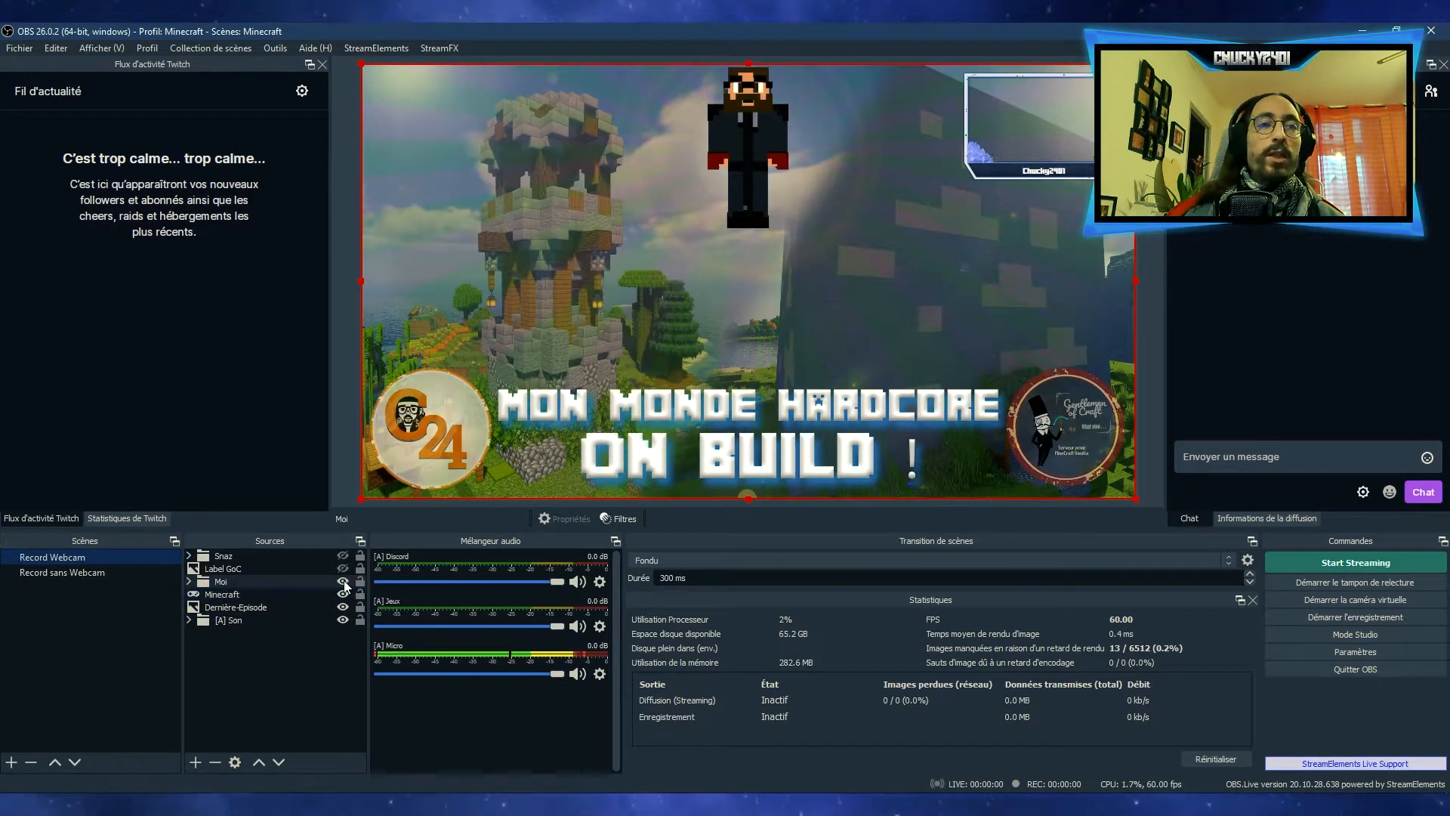
left_click(343, 581)
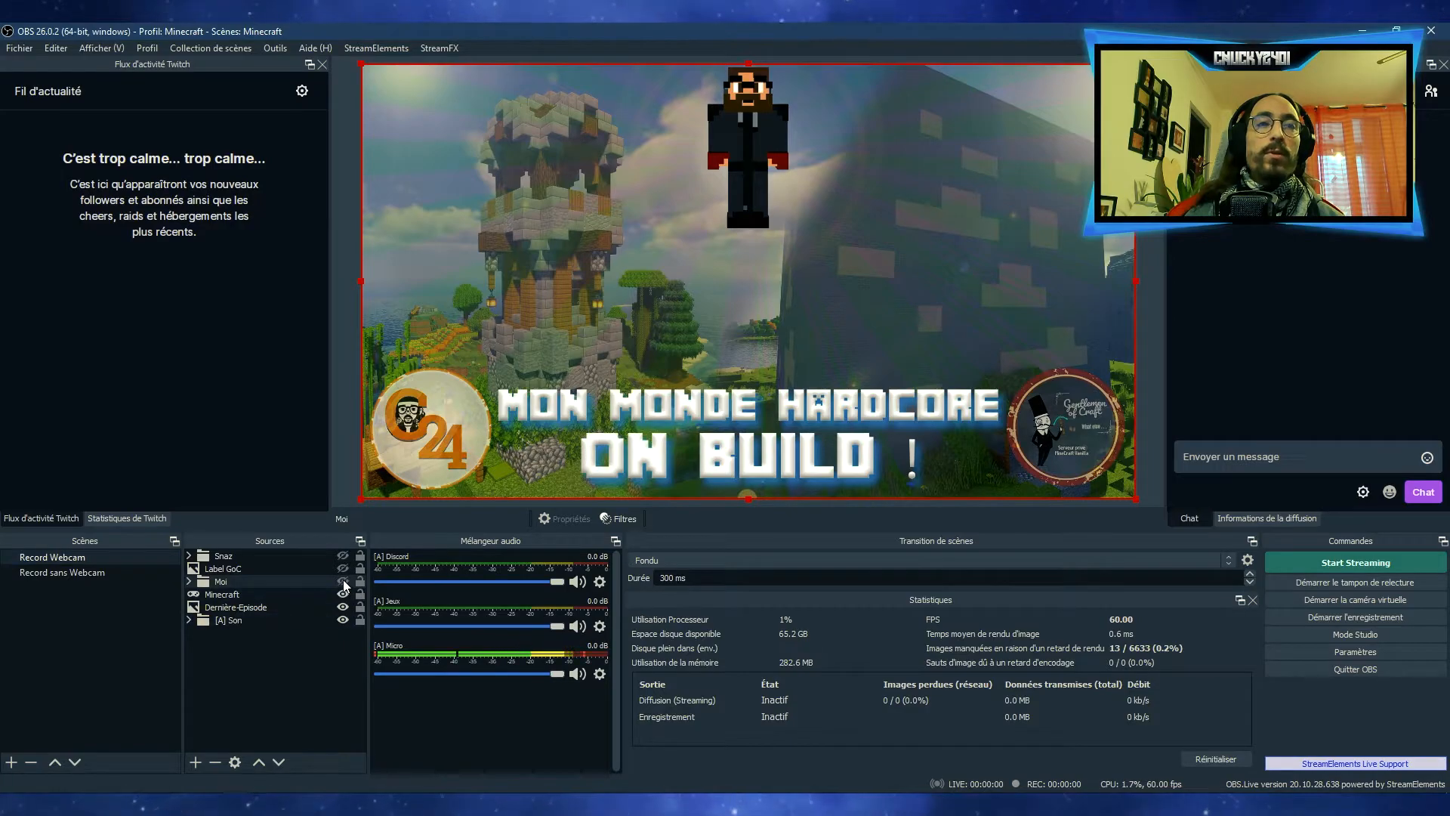
left_click(344, 583)
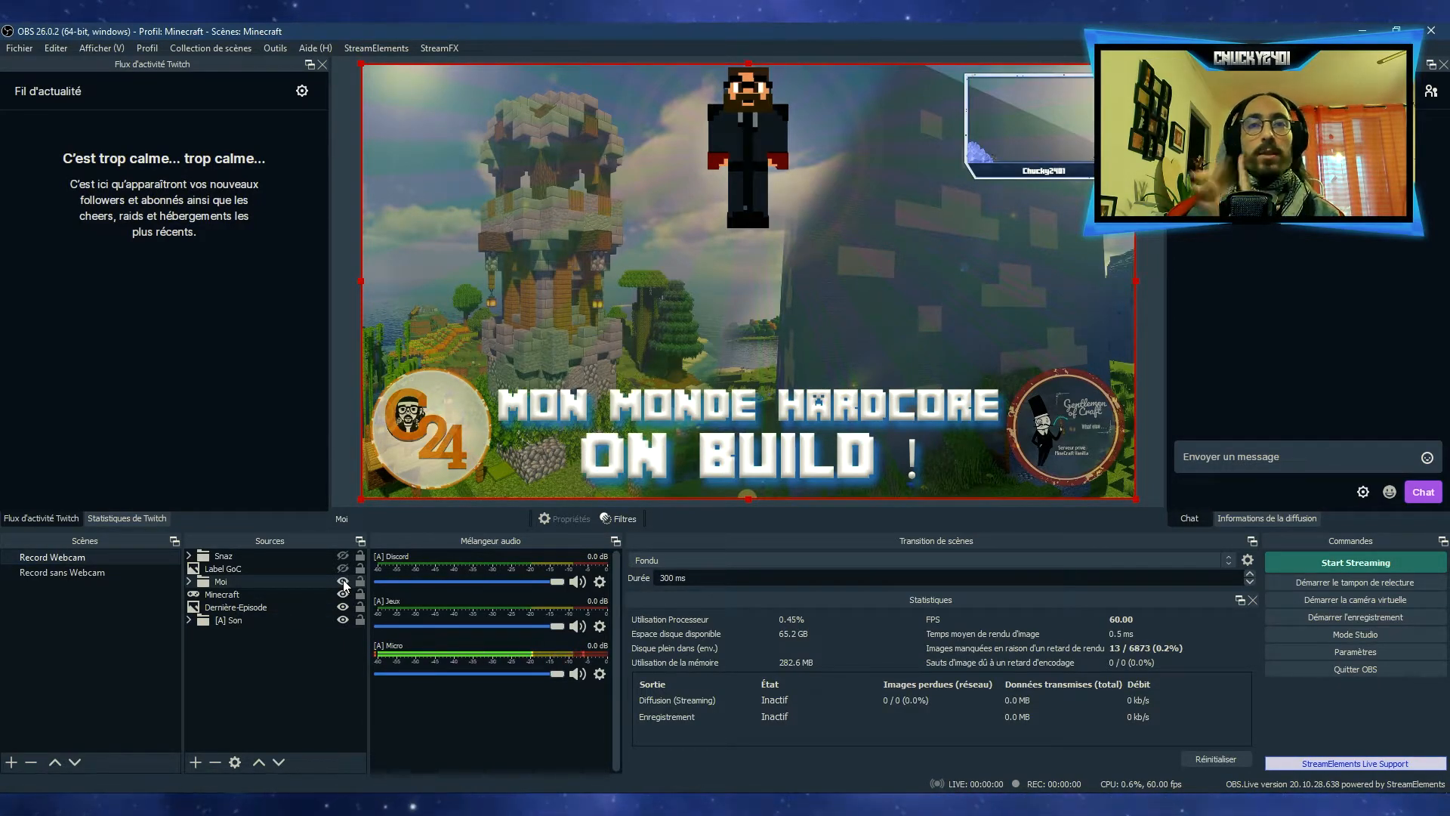
Compare the source lists of the two scenes and select the Dernière-Episode image in Record Webcam
left_click(84, 571)
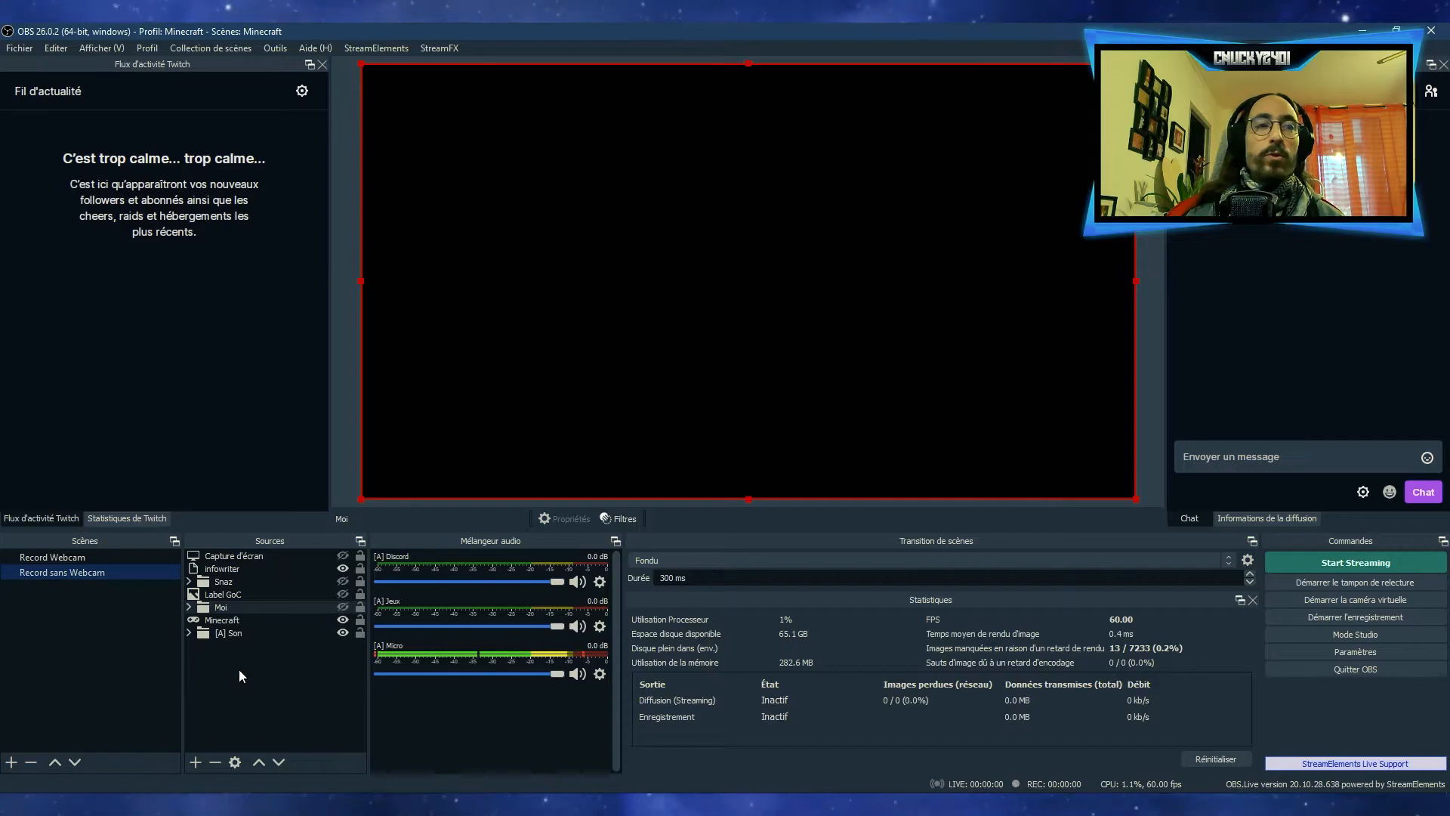
left_click(68, 557)
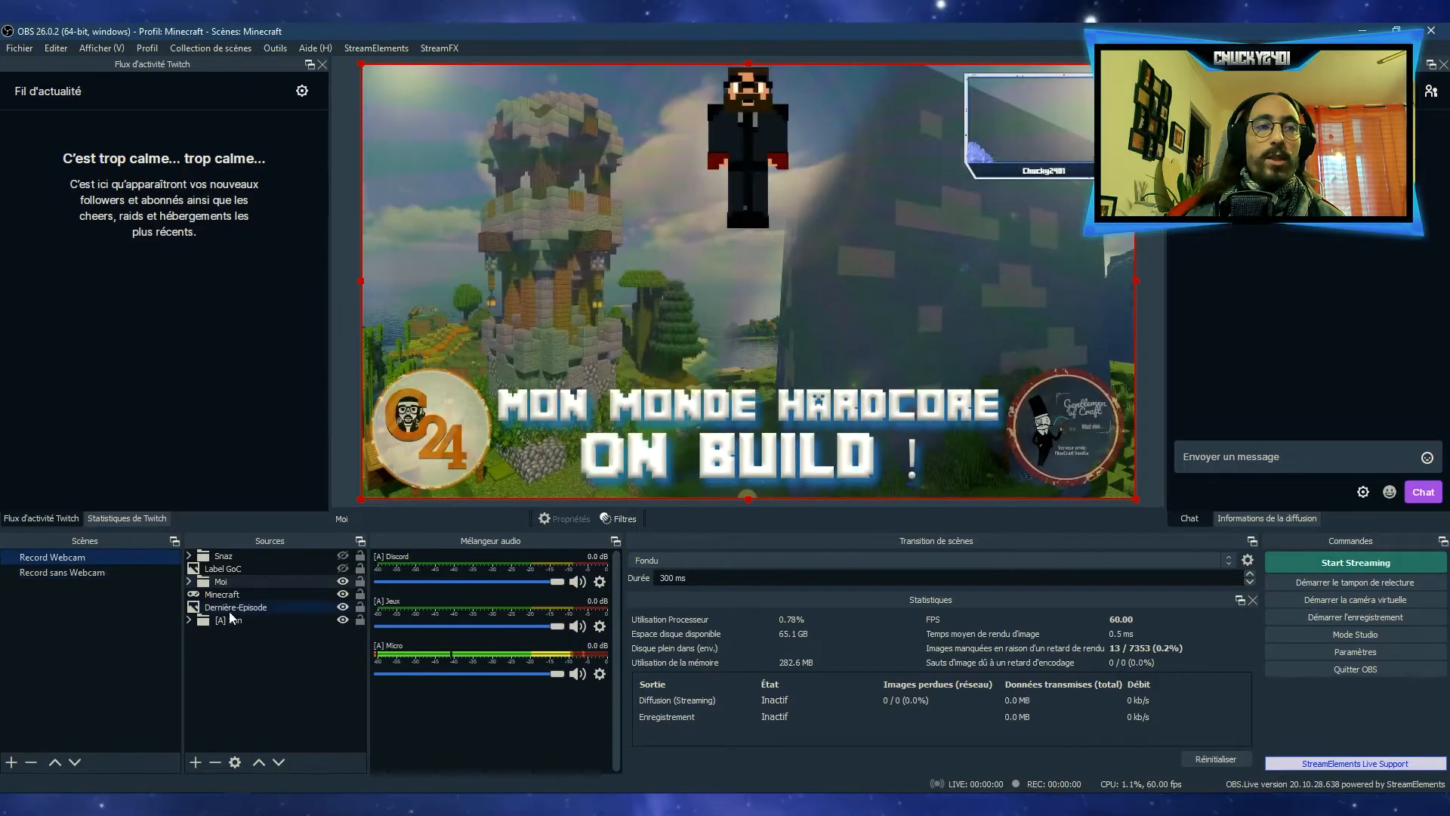
left_click(231, 608)
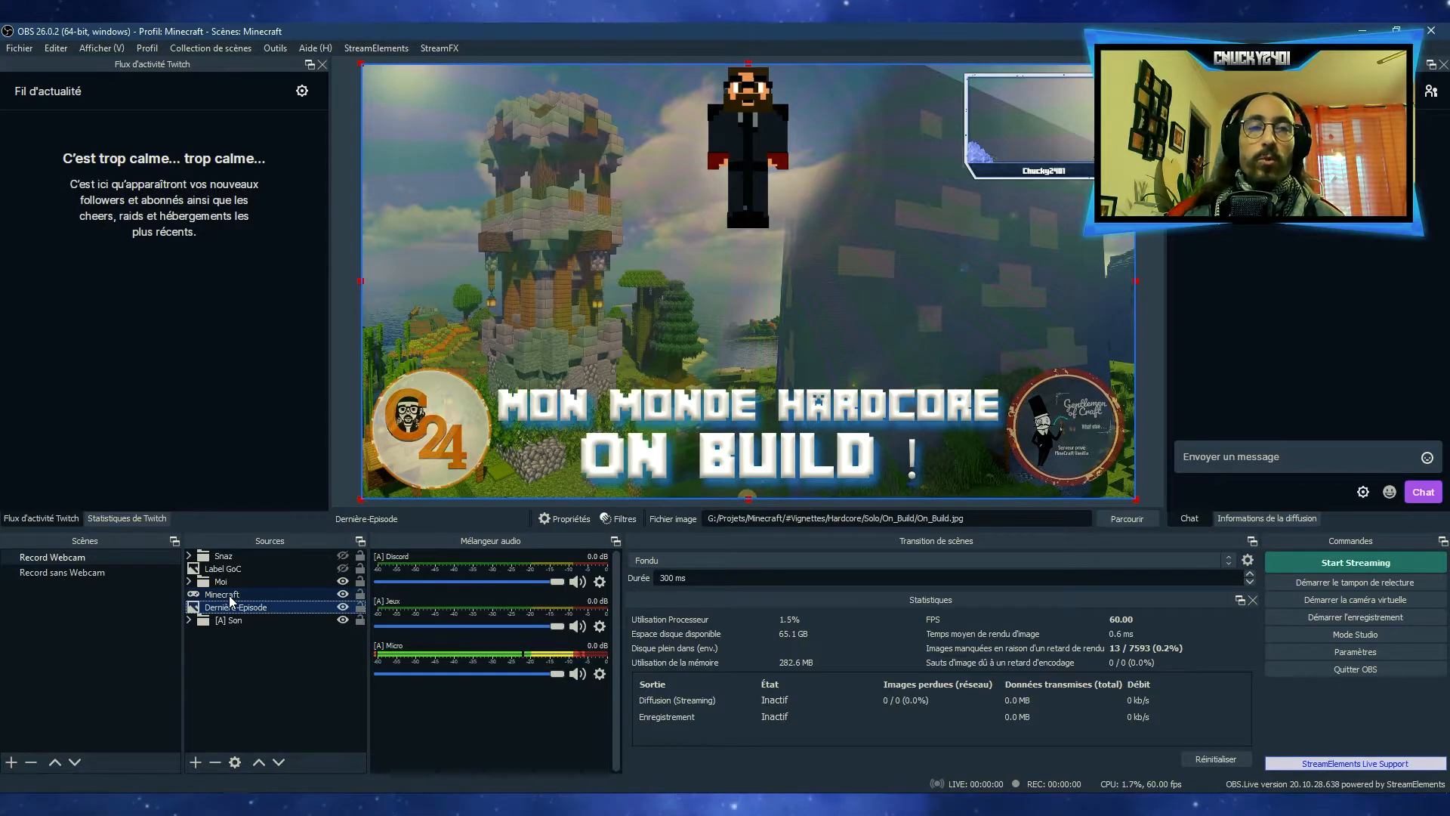
Add the existing Dernière-Episode image source to the Record sans Webcam scene, keeping it visible
left_click(70, 573)
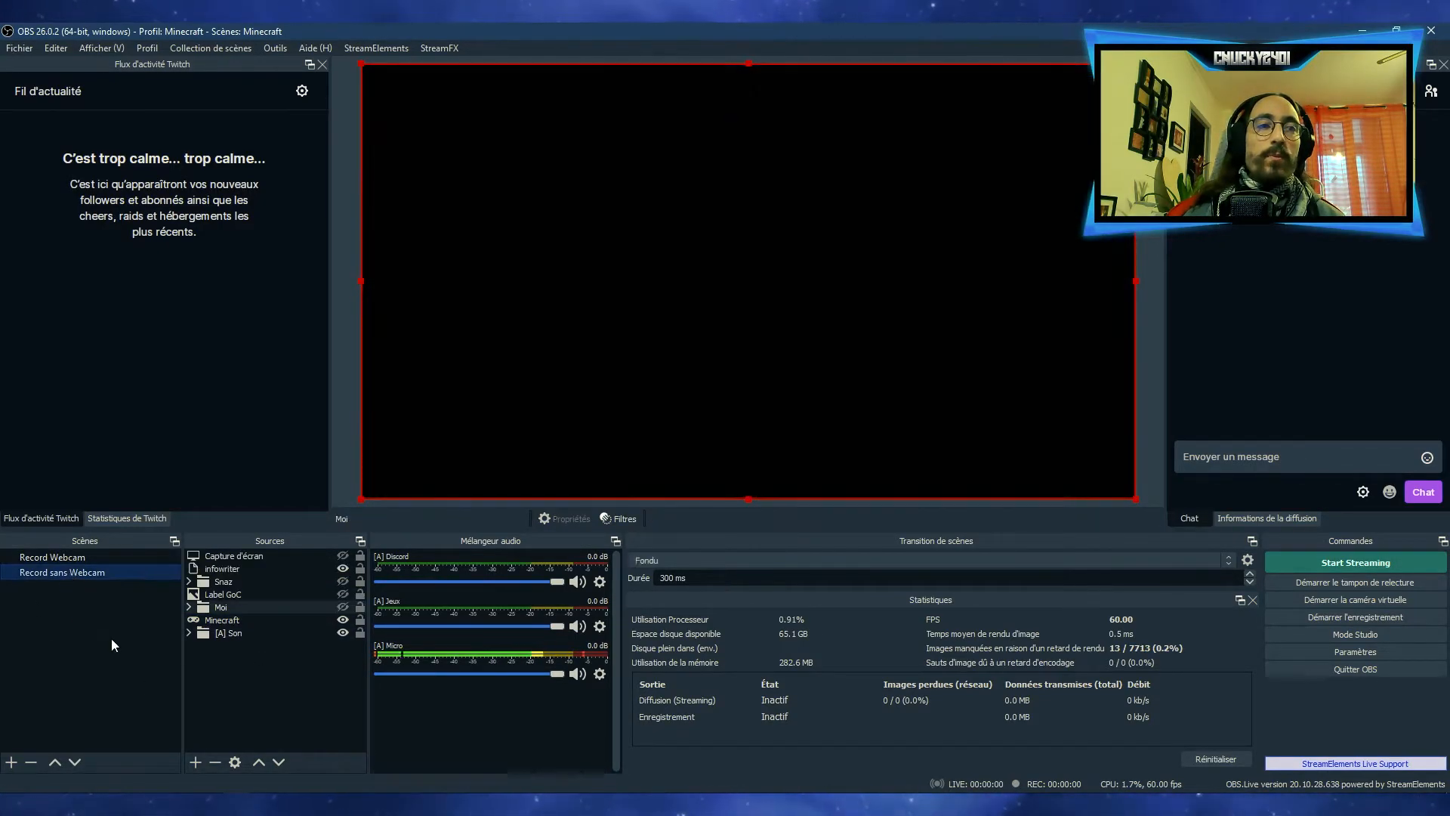
left_click(222, 680)
right_click(223, 683)
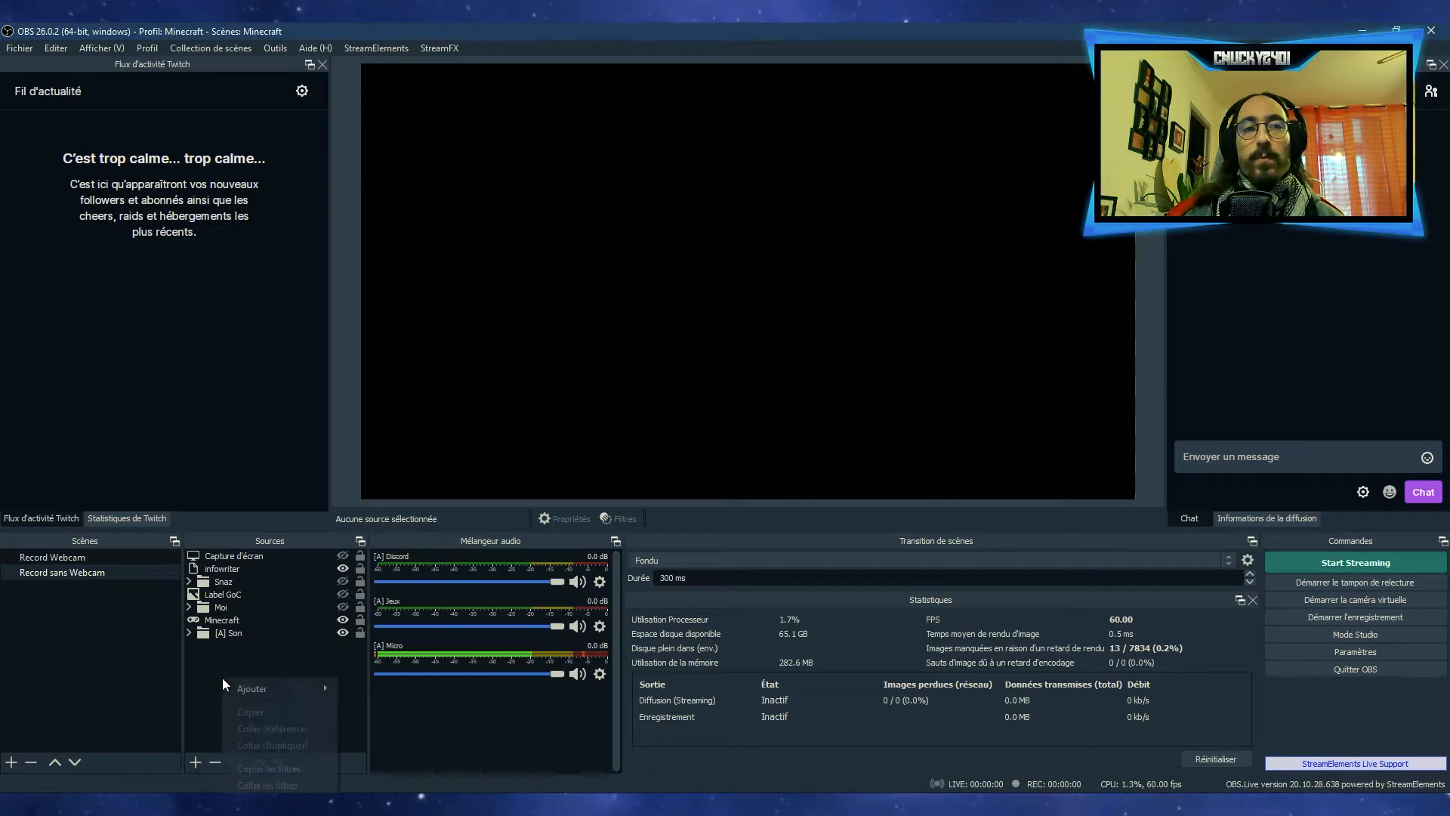
mouse_move(259, 689)
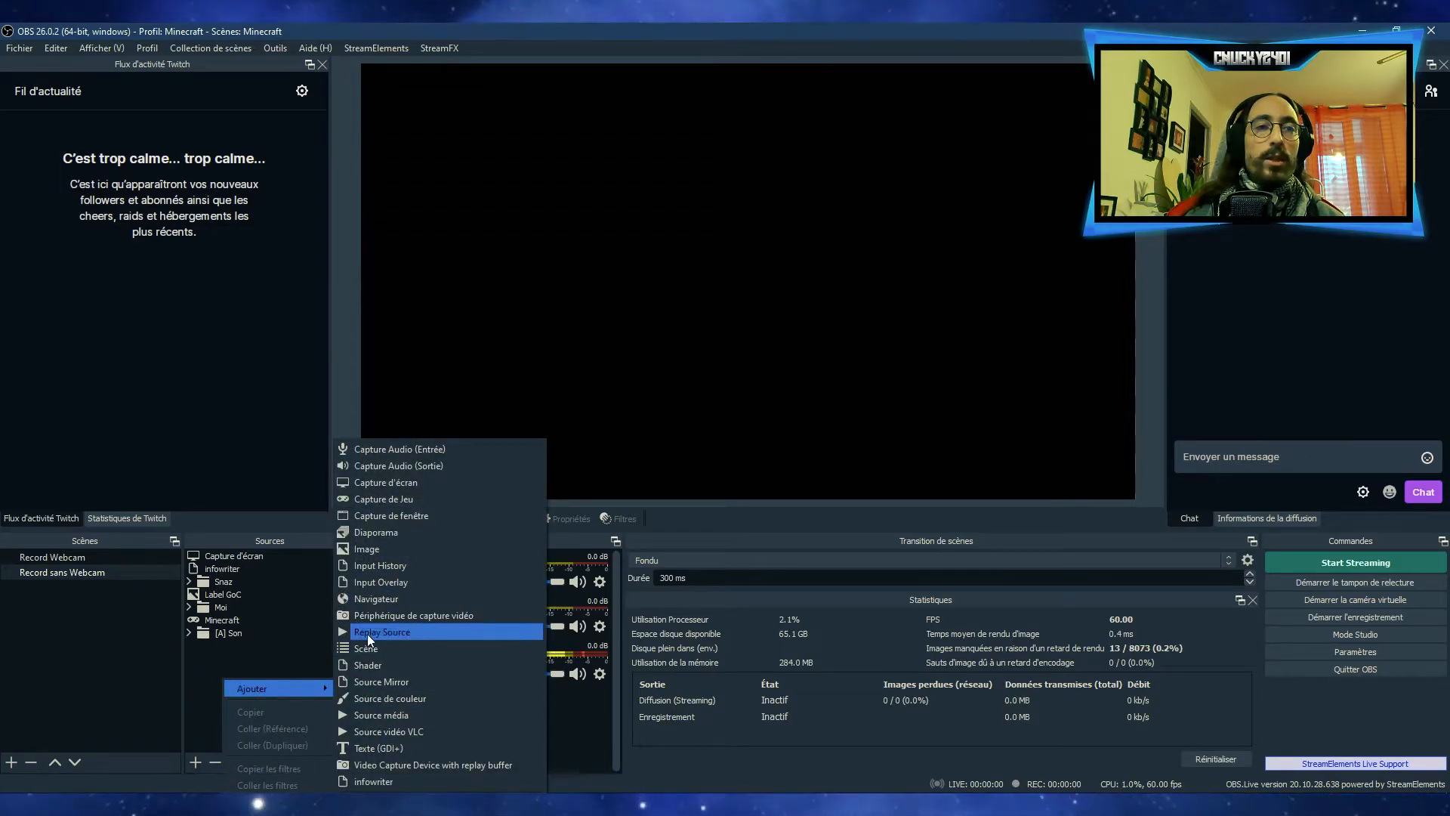
left_click(366, 549)
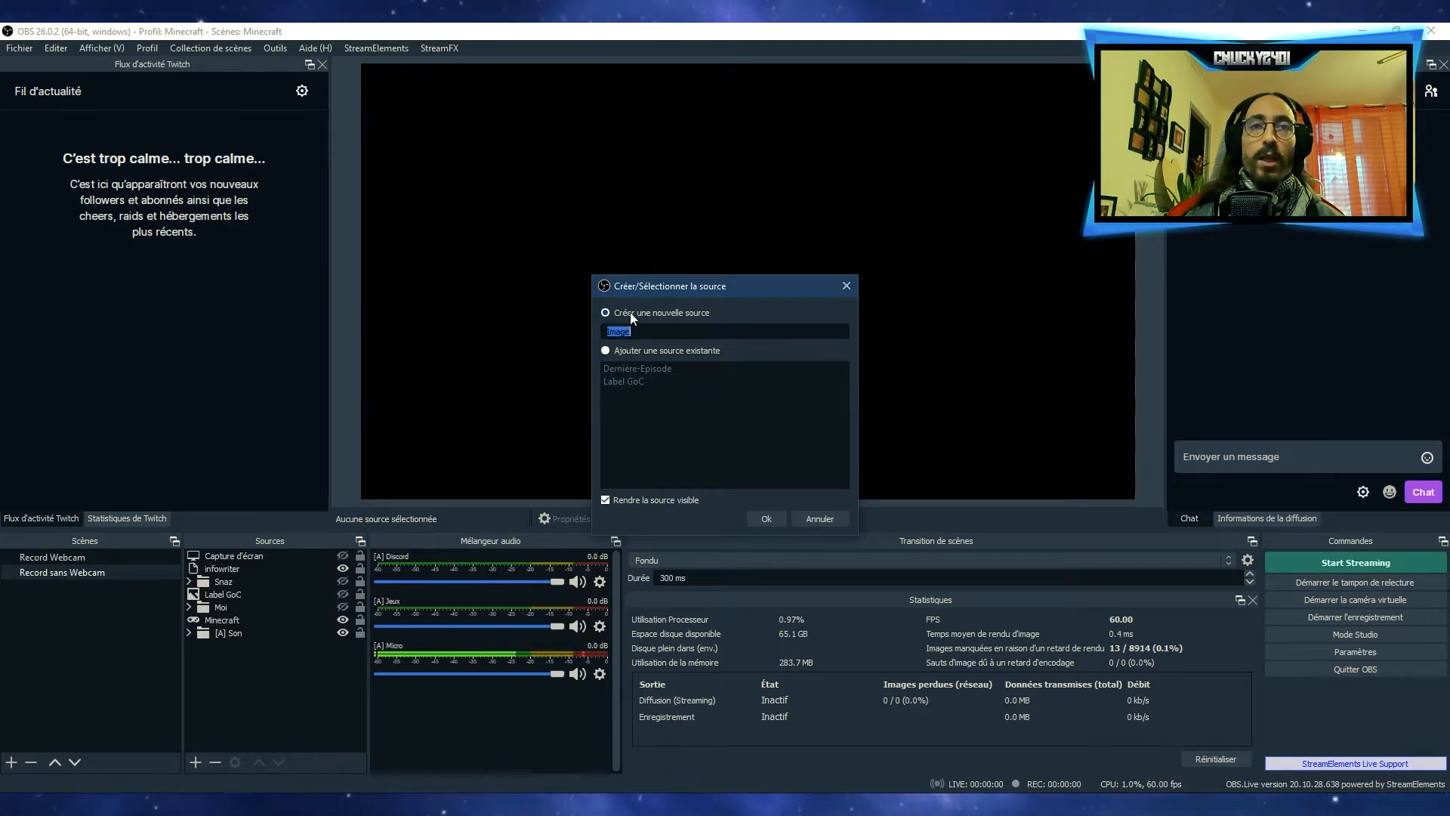
left_click(606, 352)
left_click(627, 370)
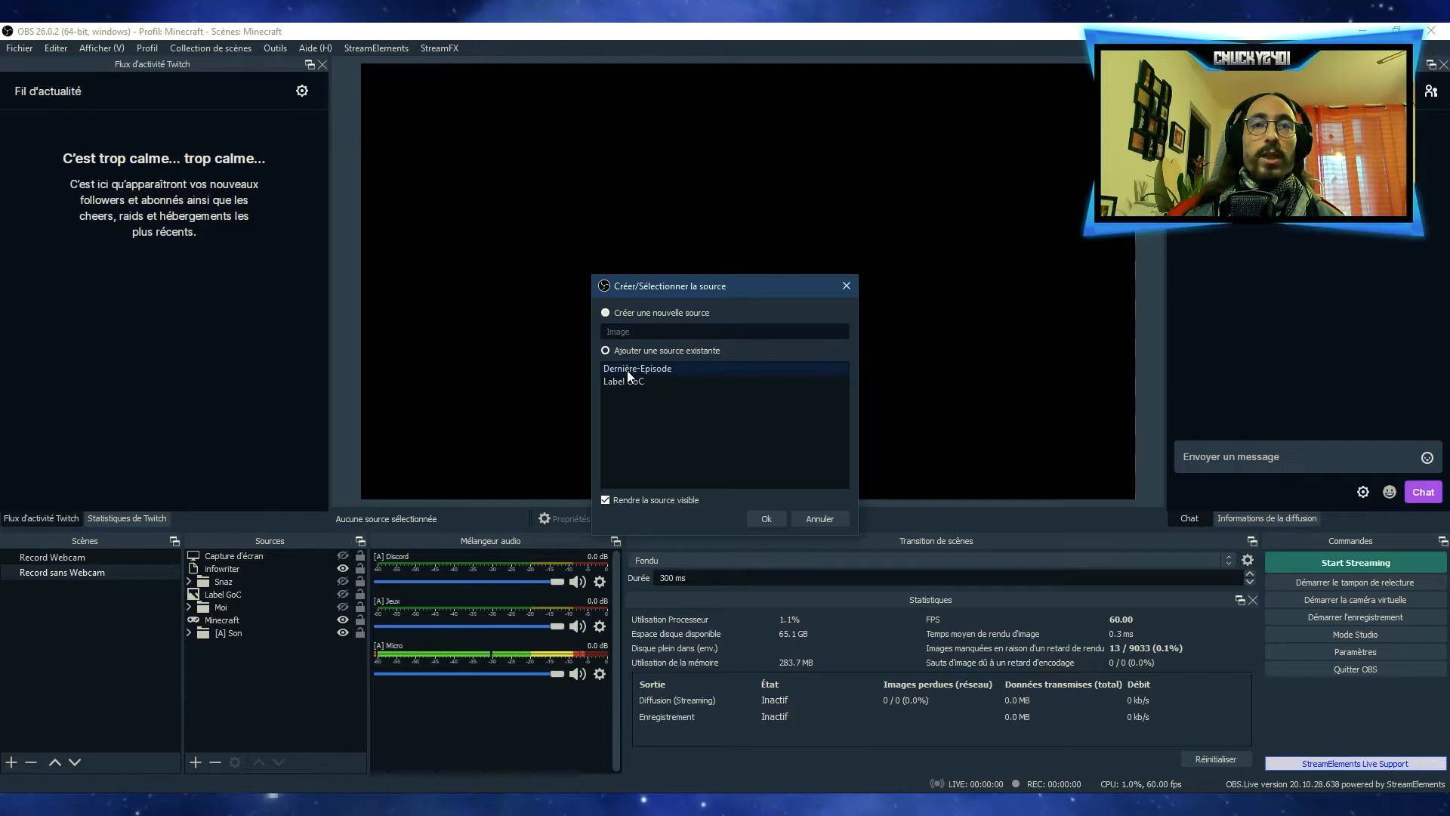
left_click(764, 516)
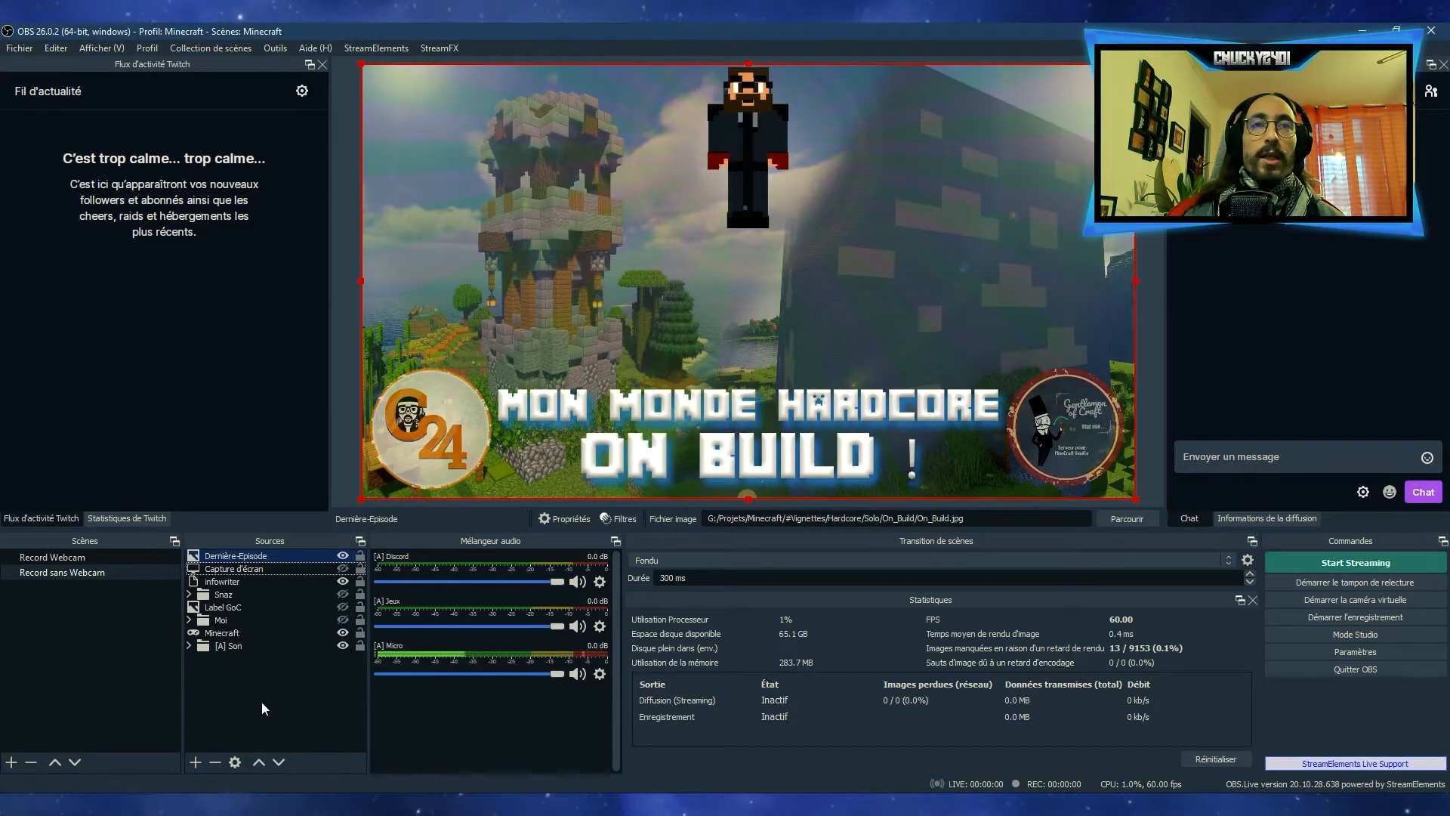
Reorder the Dernière-Episode image in the Record sans Webcam scene so it sits between the Moi group and the Minecraft source
left_click_drag(242, 559, 236, 629)
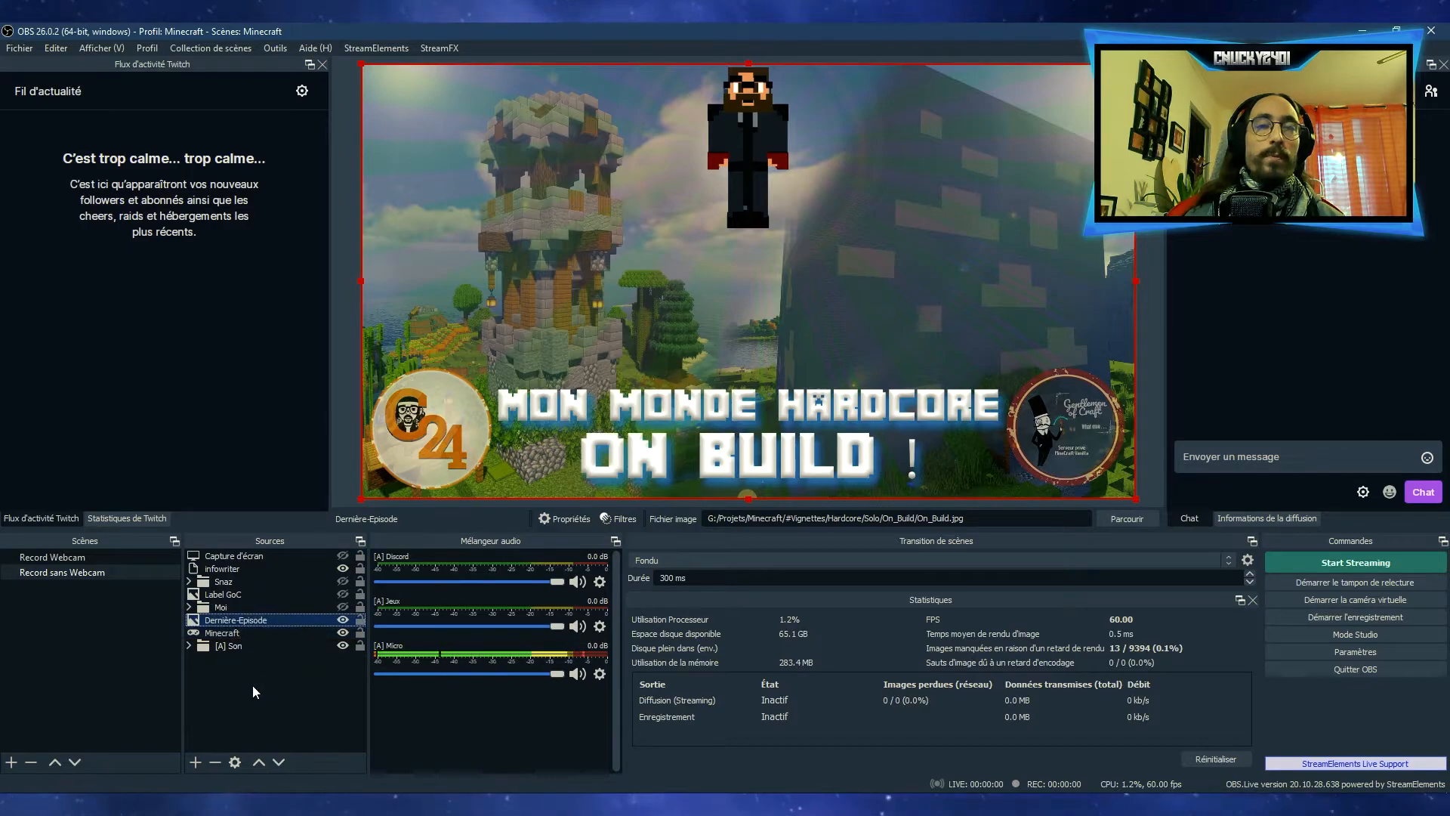
left_click(252, 686)
left_click(237, 621)
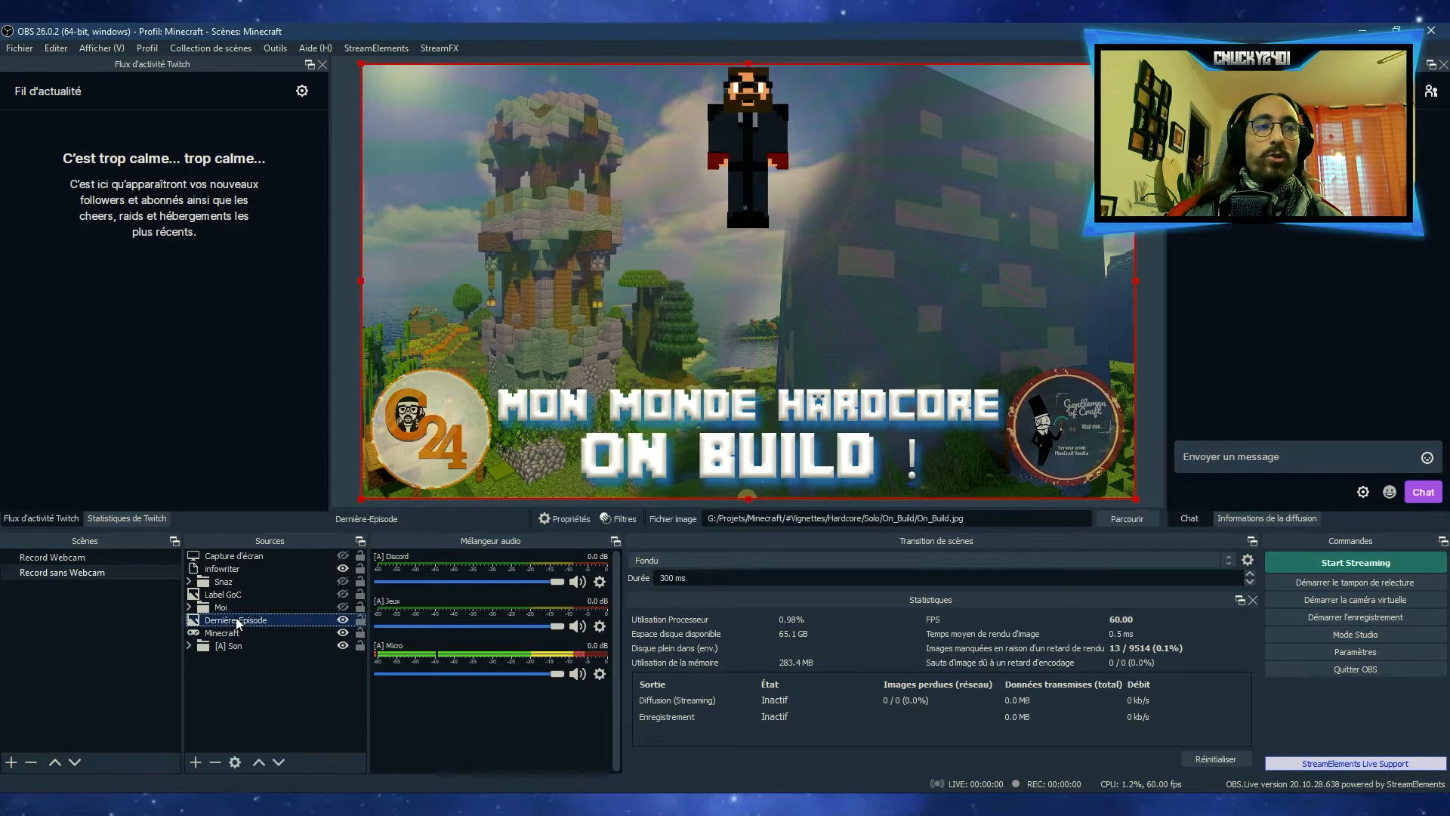
left_click(256, 682)
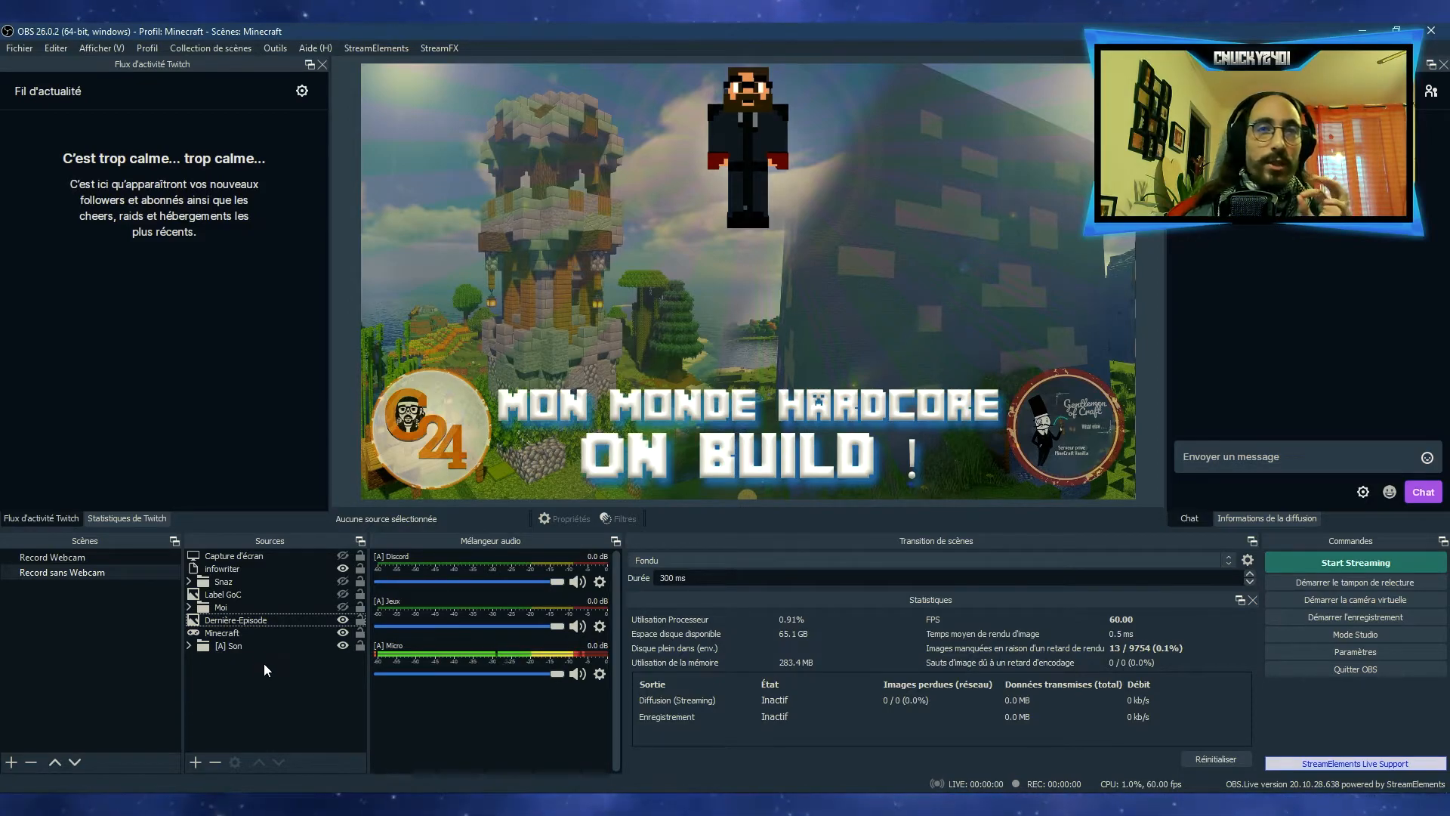
Replace the Dernière-Episode image in Record sans Webcam with Ferm_à_fer_full_auto.jpg from the Ferme_à_fer folder
double_click(234, 619)
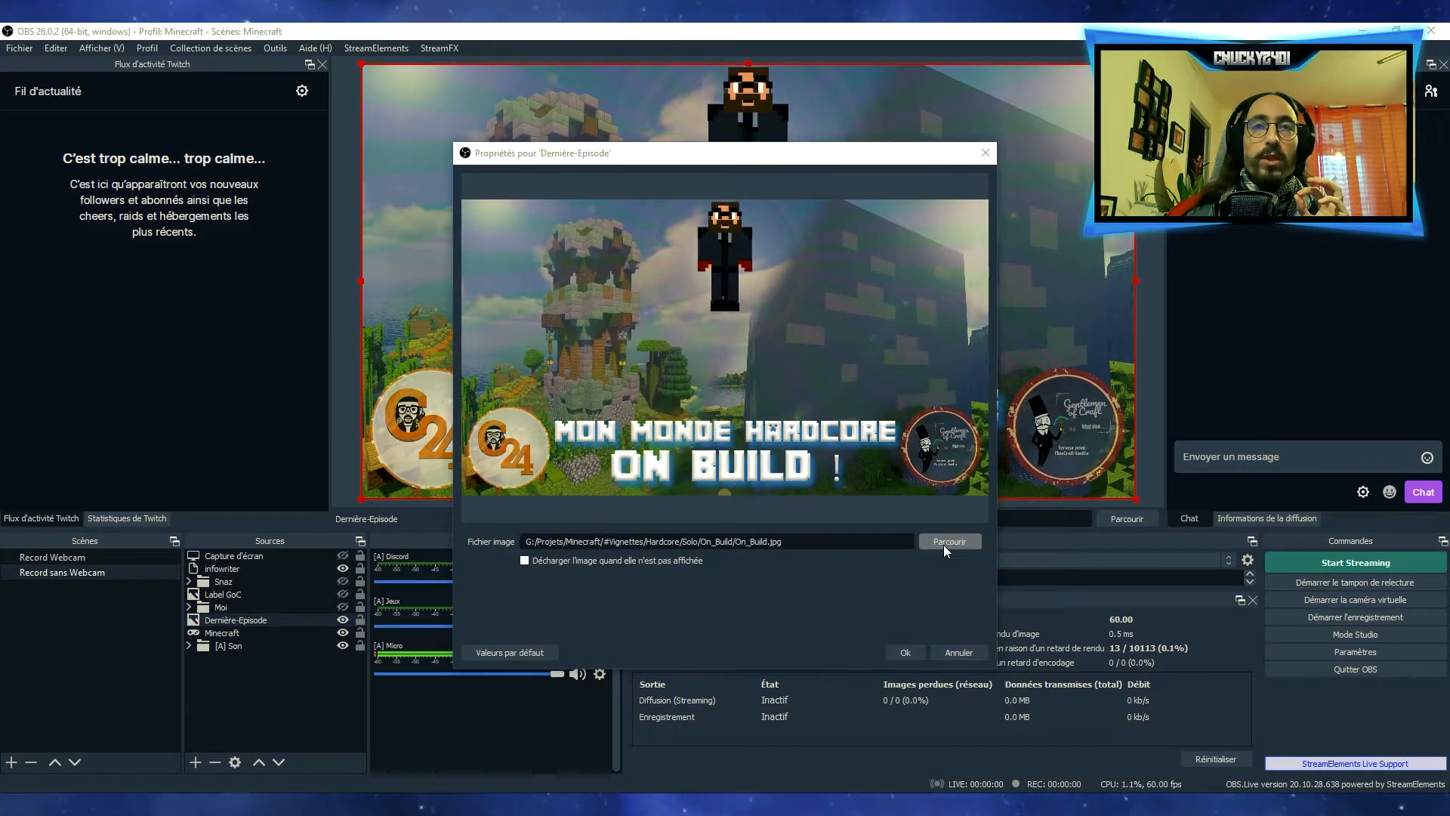
left_click(944, 542)
left_click(792, 203)
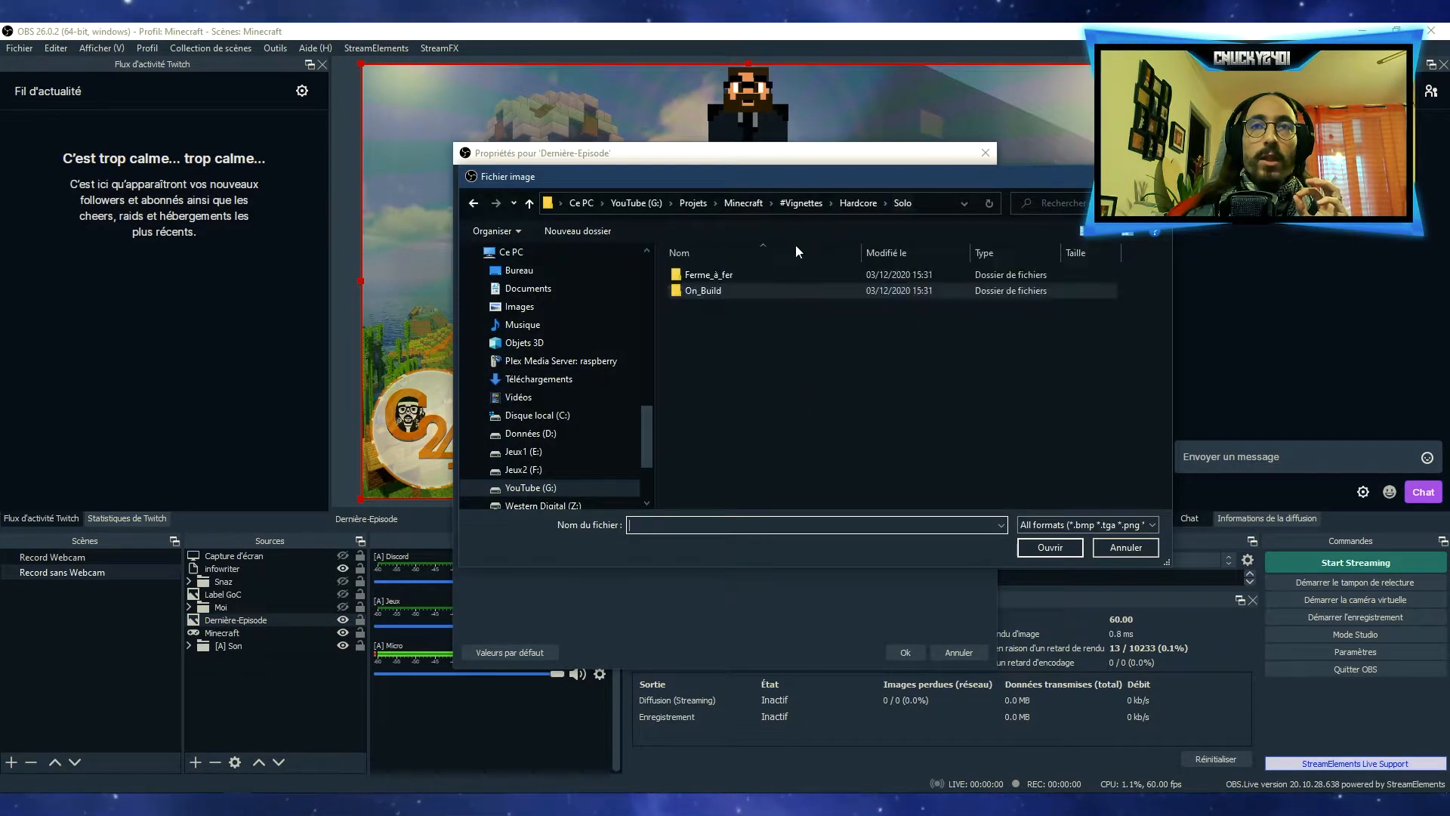
double_click(736, 273)
double_click(856, 299)
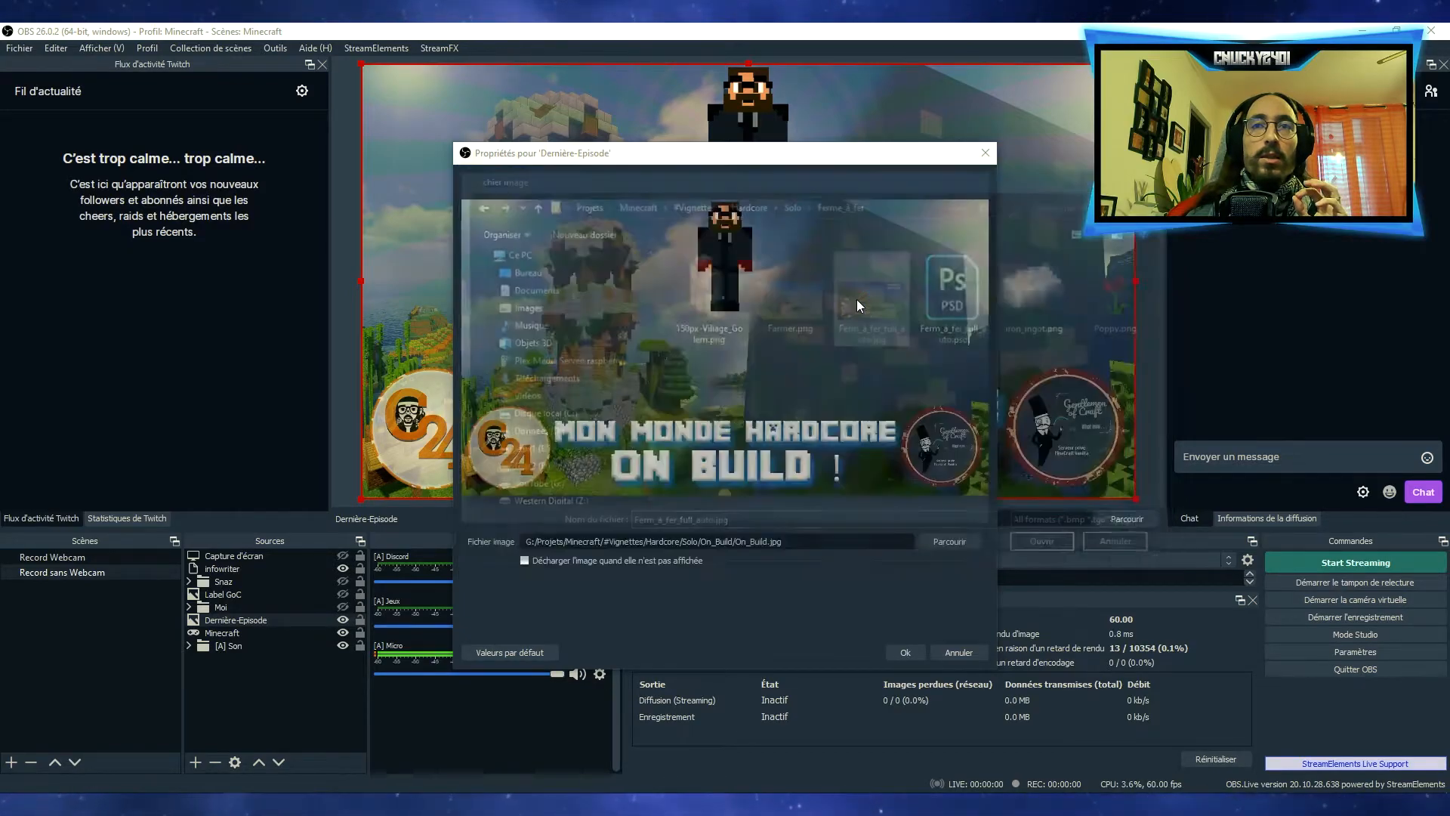
left_click(903, 653)
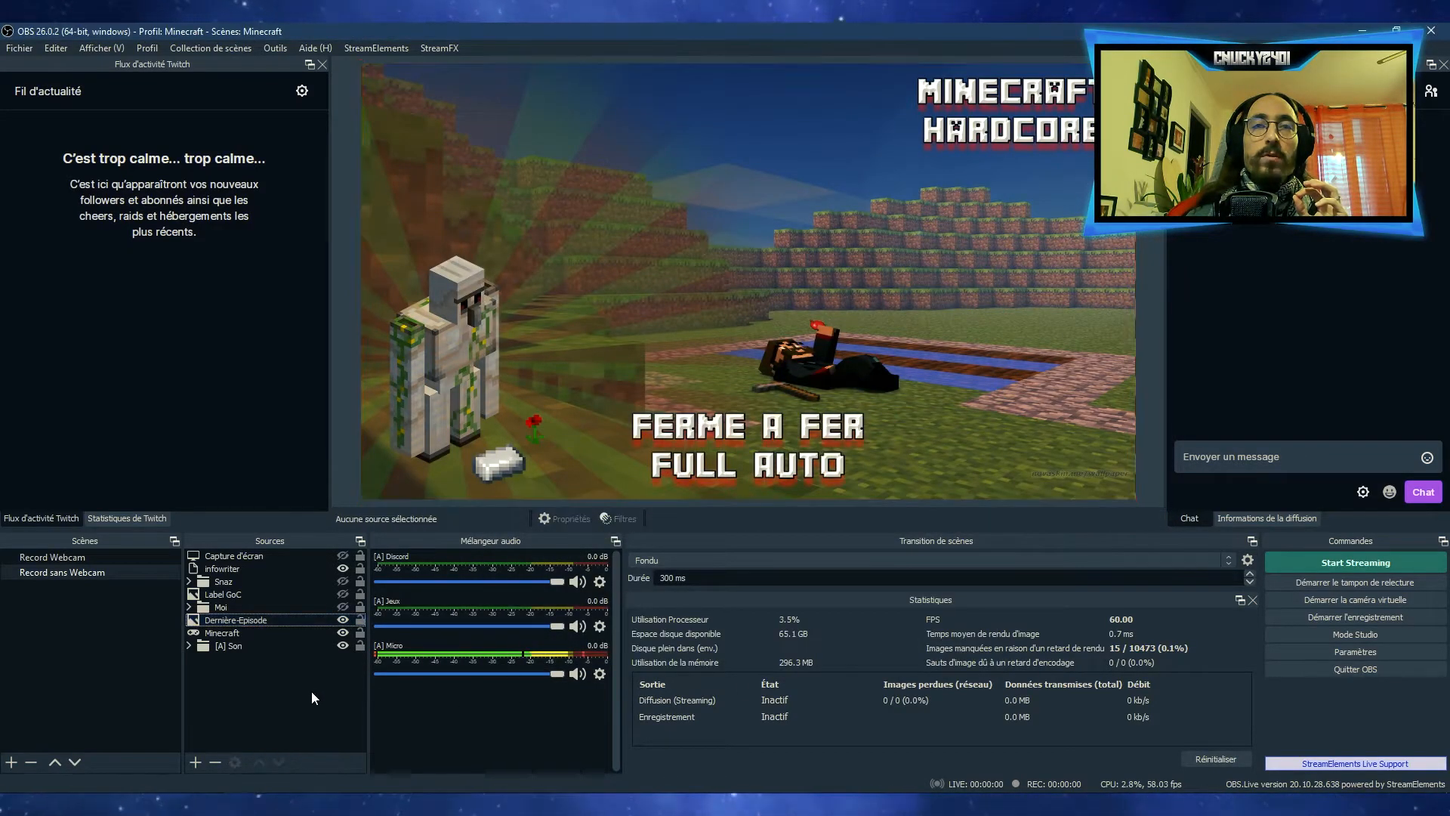
Compare the Dernière-Episode image source in the Record Webcam and Record sans Webcam scenes
left_click(53, 557)
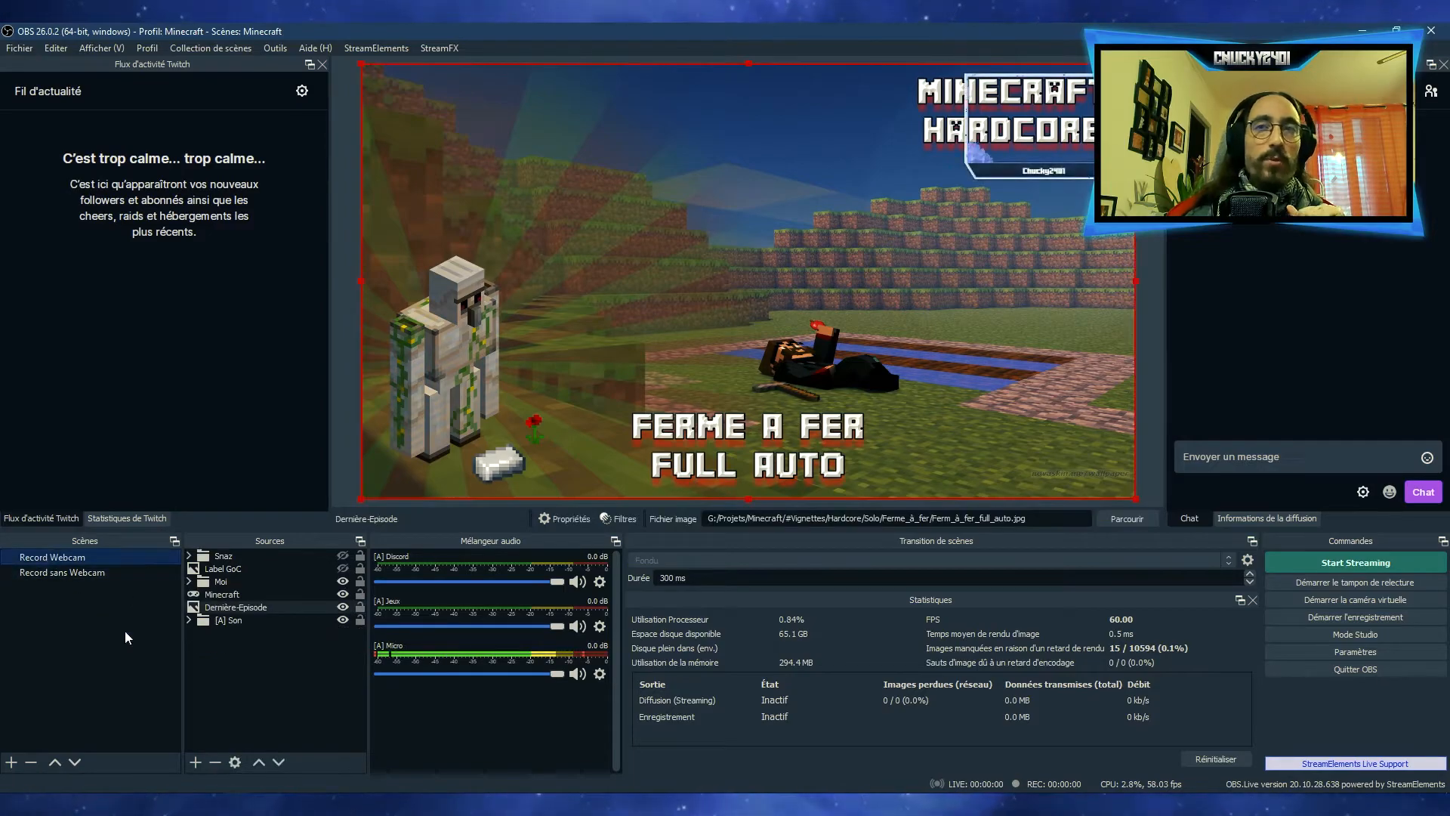
left_click(267, 695)
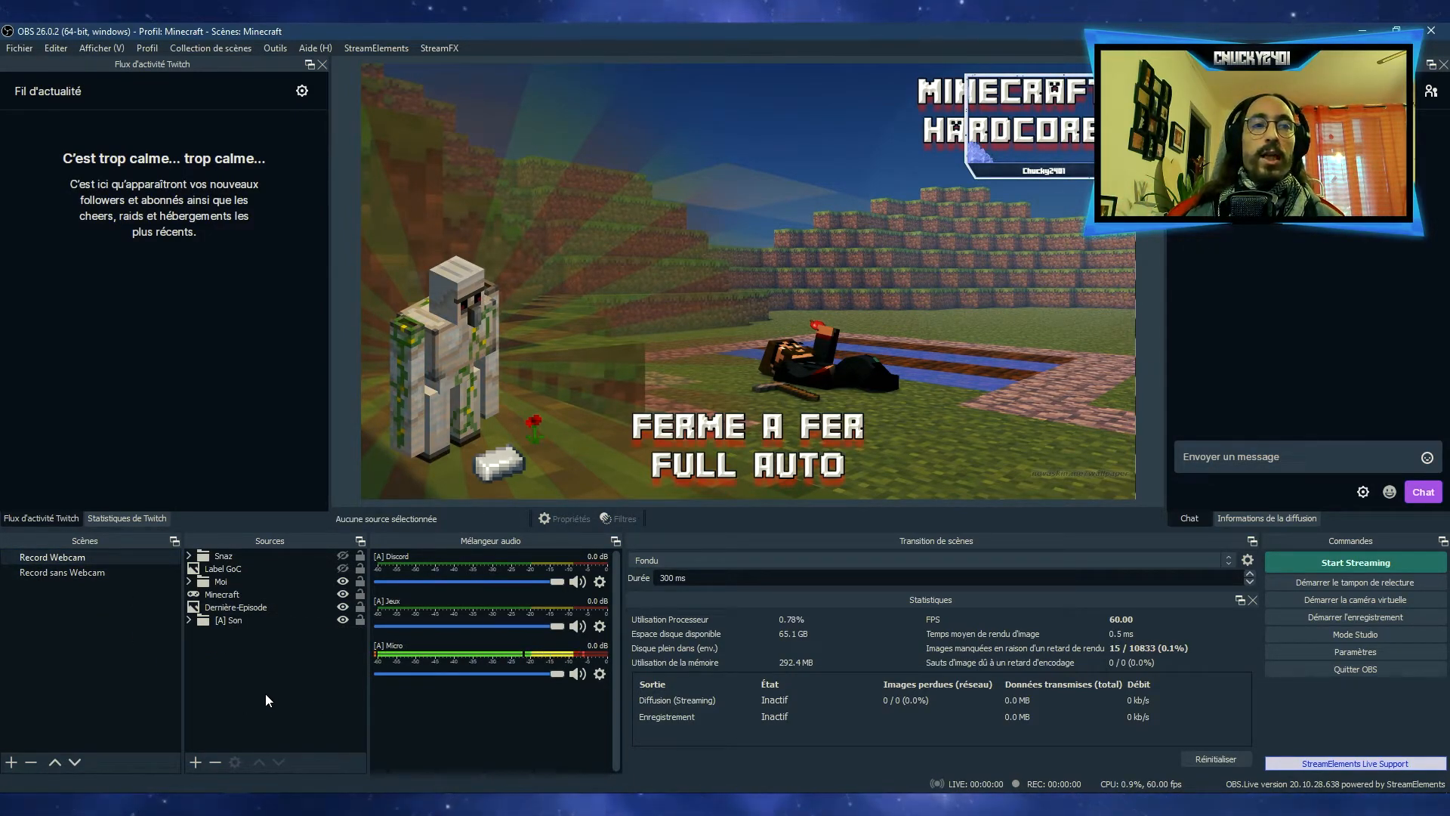
left_click(228, 610)
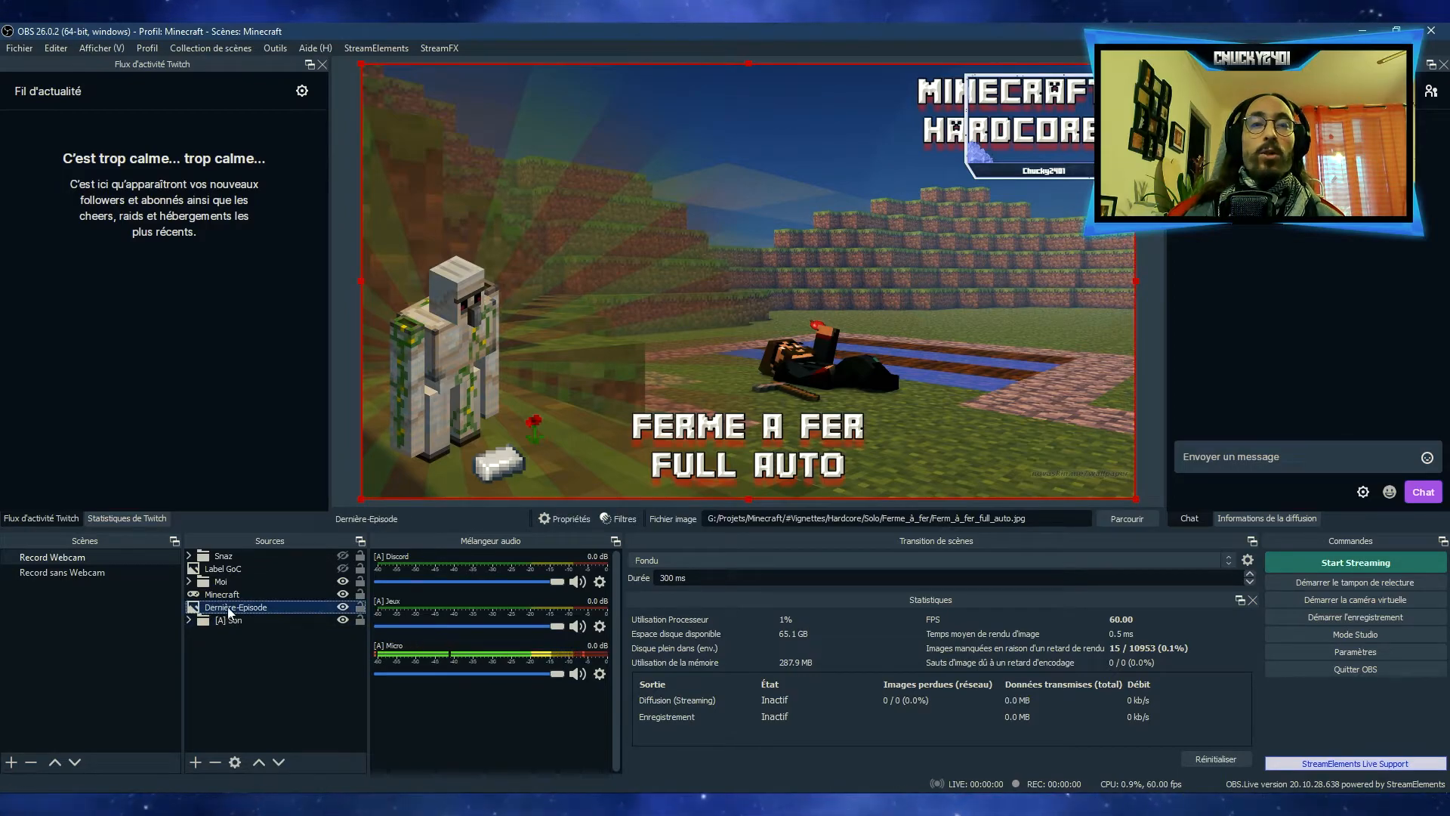
left_click(93, 573)
left_click(234, 620)
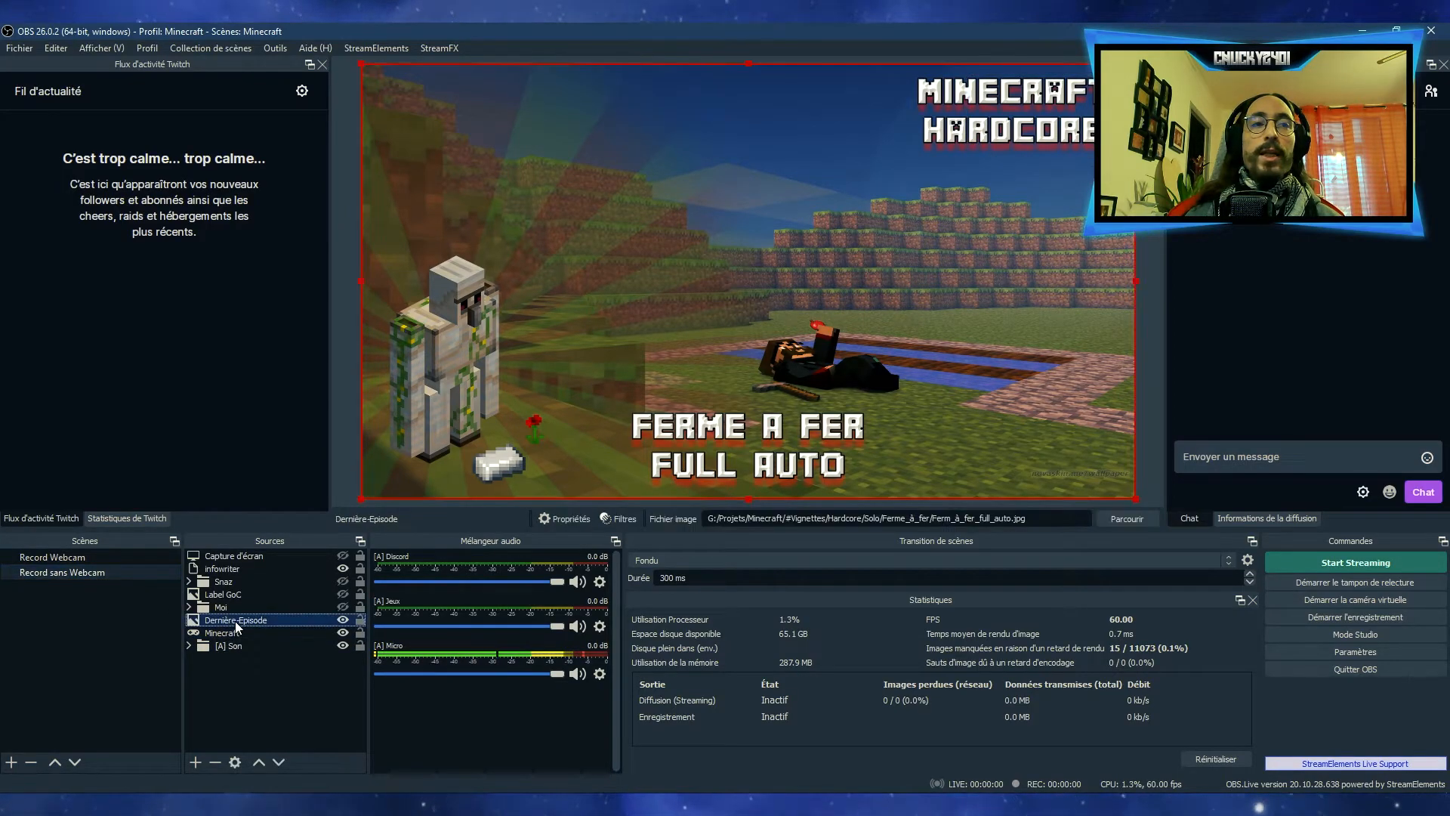
From the Record Webcam scene, set the Dernière-Episode source's image file to On_Build.jpg in the On_Build folder
left_click(88, 556)
double_click(251, 609)
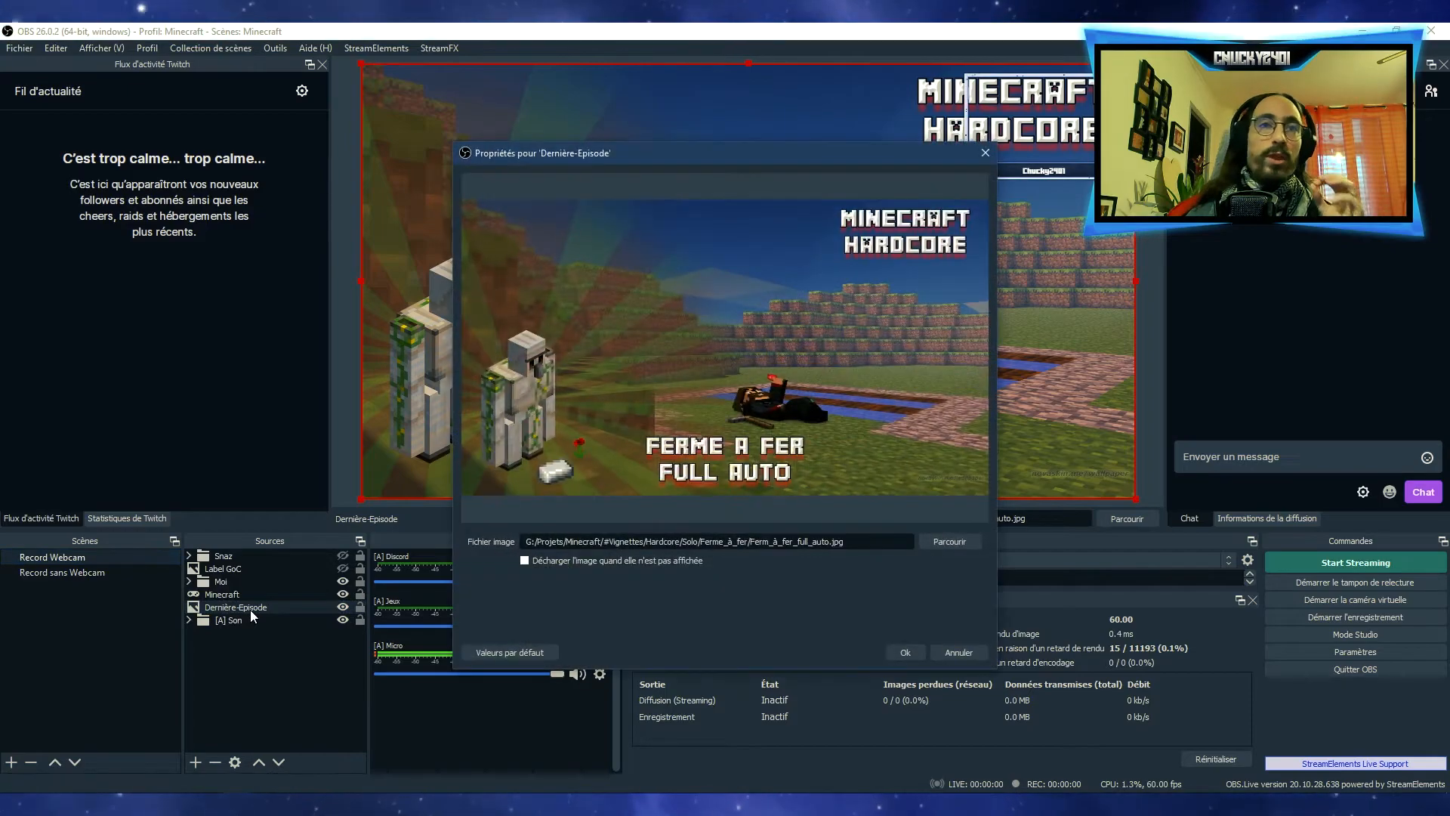
left_click(953, 542)
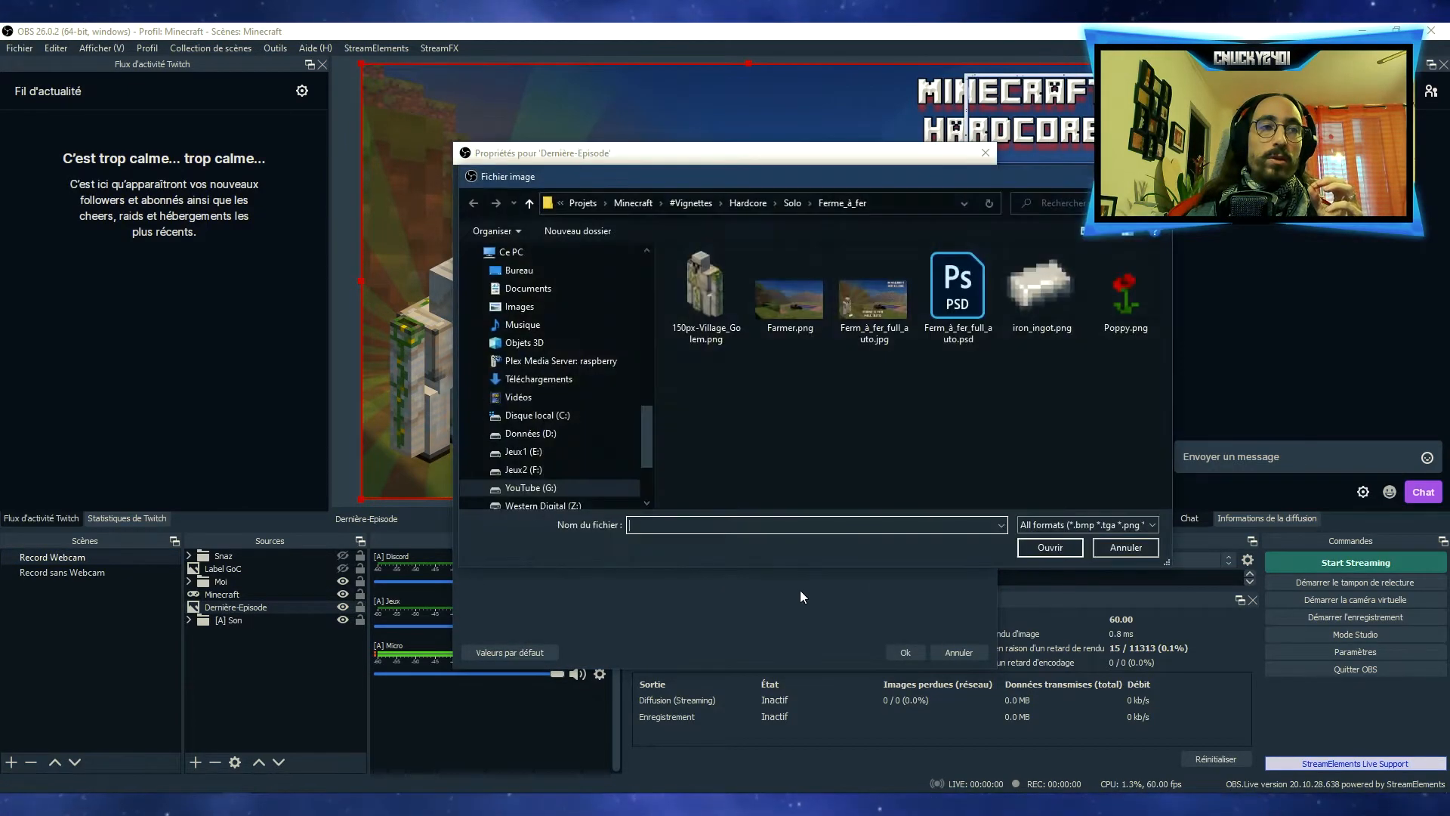
left_click(791, 203)
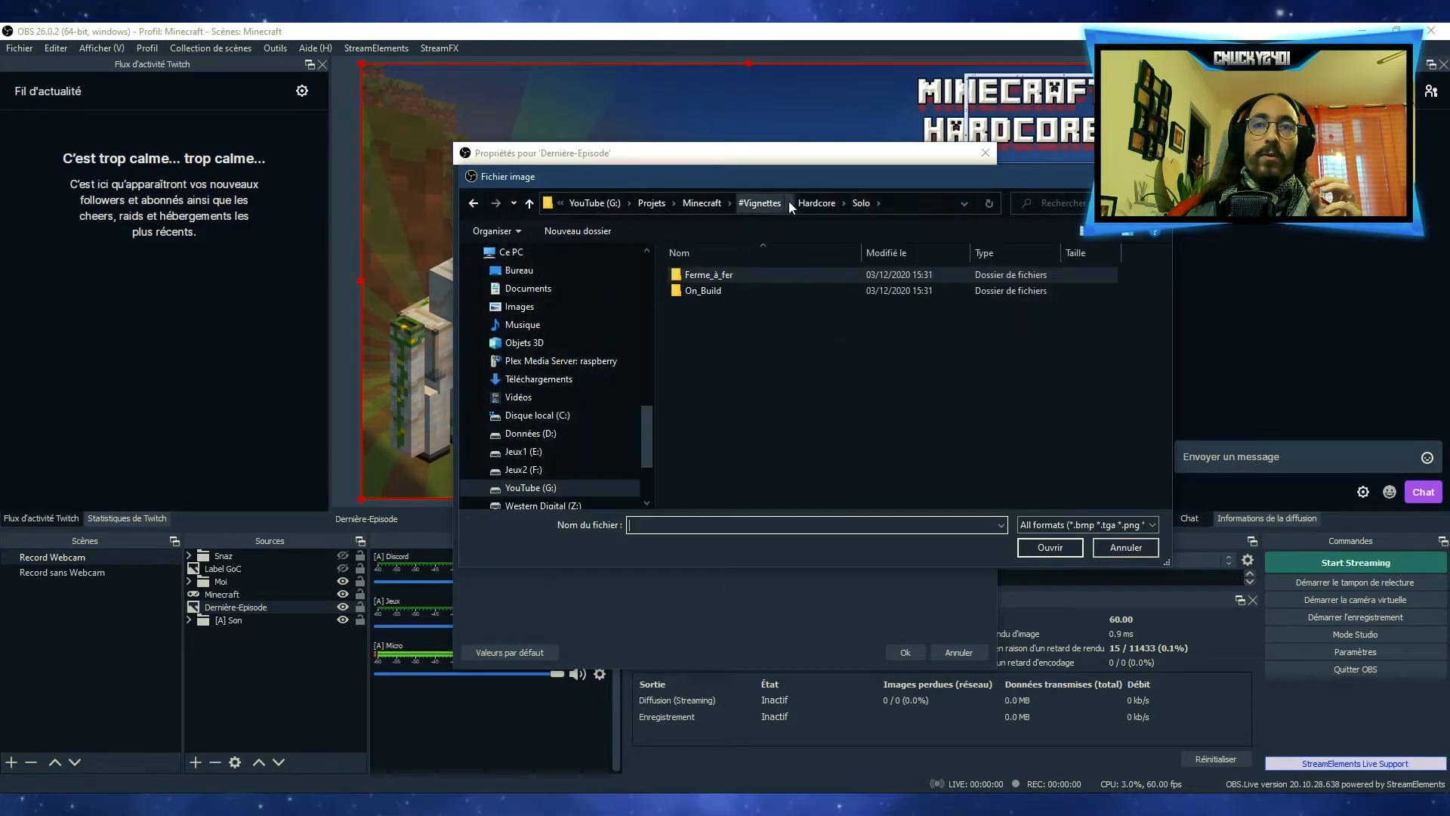
double_click(715, 292)
double_click(954, 313)
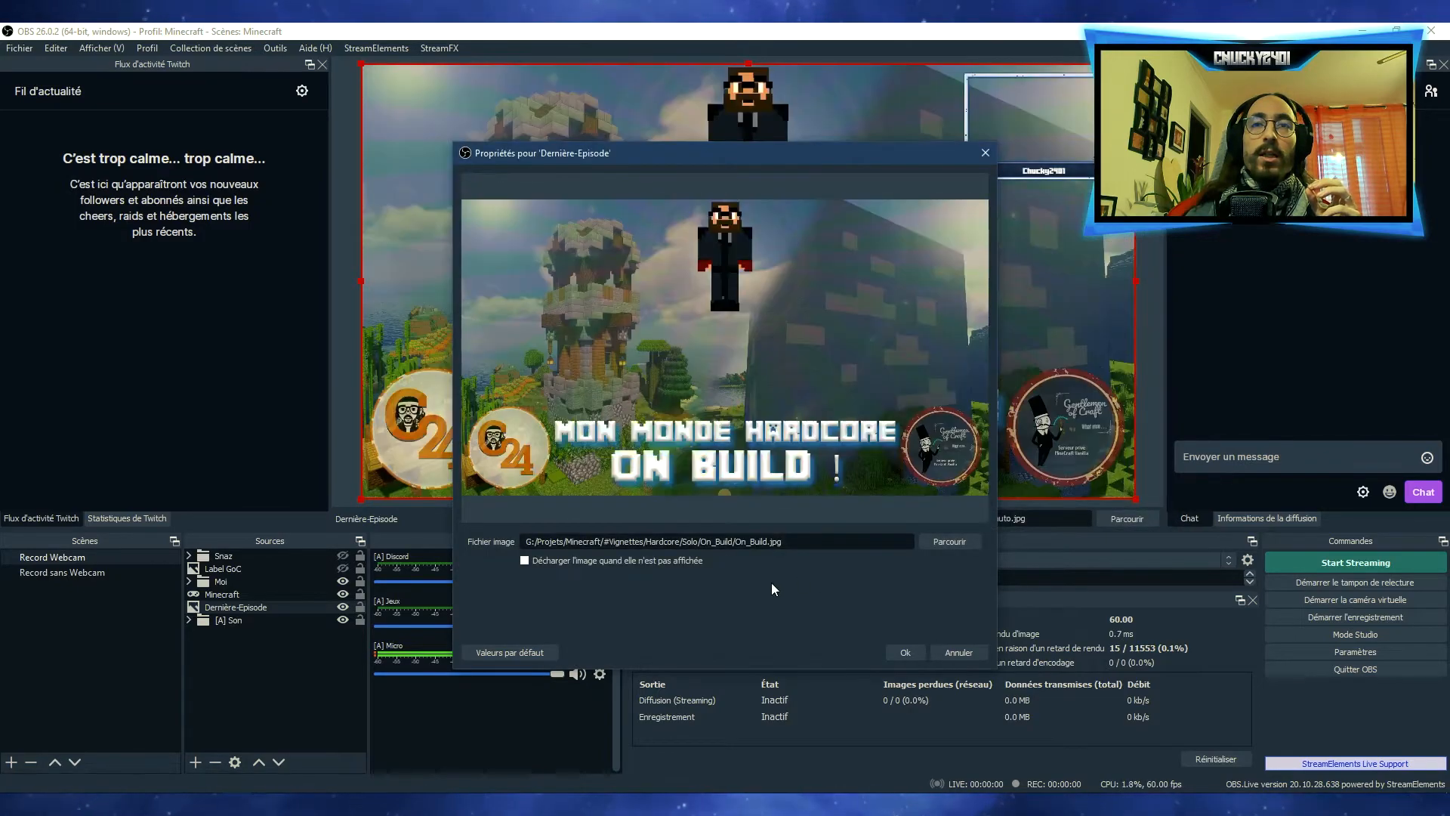
left_click(908, 654)
left_click(302, 670)
In Record sans Webcam, hide Dernière-Episode and create a new visible image source named Autre-Episode
left_click(108, 571)
left_click(342, 619)
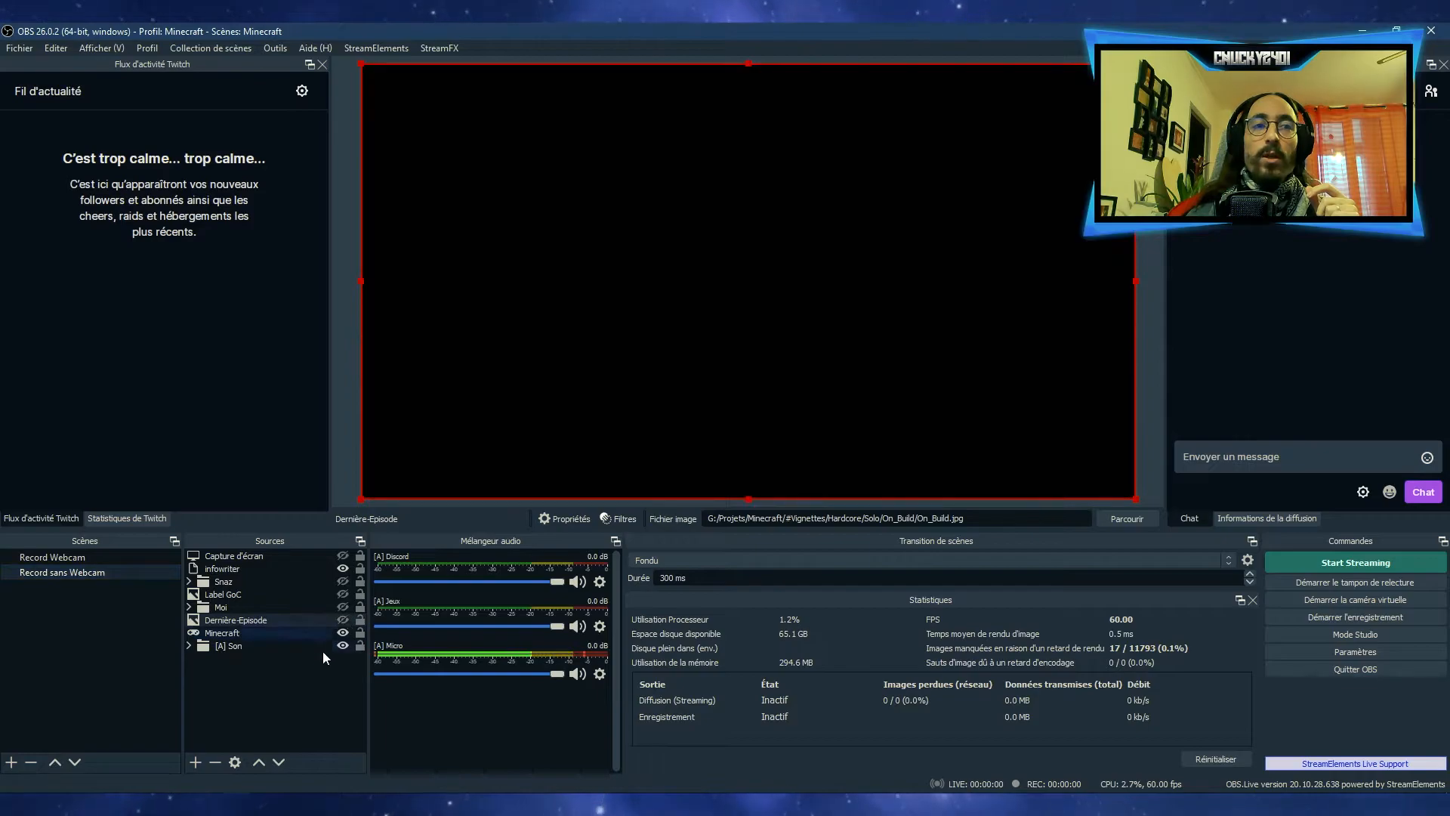
right_click(212, 681)
mouse_move(251, 688)
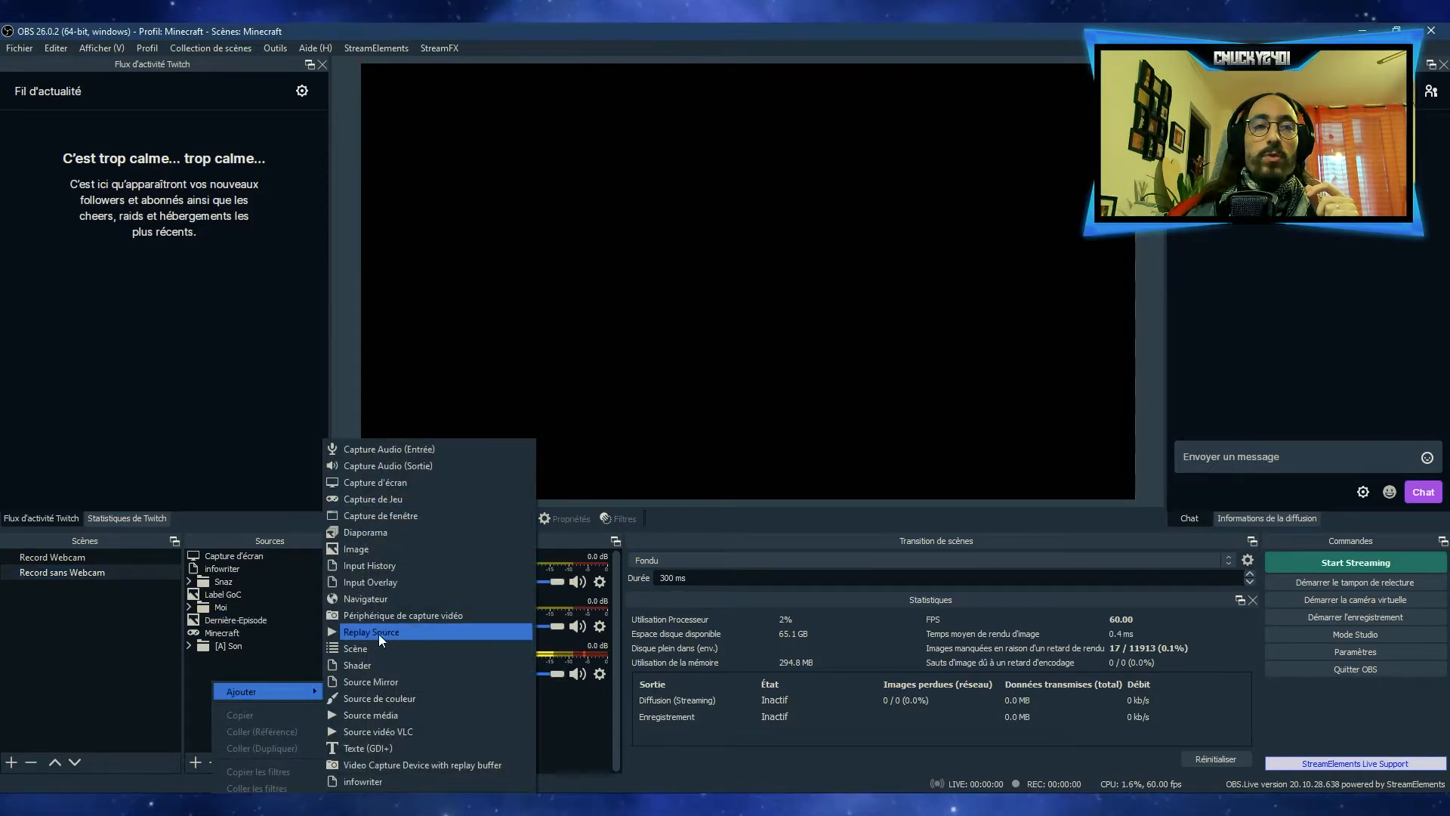
left_click(378, 551)
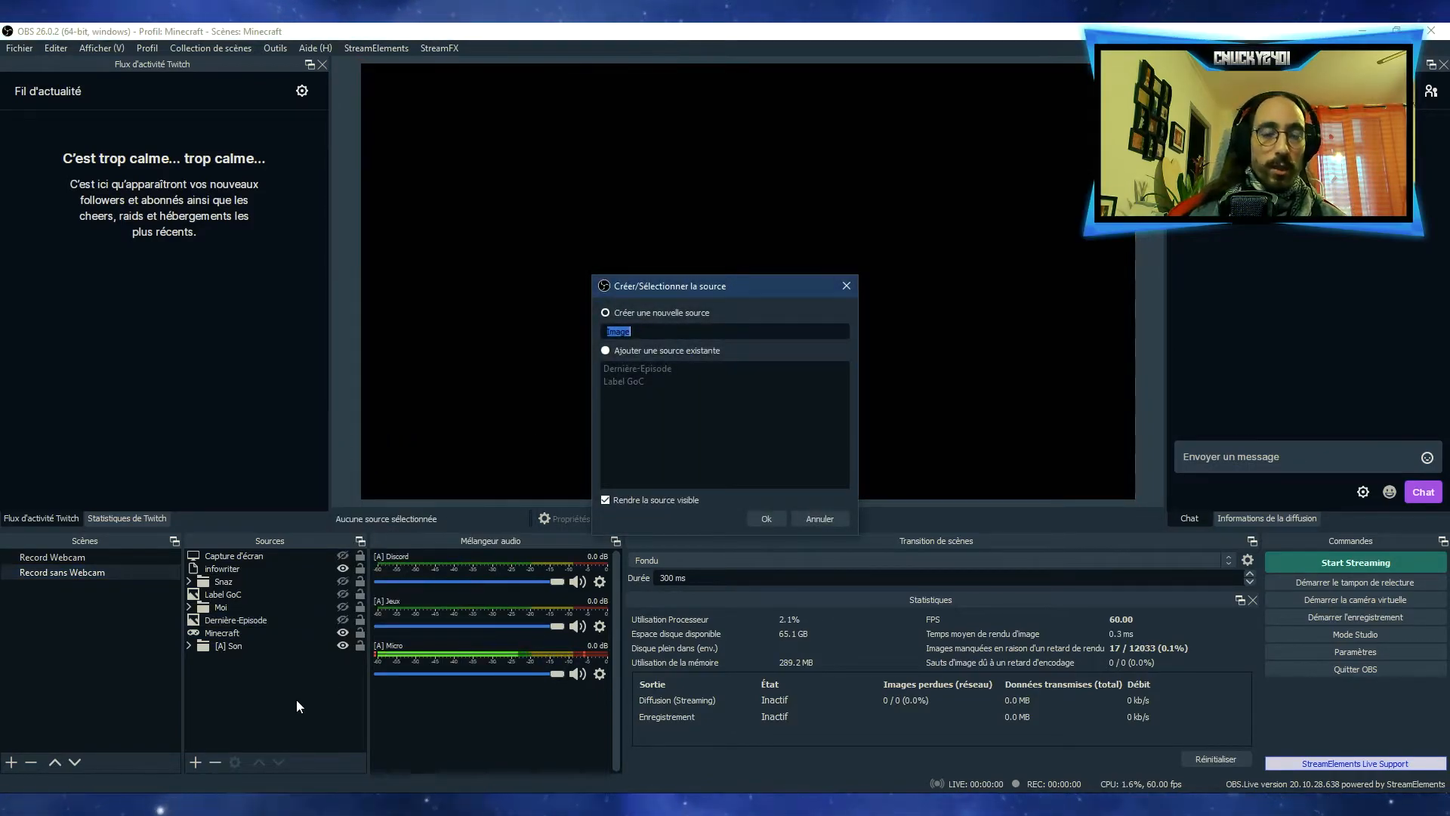
type("Autre")
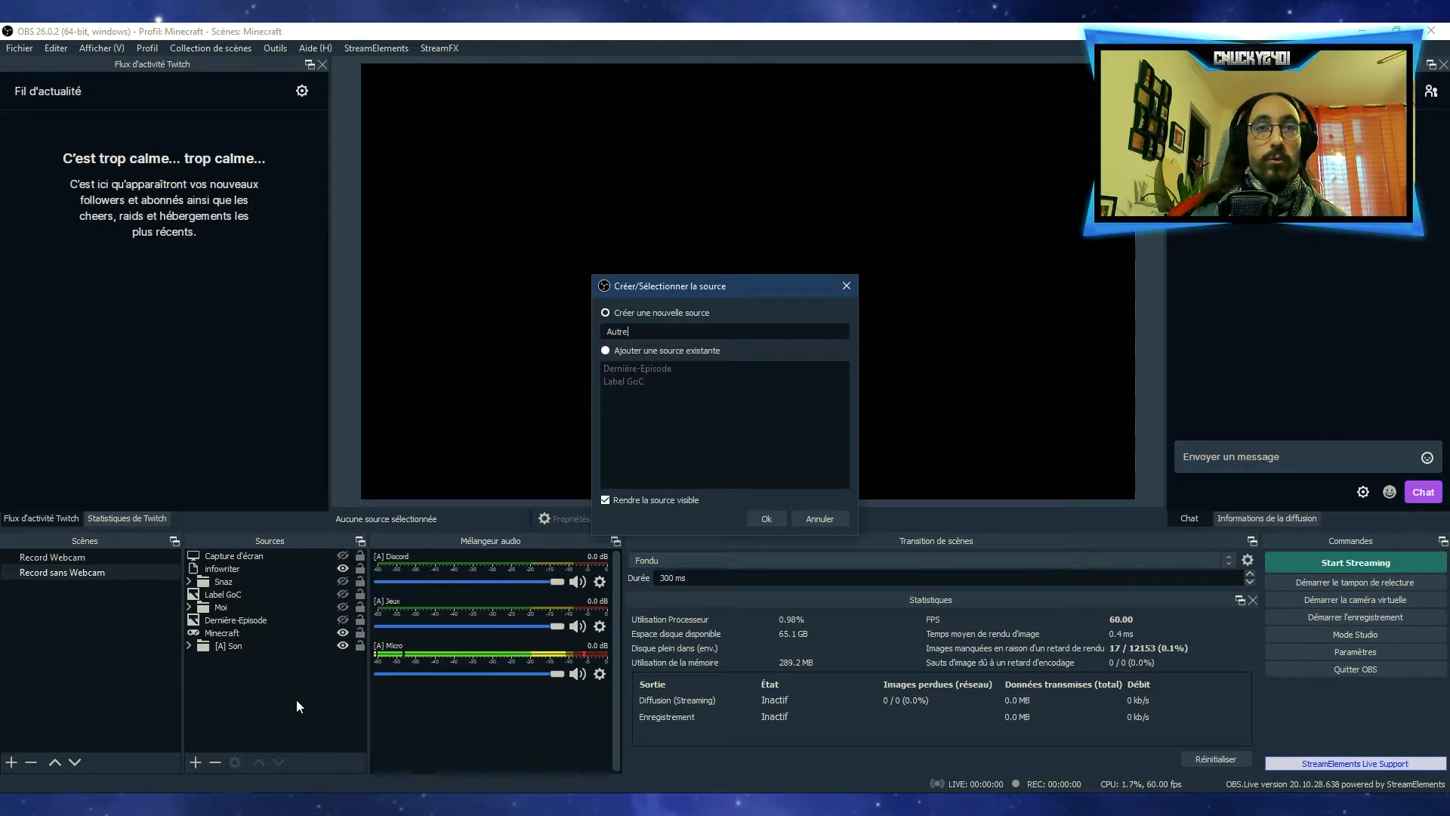
type("-Episode")
key("Return")
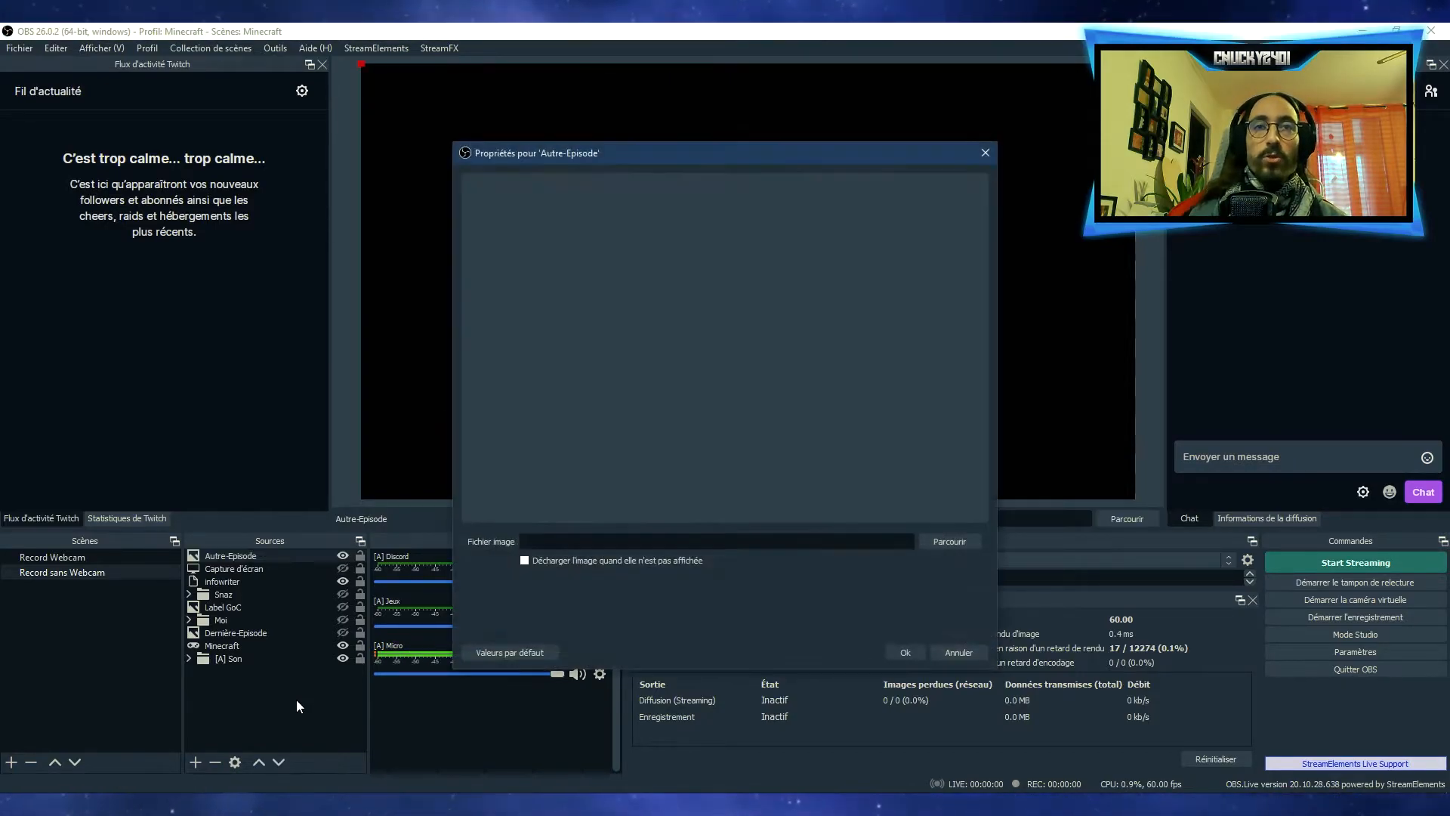
Load Ferm_à_fer_full_auto.jpg from the Ferme_à_fer folder into the Autre-Episode source
left_click(953, 540)
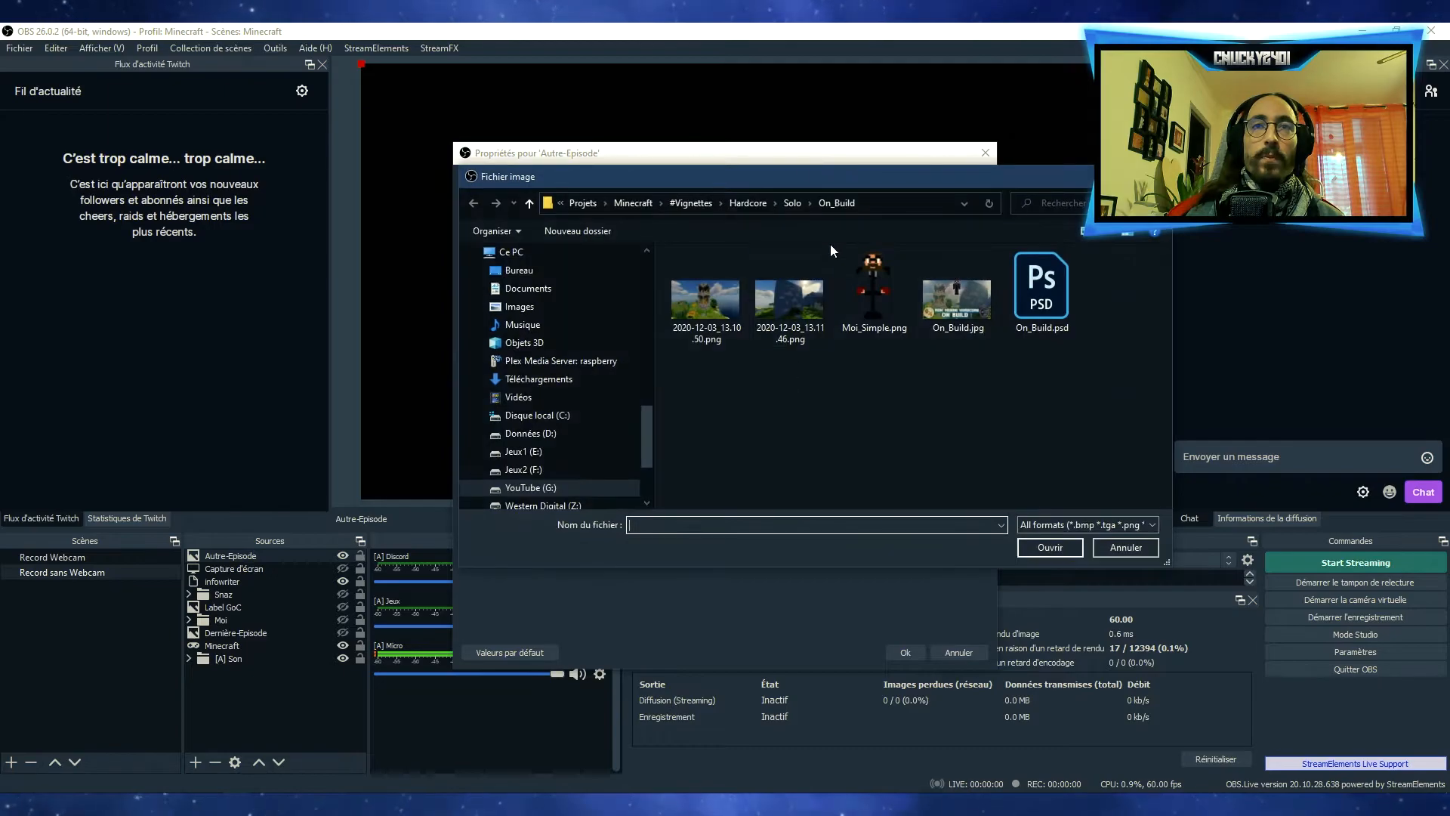
left_click(787, 202)
double_click(709, 275)
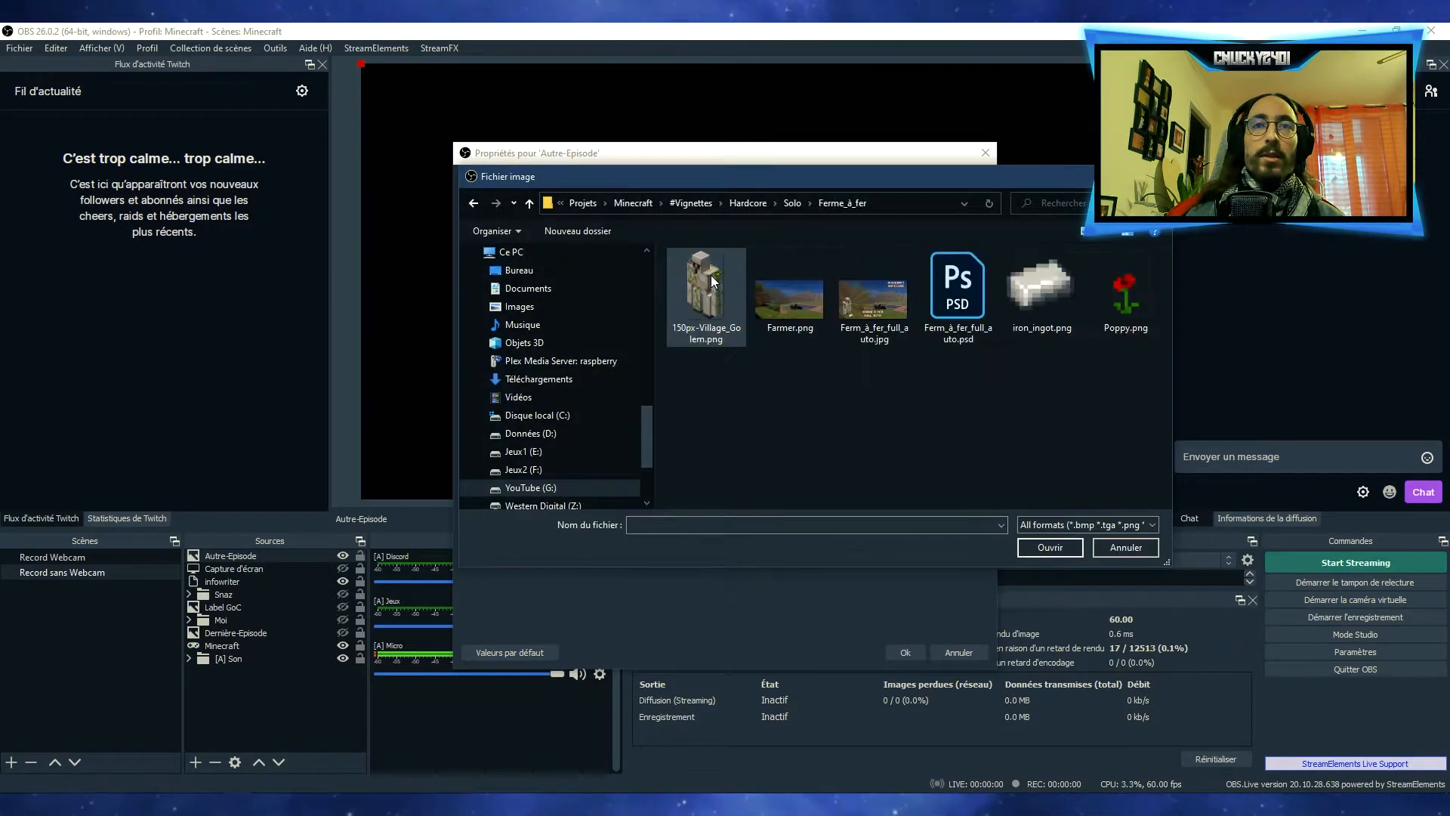
double_click(880, 307)
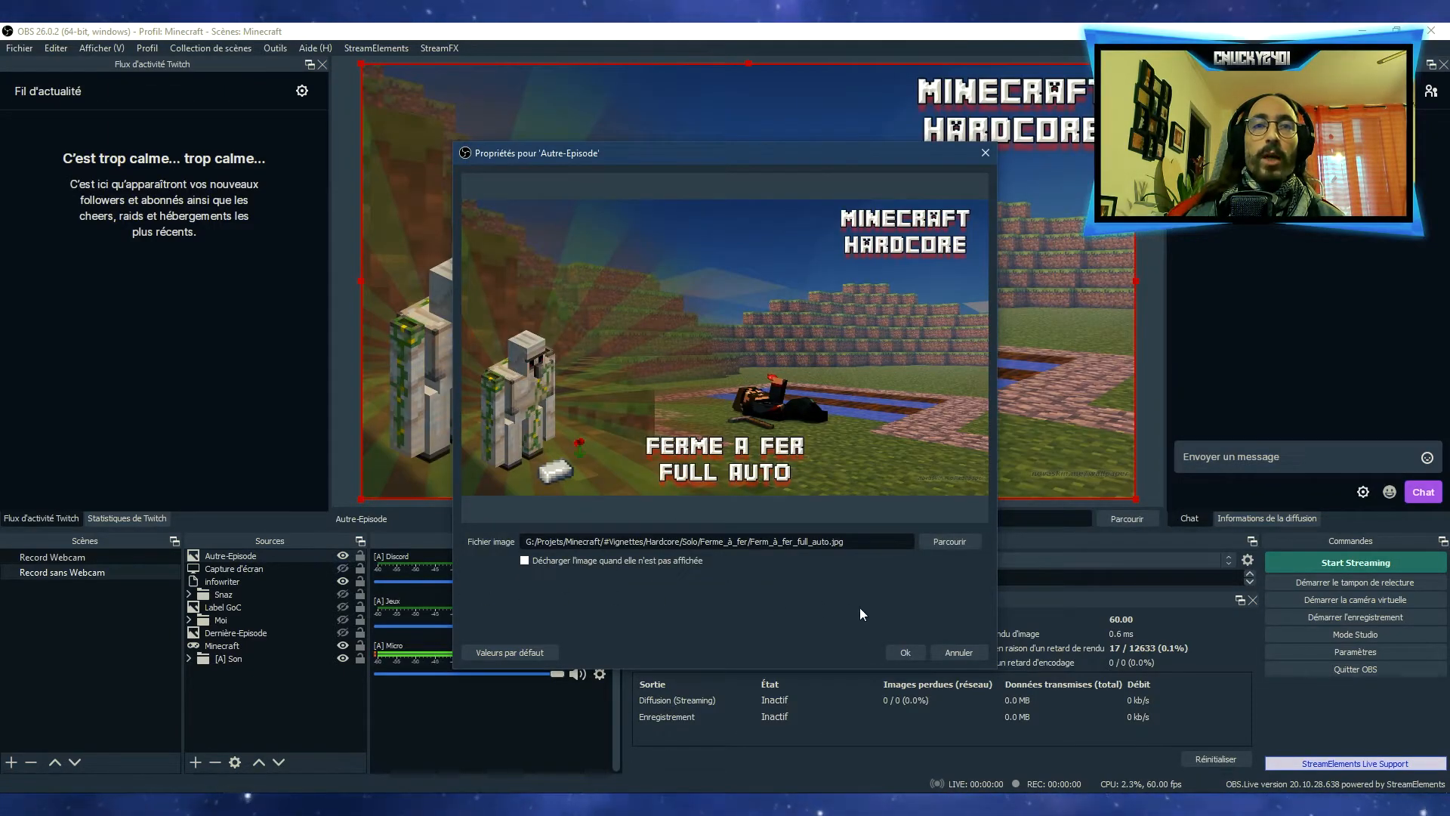
left_click(903, 652)
Compare the images displayed by the Record Webcam and Record sans Webcam scenes
left_click(59, 559)
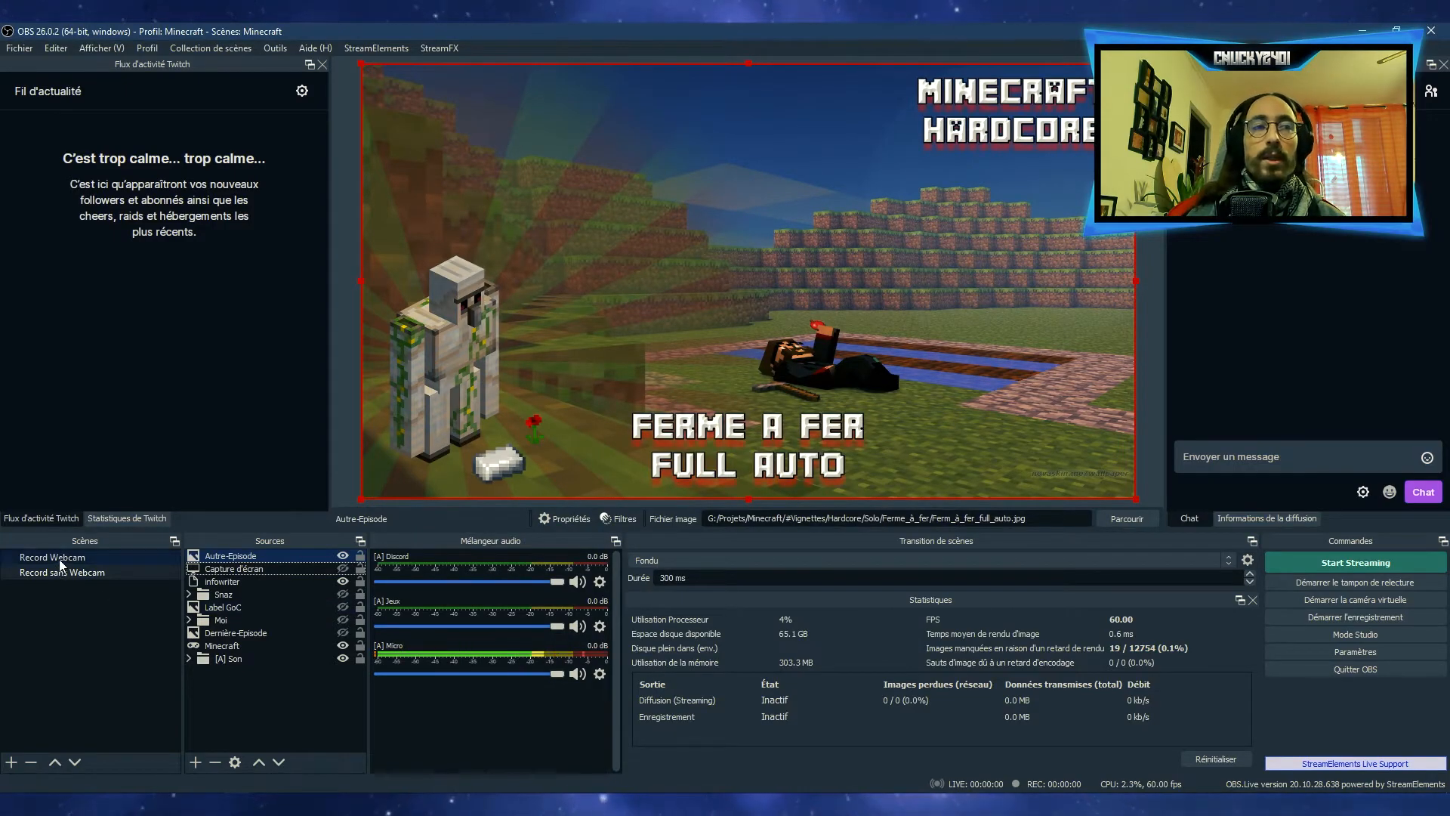
left_click(59, 572)
left_click(246, 705)
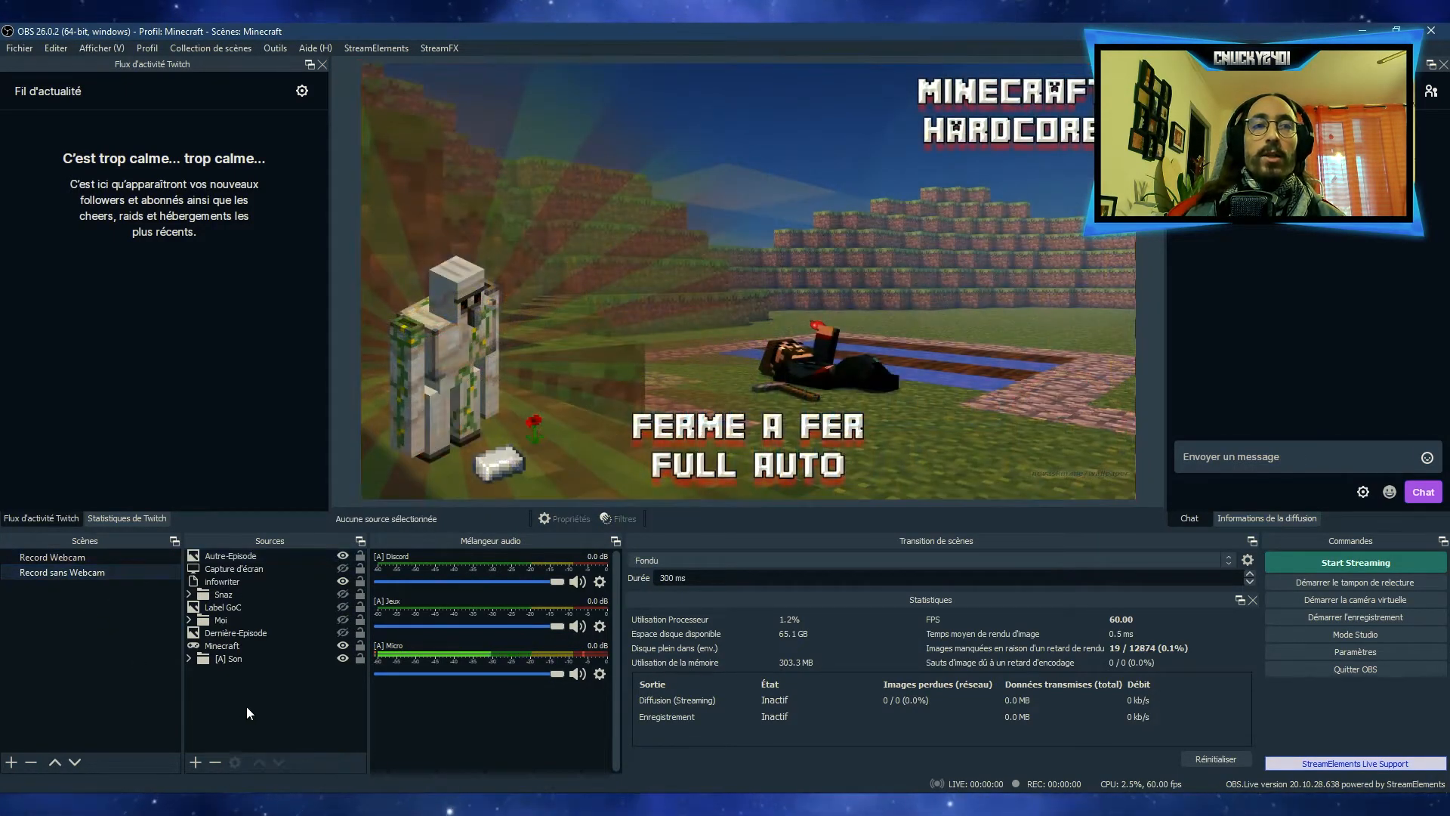
Make the Label GoC image visible in the Record Webcam scene and copy that source
left_click(66, 556)
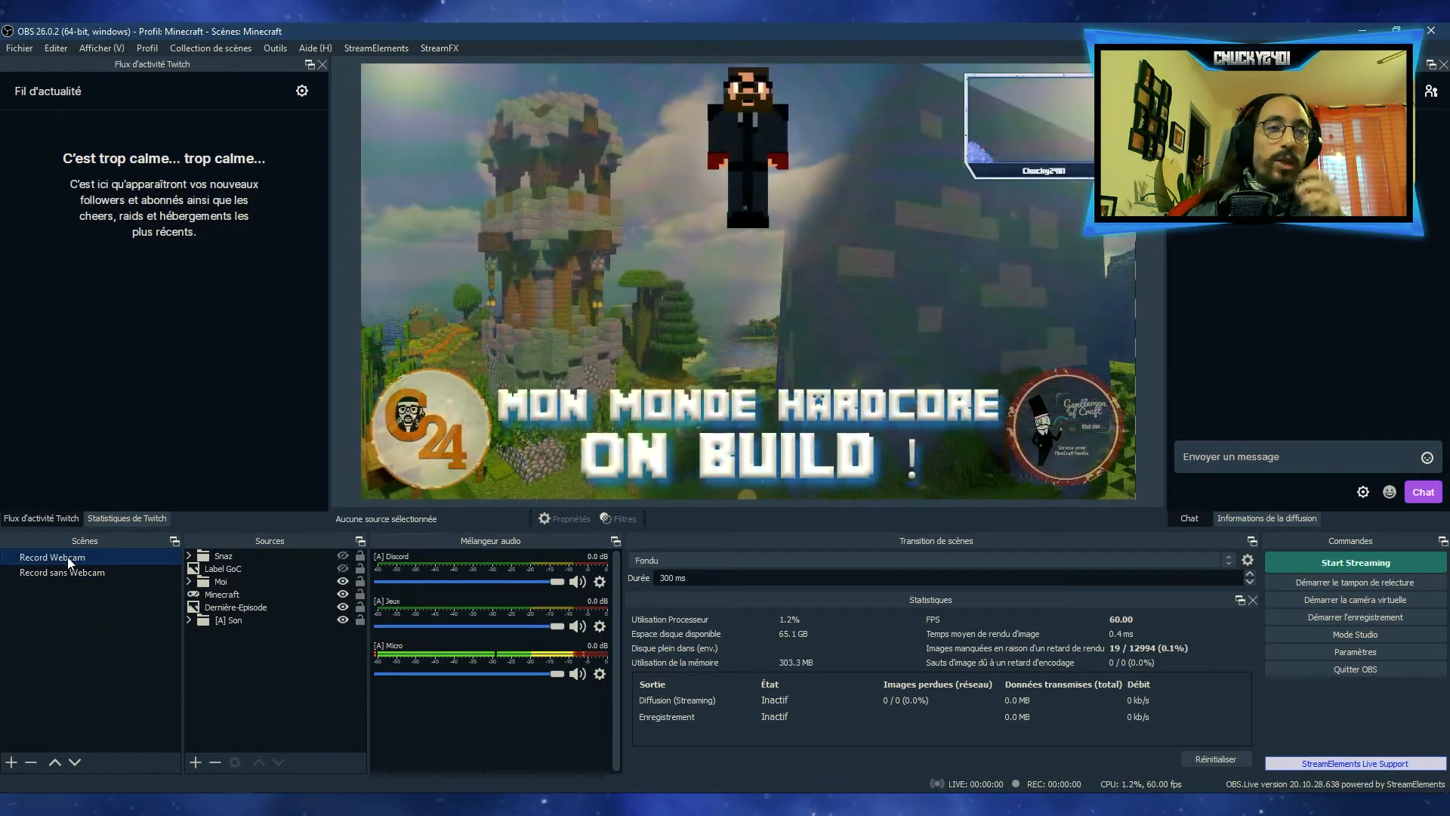
left_click(226, 570)
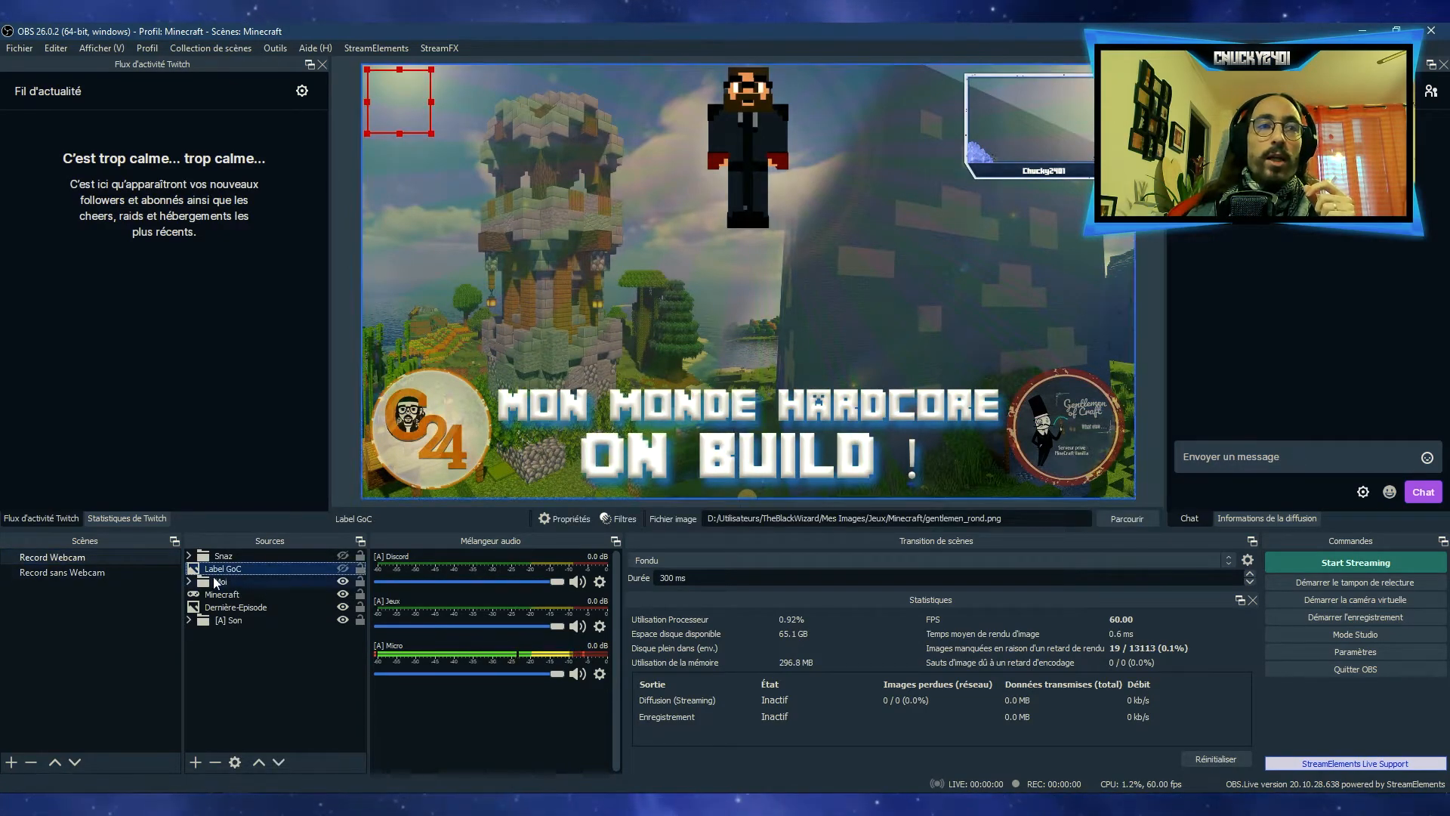
left_click(342, 568)
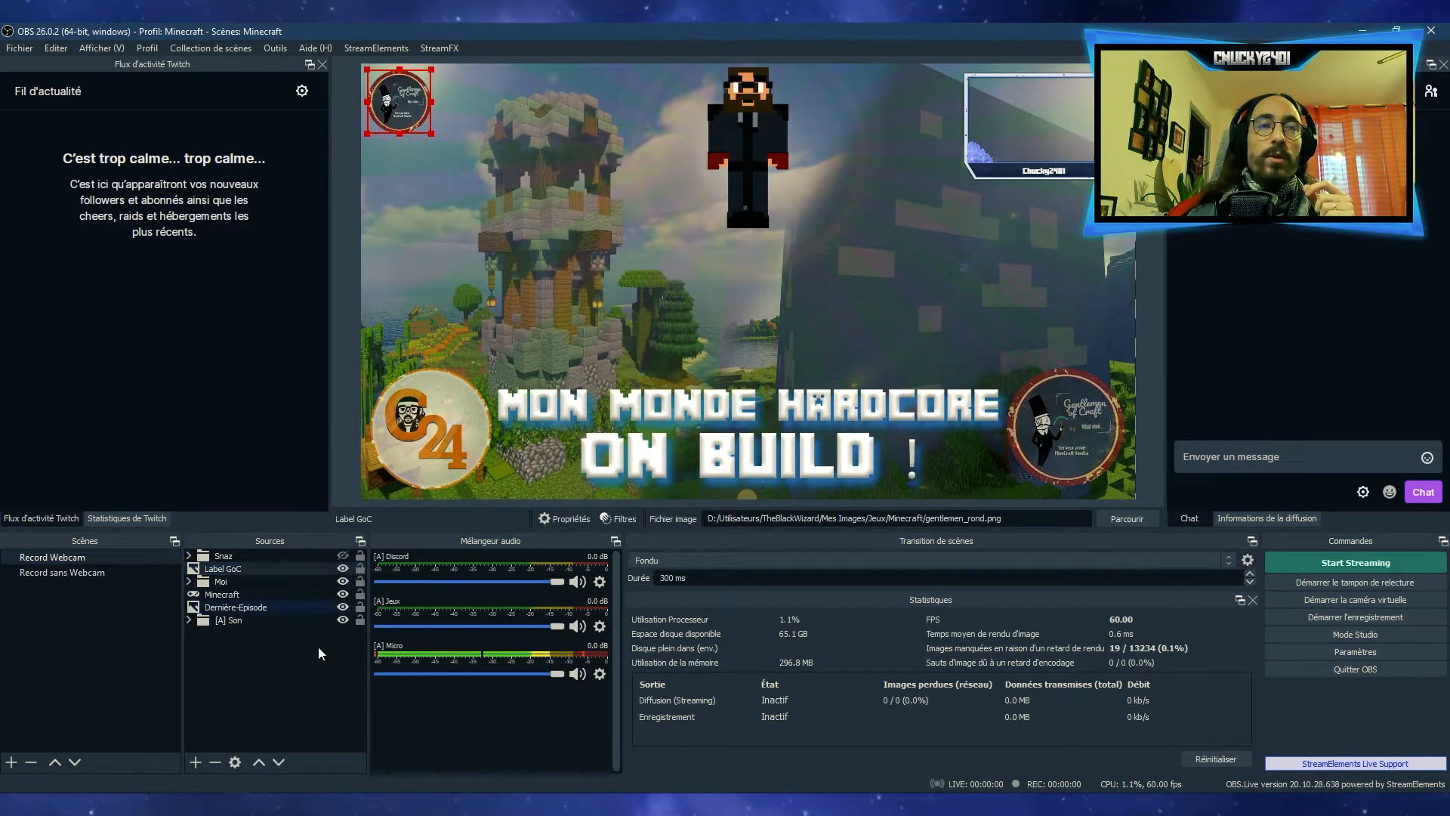
right_click(231, 569)
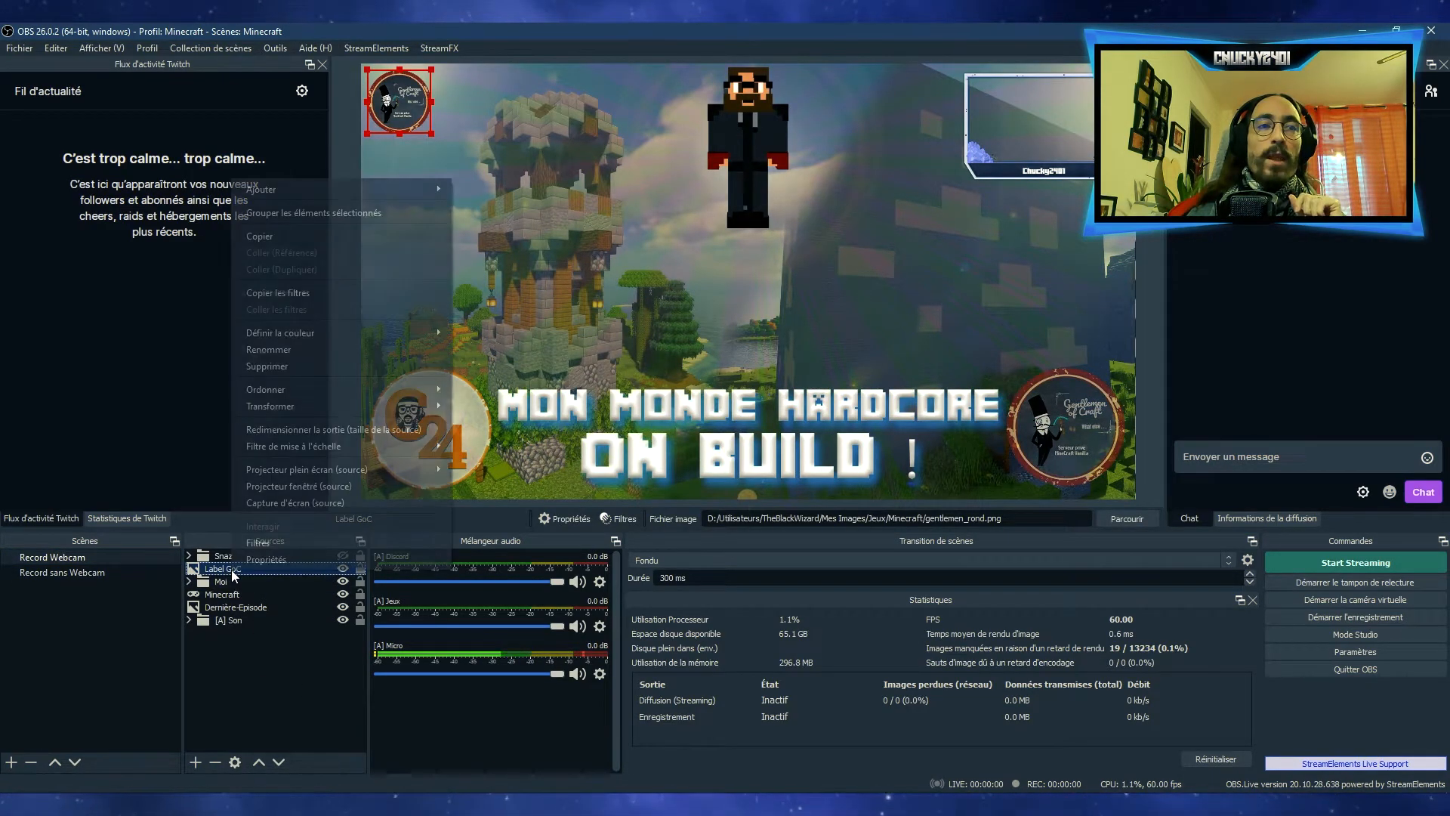
left_click(265, 237)
Delete the Label GoC source from the Record sans Webcam scene
left_click(69, 574)
left_click(219, 686)
left_click(296, 608)
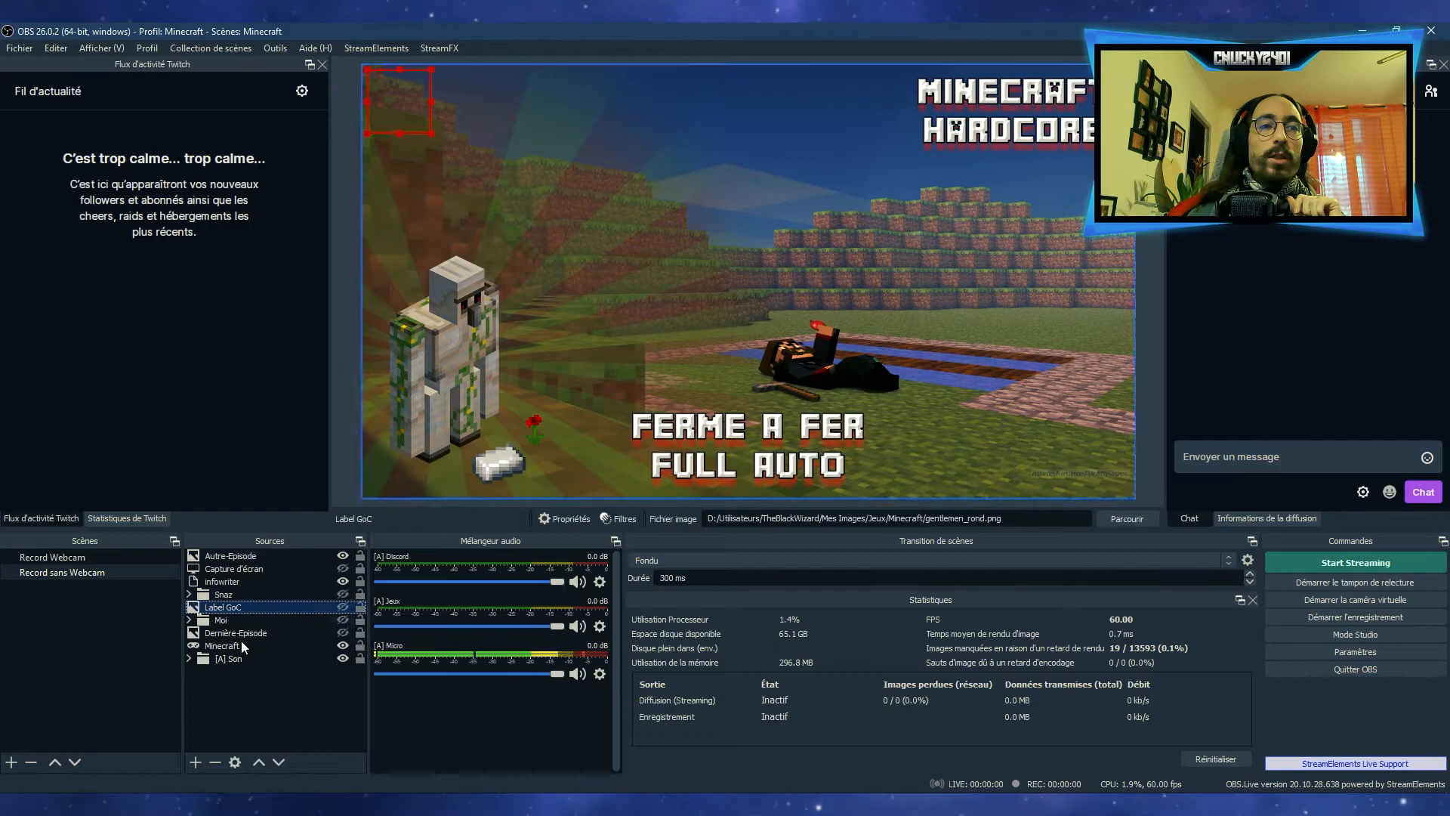
left_click(215, 763)
left_click(769, 432)
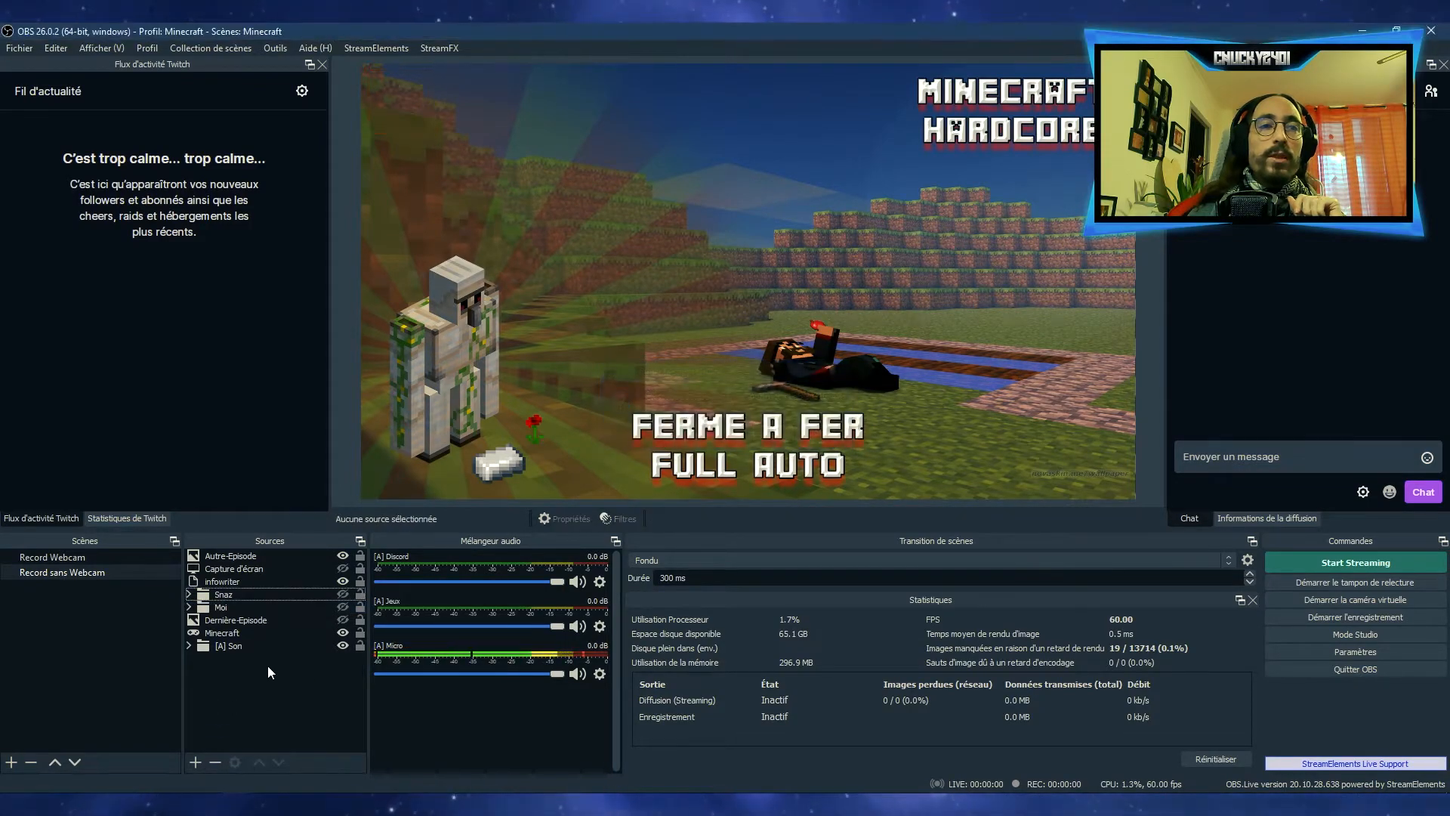
Paste a duplicate of Label GoC into the Record sans Webcam scene and load steve_smashified_by_obsessor23-d9ryhp3.png as its image
right_click(255, 669)
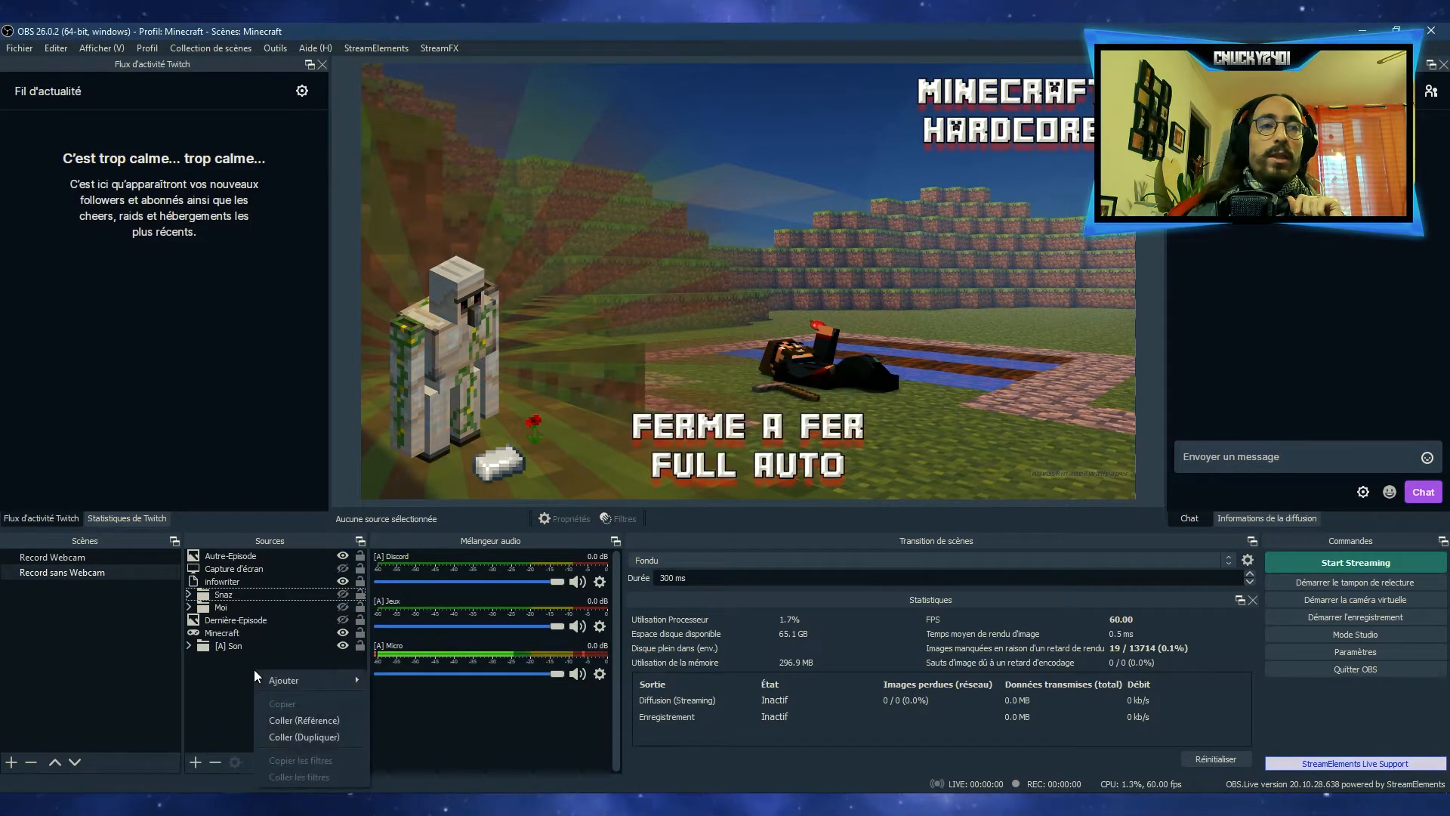
left_click(342, 731)
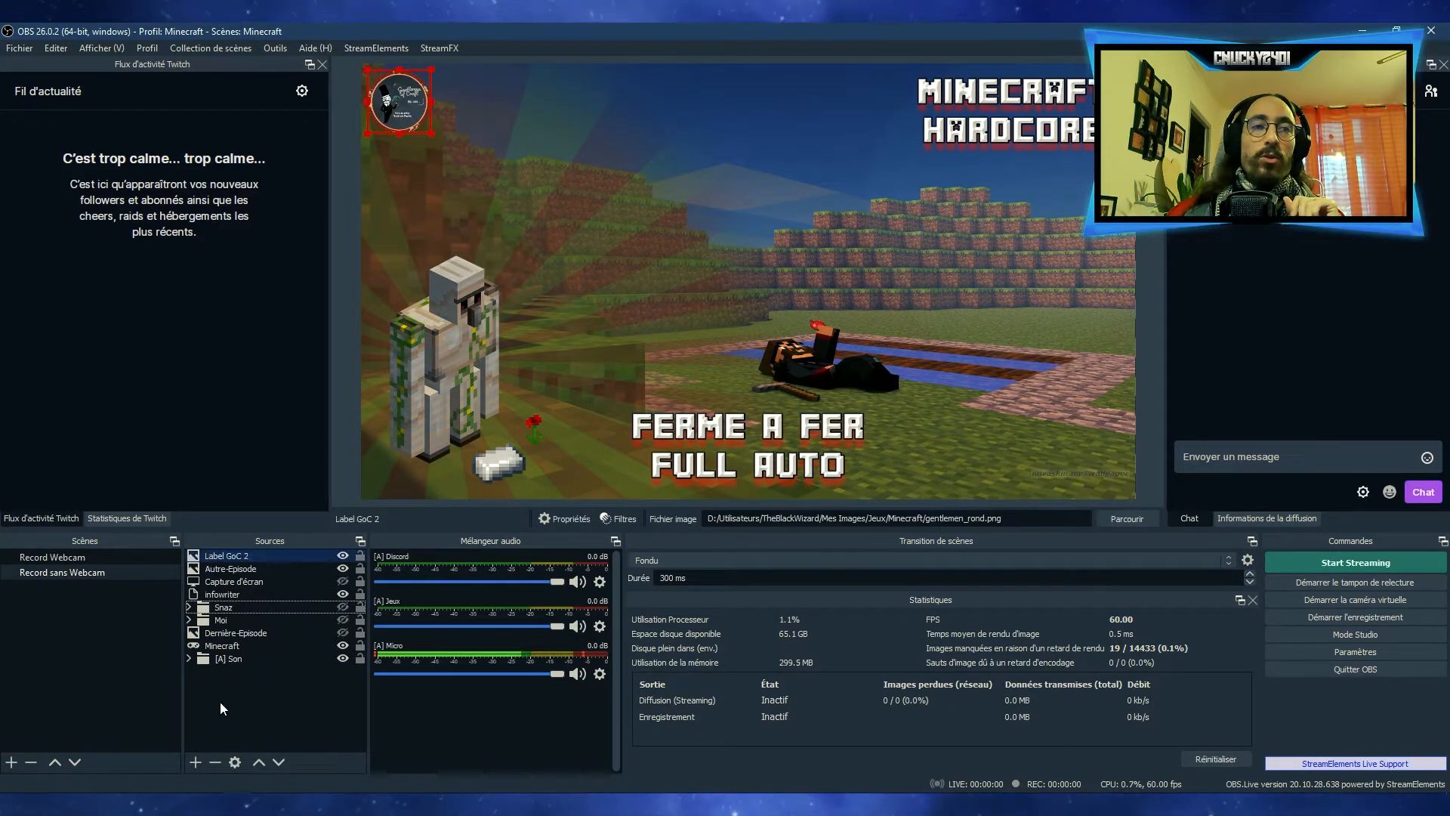
double_click(239, 555)
left_click(950, 543)
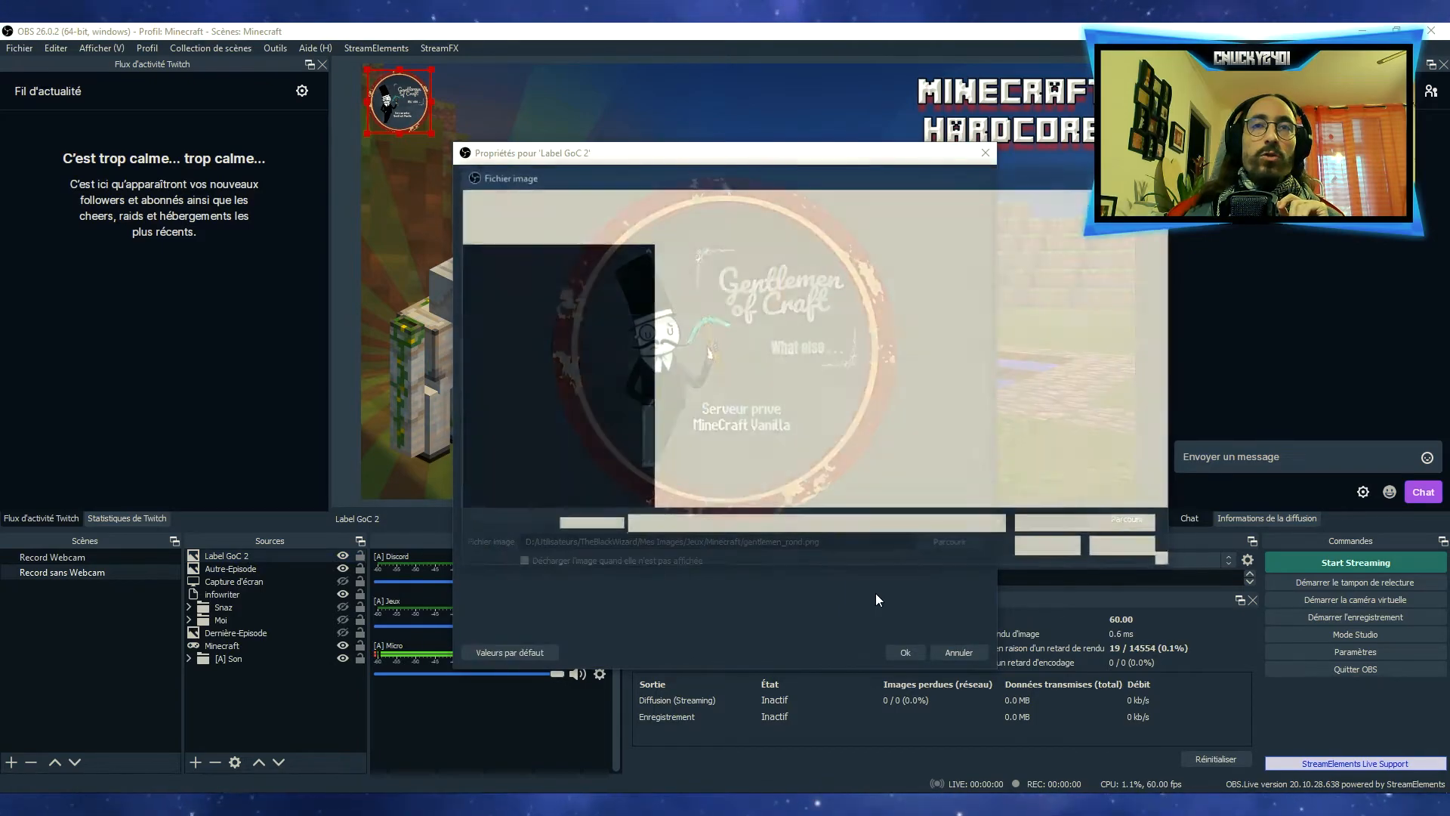
double_click(728, 394)
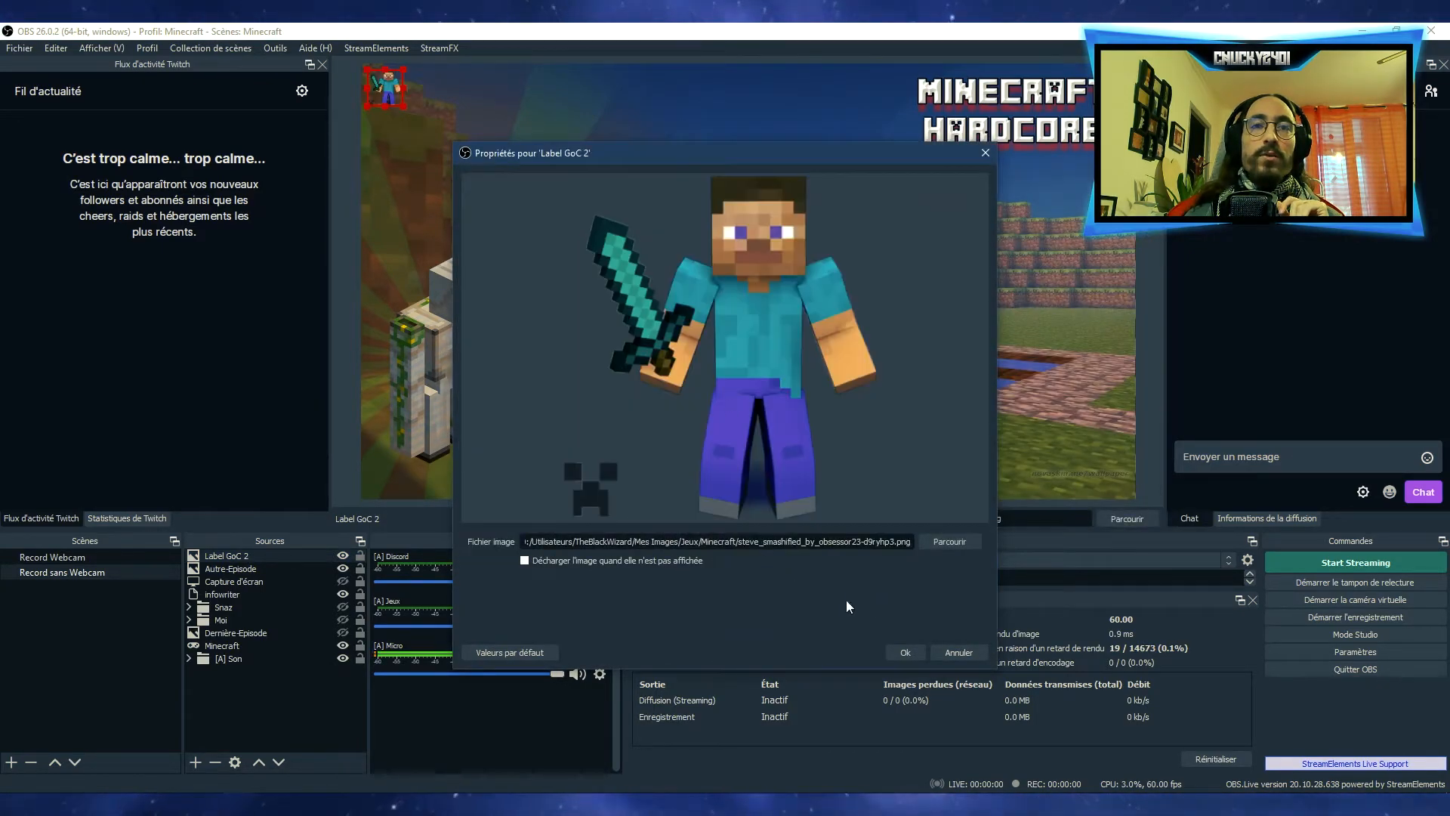
left_click(903, 651)
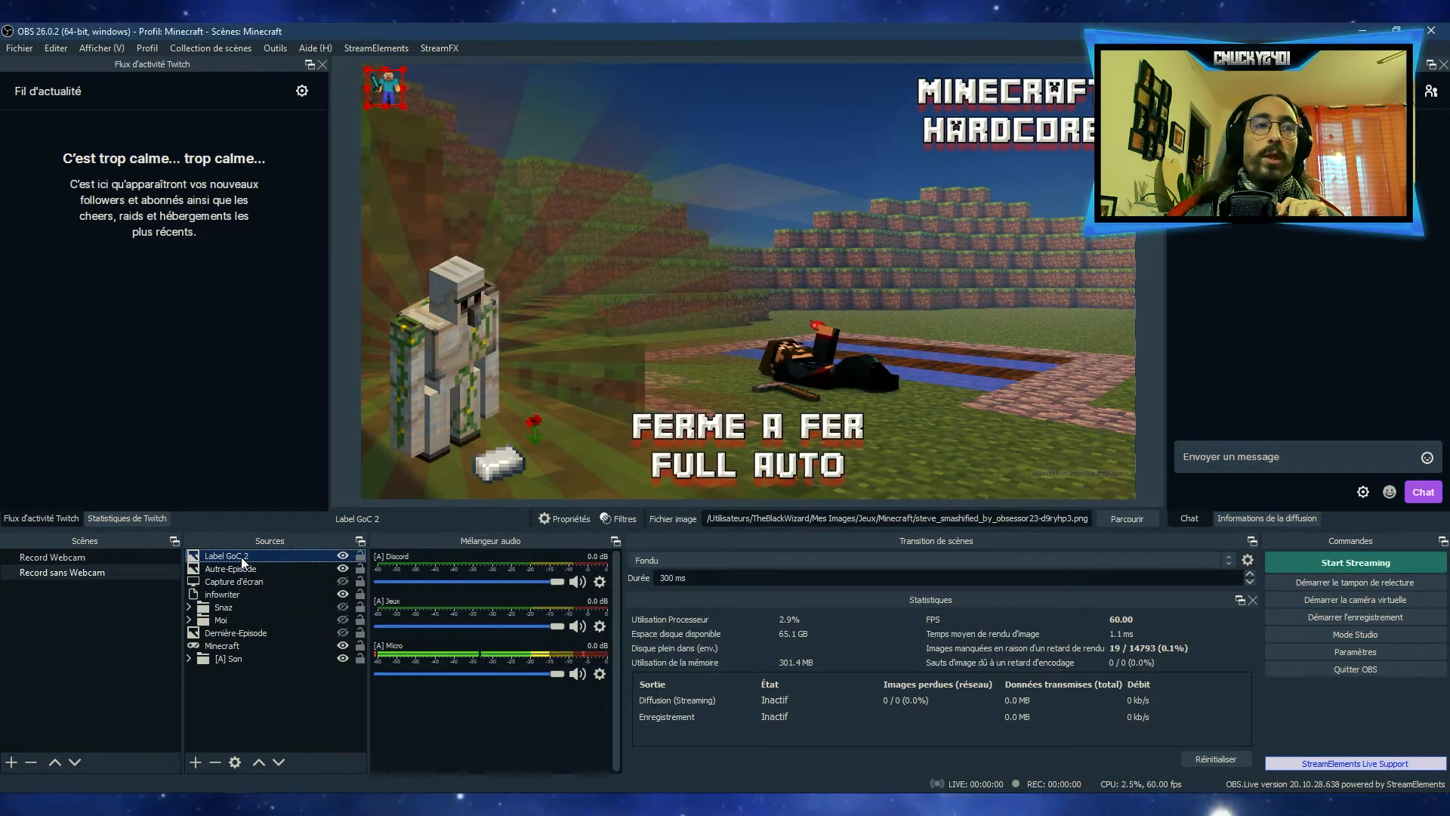
Compare the label image in the Record Webcam scene with its duplicate in Record sans Webcam
left_click(274, 691)
left_click(56, 554)
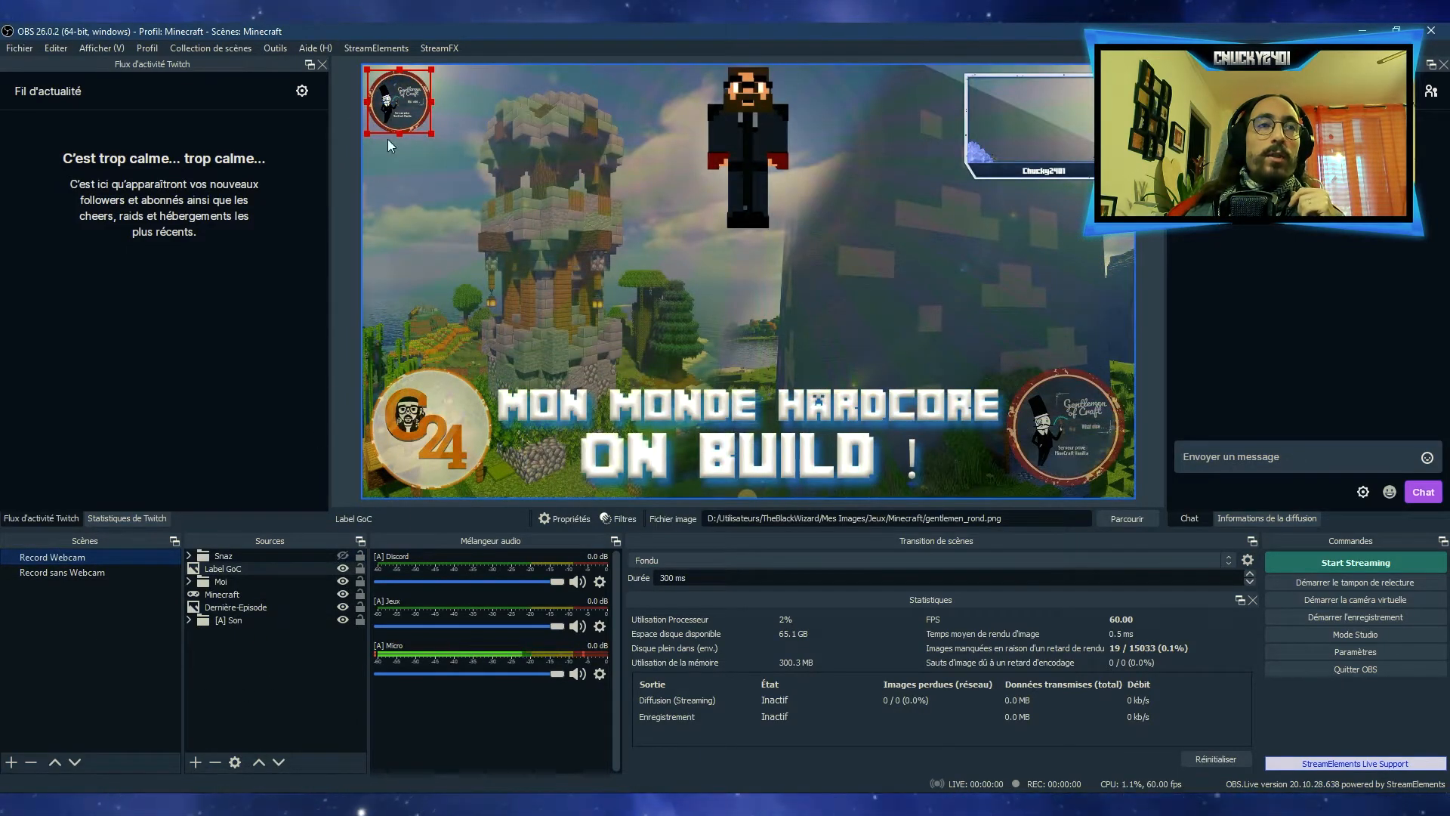
left_click(65, 573)
Delete the duplicated Label GoC 2 source from the Record sans Webcam scene
left_click(249, 557)
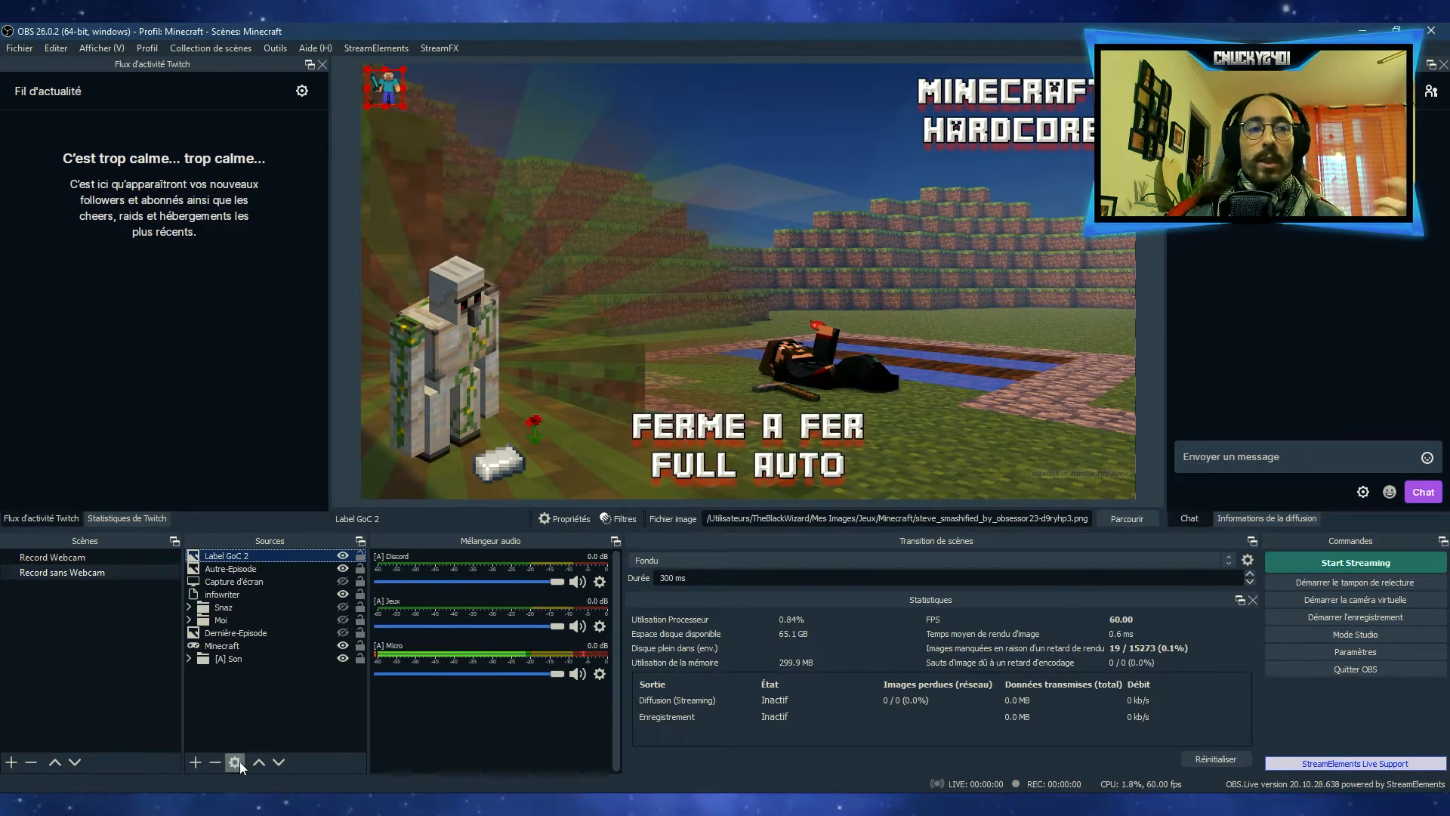
left_click(216, 762)
left_click(772, 429)
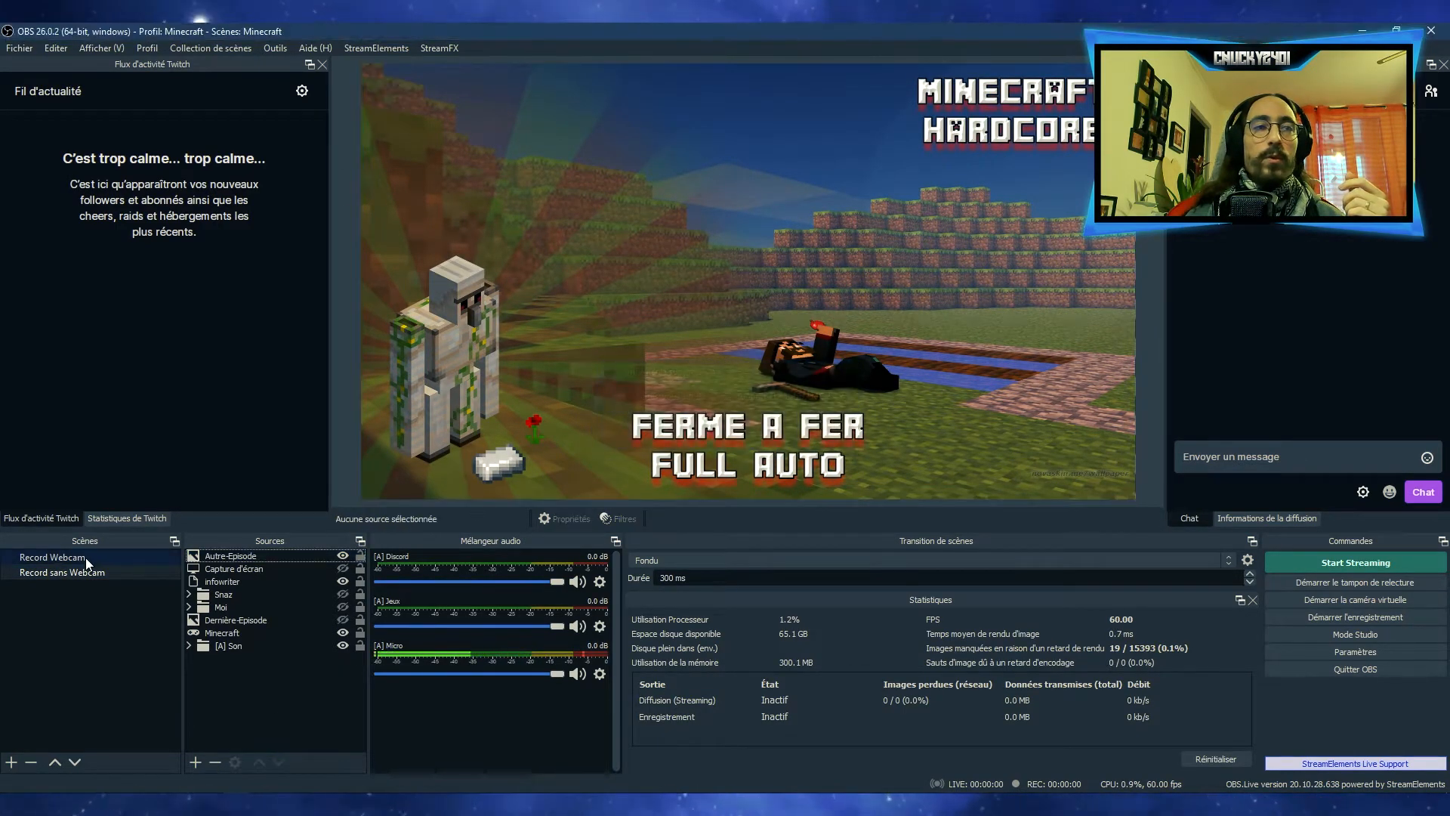
Delete the Label GoC source from the Record Webcam scene
left_click(85, 558)
right_click(242, 566)
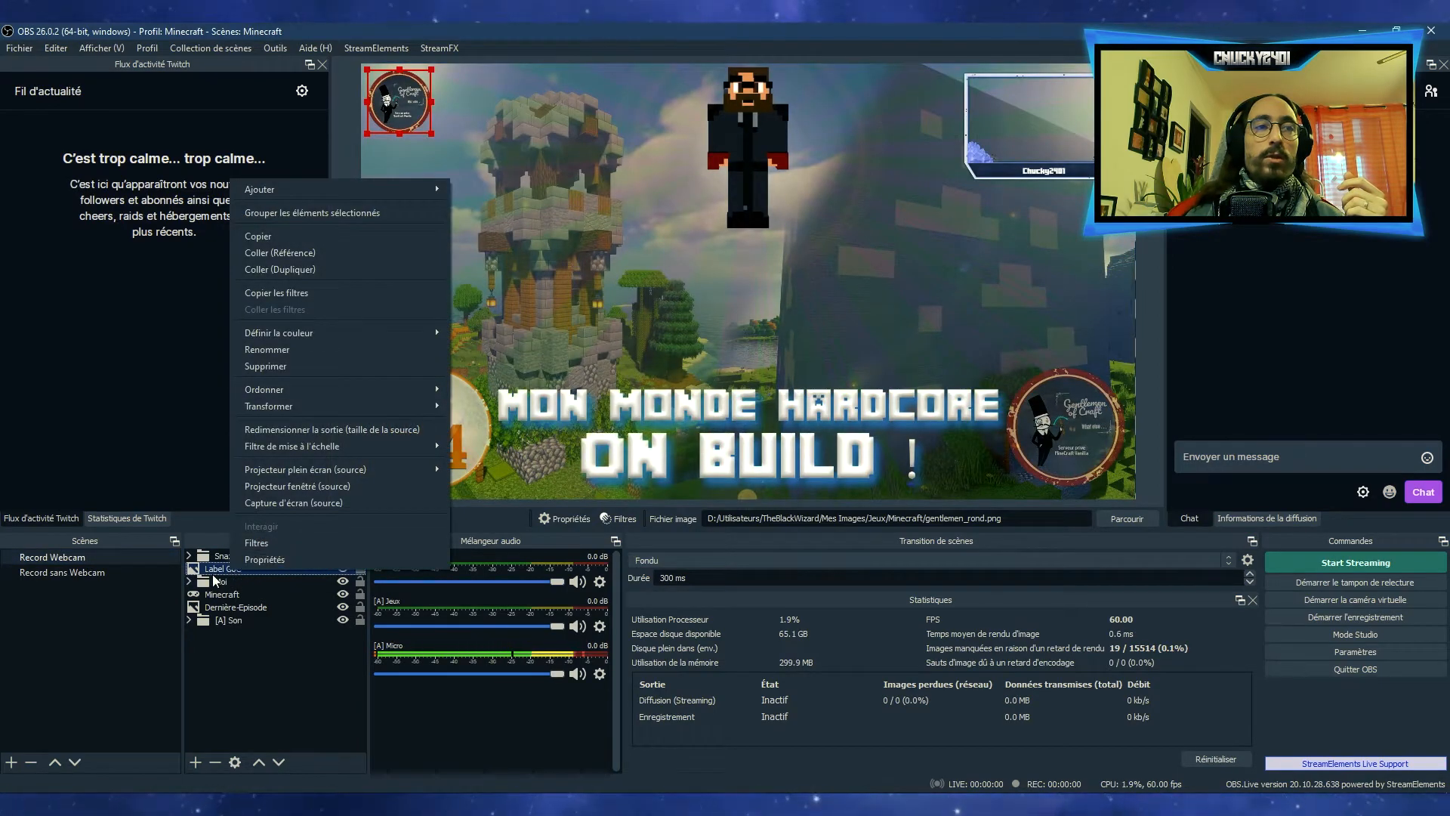
left_click(219, 576)
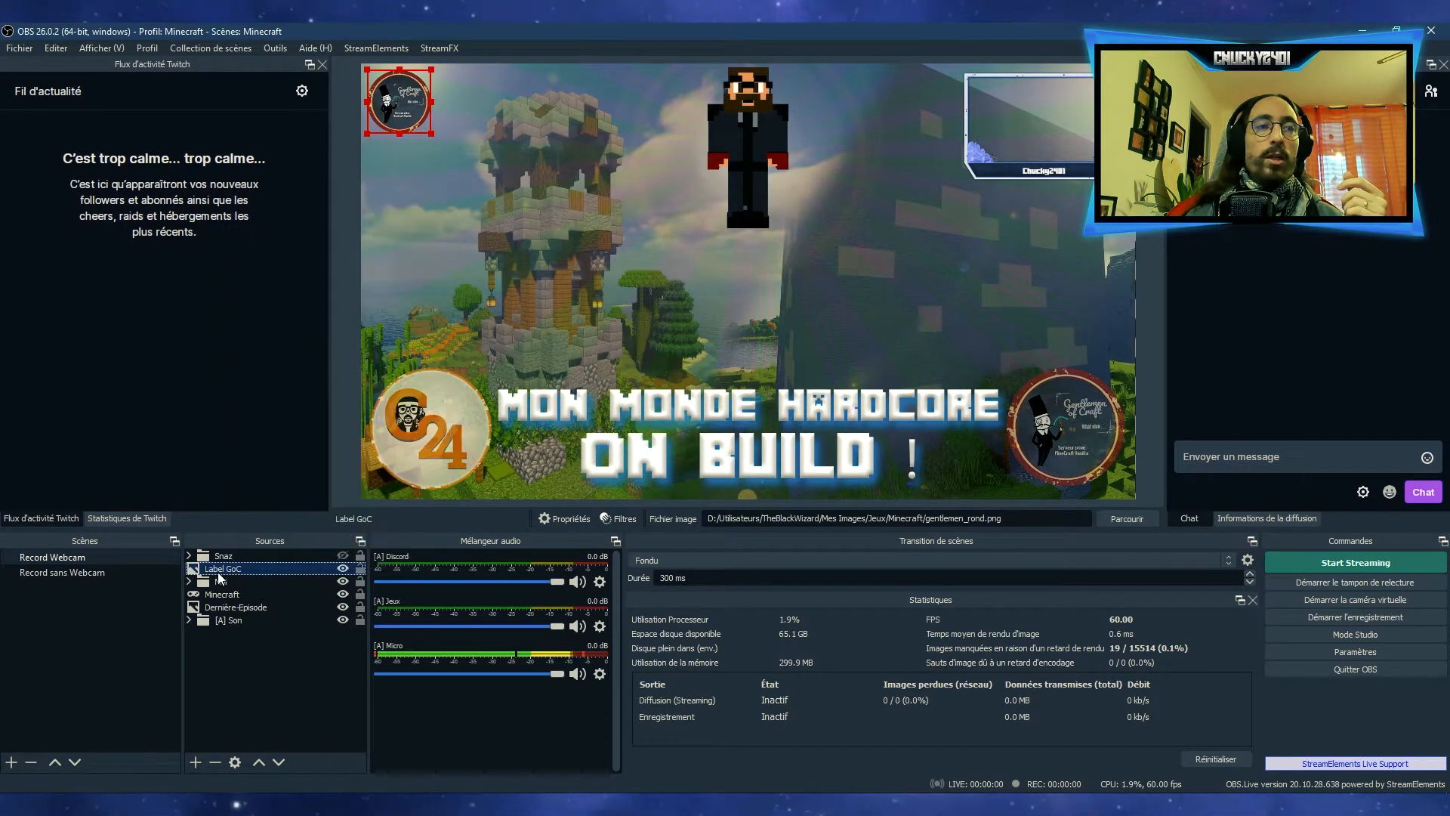
left_click(215, 761)
left_click(773, 433)
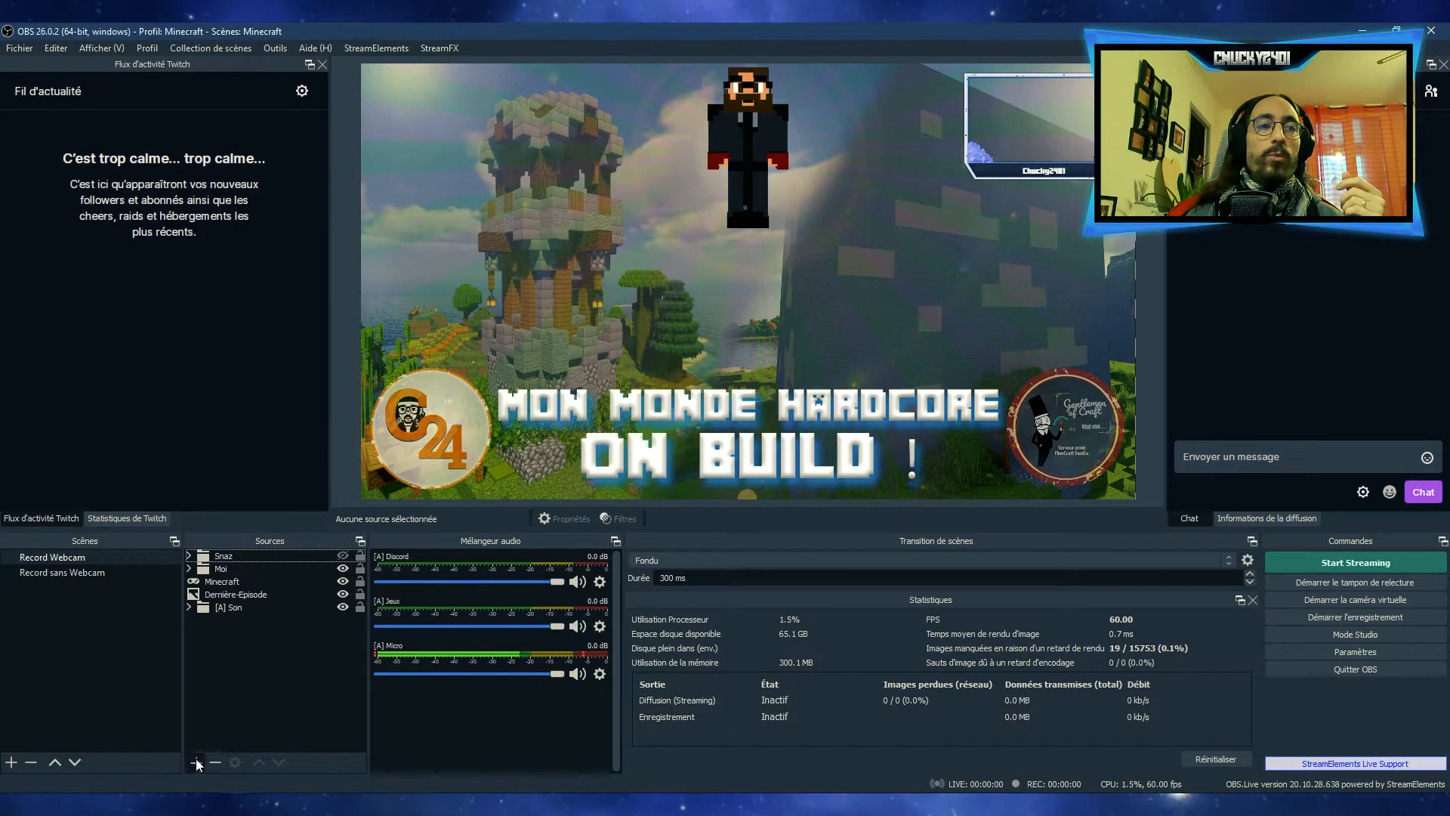
left_click(195, 762)
left_click(66, 716)
right_click(245, 665)
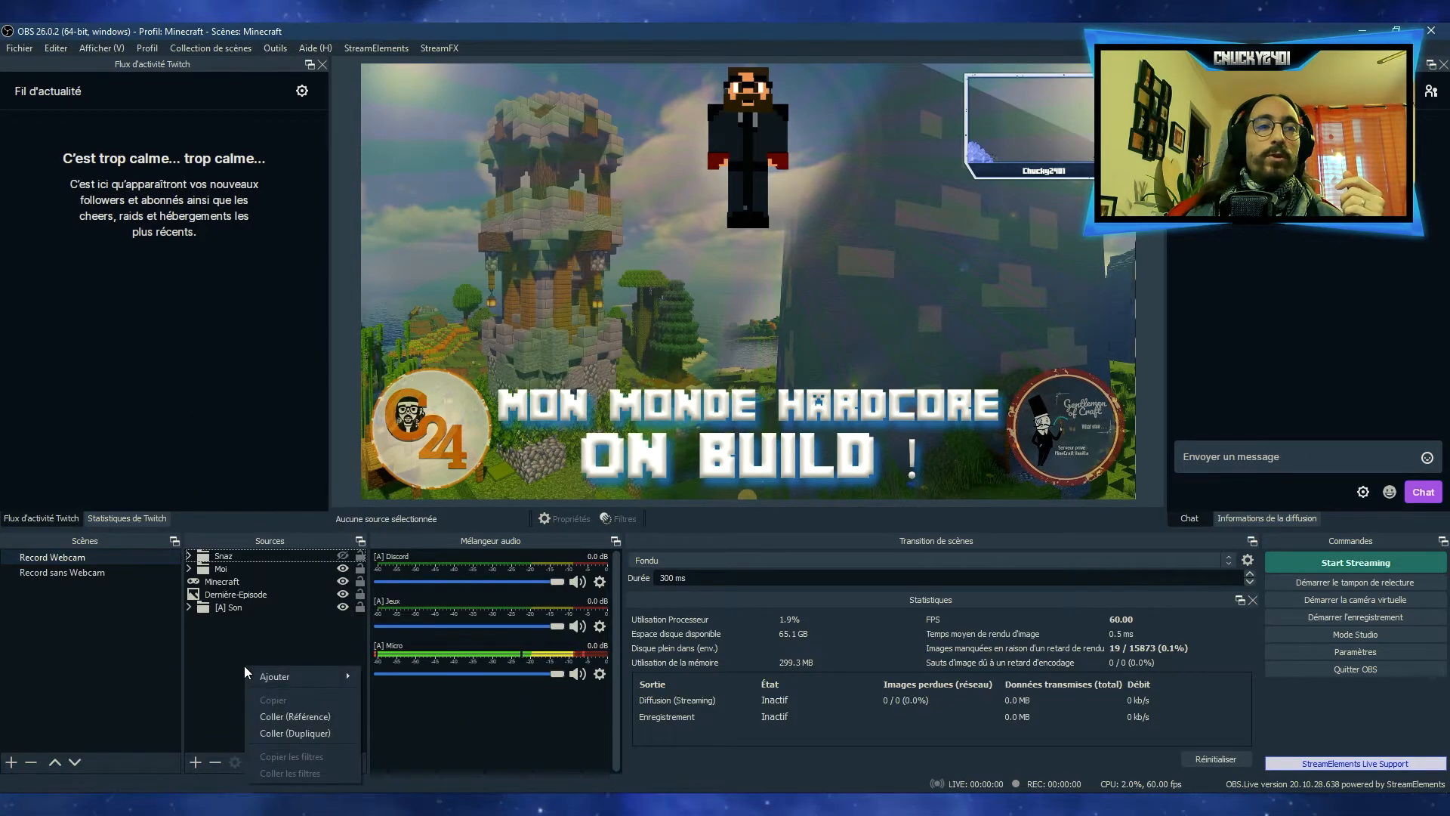
Ungroup the Snaz group in the Record Webcam scene
left_click(234, 555)
right_click(232, 555)
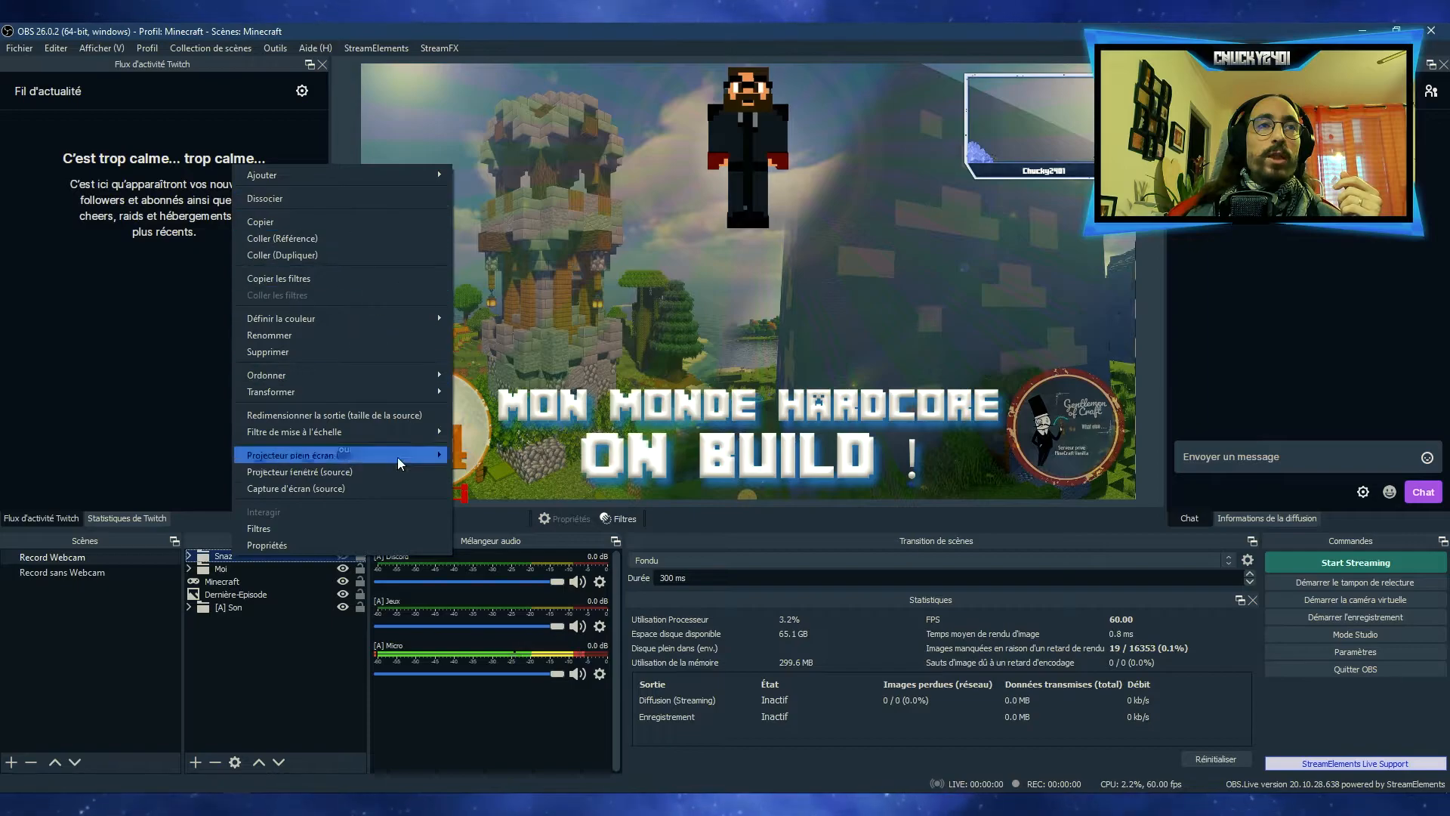
left_click(293, 200)
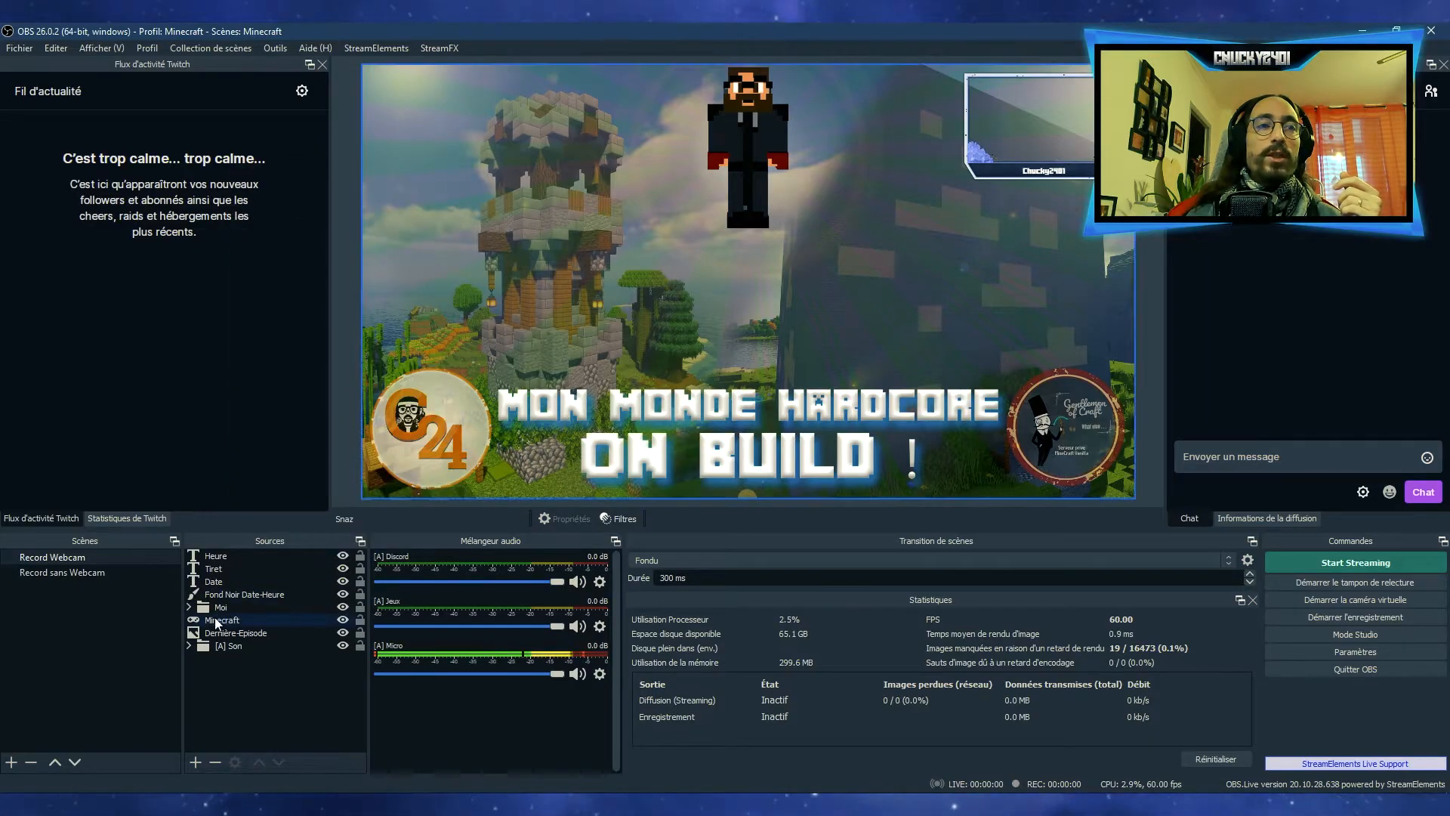
left_click(270, 674)
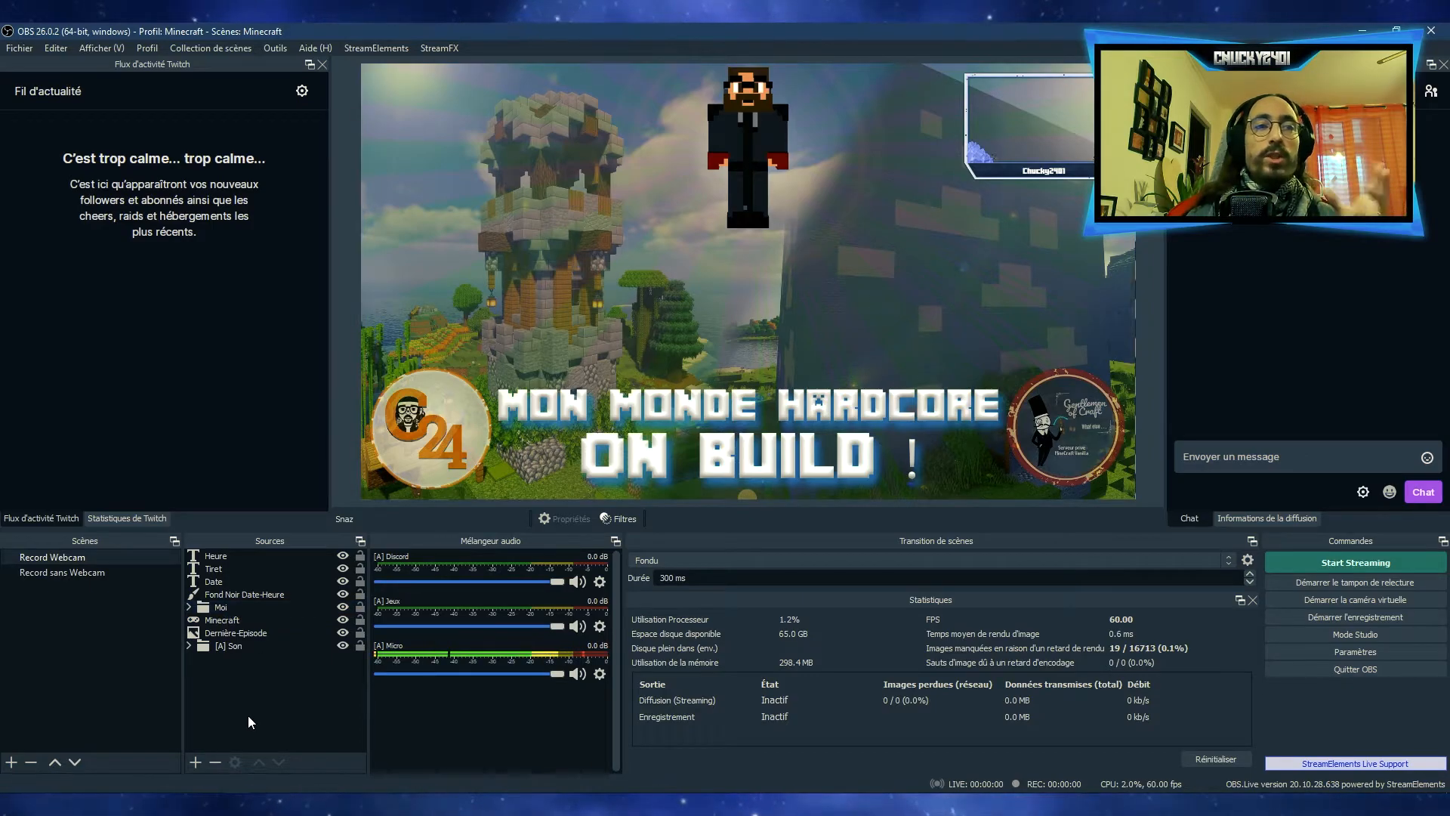
left_click(229, 568)
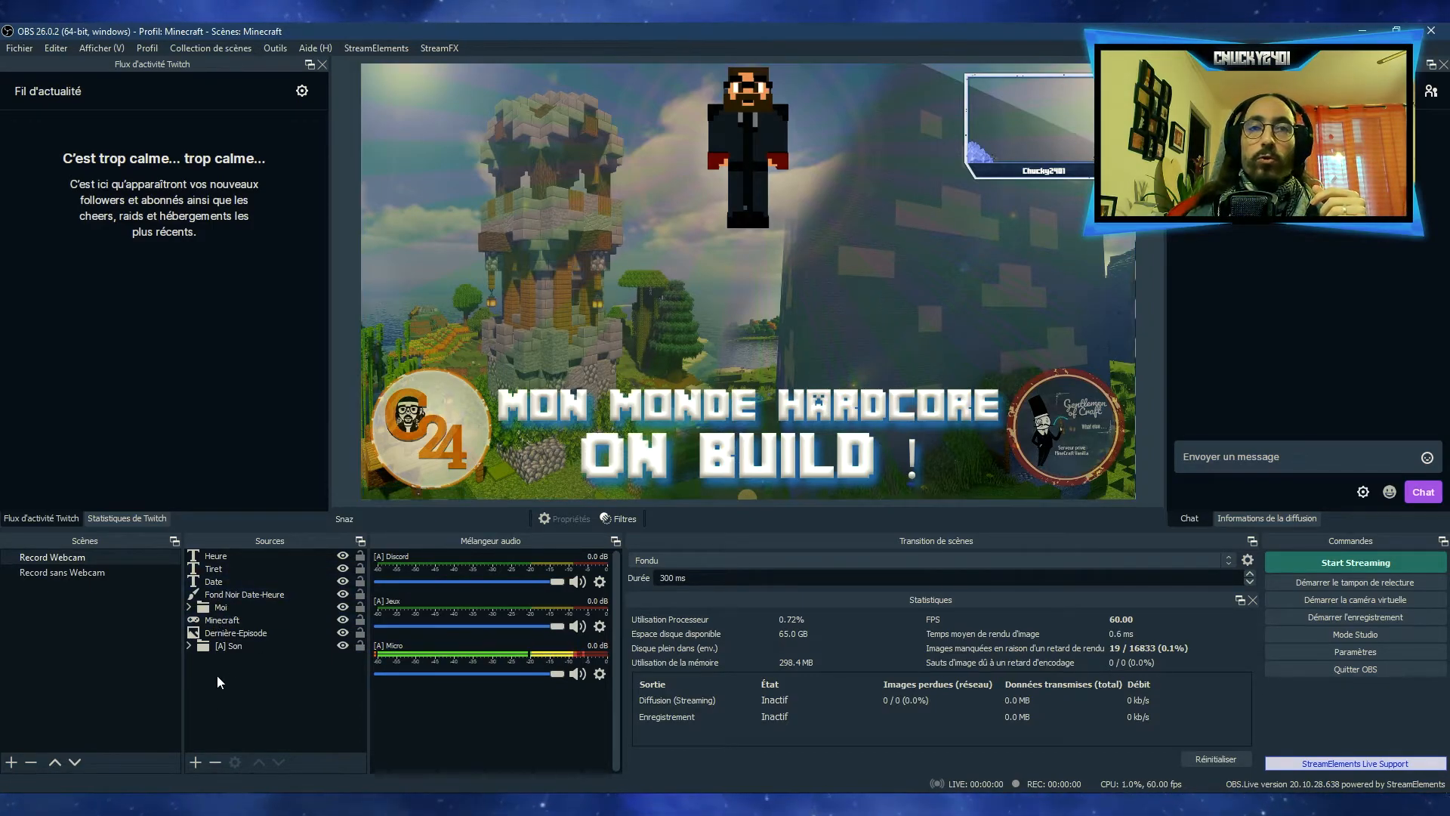
left_click(243, 557)
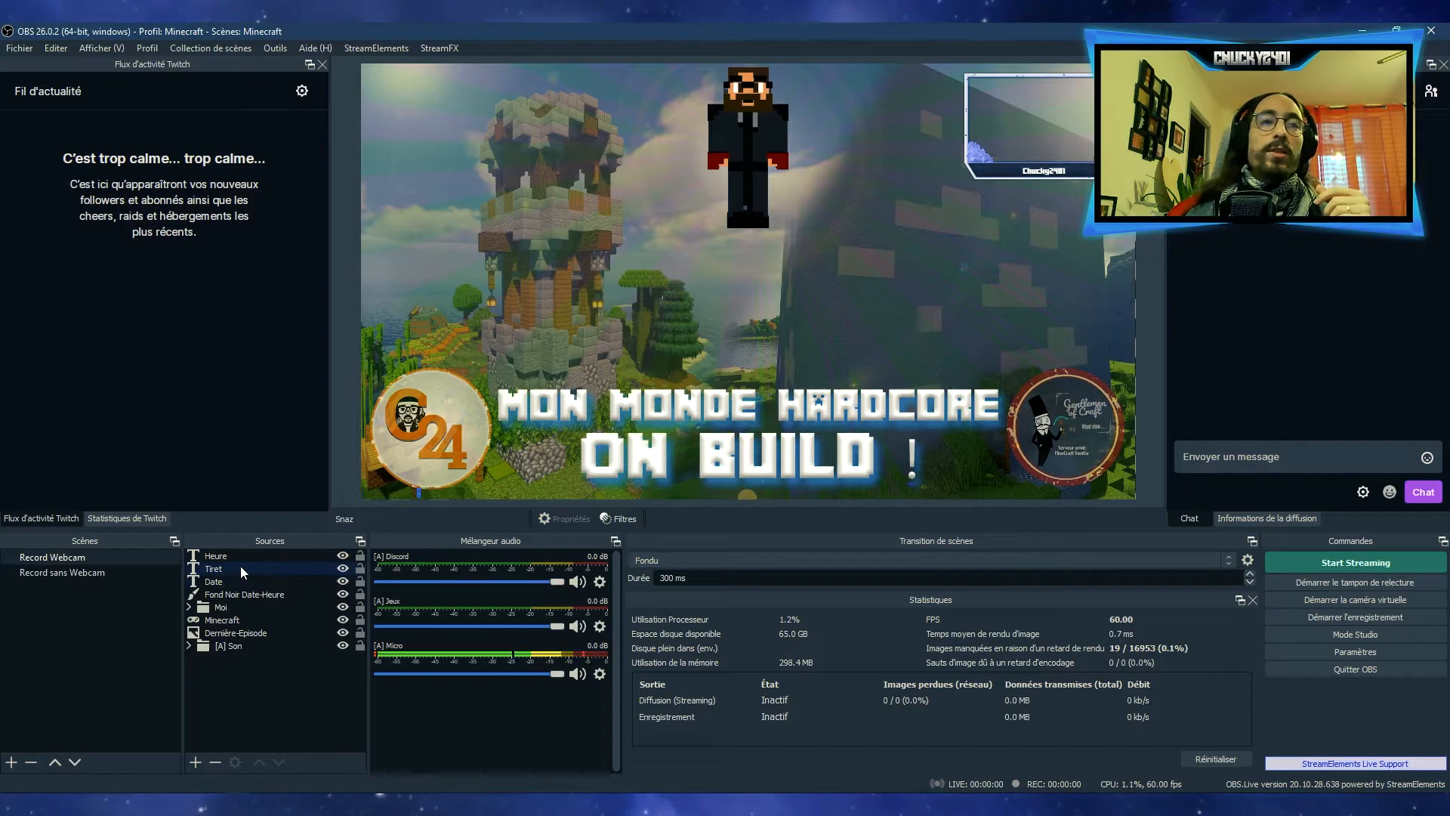
left_click(233, 665)
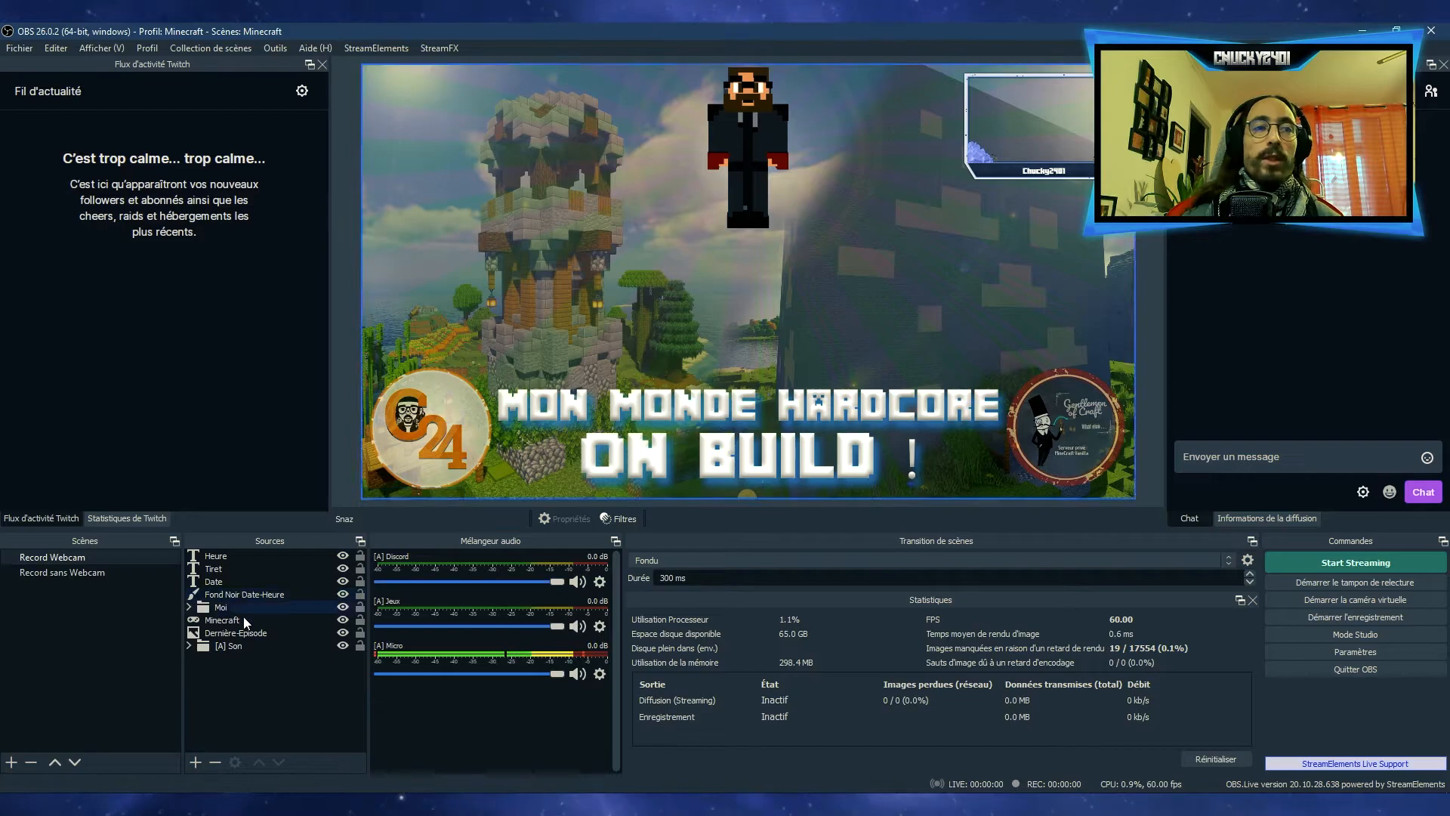
Examine the Dernière-Episode source's properties and its image file browser, leaving both without changes
left_click(230, 633)
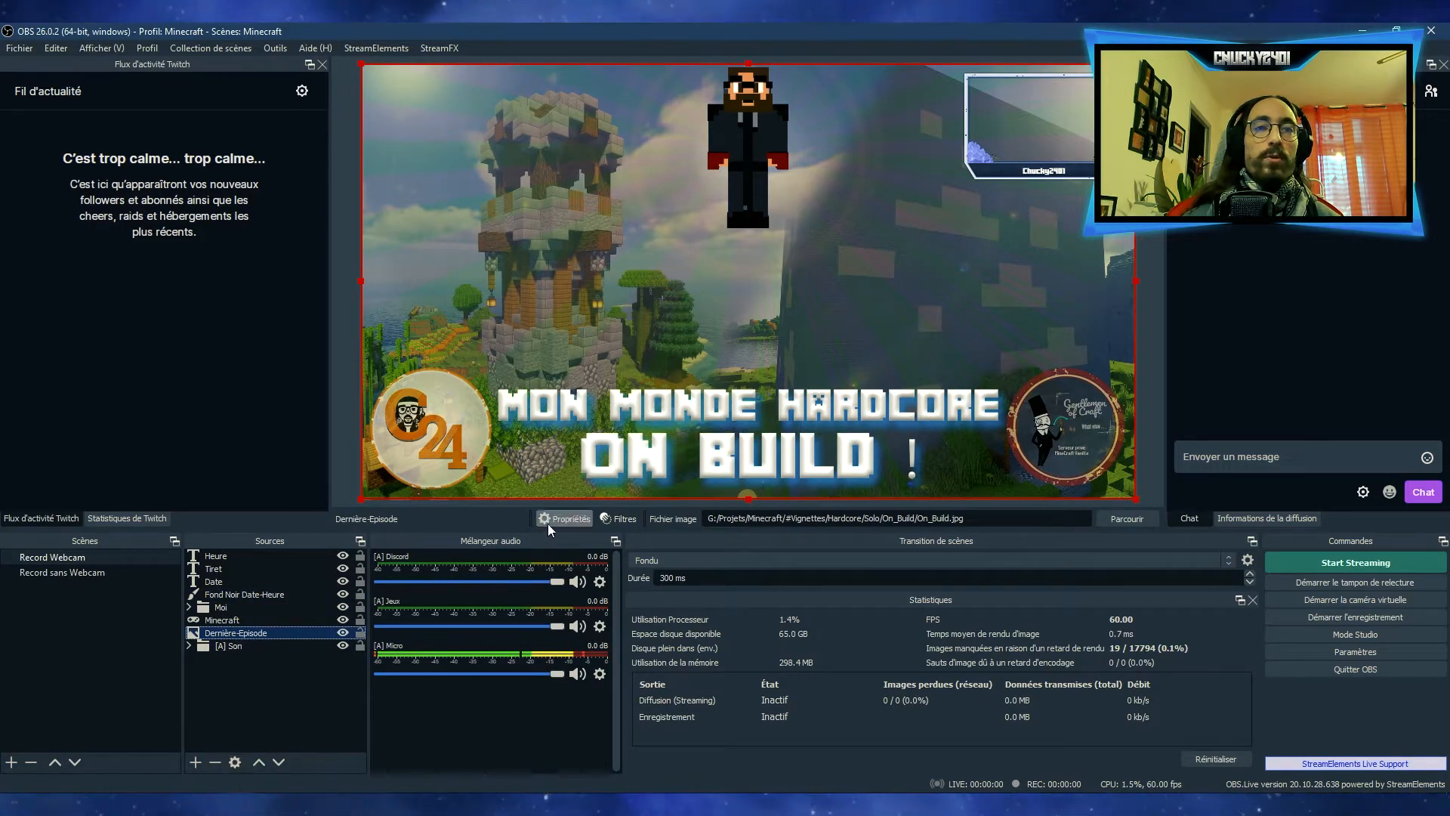
left_click(235, 762)
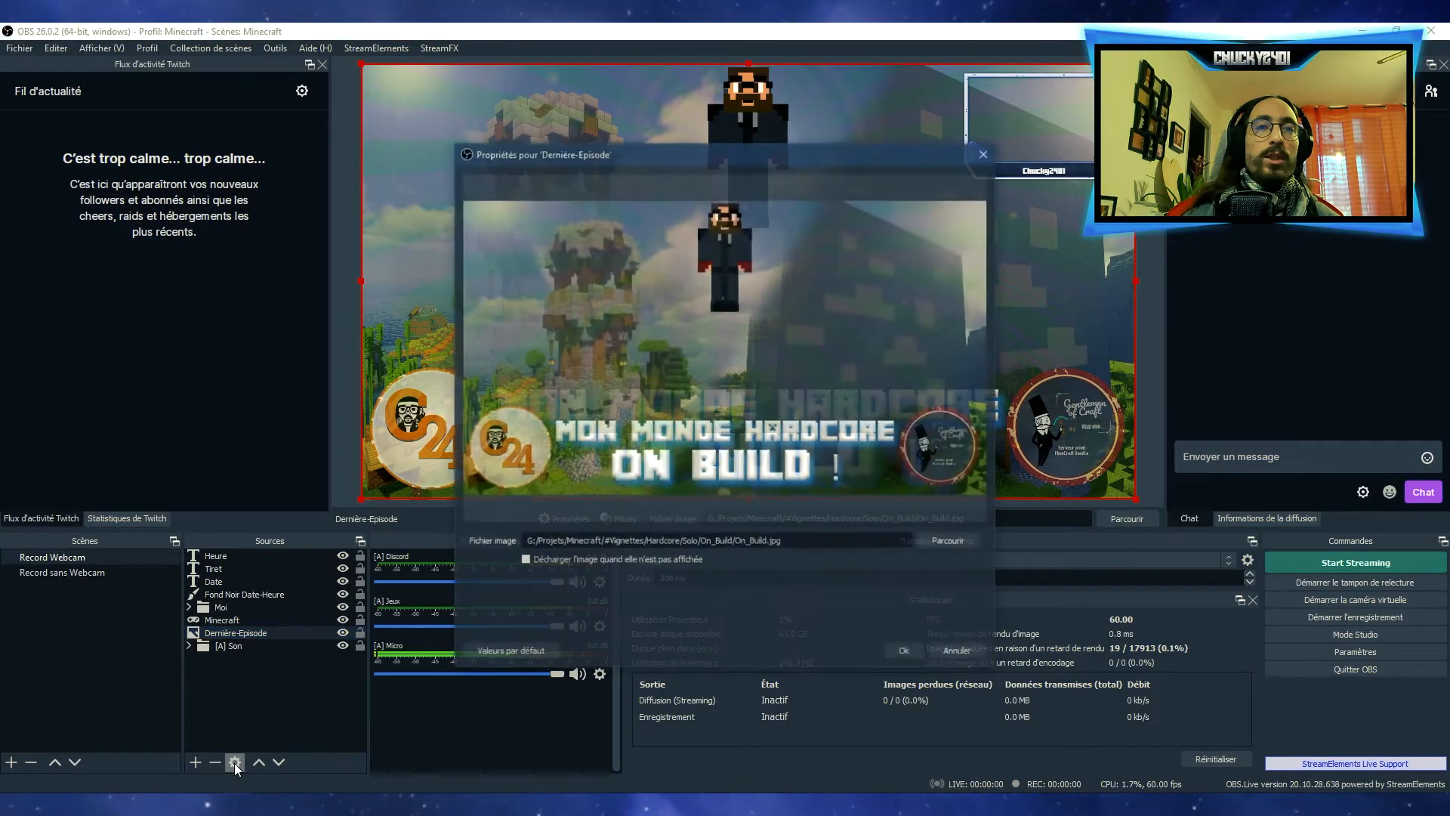
left_click(947, 650)
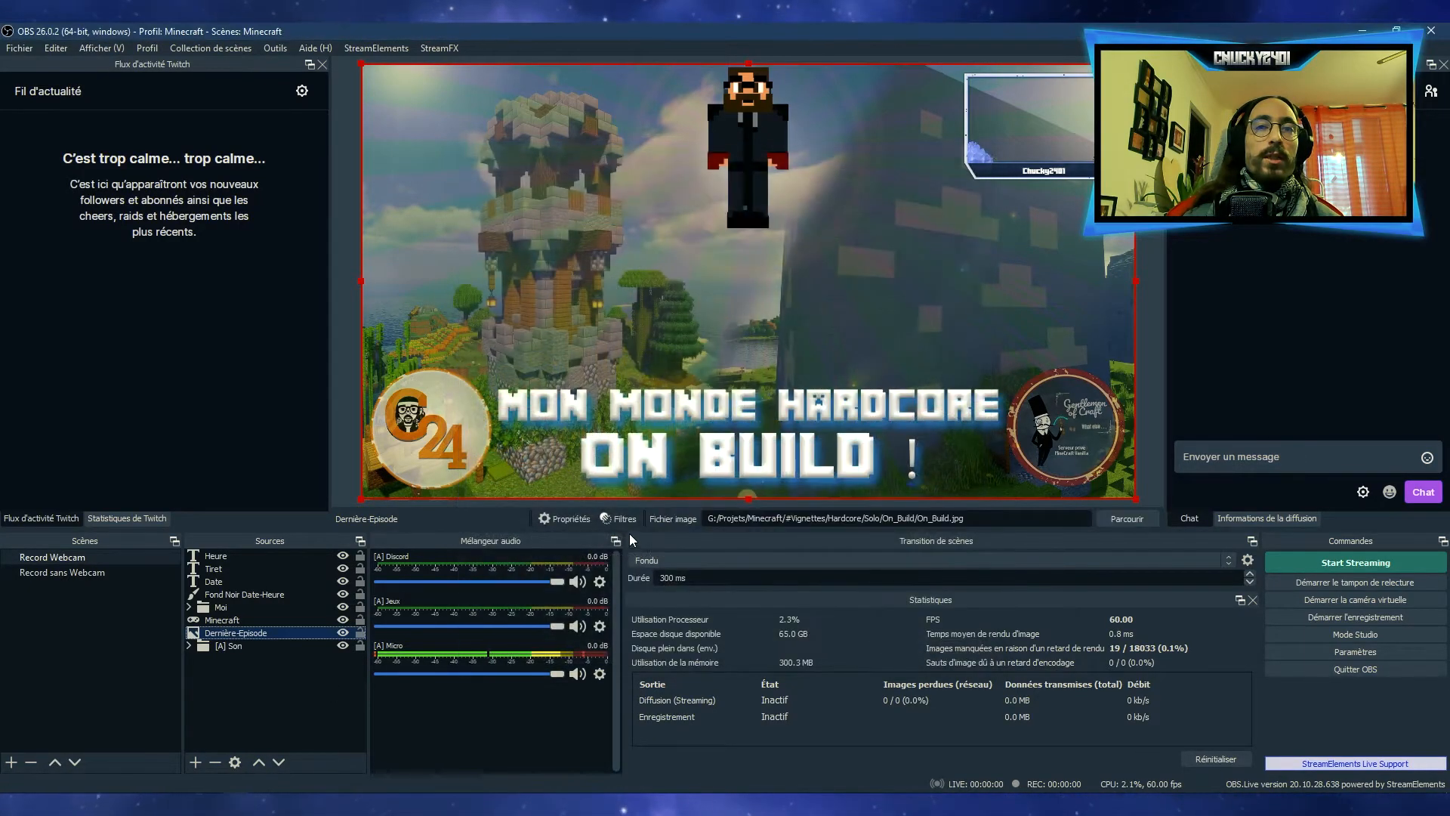
double_click(559, 519)
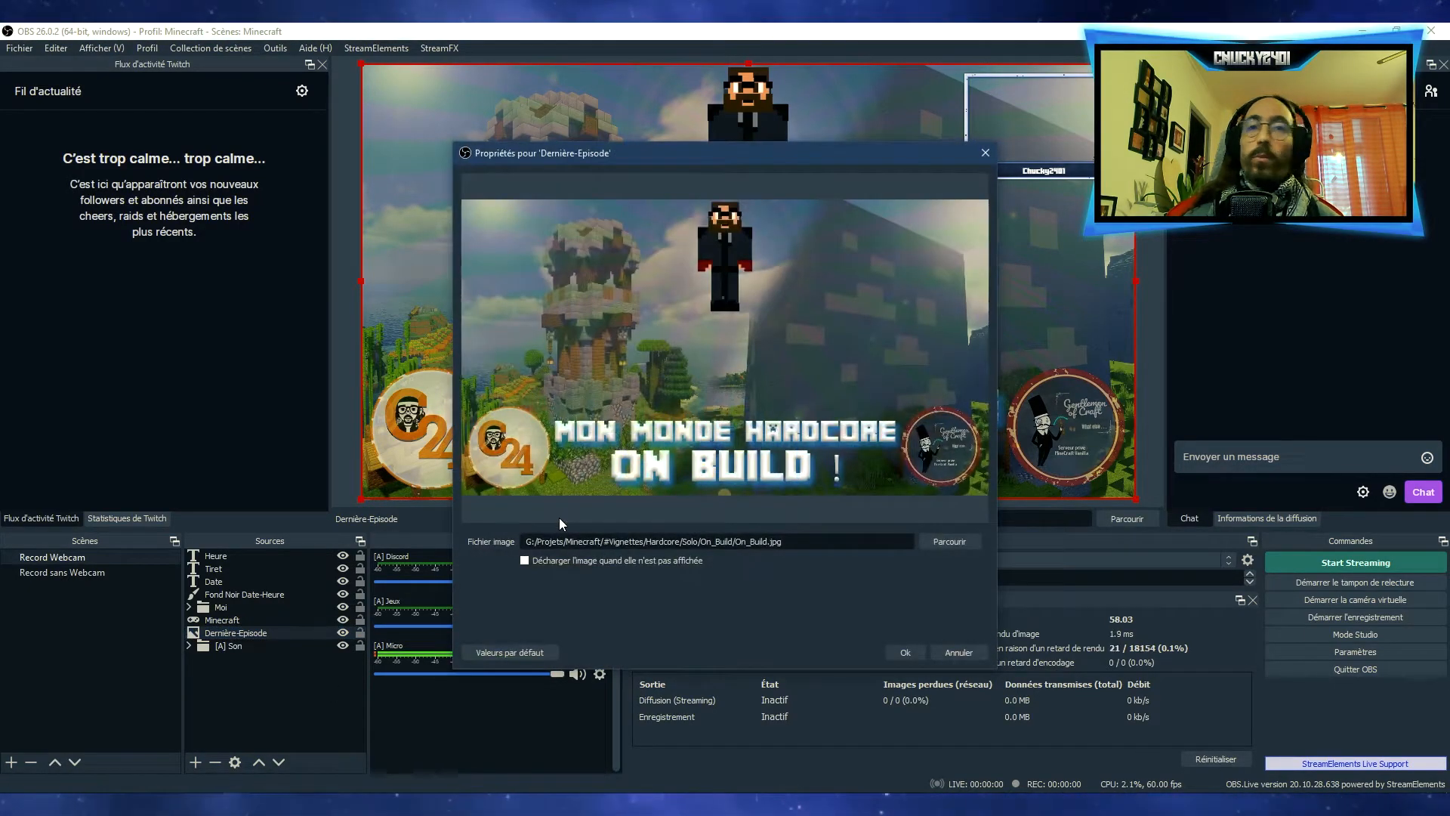
left_click(959, 651)
left_click(1120, 526)
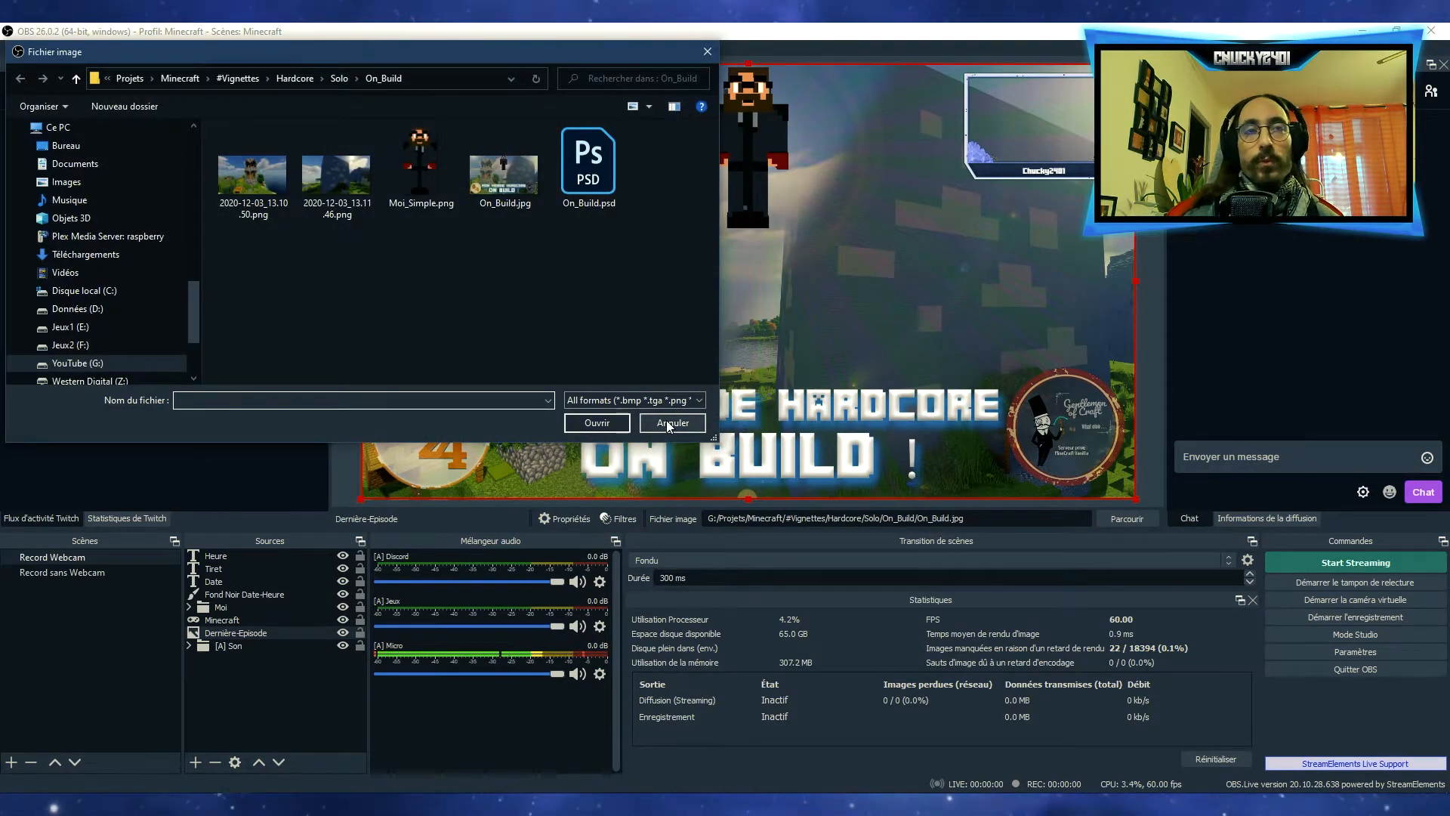
left_click(669, 424)
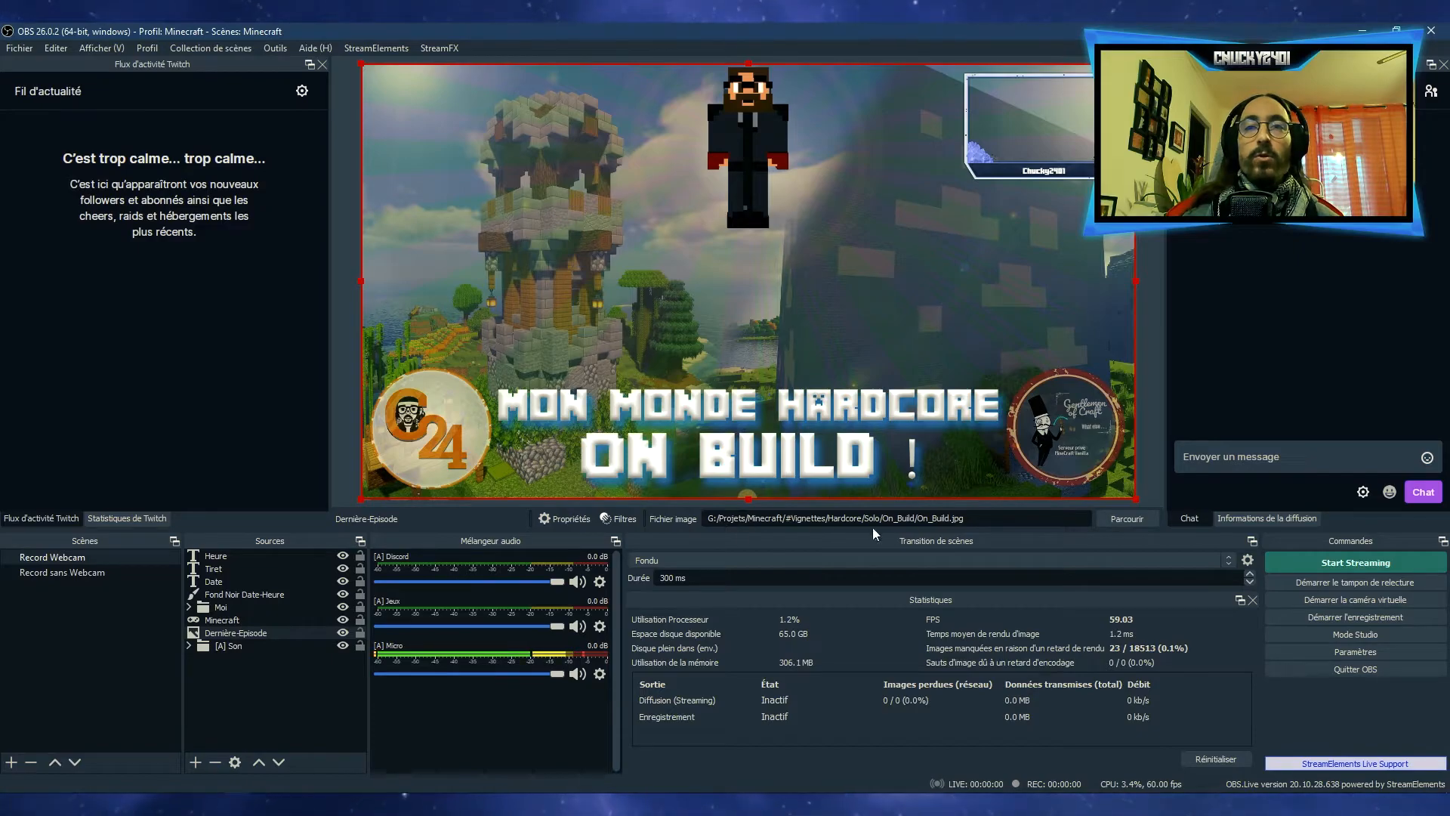
left_click(577, 519)
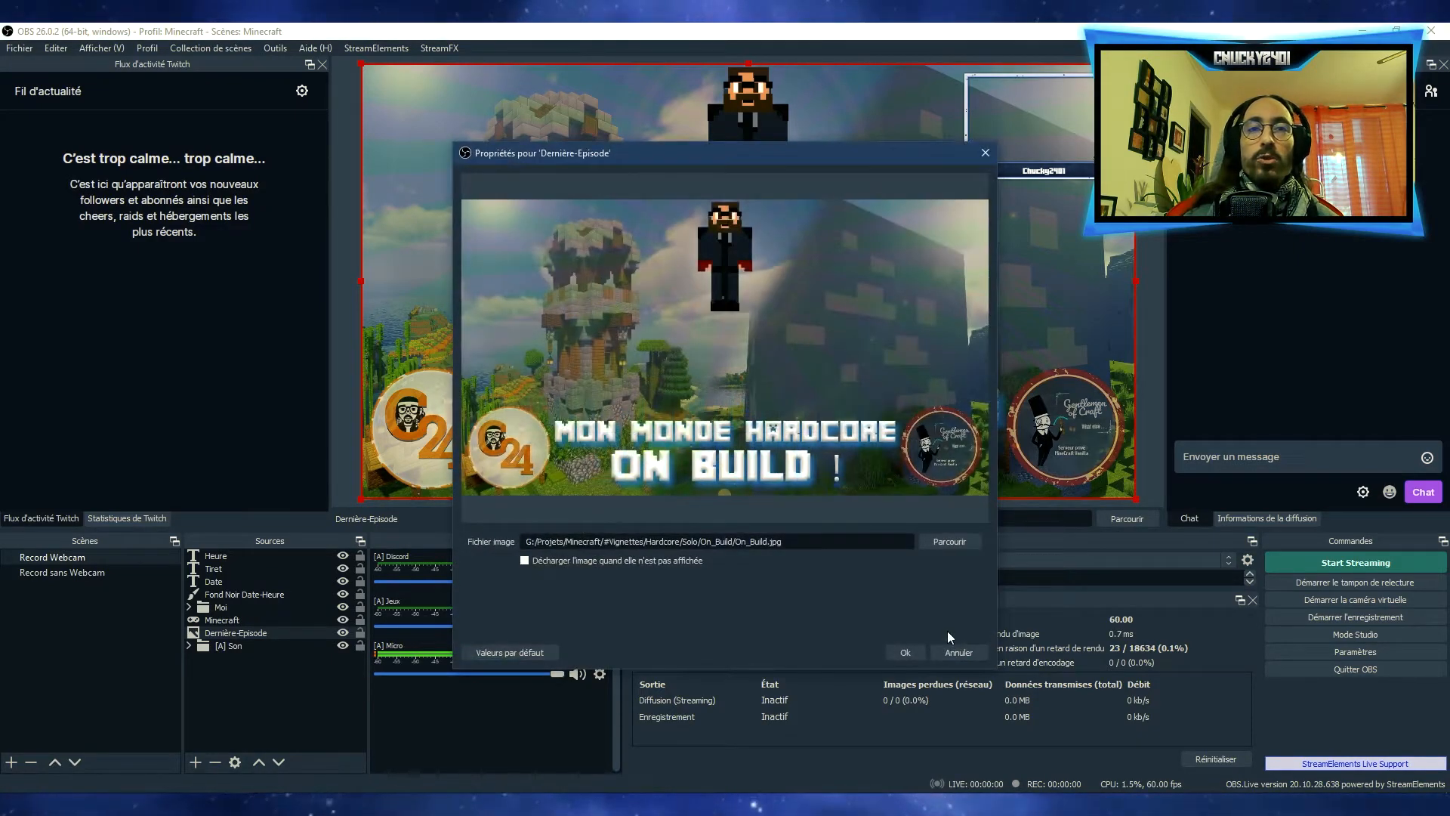
left_click(956, 652)
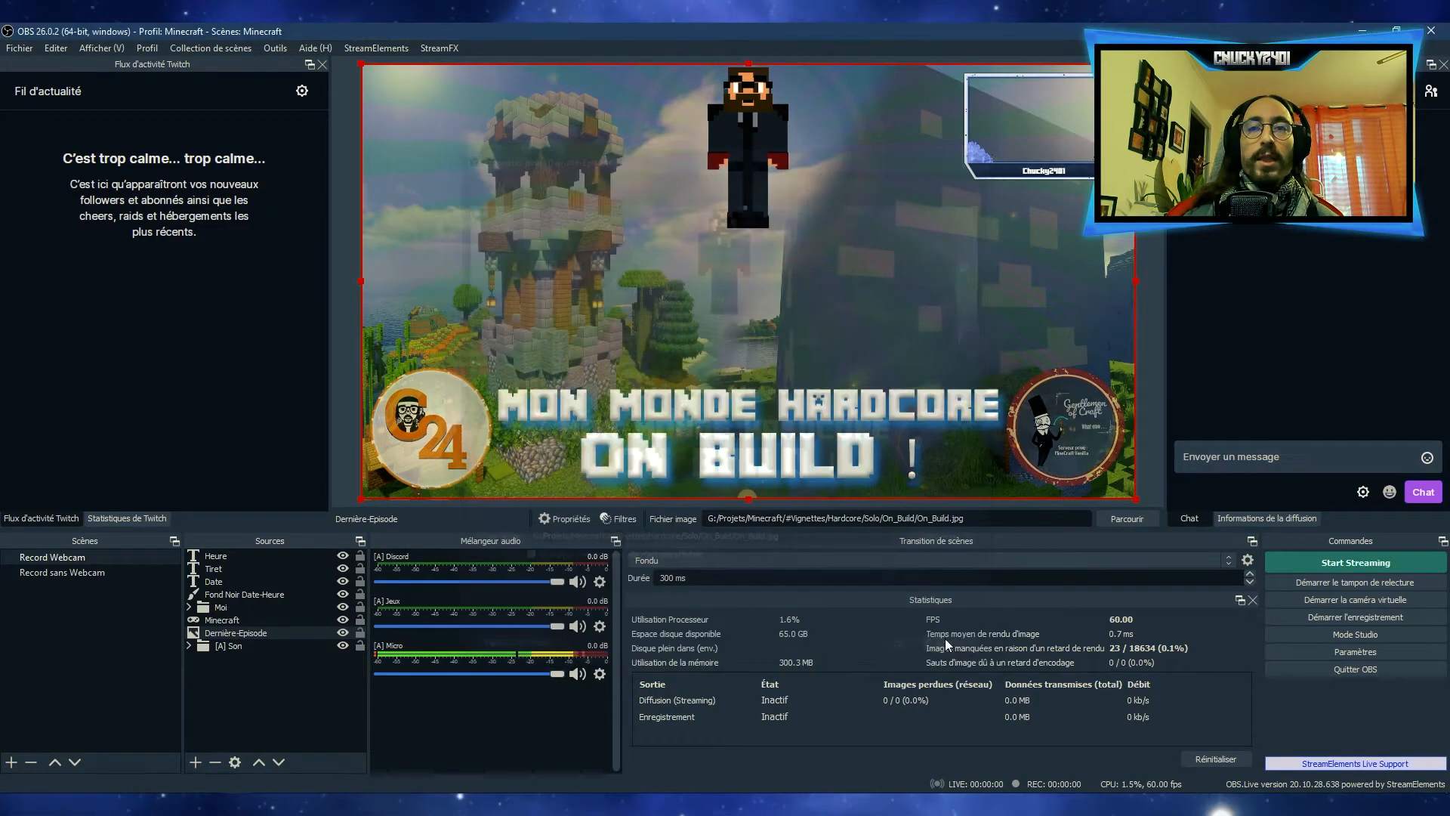
Expand the Moi group and review the Webcam source's capture properties without changing them
left_click(189, 607)
left_click(230, 633)
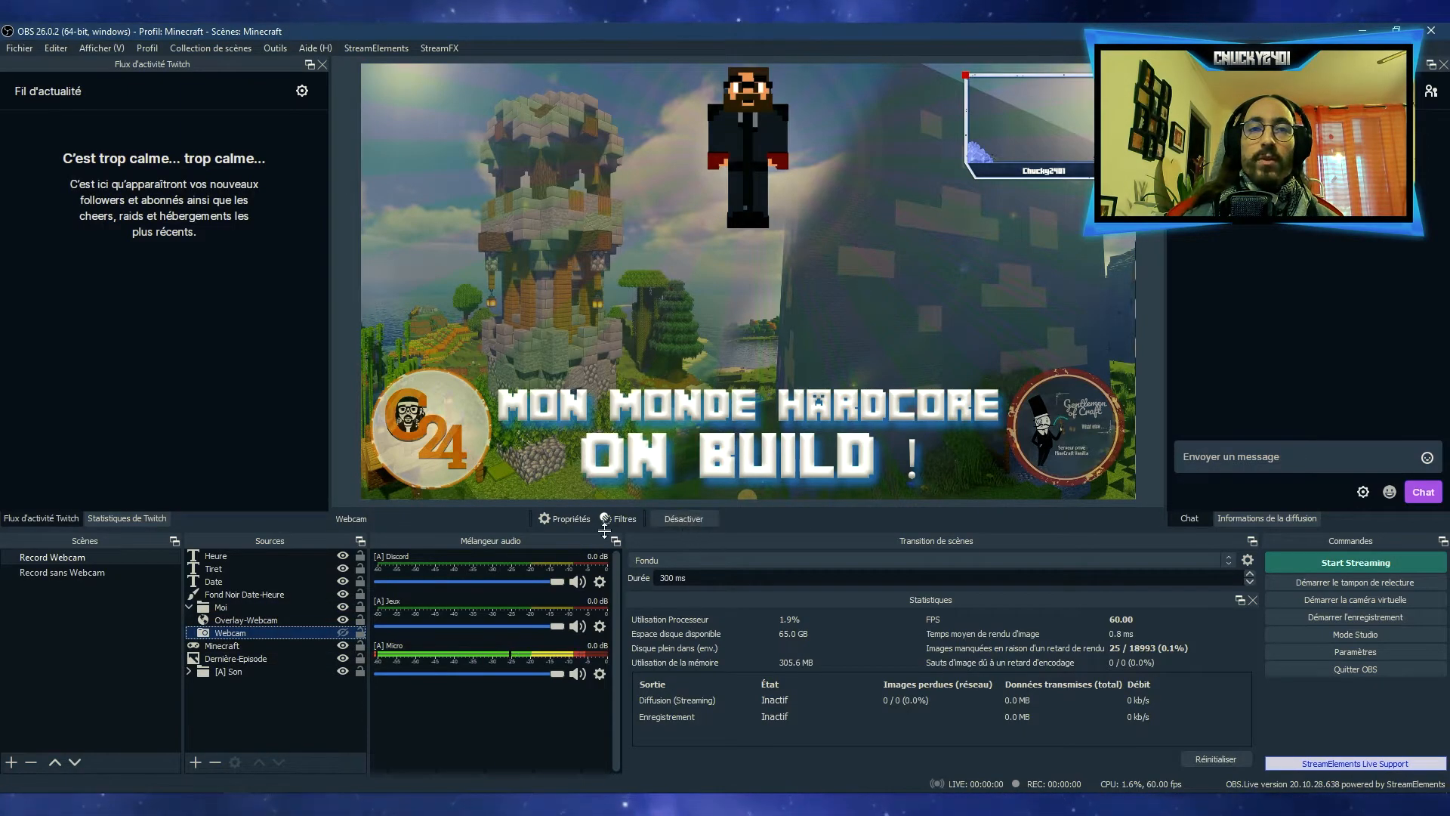
left_click(578, 524)
scroll(766, 498, "down", 5)
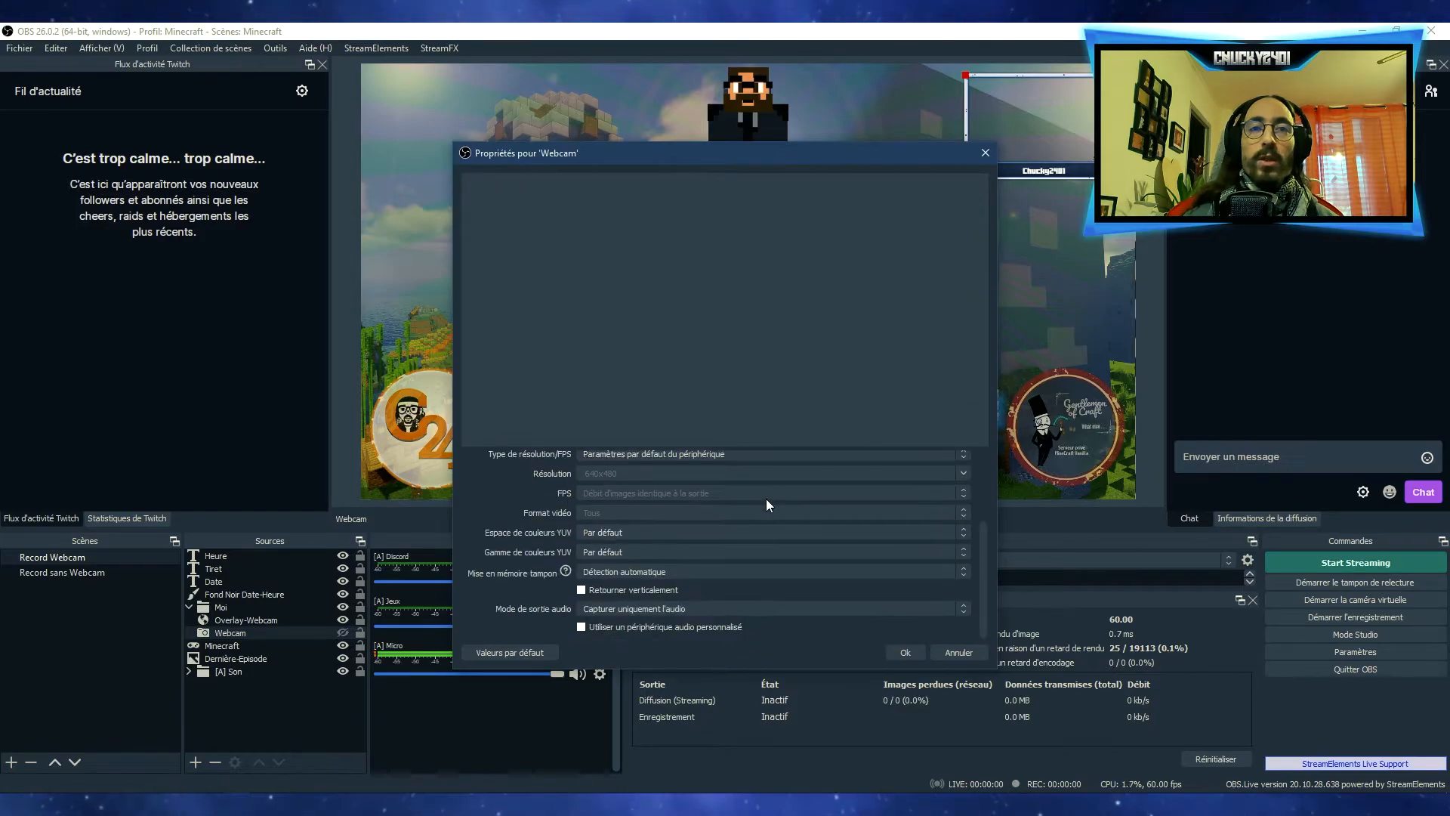
scroll(765, 499, "up", 3)
left_click(940, 654)
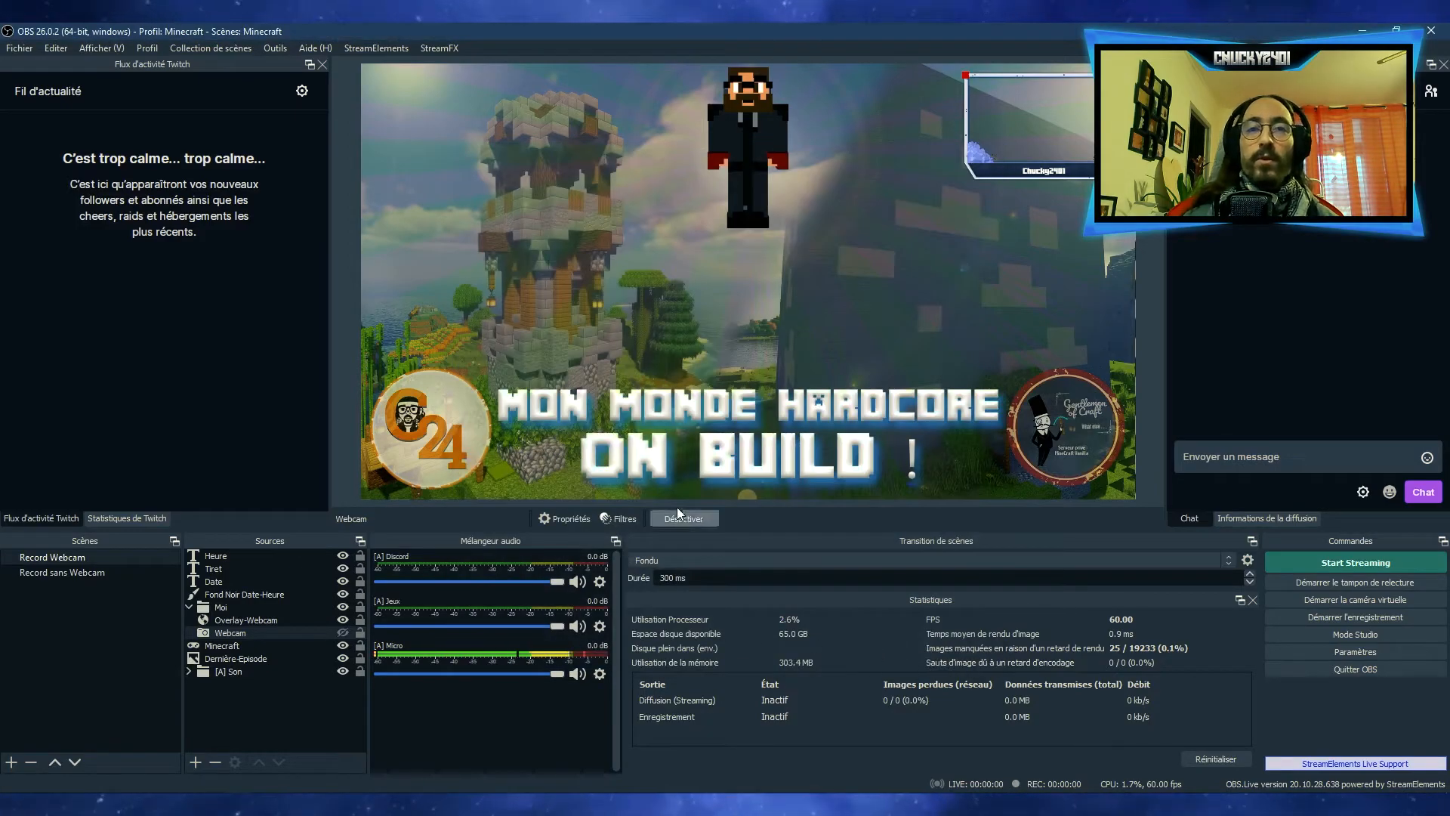
Add a Blur filter to the Minecraft source with its size set to 24
left_click(240, 646)
left_click(619, 519)
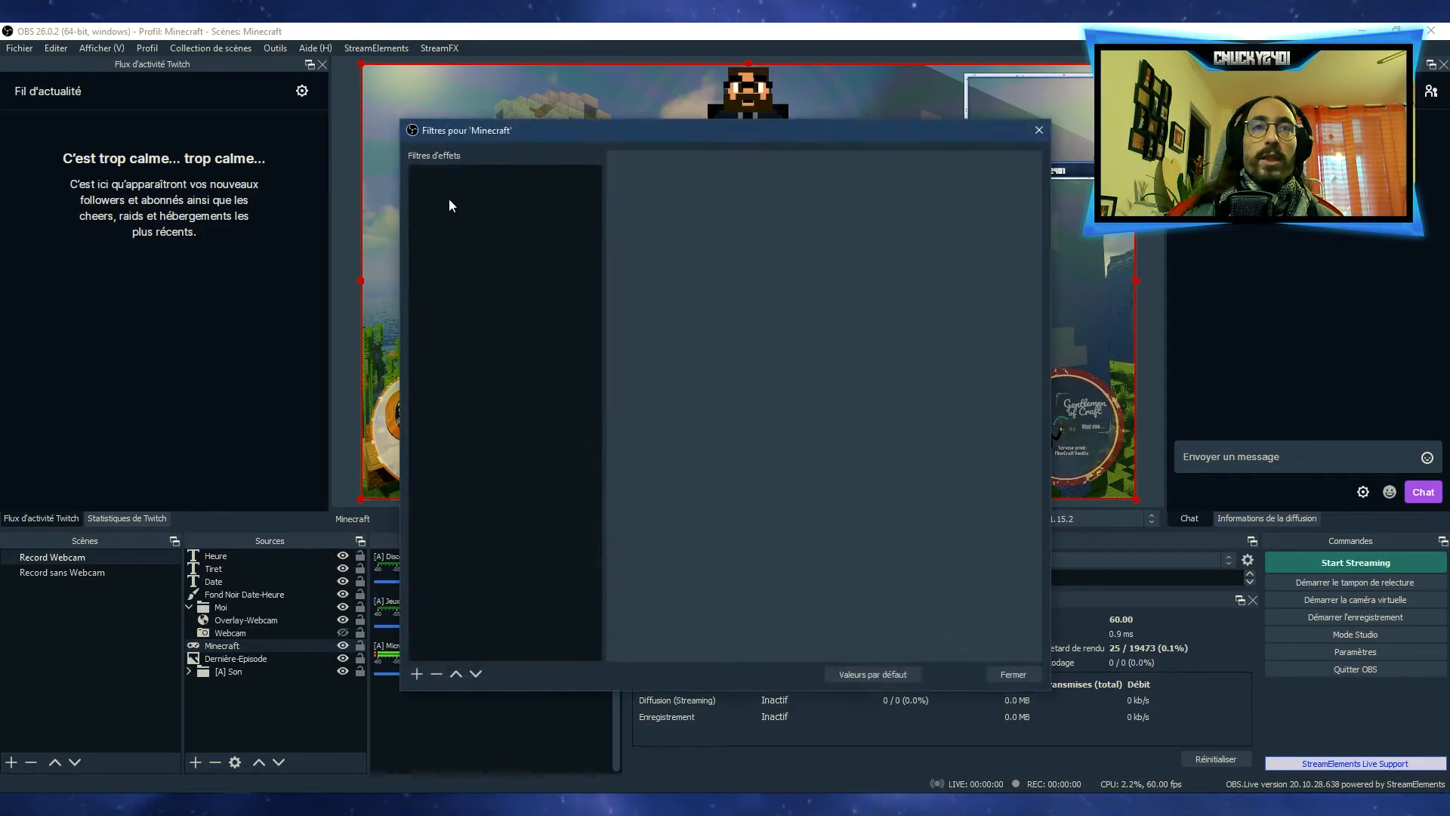
left_click(419, 677)
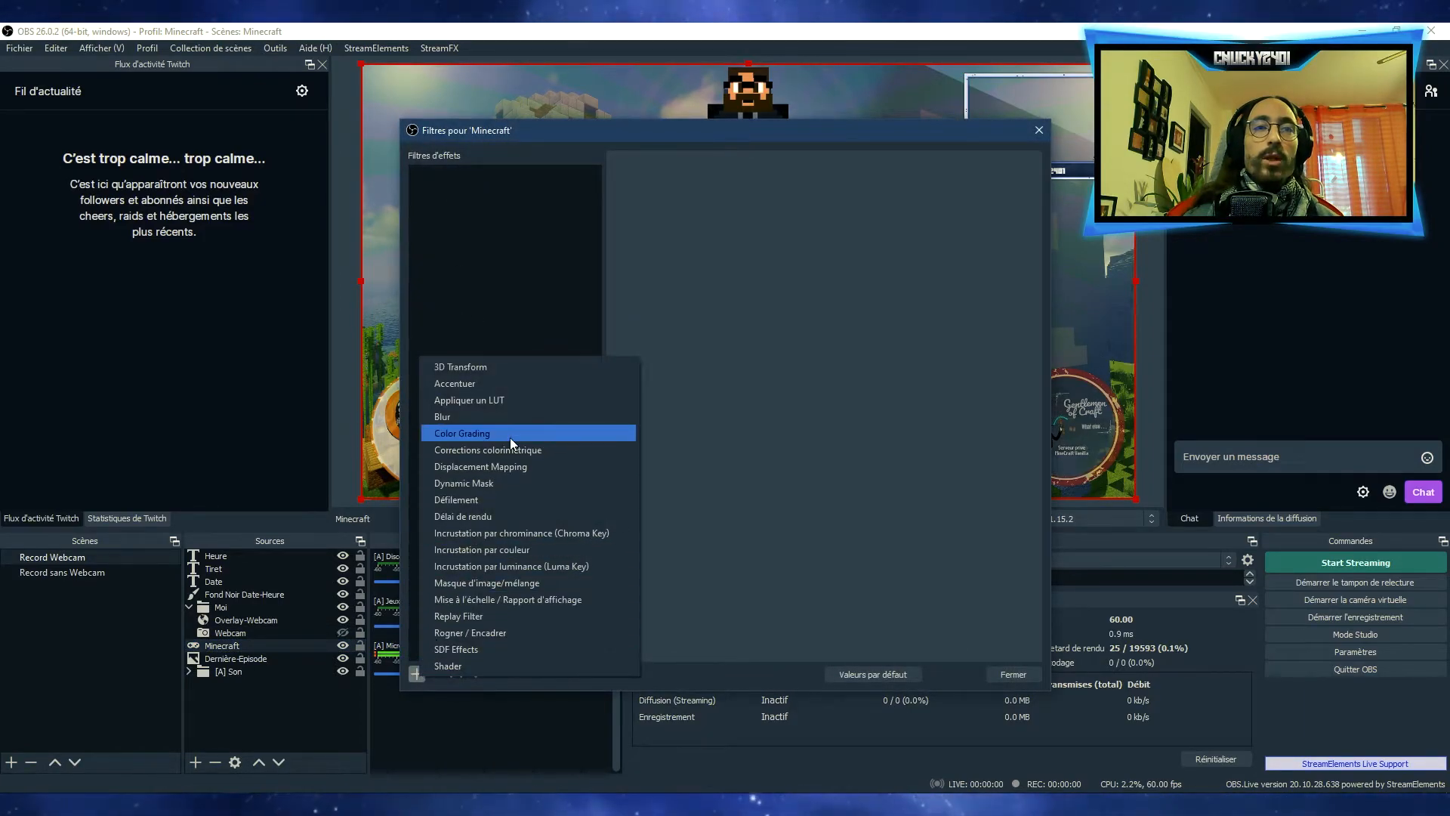
left_click(506, 415)
left_click(696, 441)
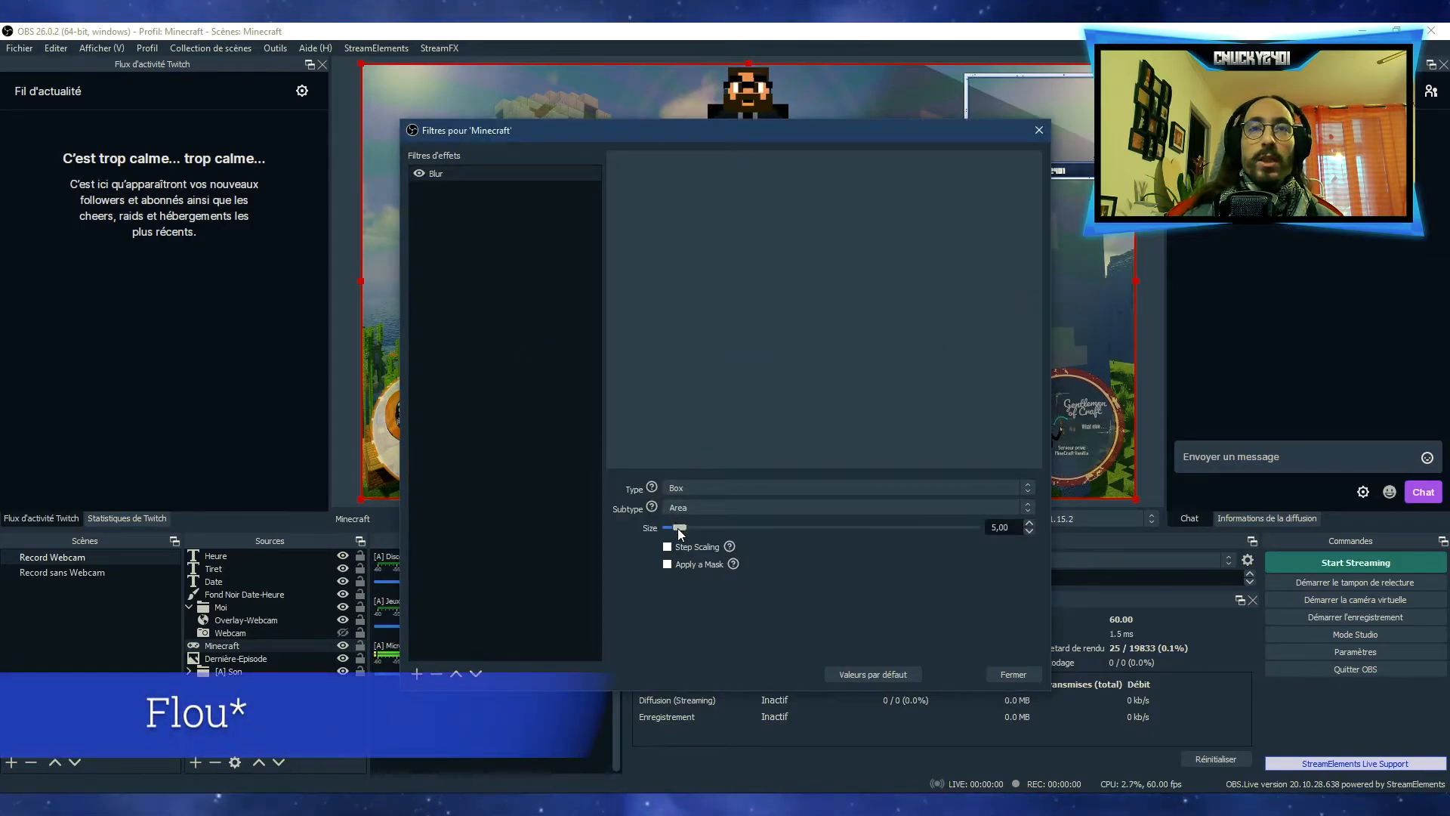
left_click_drag(658, 134, 761, 140)
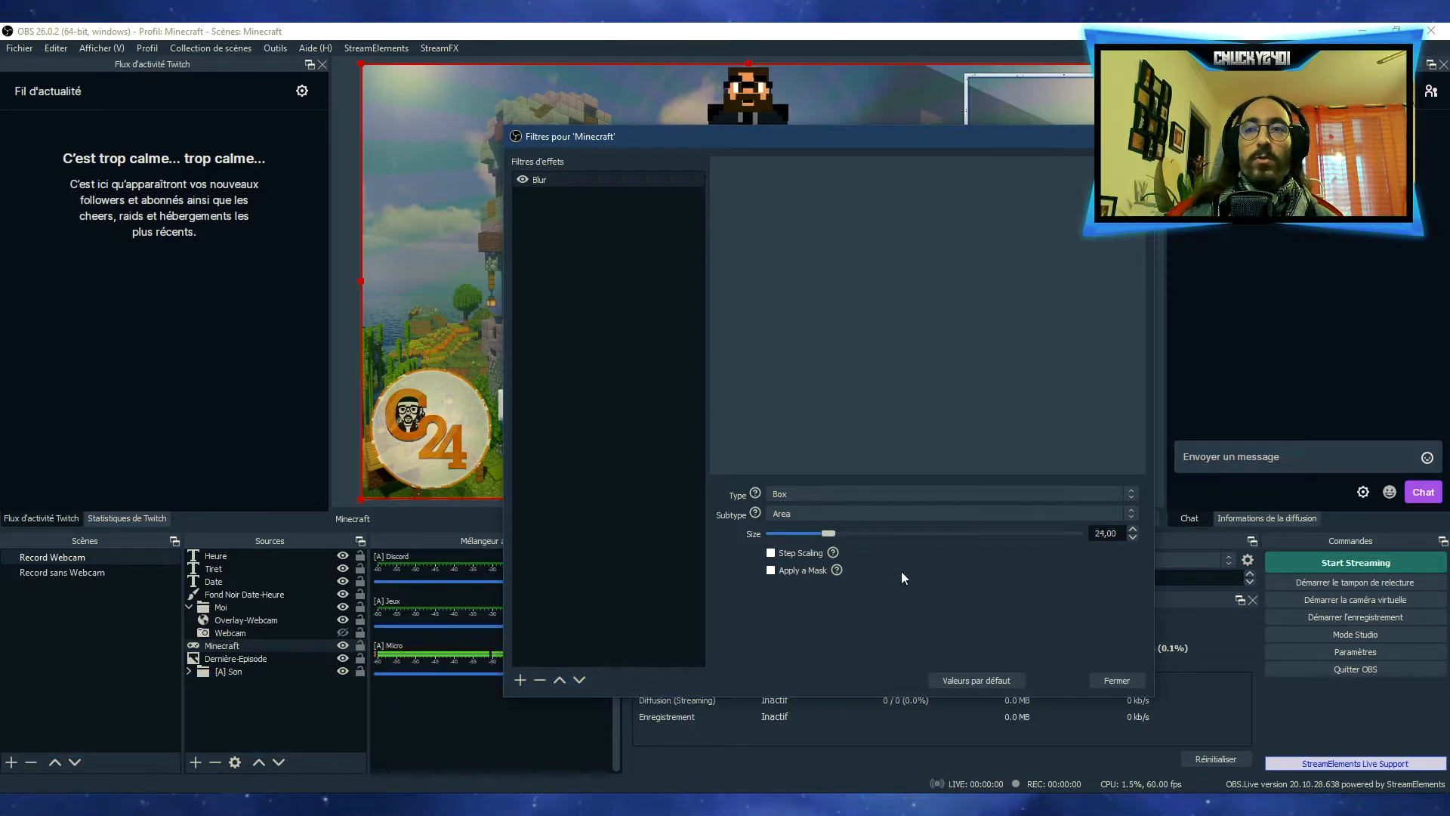
left_click(1111, 677)
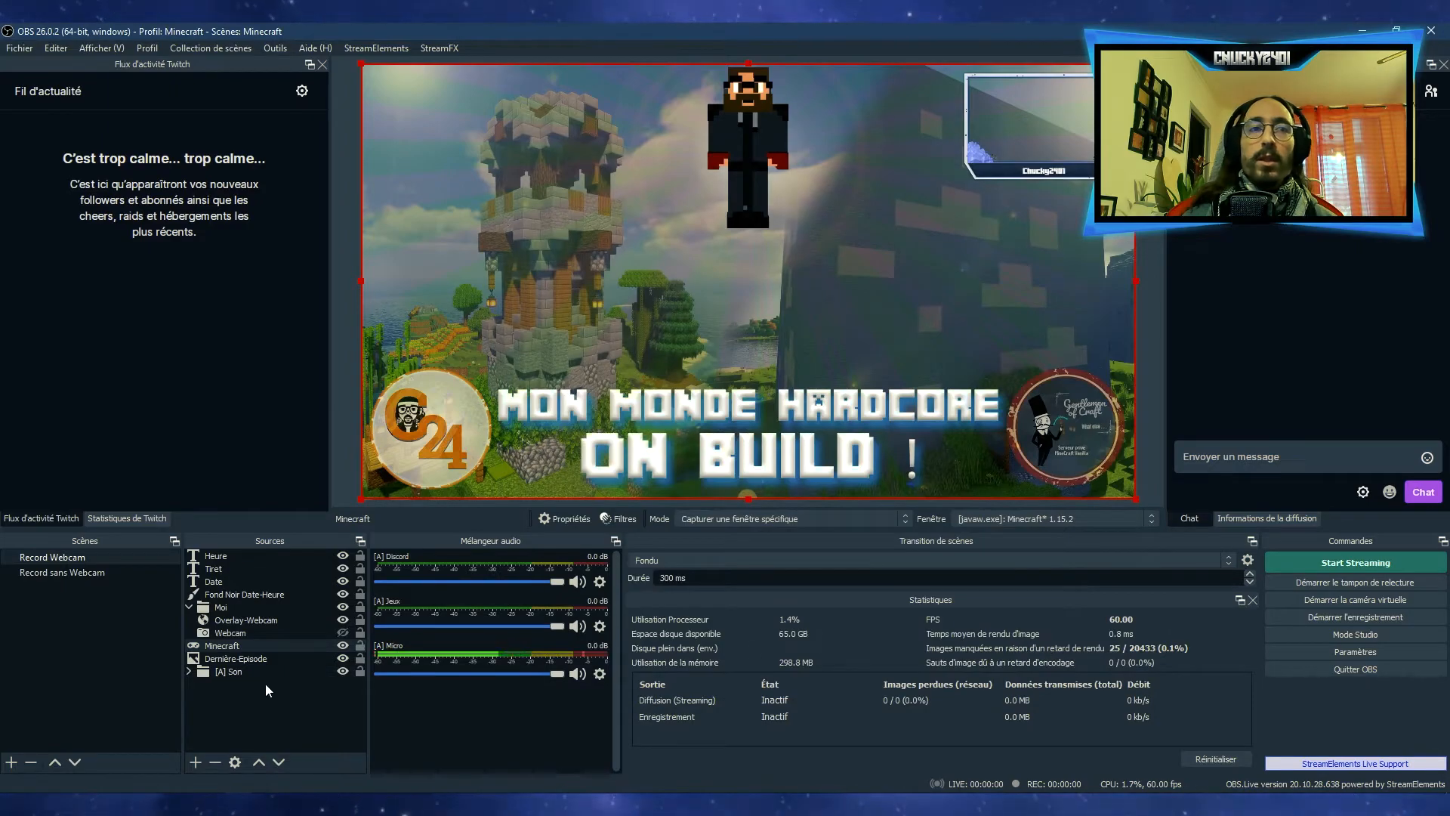
double_click(253, 647)
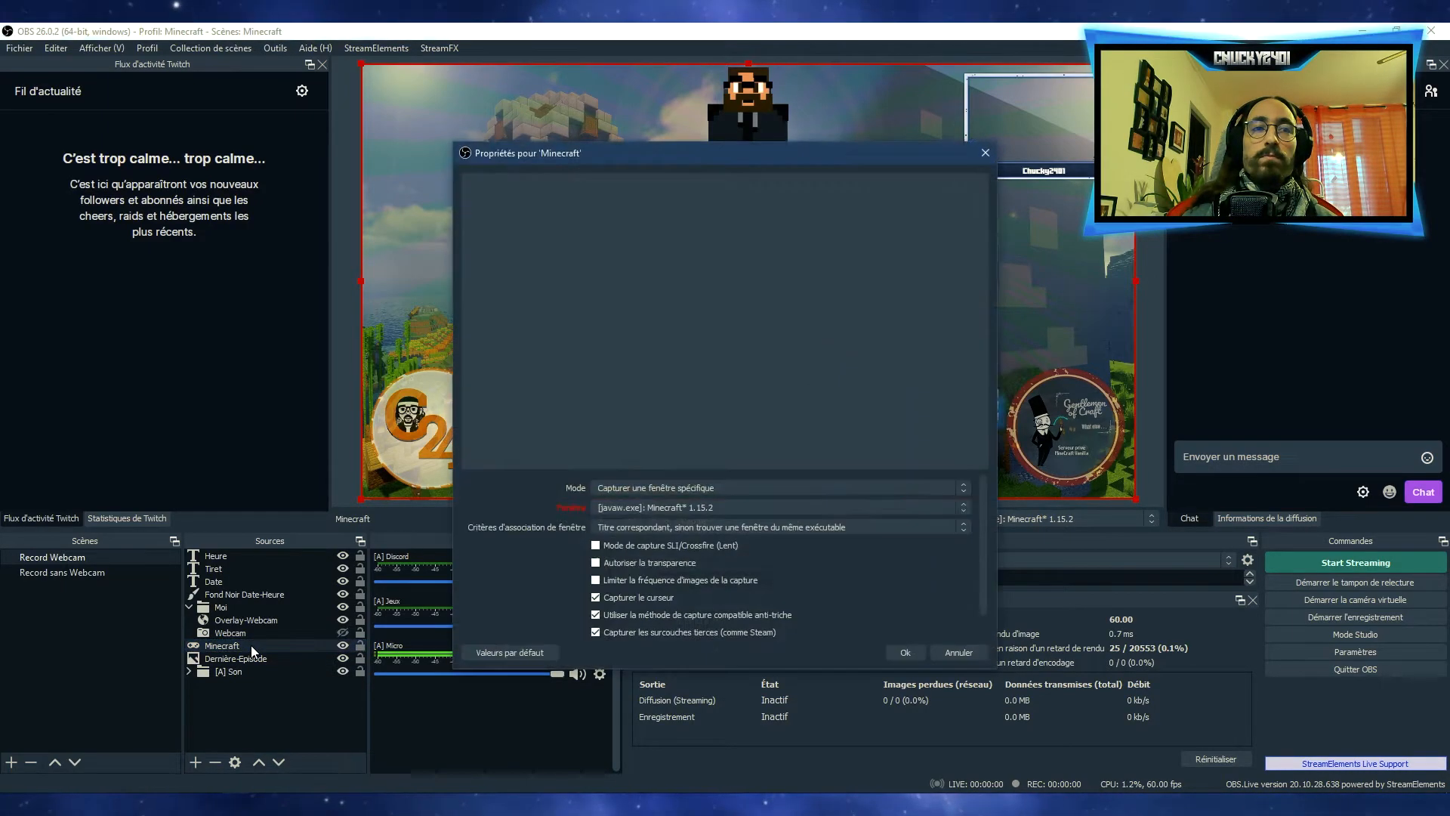
left_click(948, 649)
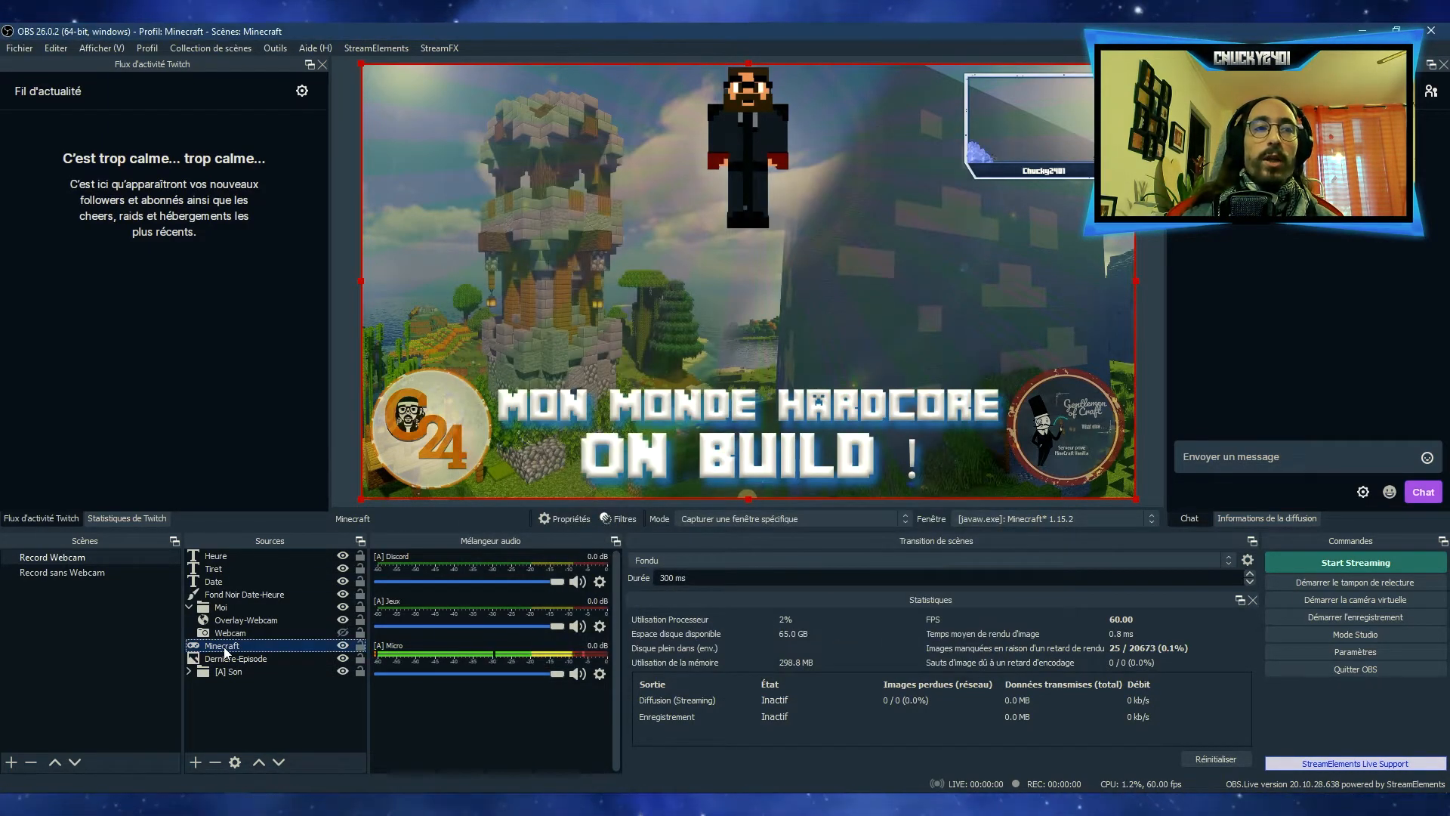
double_click(224, 646)
left_click(939, 654)
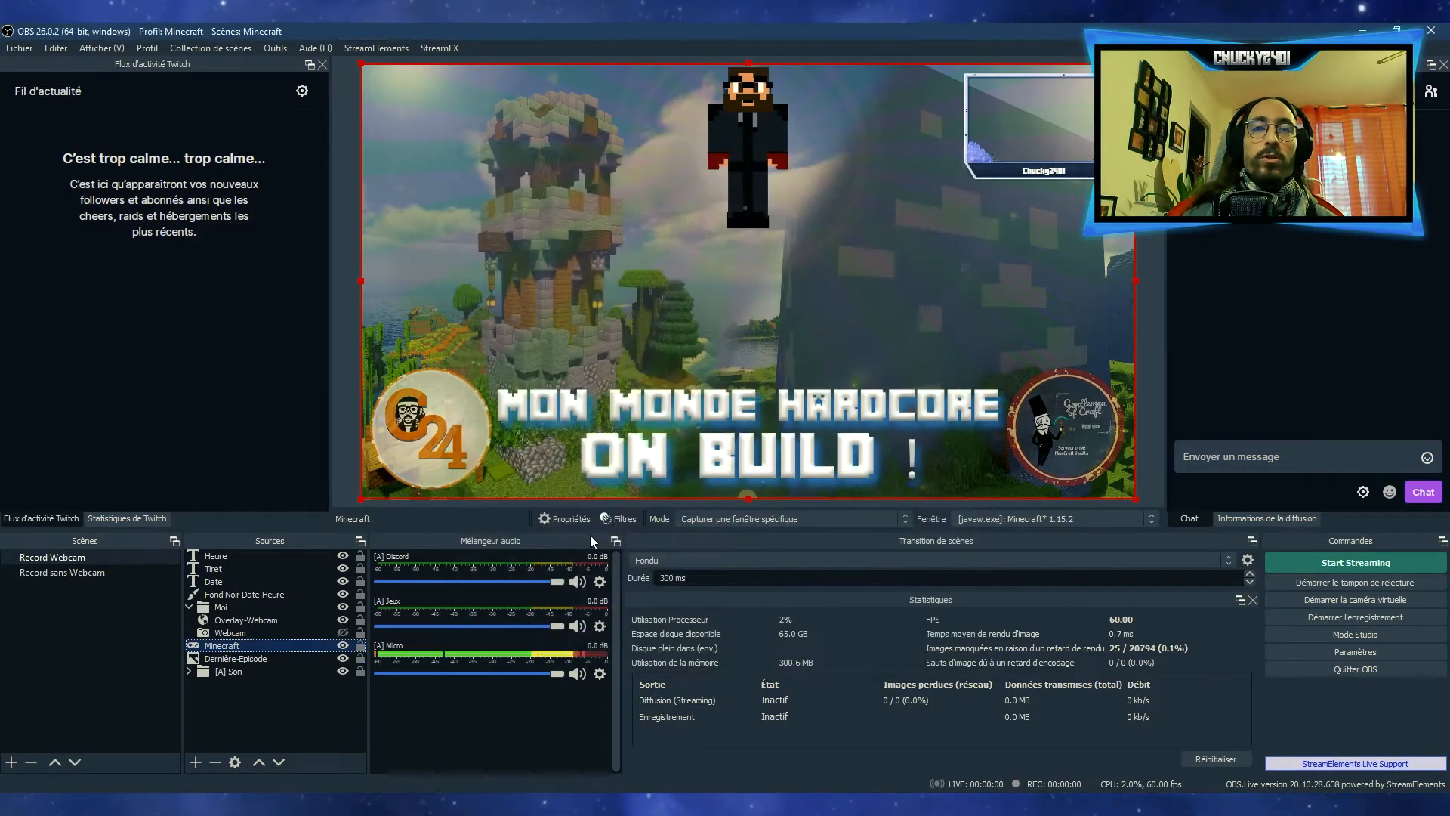
Remove the Blur filter from the Minecraft source and close its filters
left_click(614, 518)
left_click(437, 673)
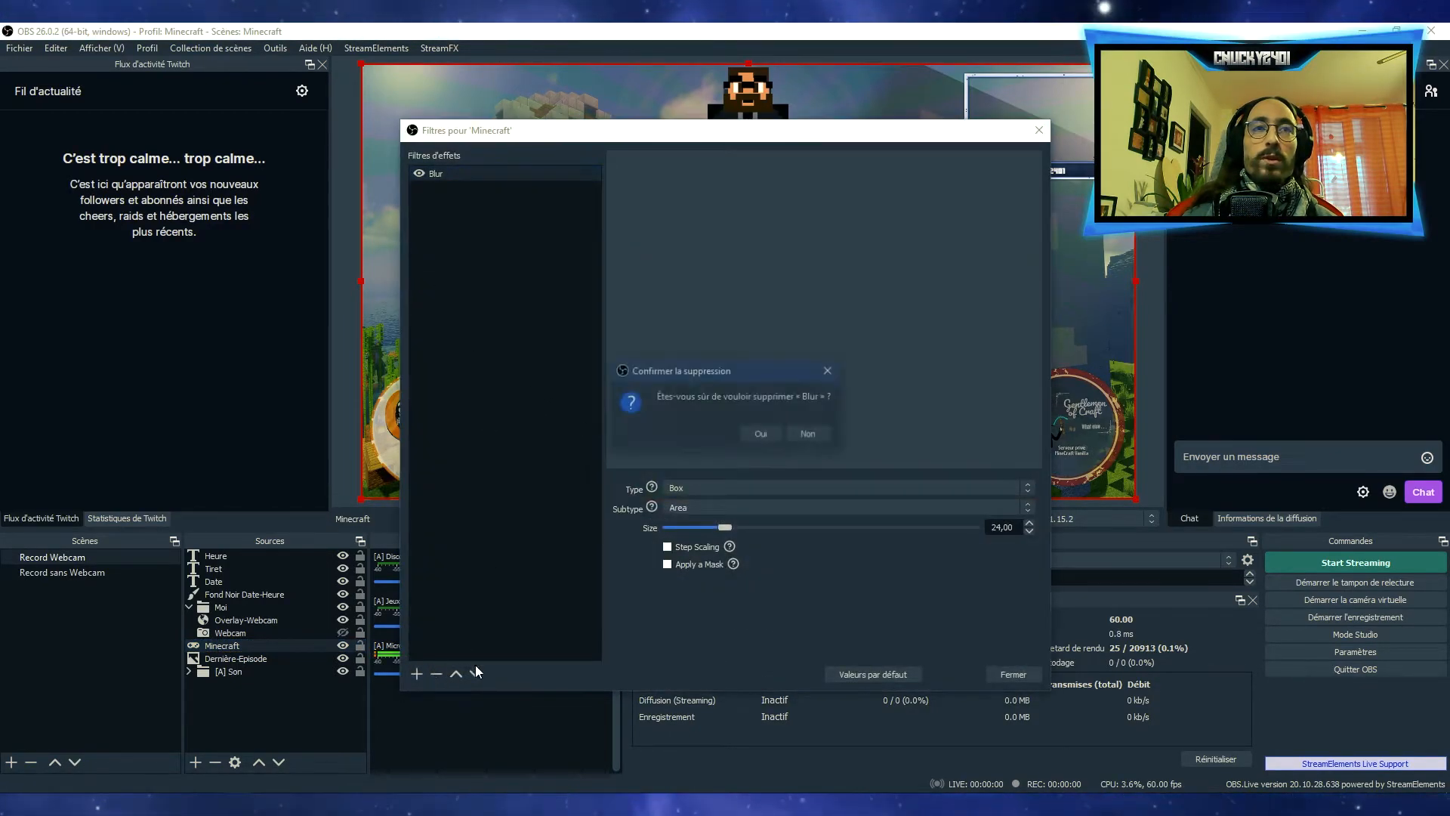
left_click(759, 432)
left_click(1012, 674)
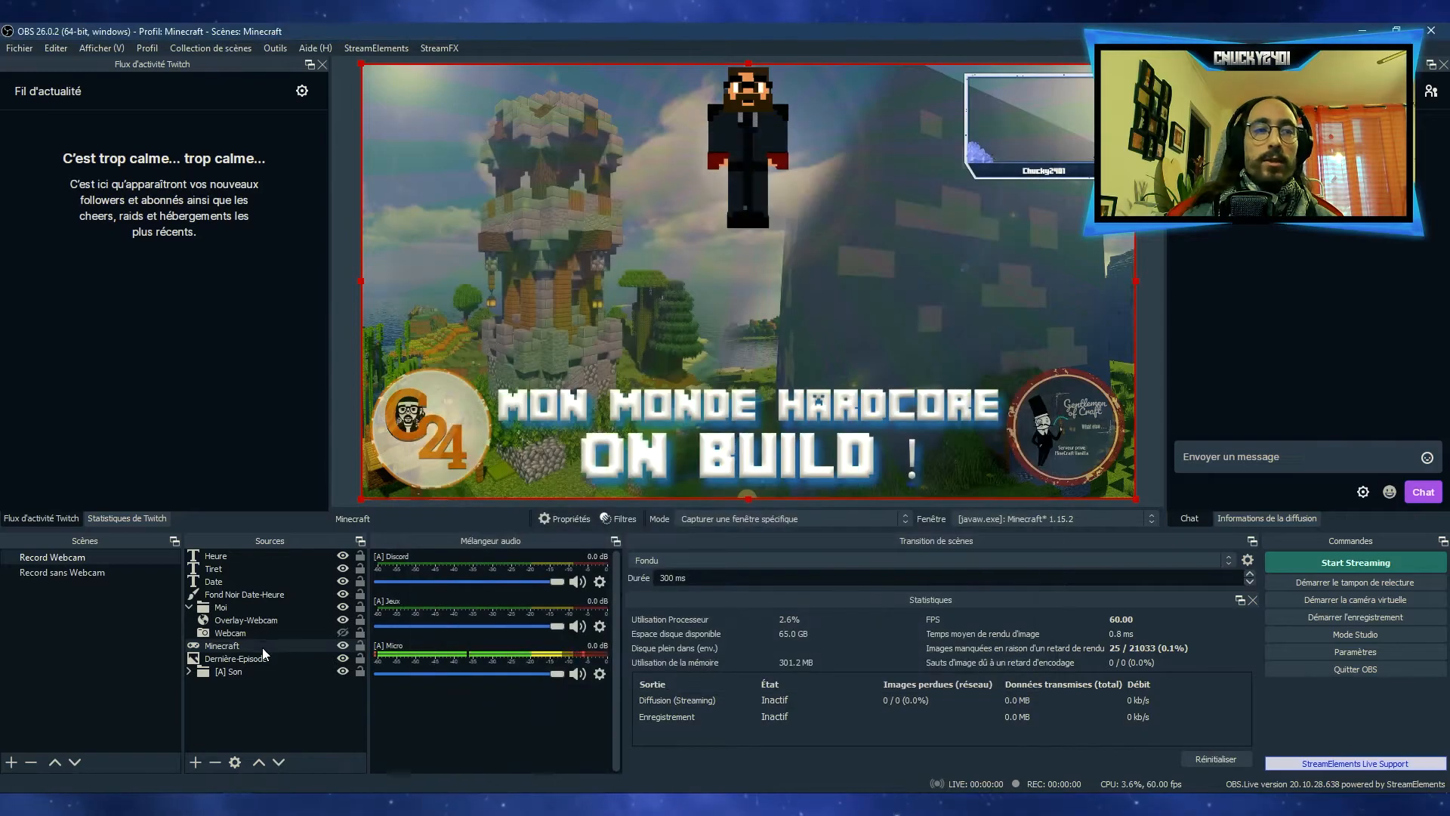
Add a Blur filter to the Dernière-Episode source and set its size to 19
left_click(252, 657)
left_click(618, 518)
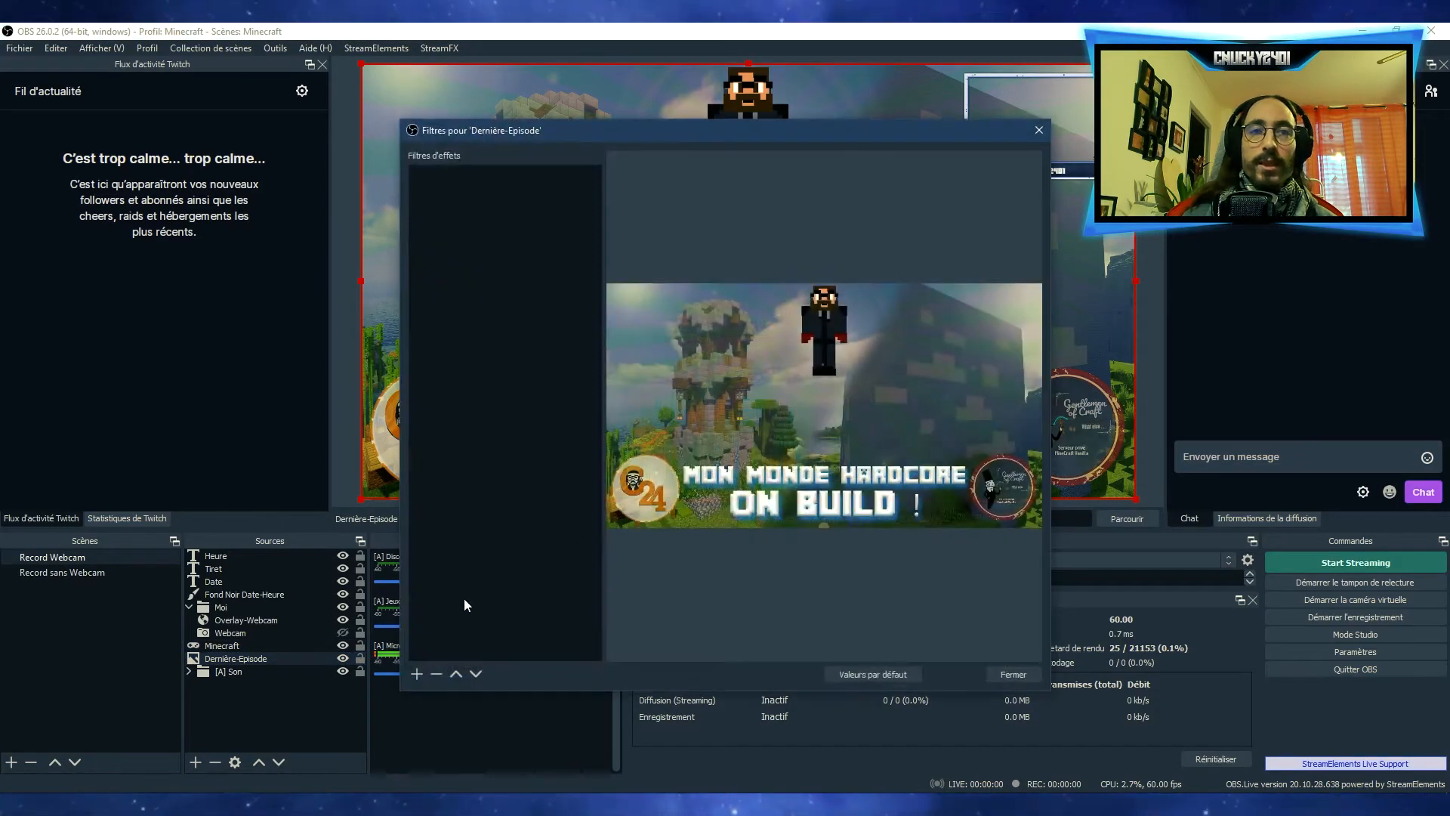
left_click(416, 673)
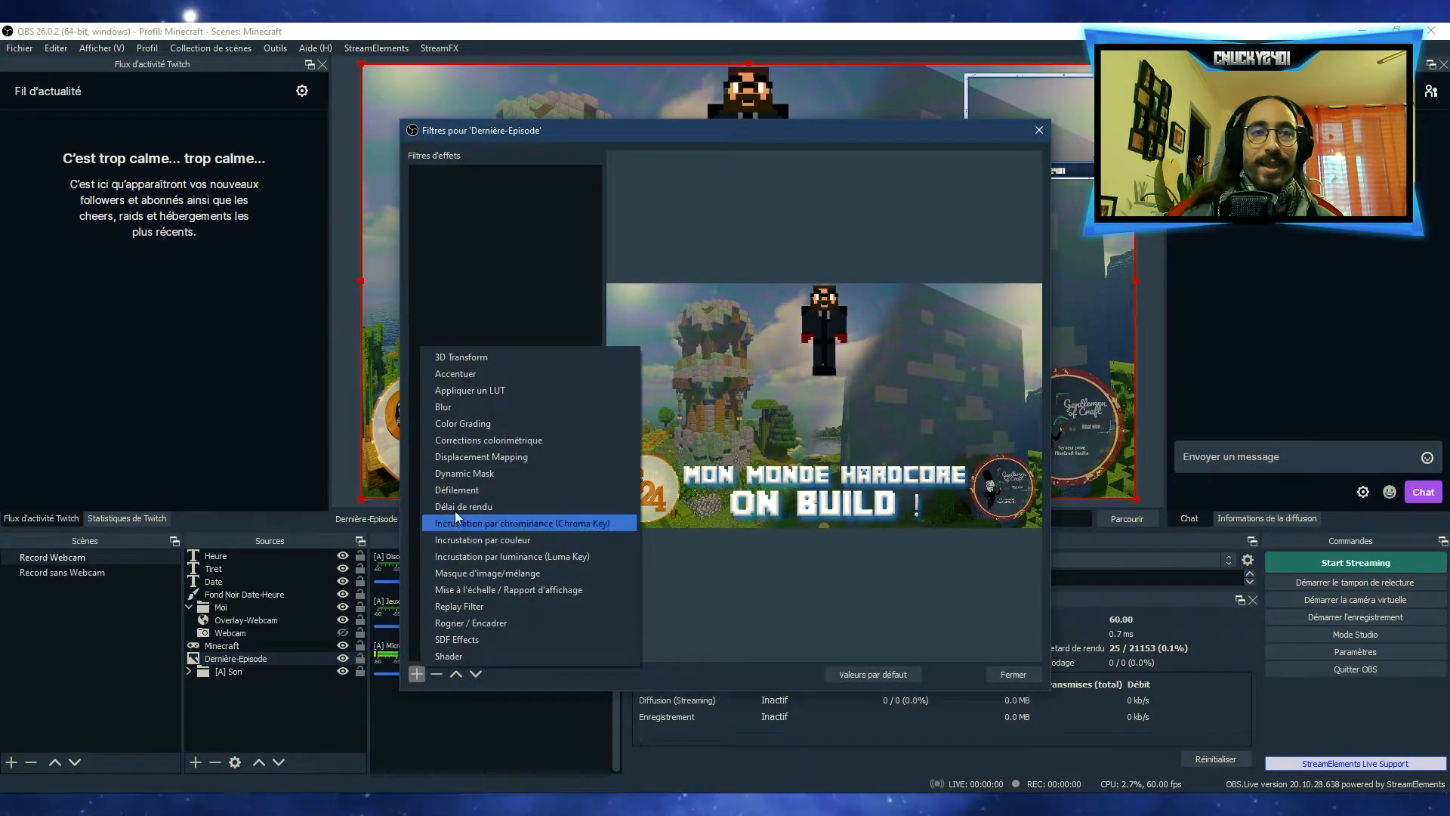
left_click(464, 405)
left_click(693, 438)
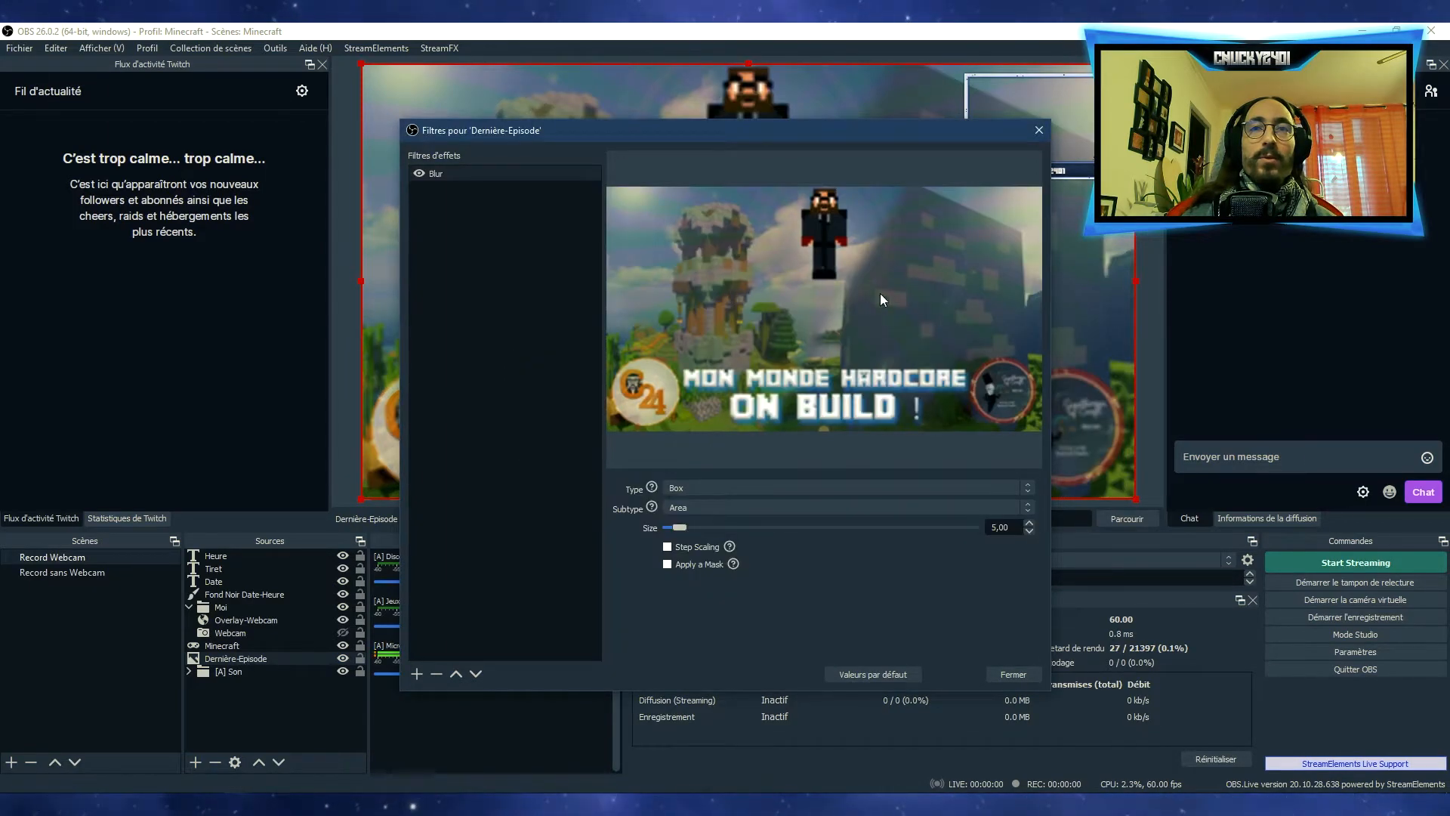
left_click_drag(681, 528, 714, 527)
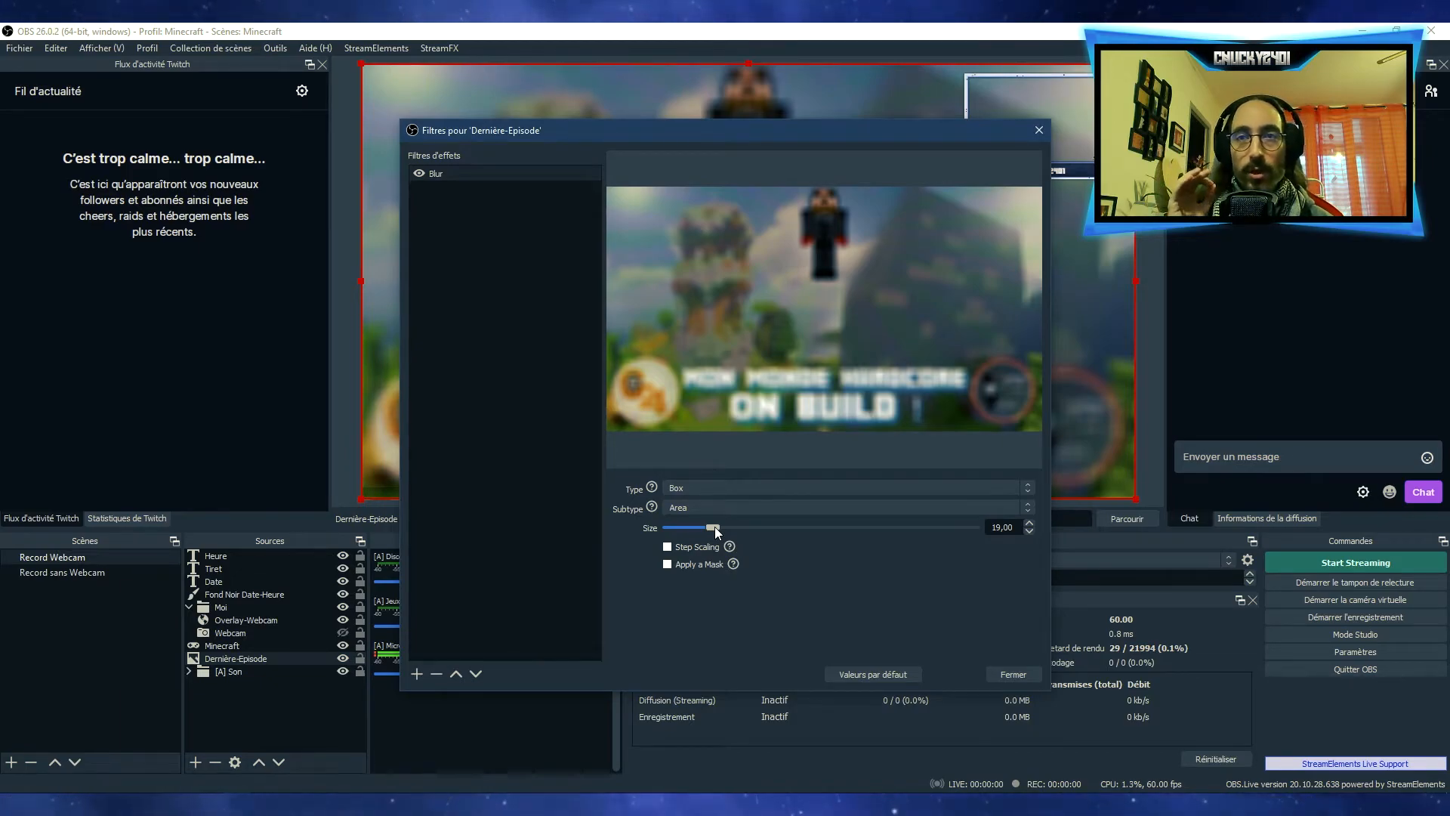
Try the Directional subtype on the Dernière-Episode blur, return it to Area and close the filters
left_click(846, 503)
left_click(809, 524)
left_click(791, 511)
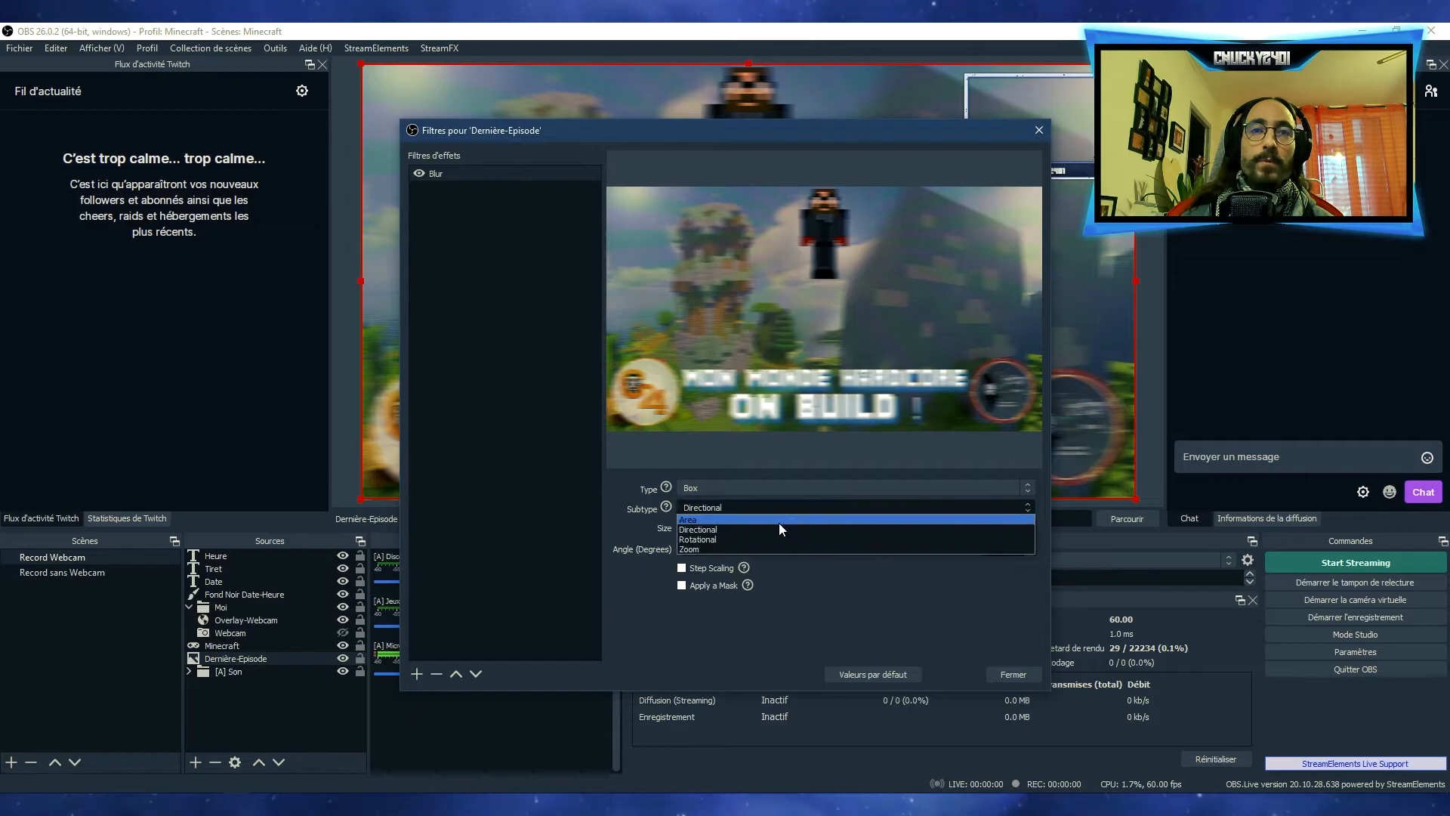
left_click(781, 511)
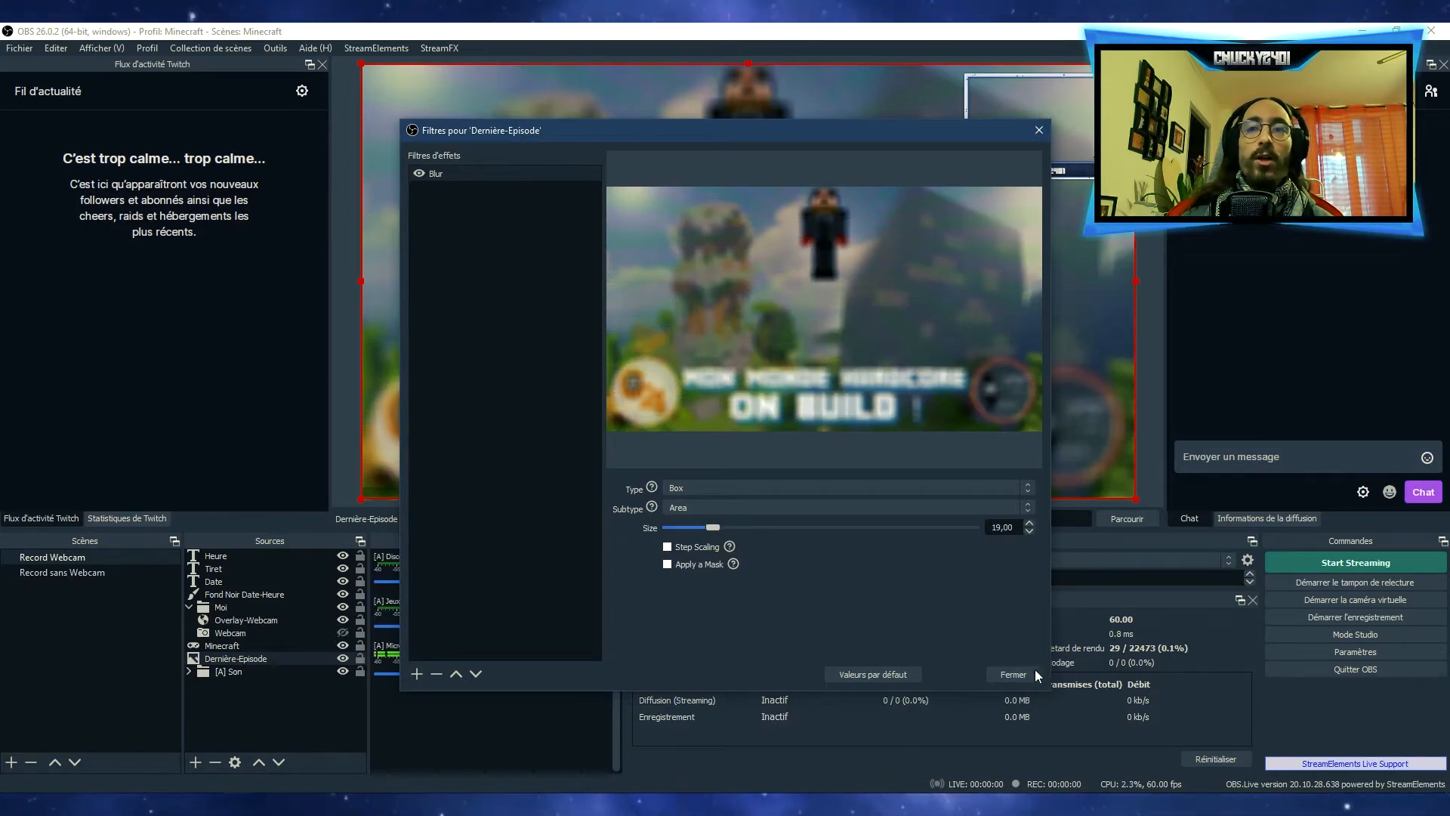
left_click(1013, 674)
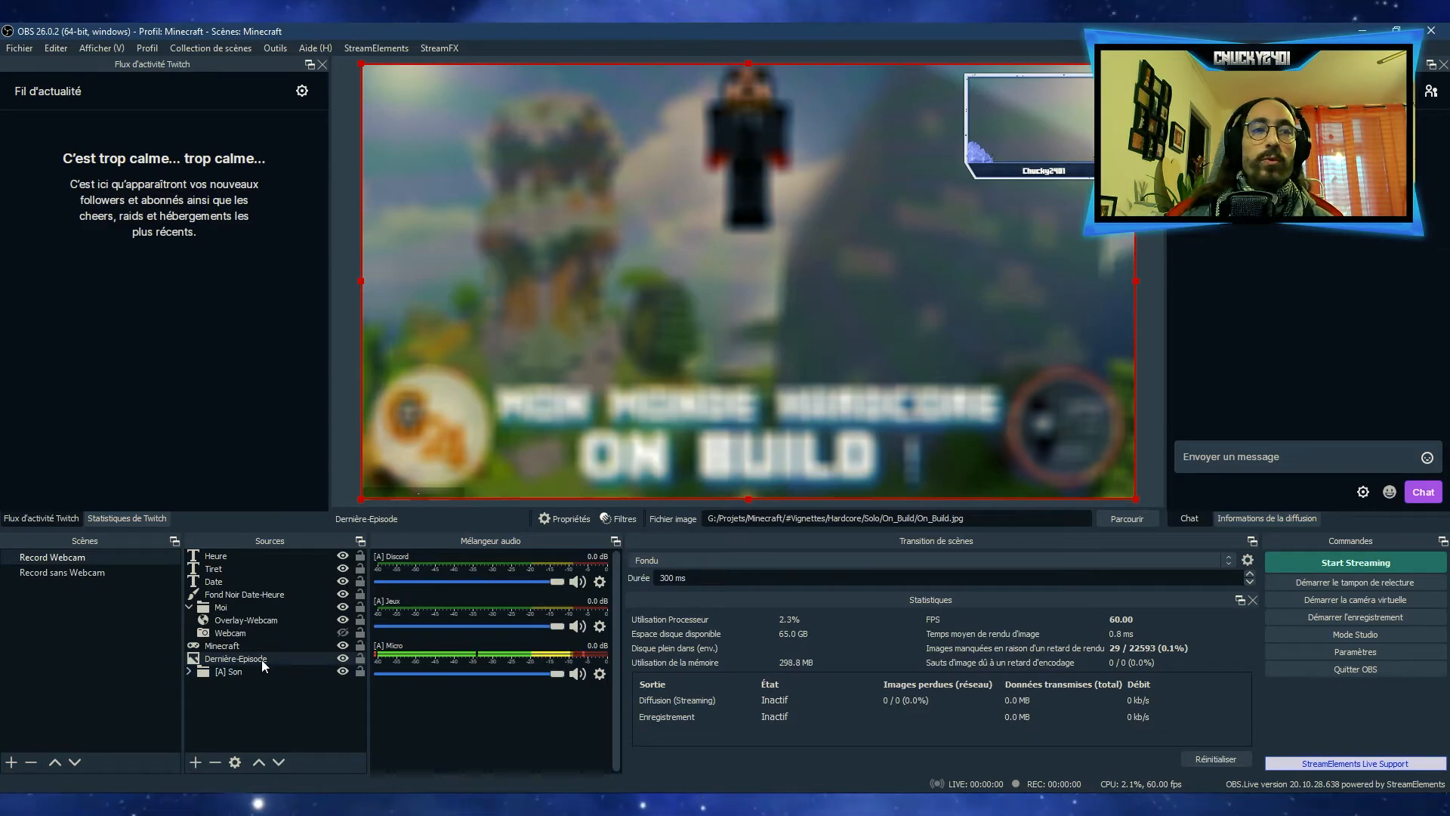
Delete the Blur filter from the Dernière-Episode source
left_click(610, 518)
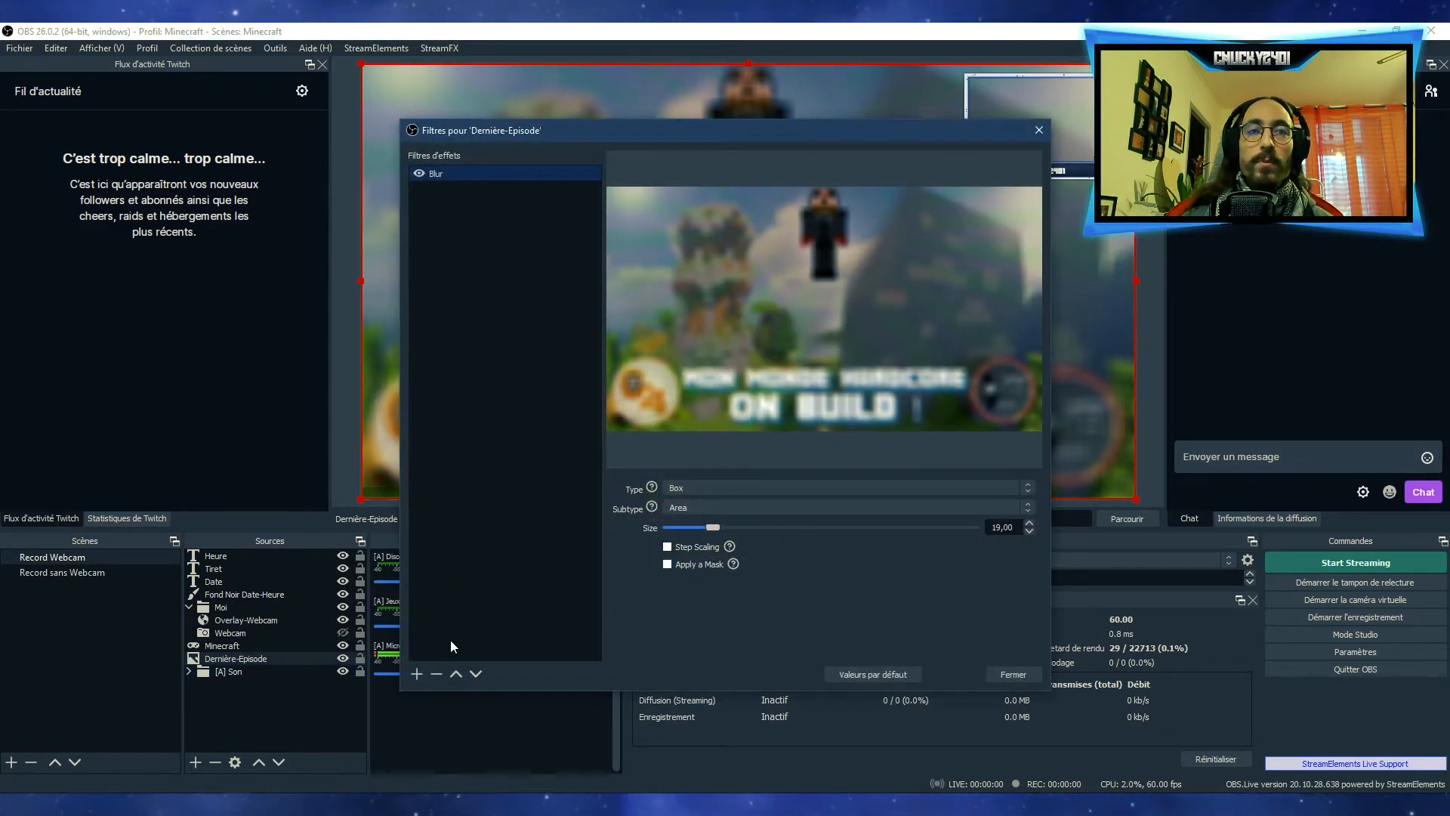
left_click(444, 677)
left_click(791, 428)
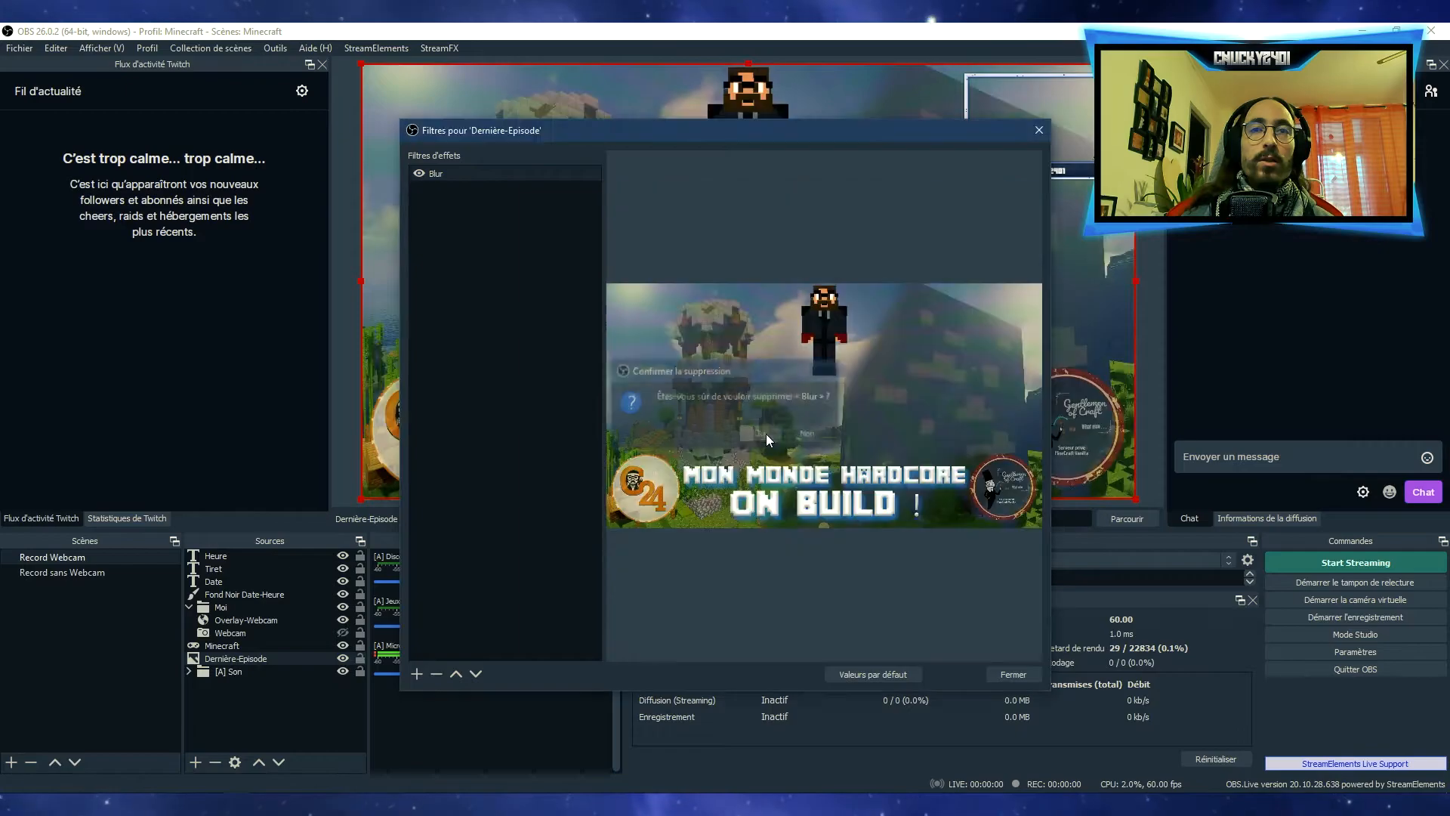
Add an Incrustation par chrominance (Chroma Key) filter to the Dernière-Episode source and switch its effect off
left_click(417, 672)
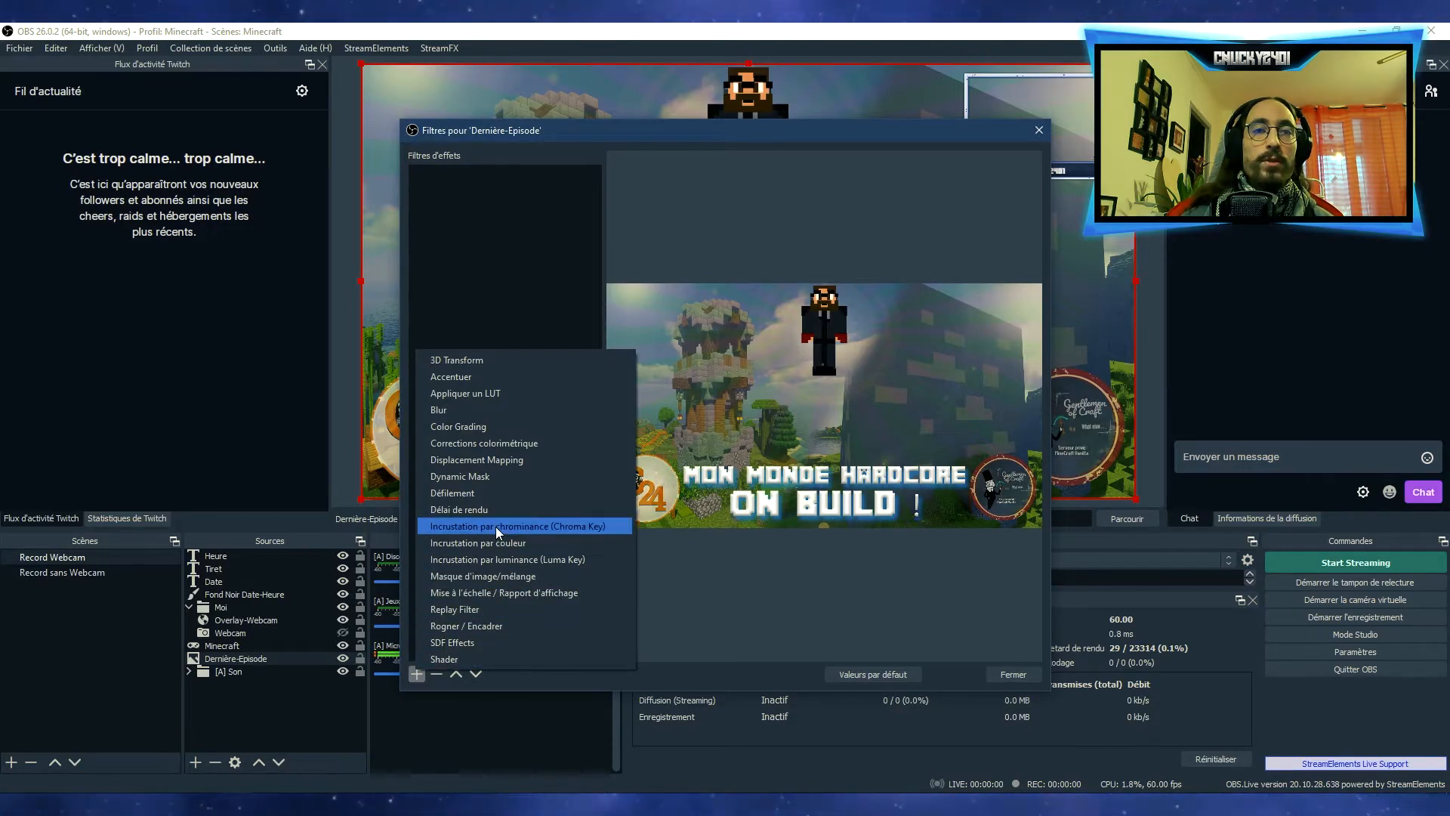
left_click(532, 528)
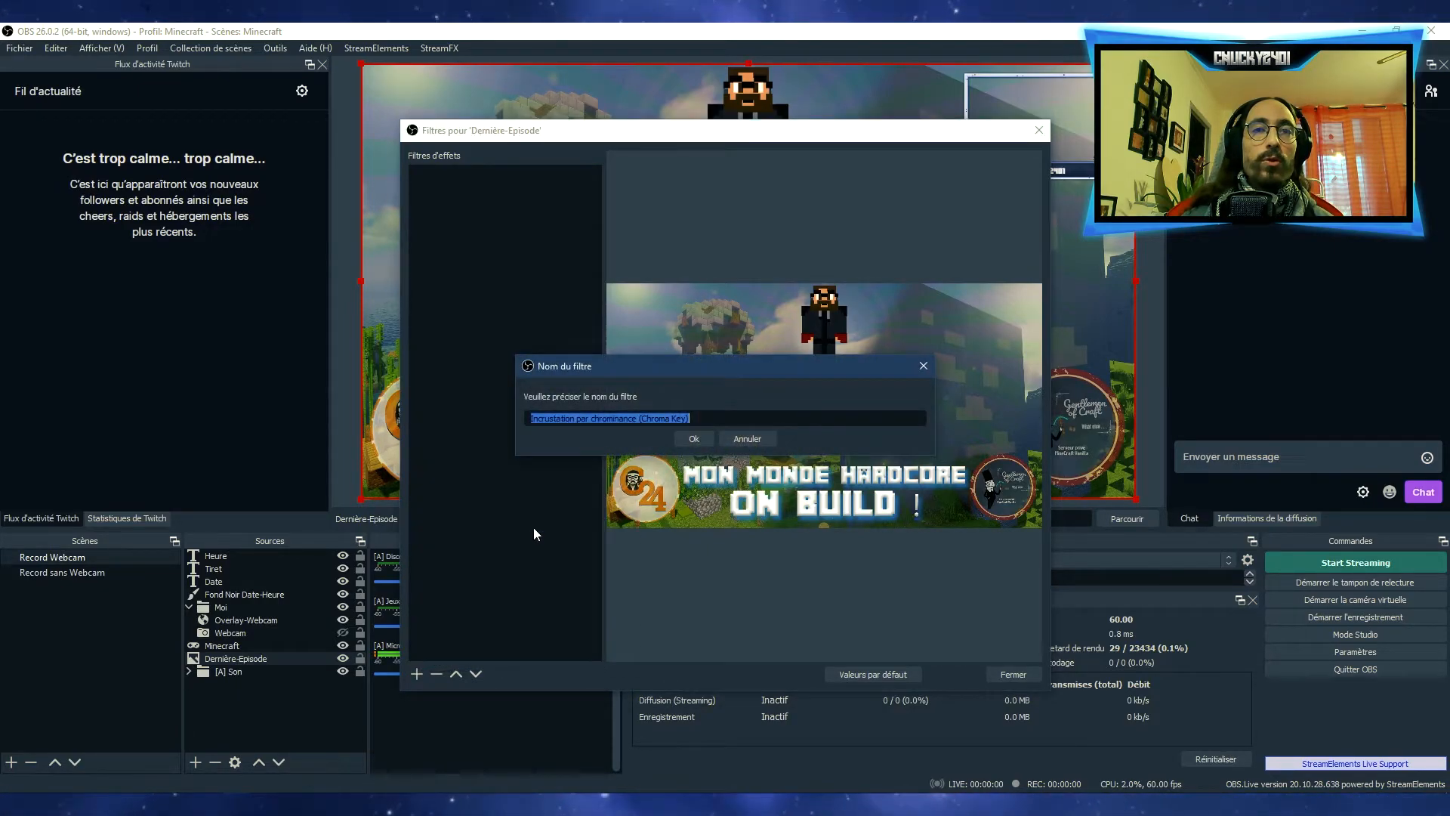
left_click(691, 430)
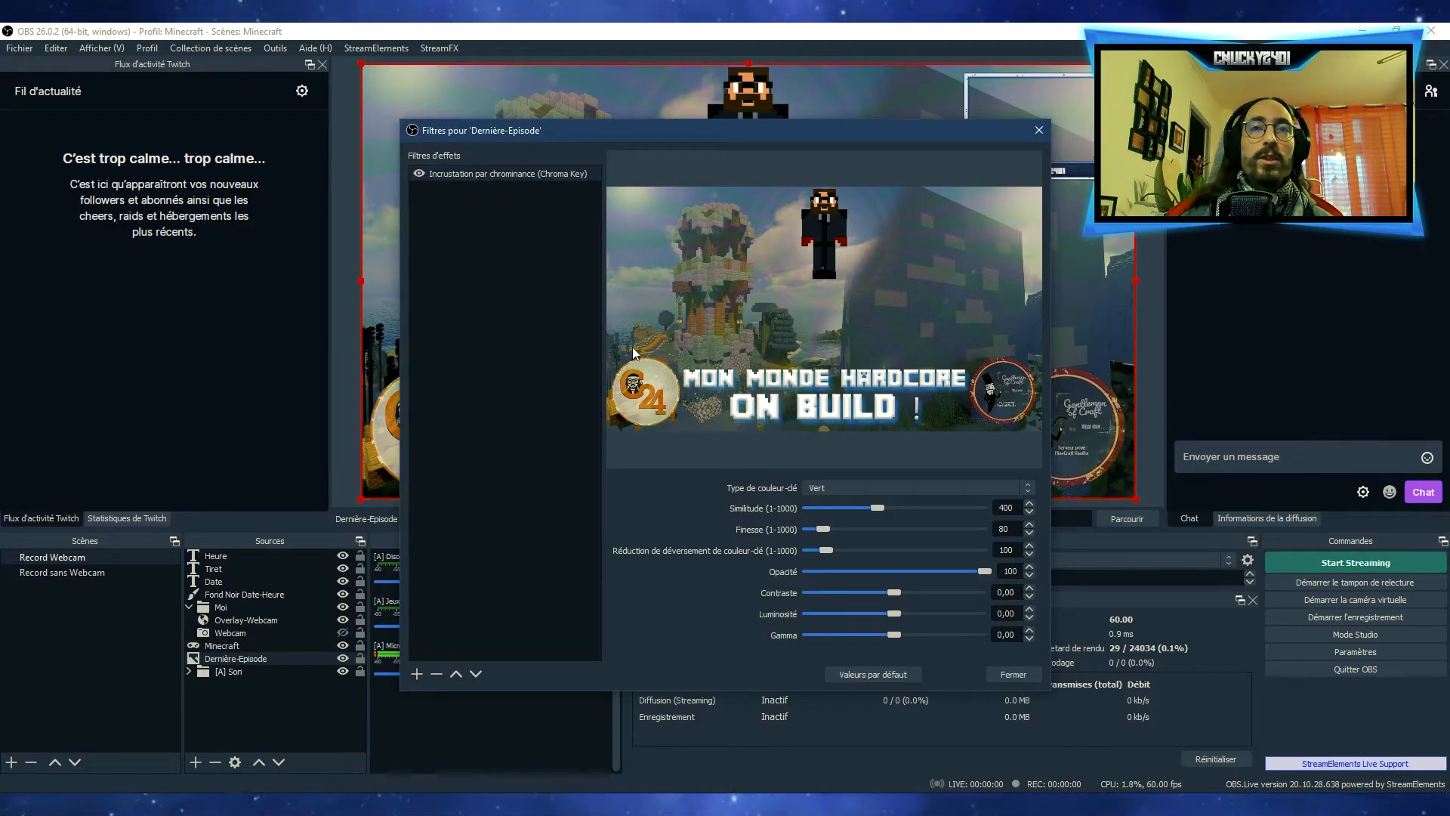
left_click(419, 174)
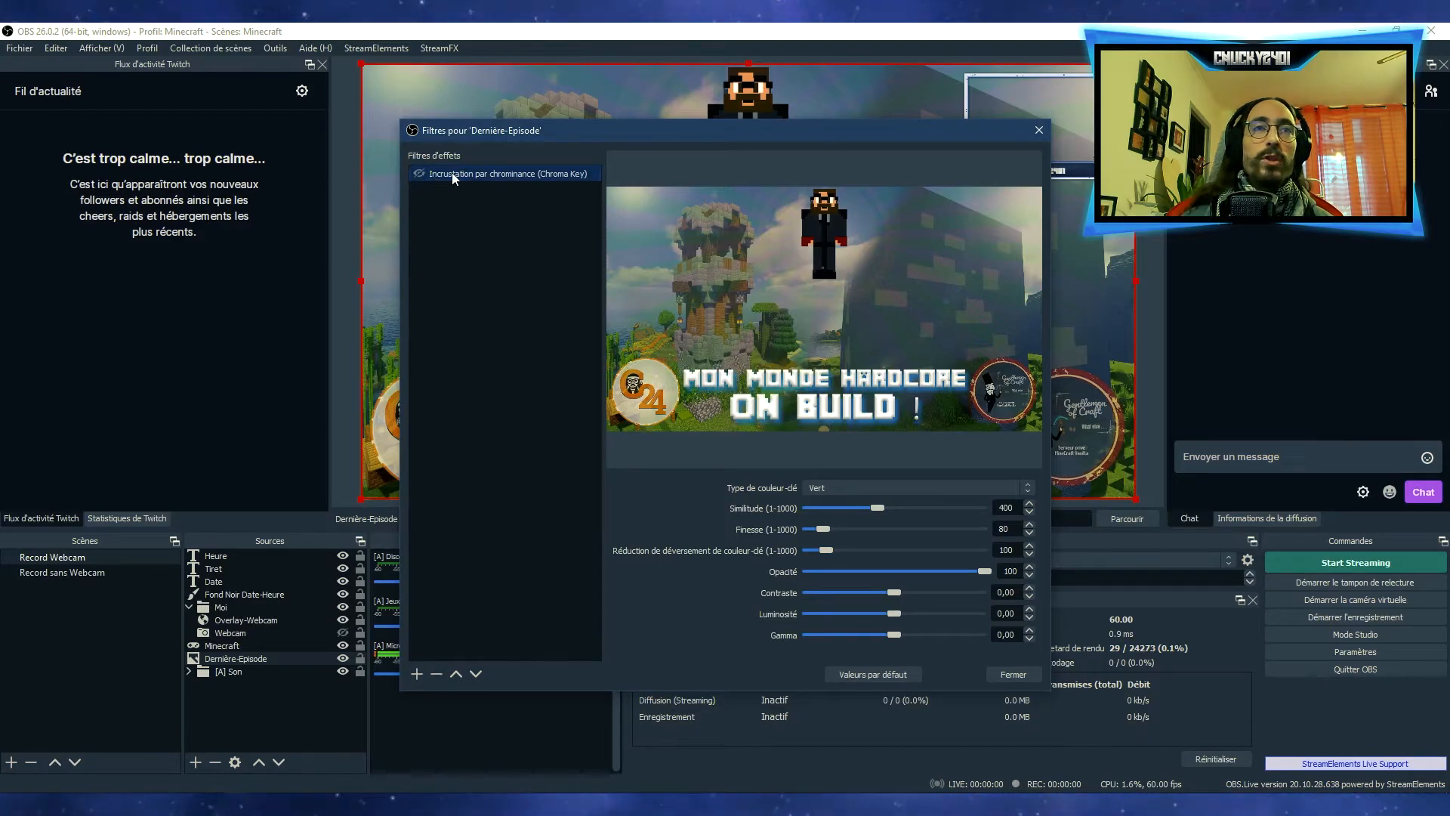
Delete the Chroma Key filter from the Dernière-Episode source and close its filters without adding another
left_click(437, 673)
left_click(837, 433)
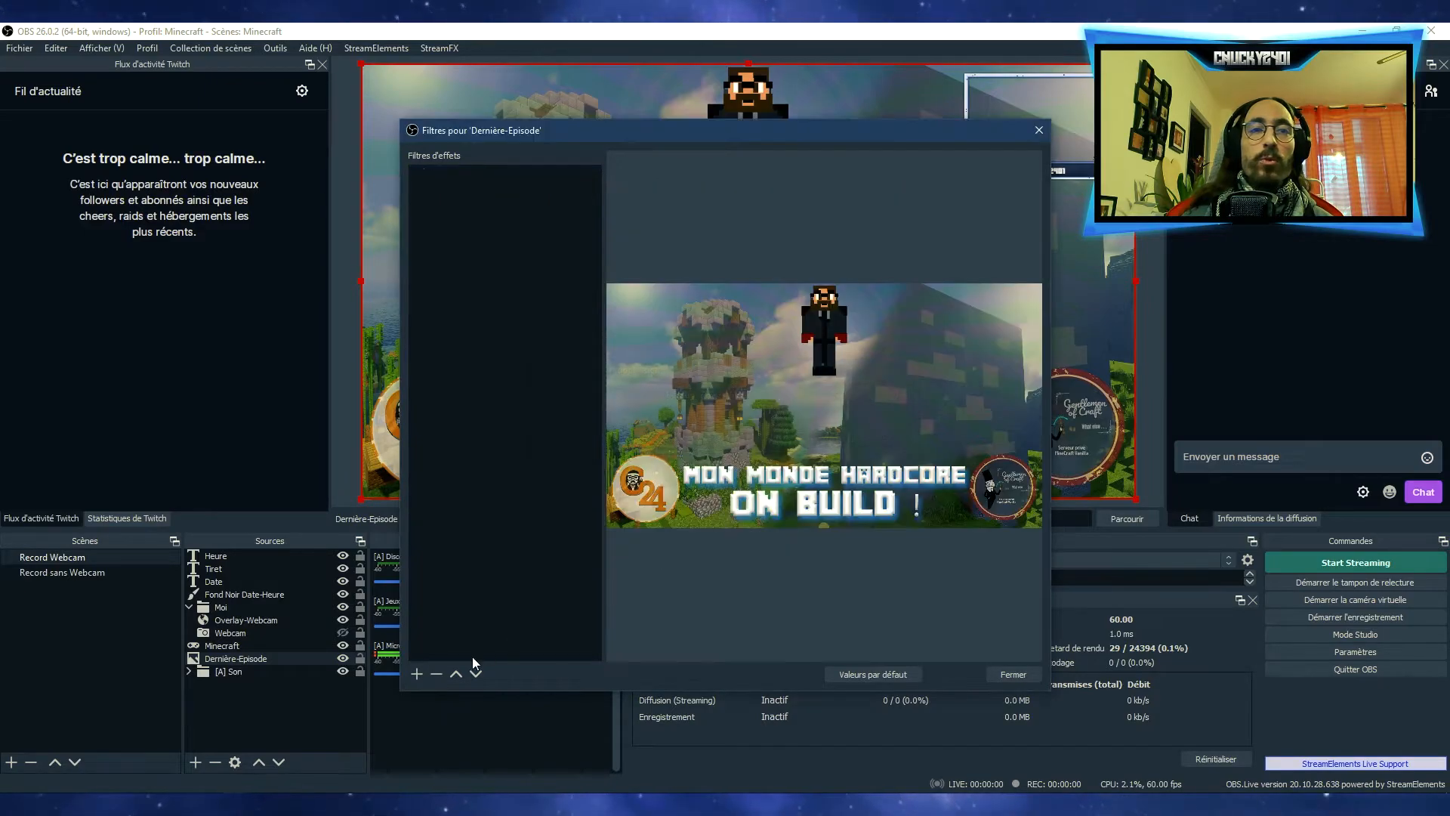
left_click(417, 674)
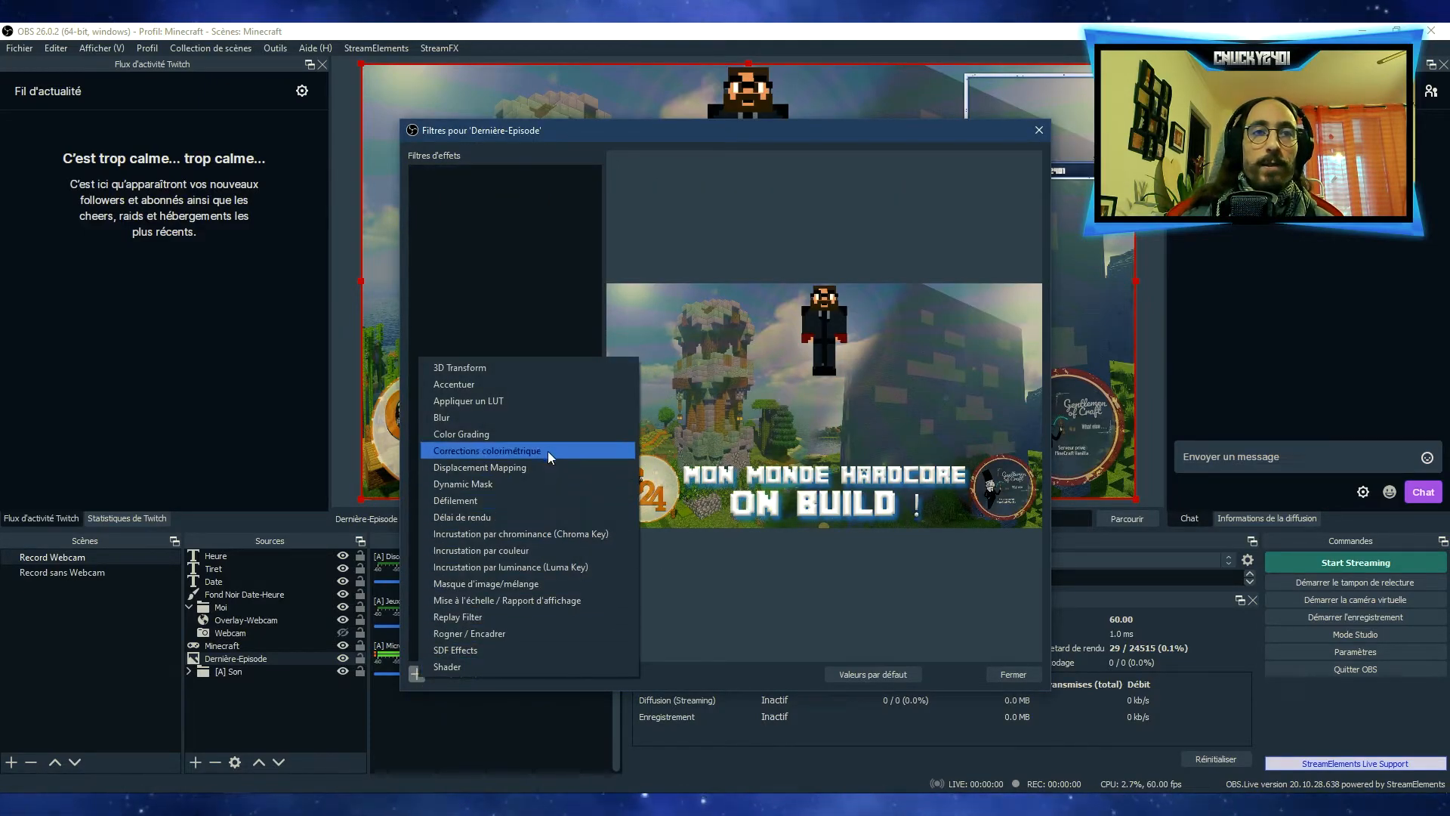
key("Escape")
left_click(1013, 673)
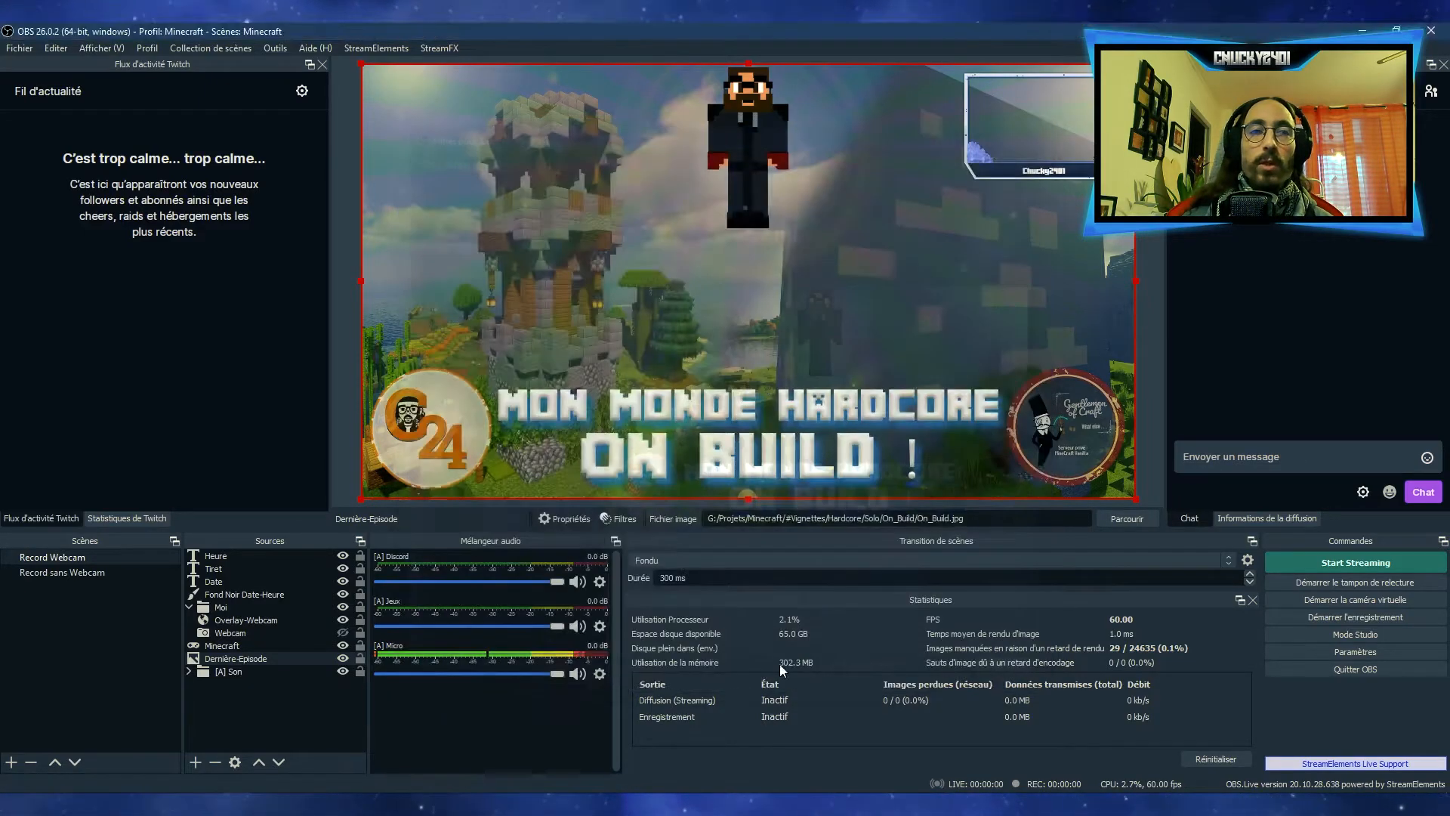
Examine the audio/video filter types available for the Webcam source without adding one
left_click(232, 633)
left_click(621, 518)
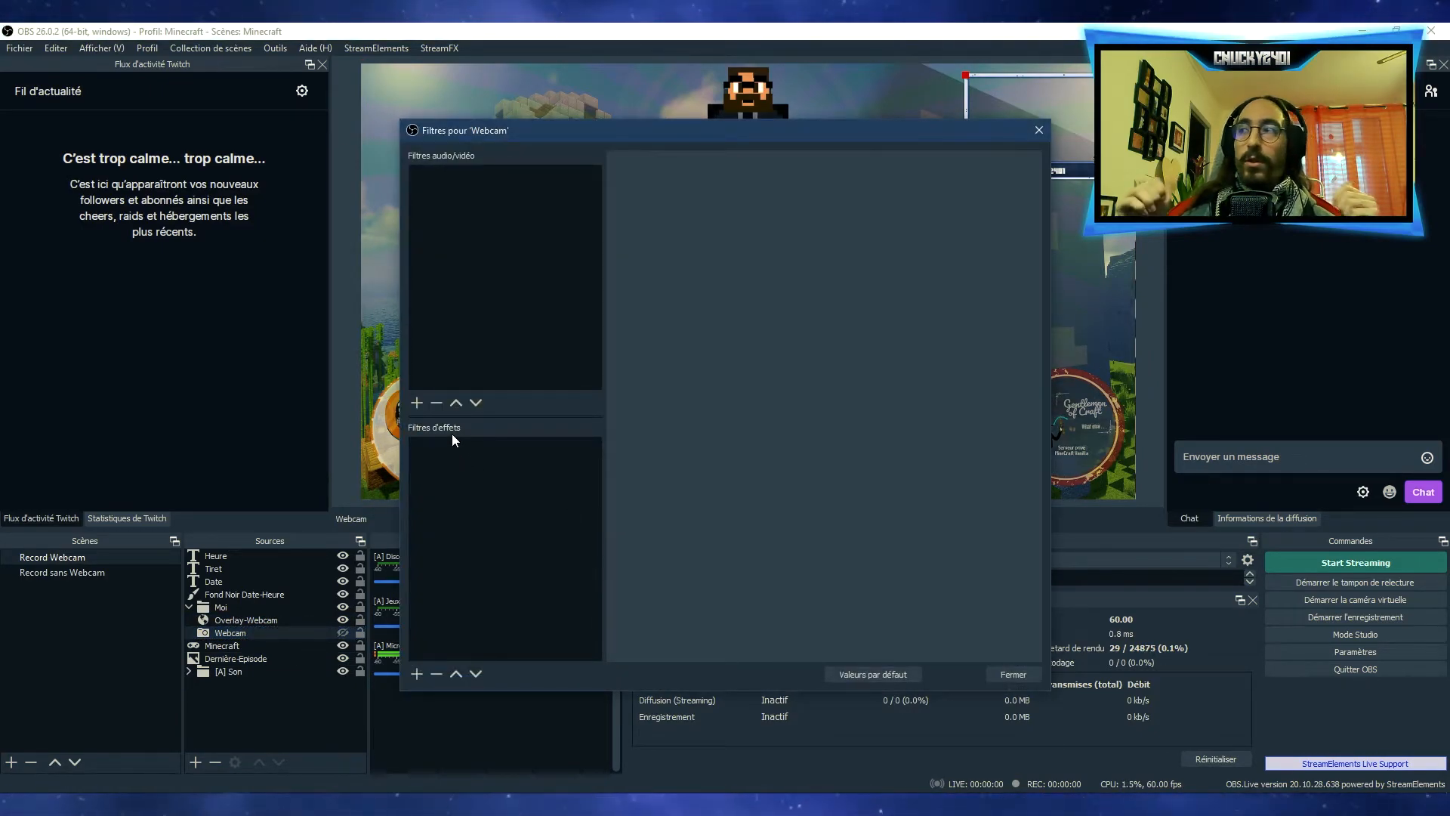
left_click(417, 399)
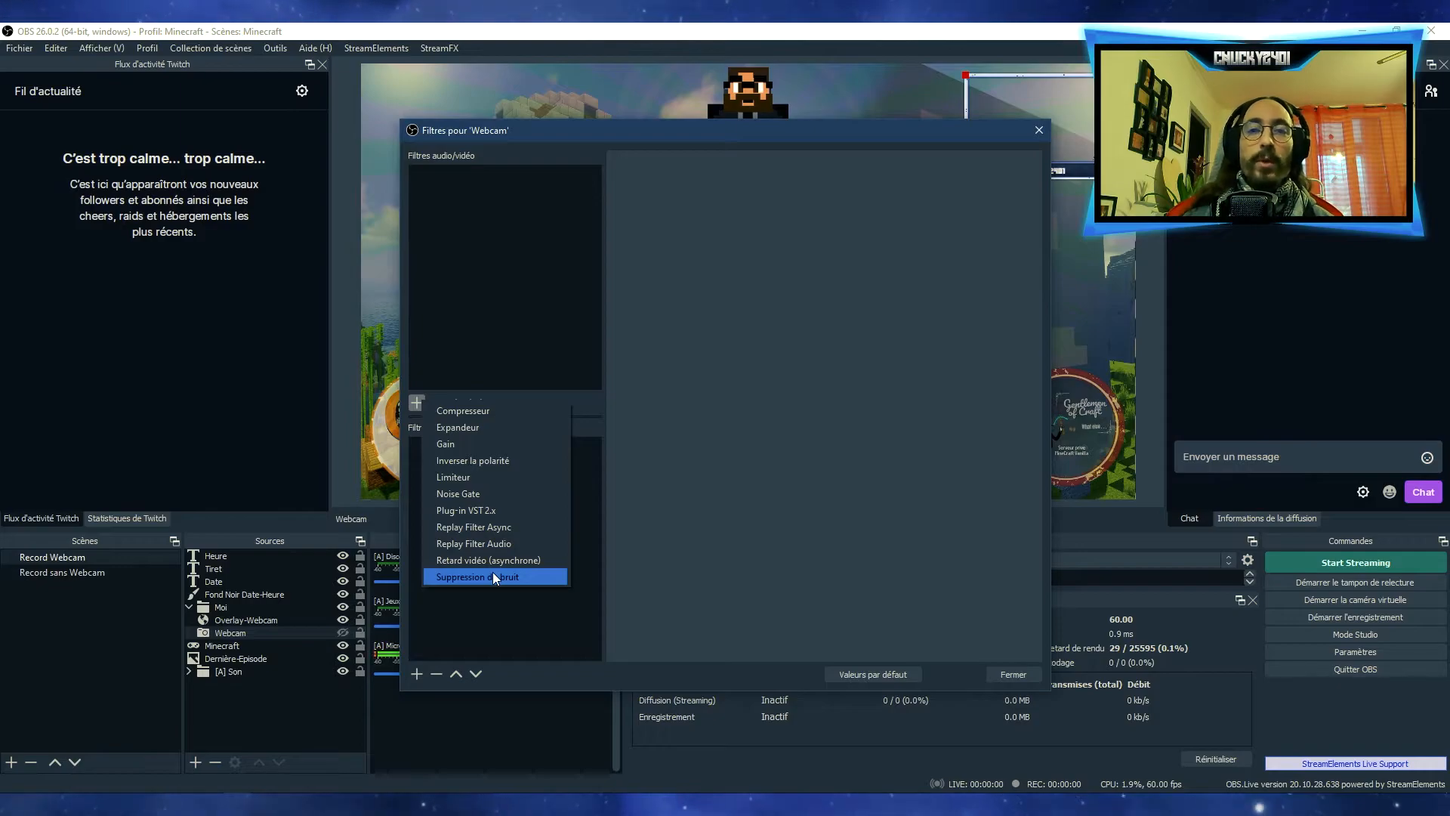
left_click(494, 605)
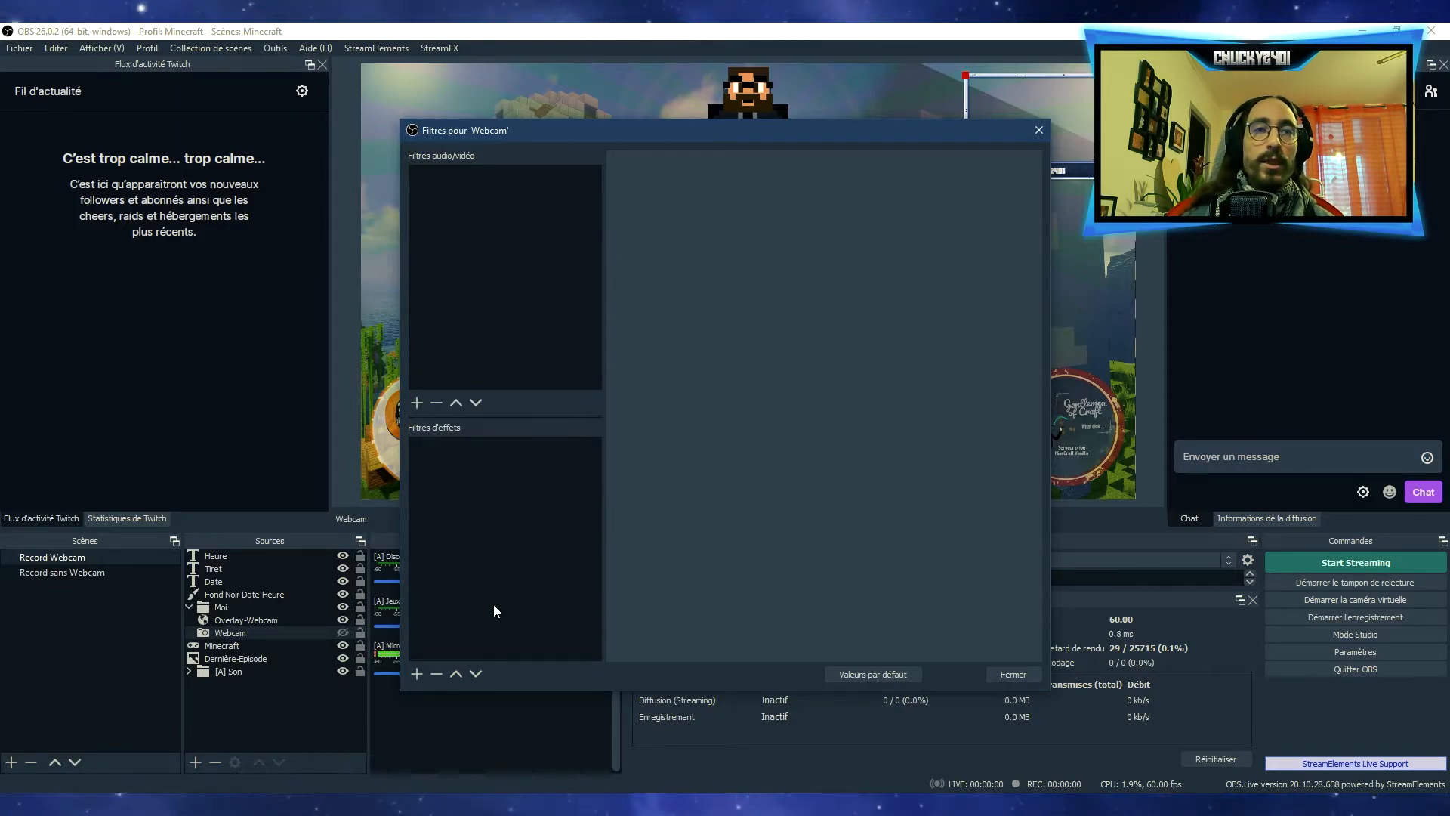
Try an Incrustation par luminance (Luma Key) effect filter on the Webcam source and delete it again
left_click(416, 673)
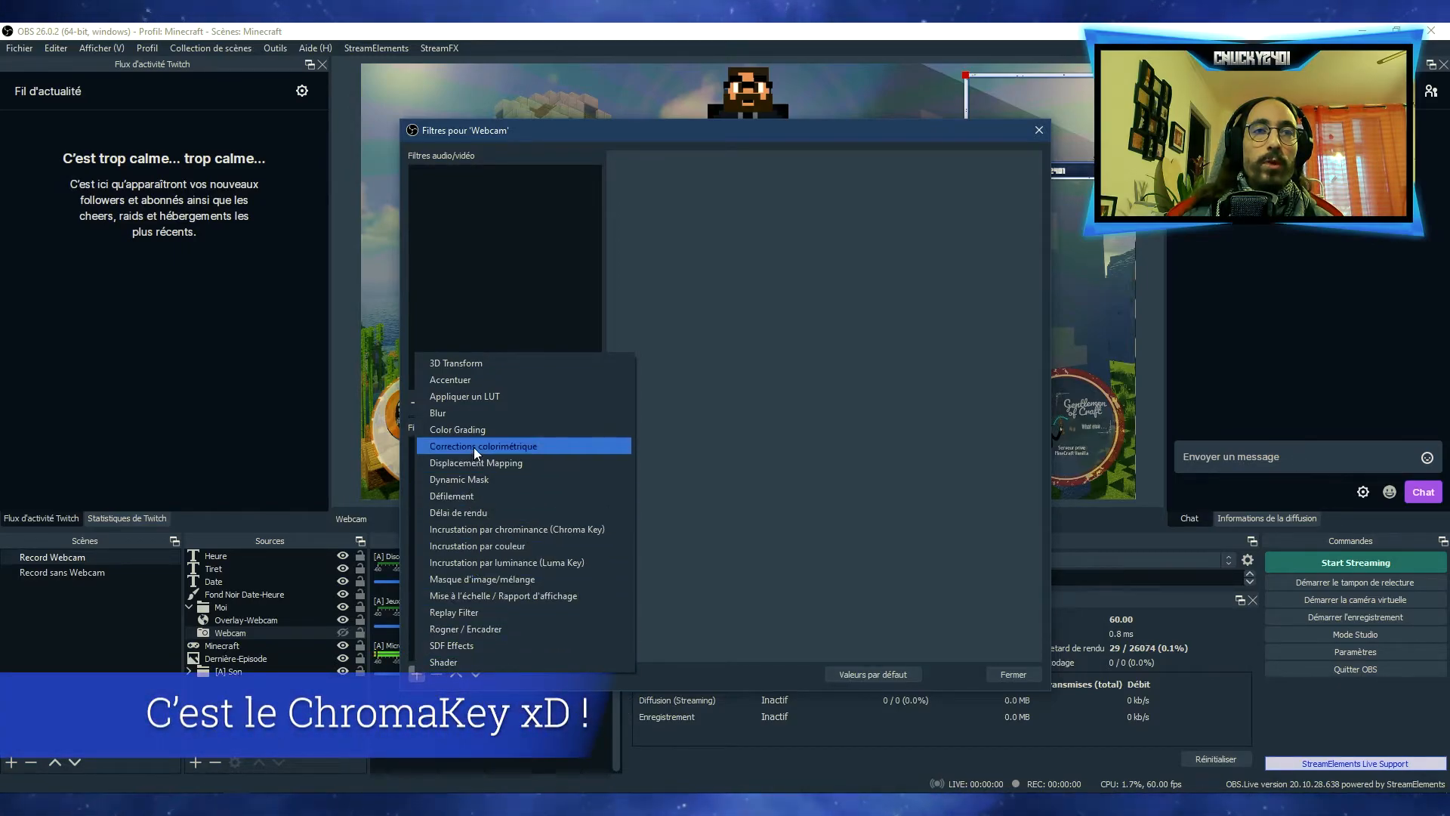
left_click(484, 563)
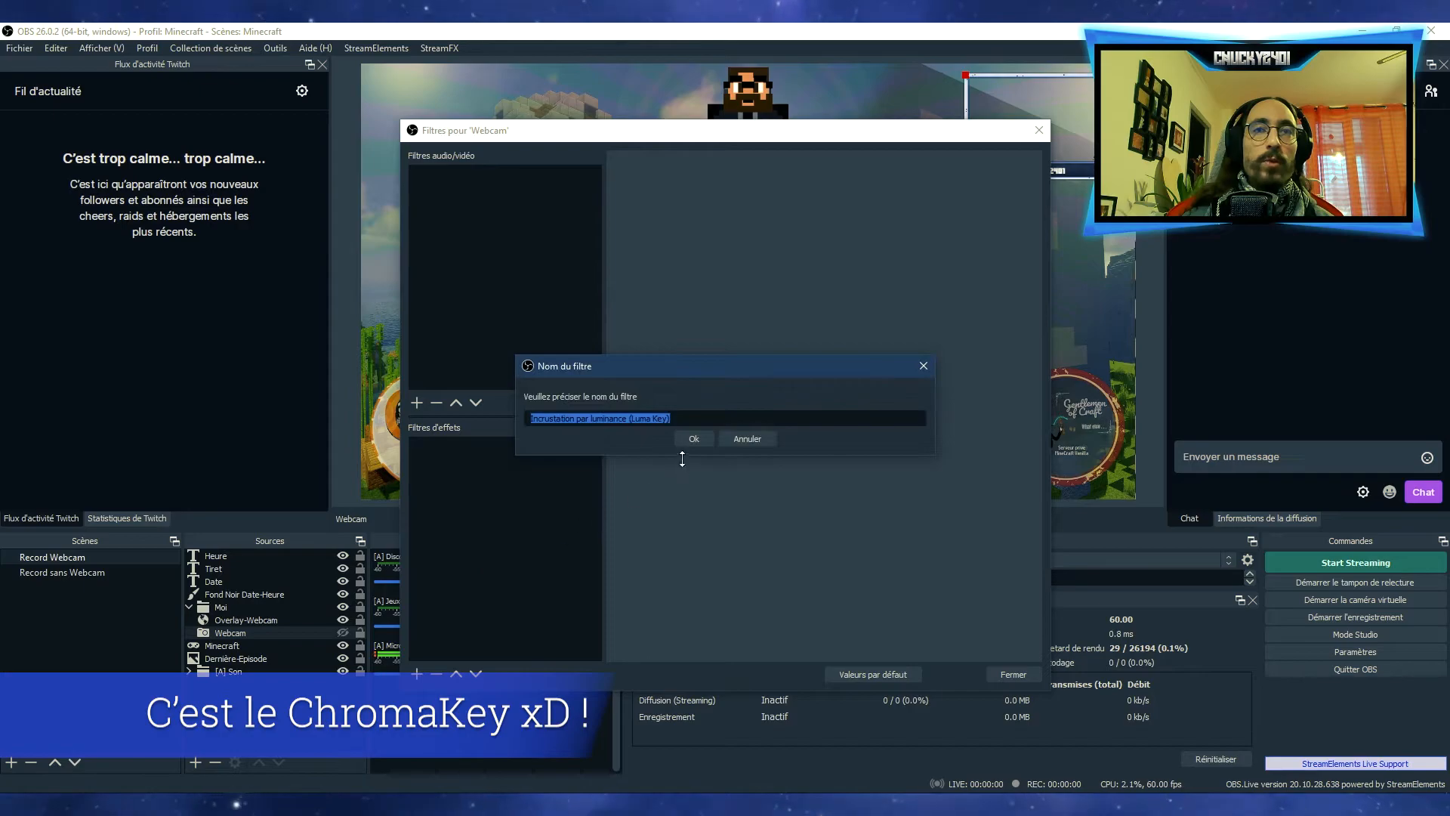
left_click(691, 440)
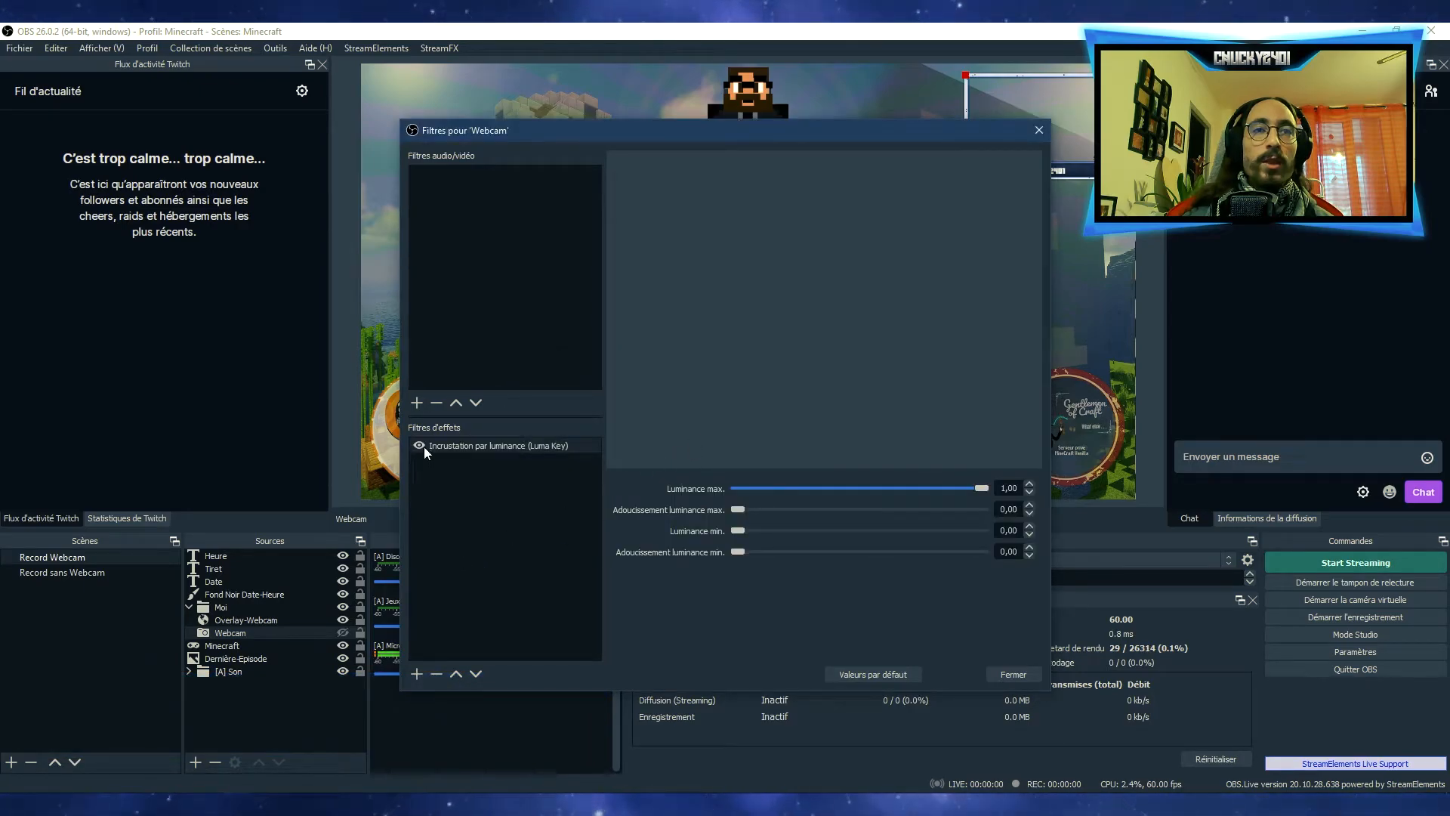
left_click(438, 673)
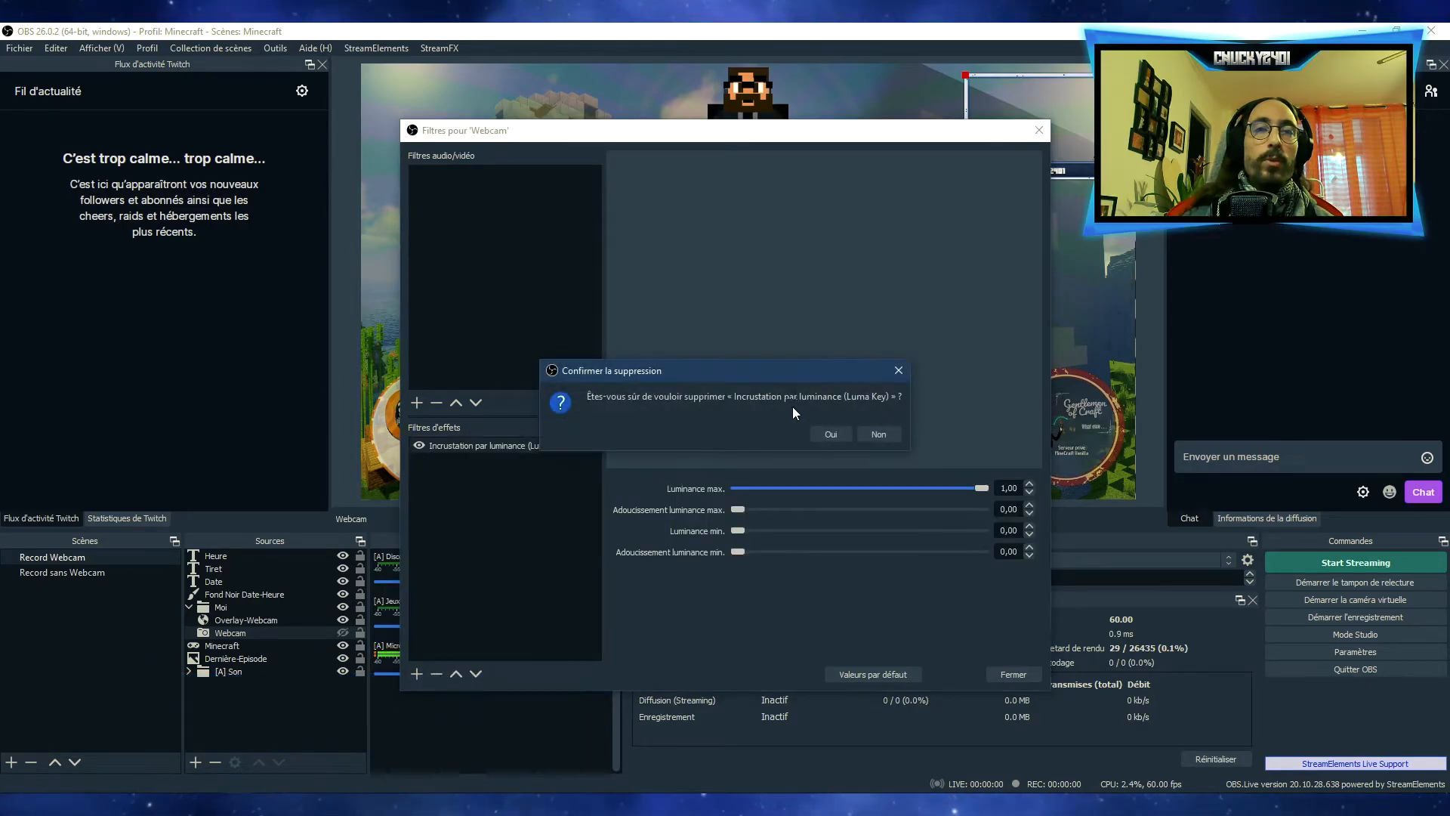
left_click(822, 431)
Review the effect filter types offered for the Webcam source, then close its filters and deselect the source
left_click(417, 673)
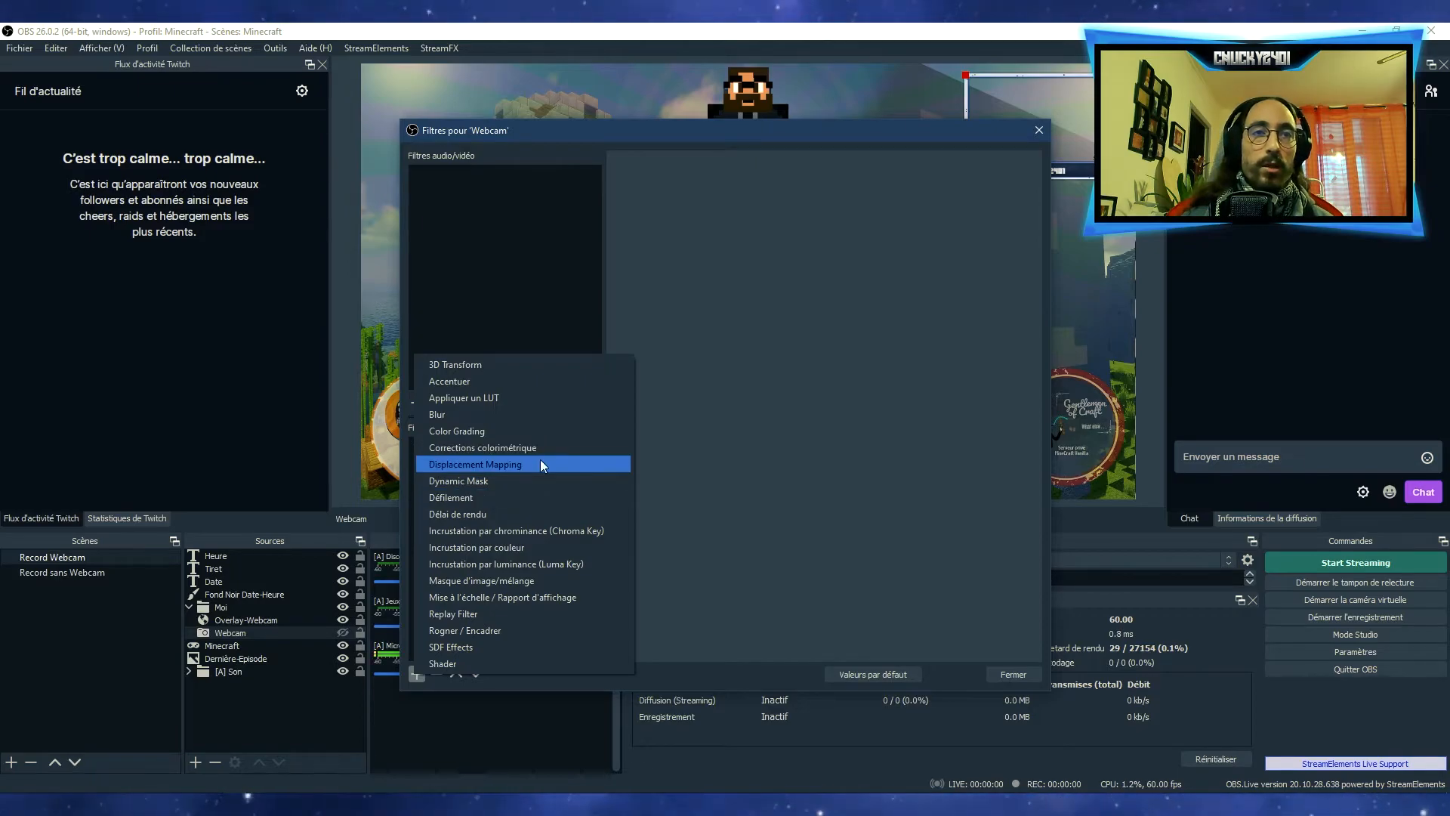
left_click(496, 312)
left_click(1021, 673)
left_click(266, 727)
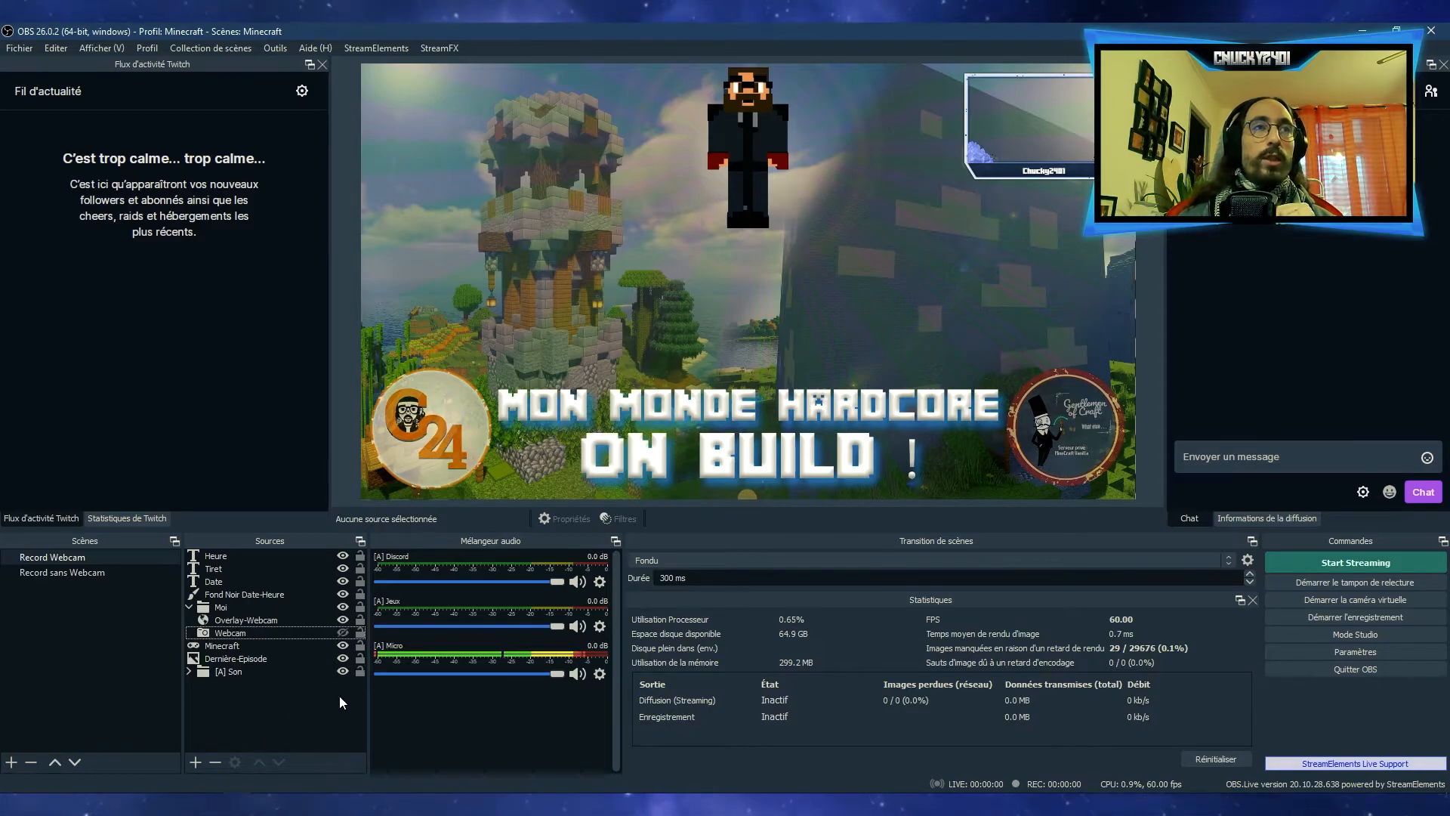
Switch both the profile and the scene collection to Elite Dangerous
left_click(146, 48)
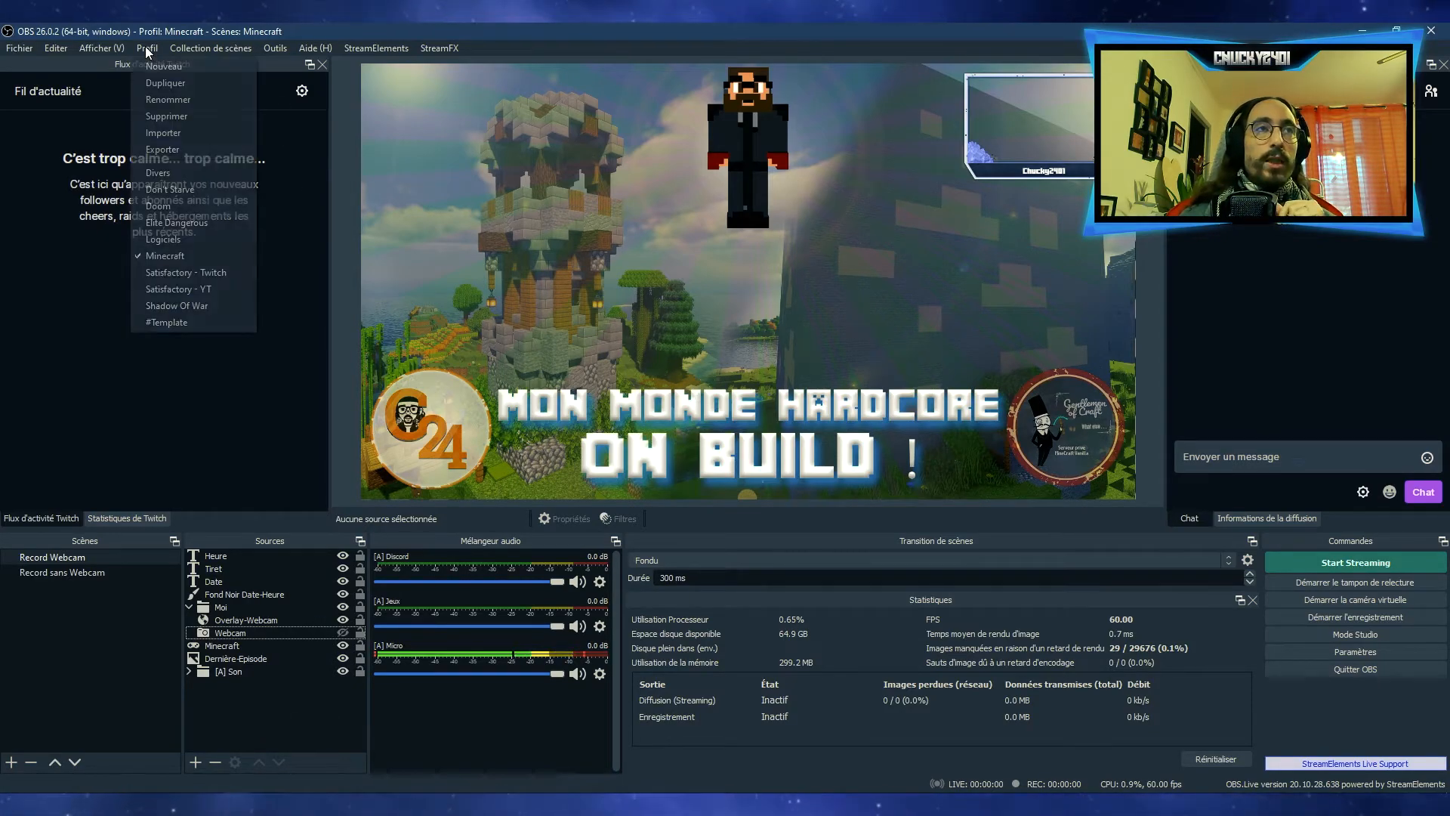
left_click(168, 221)
left_click(204, 46)
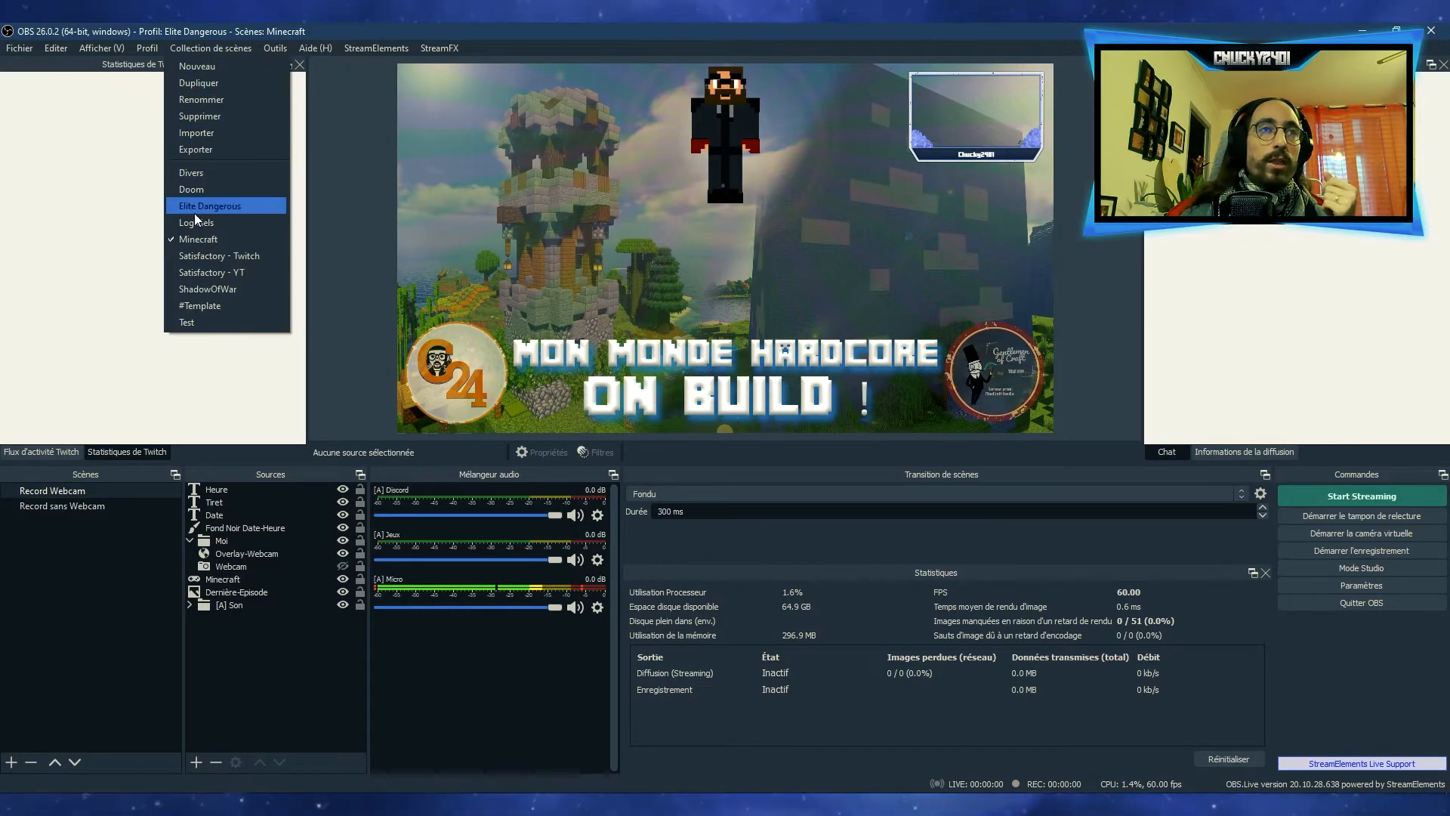
left_click(194, 212)
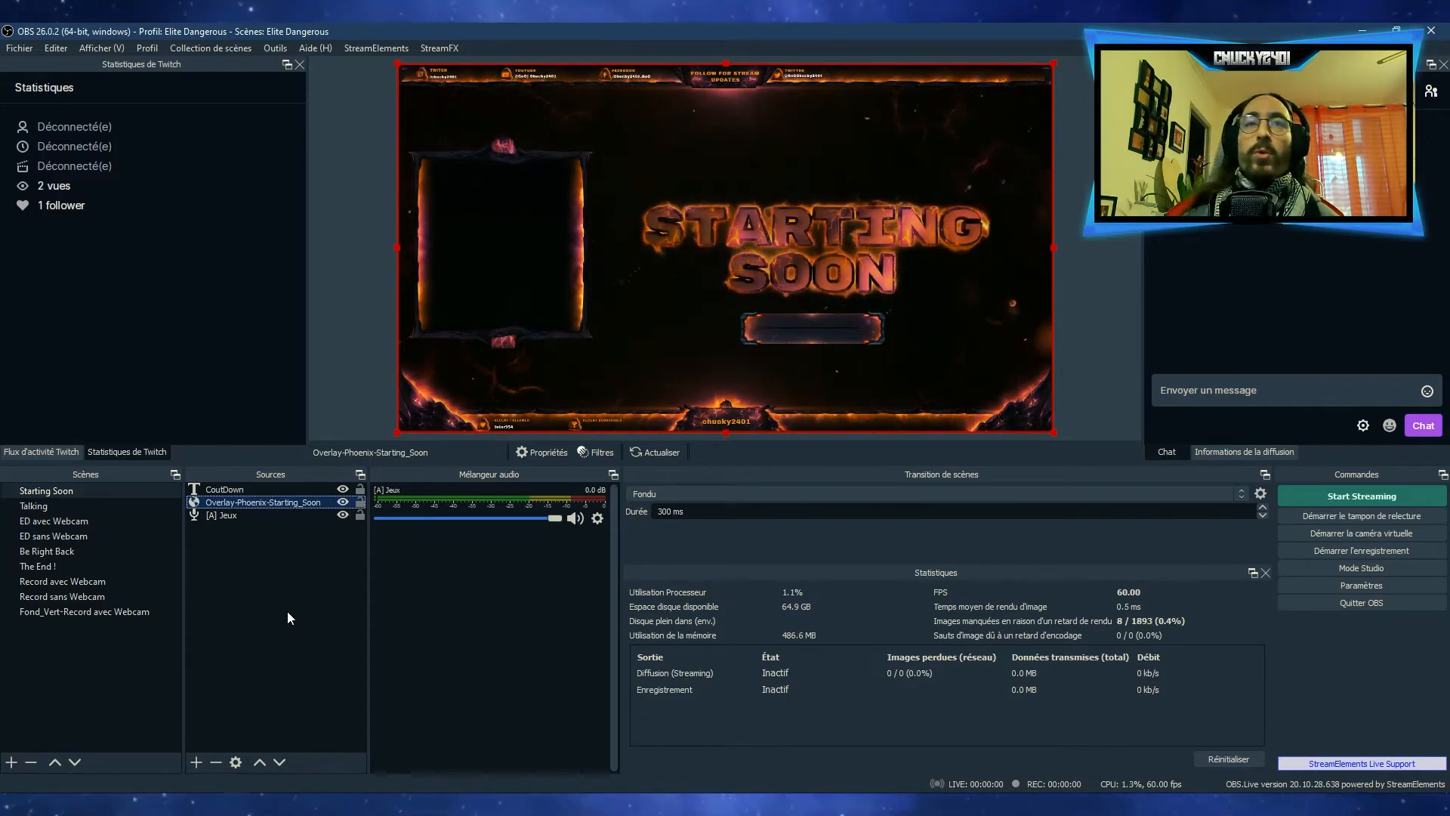
Examine the CoutDown text source in the Starting Soon scene and leave no source selected
left_click(241, 595)
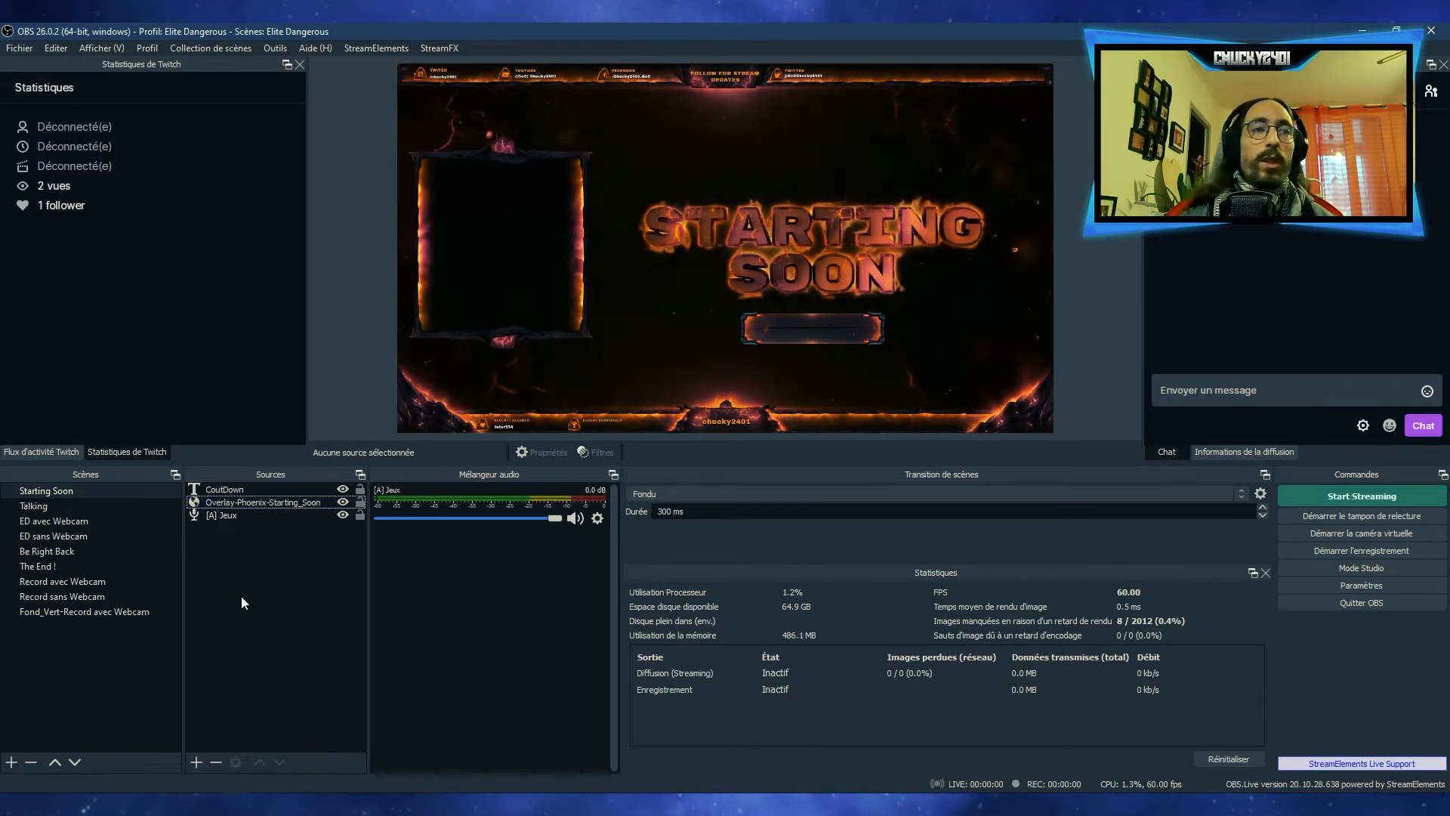
left_click(234, 489)
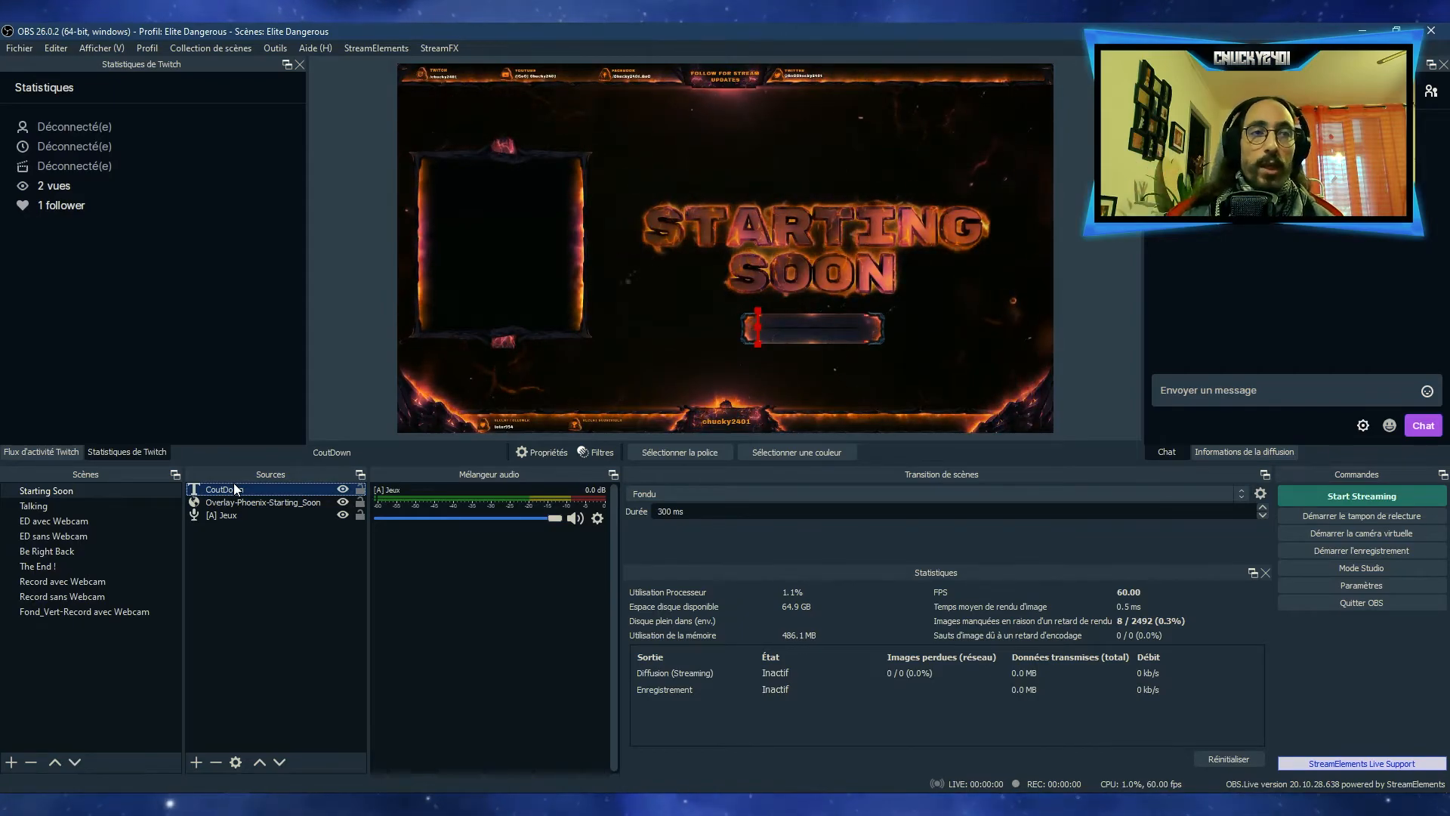
left_click(785, 329)
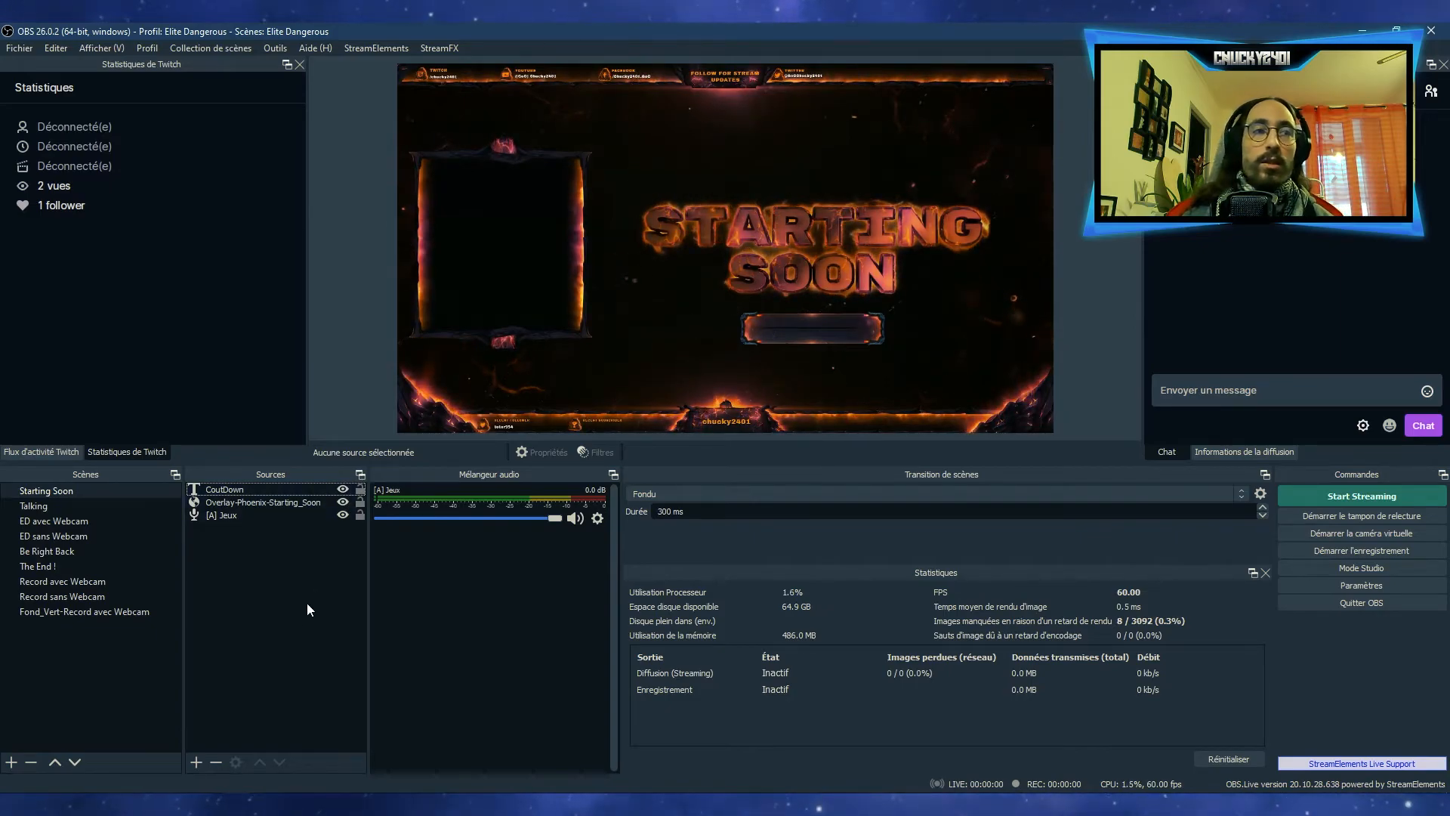
Show the Talking scene and inspect its Overlay-Phoenix-Talking source, leaving it deselected
left_click(45, 506)
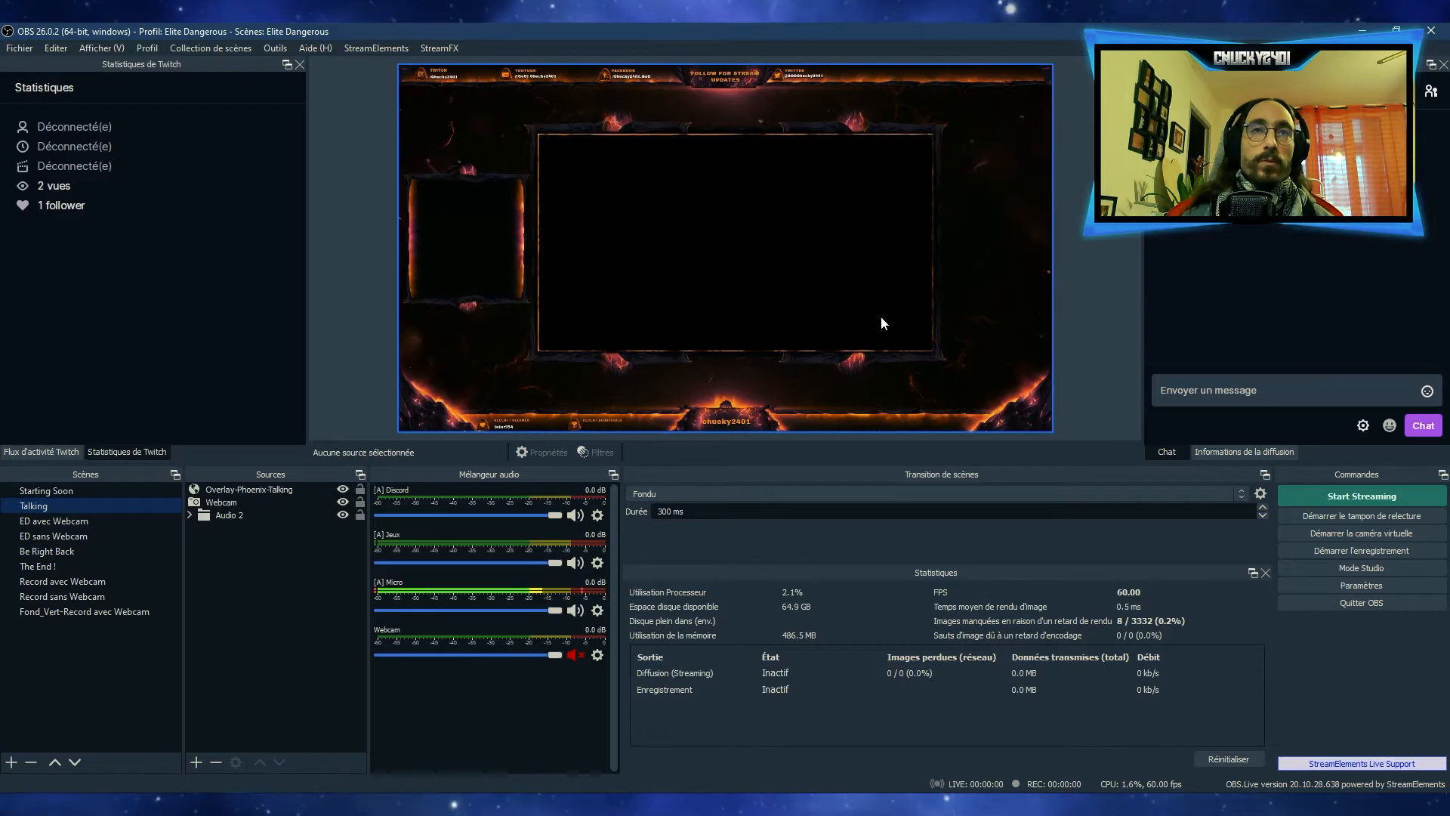
left_click(272, 489)
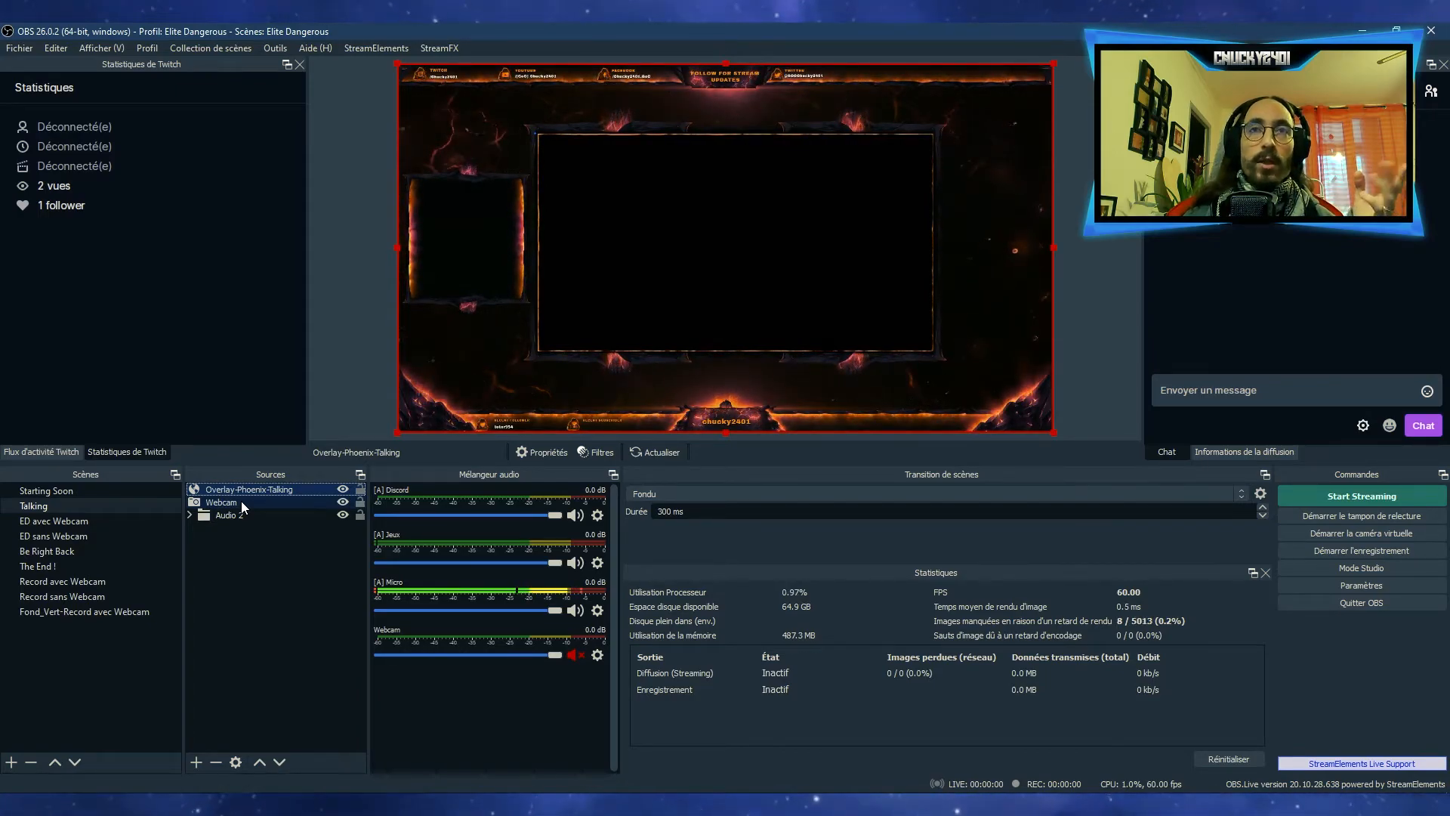
left_click(231, 605)
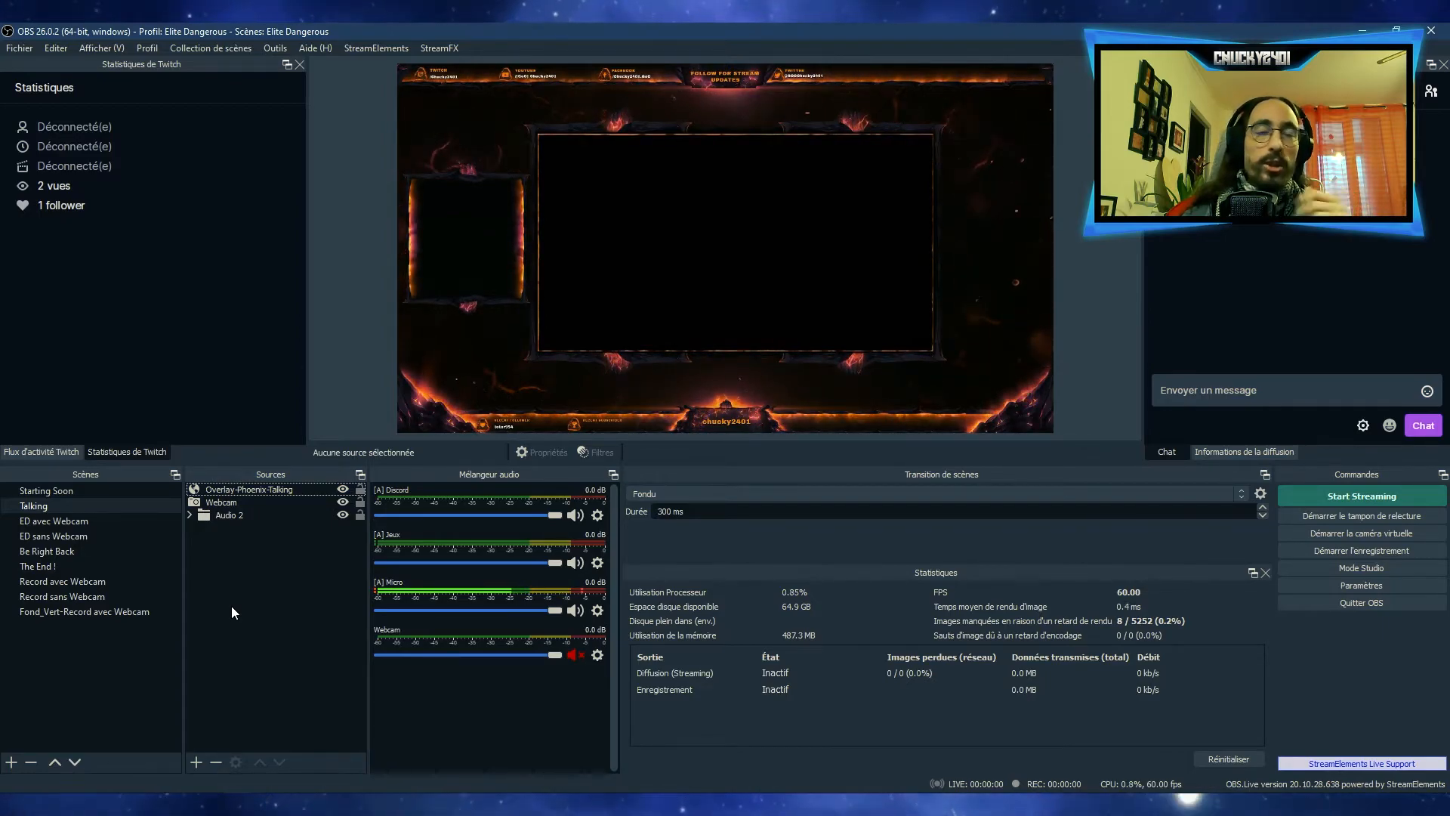
Preview the ED avec Webcam, ED sans Webcam, Be Right Back and The End ! scenes one after another
left_click(32, 520)
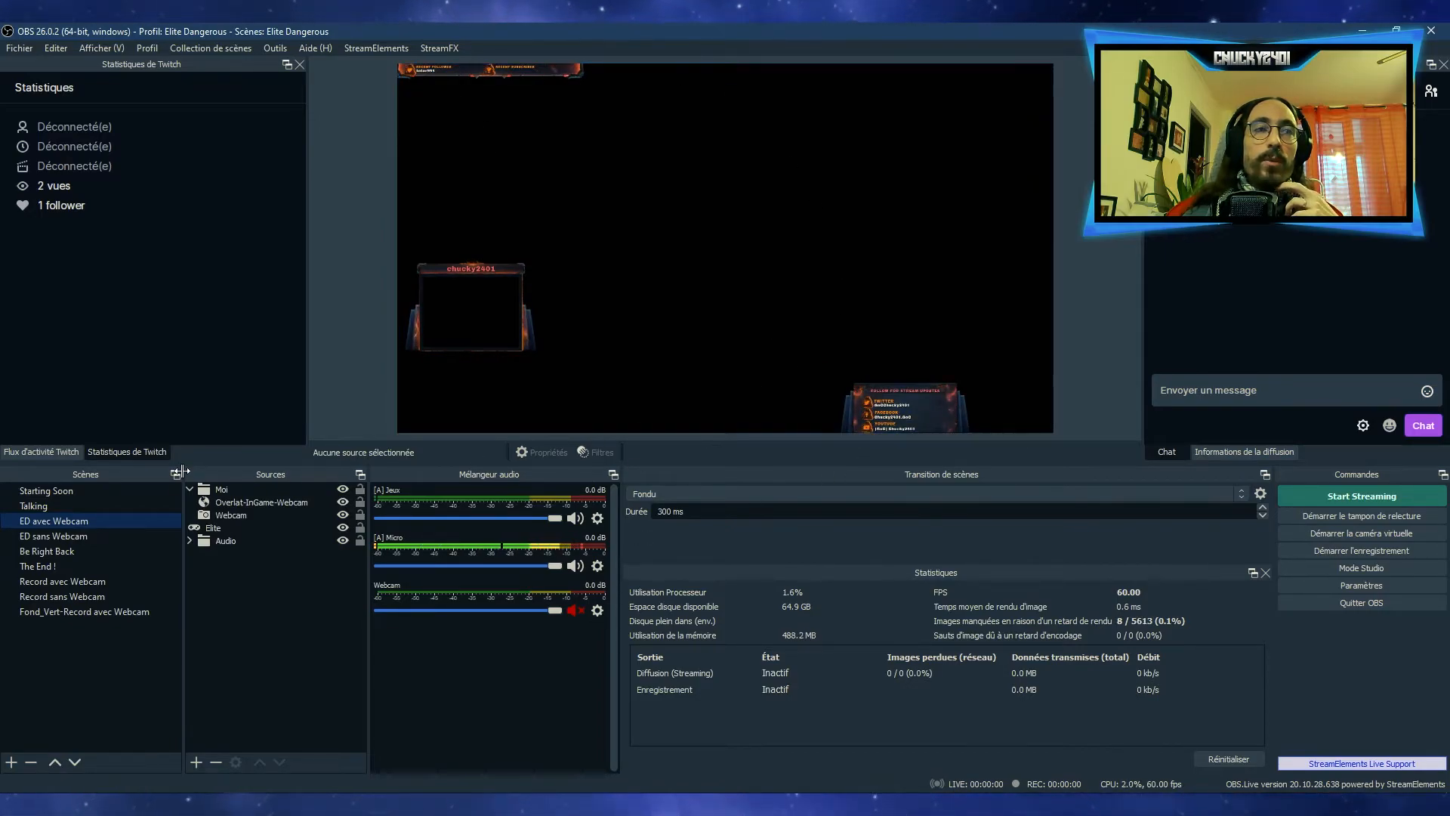
left_click(93, 536)
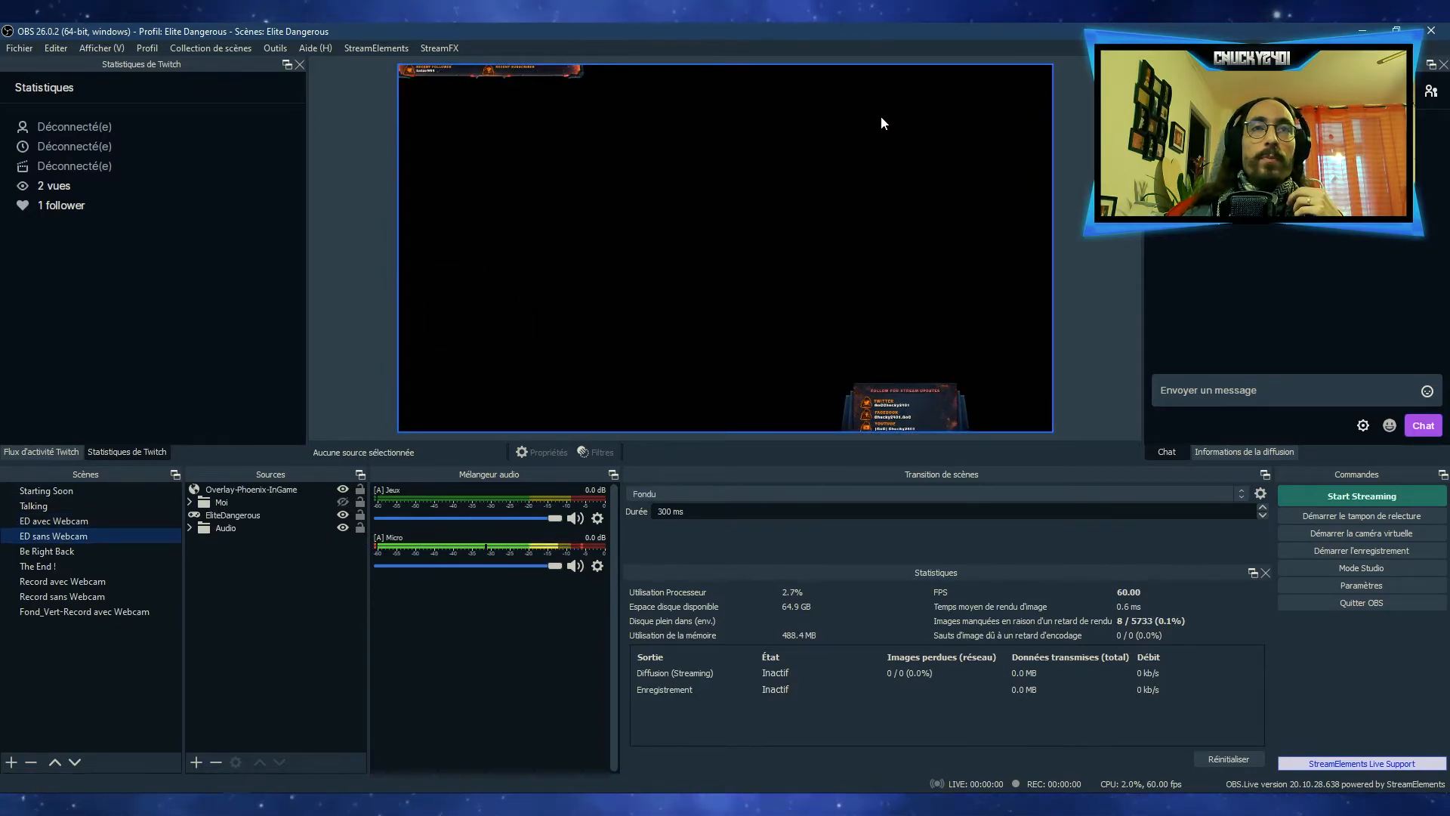
left_click(48, 547)
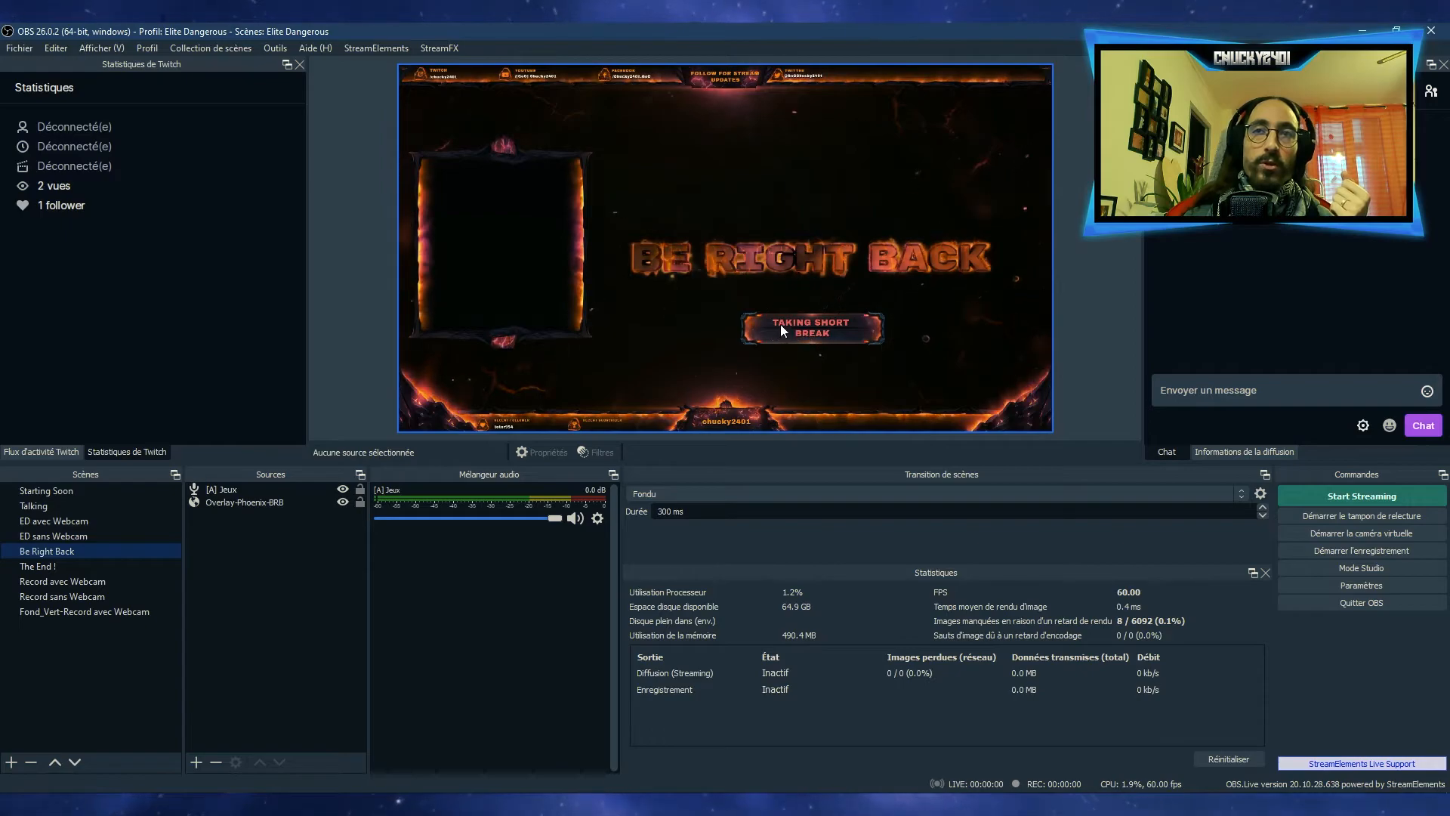
left_click(70, 566)
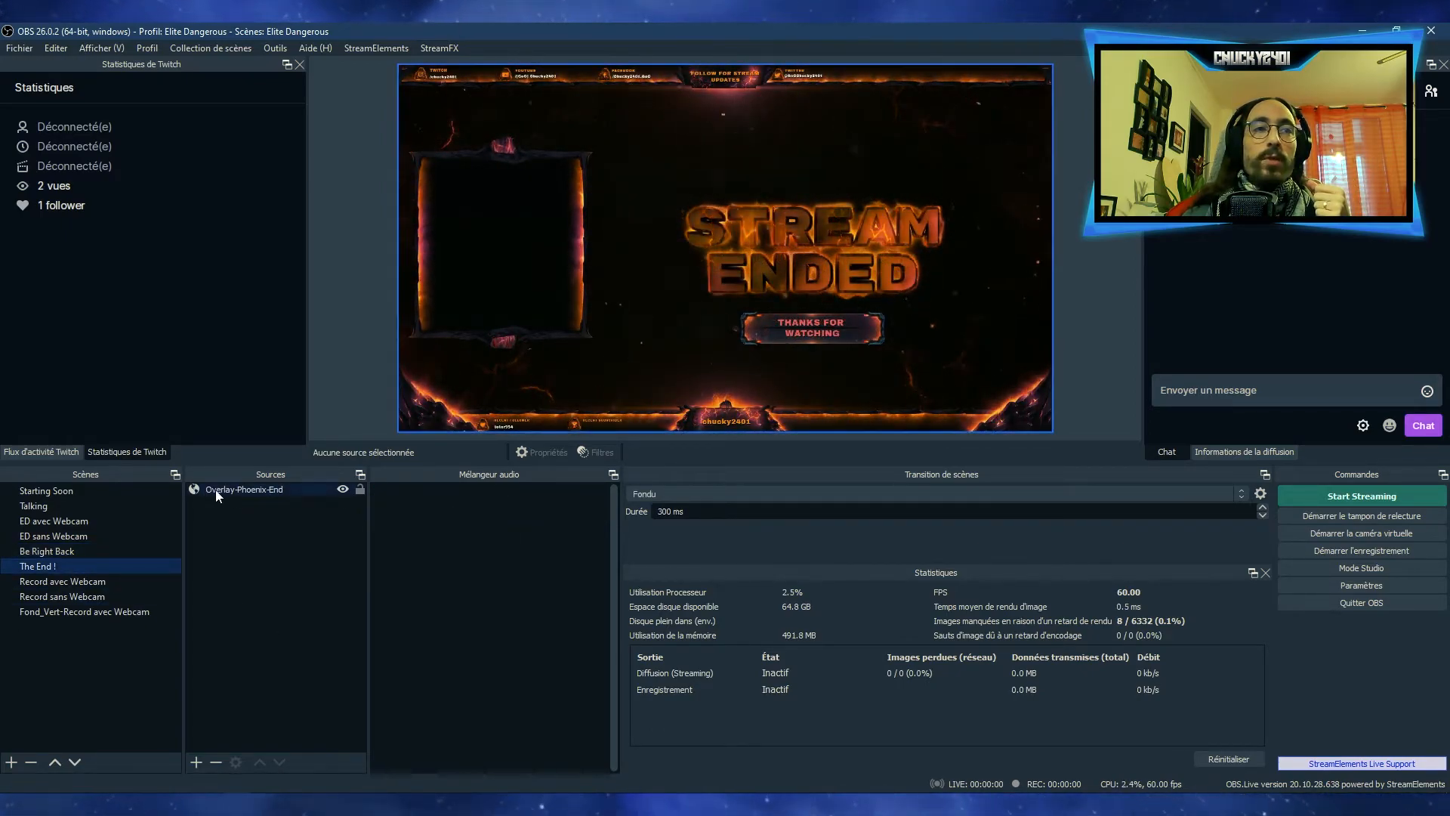
Return to the Starting Soon scene and inspect its Phoenix overlay and [A] Jeux audio source
left_click(47, 490)
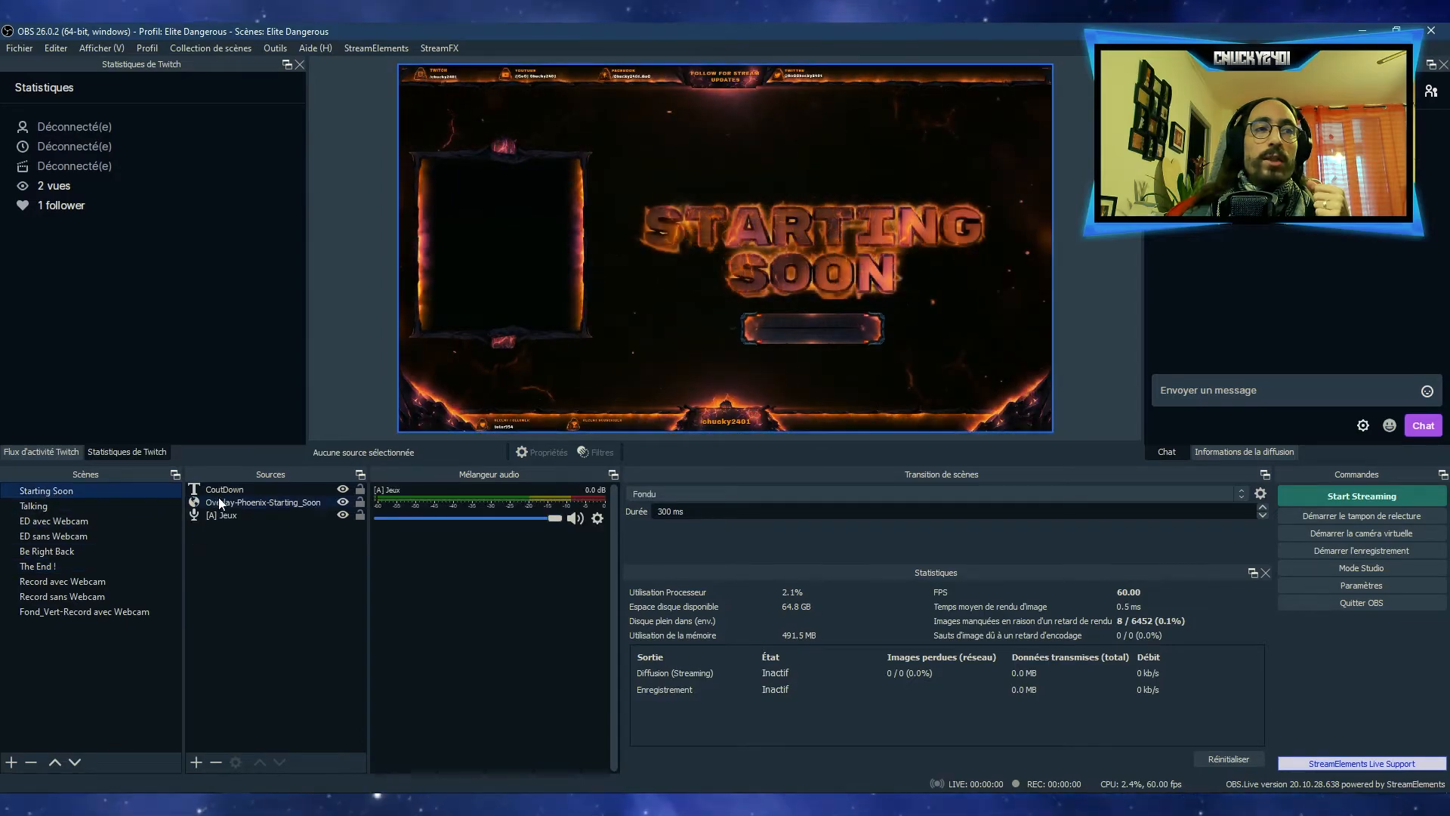
left_click(219, 499)
left_click(247, 520)
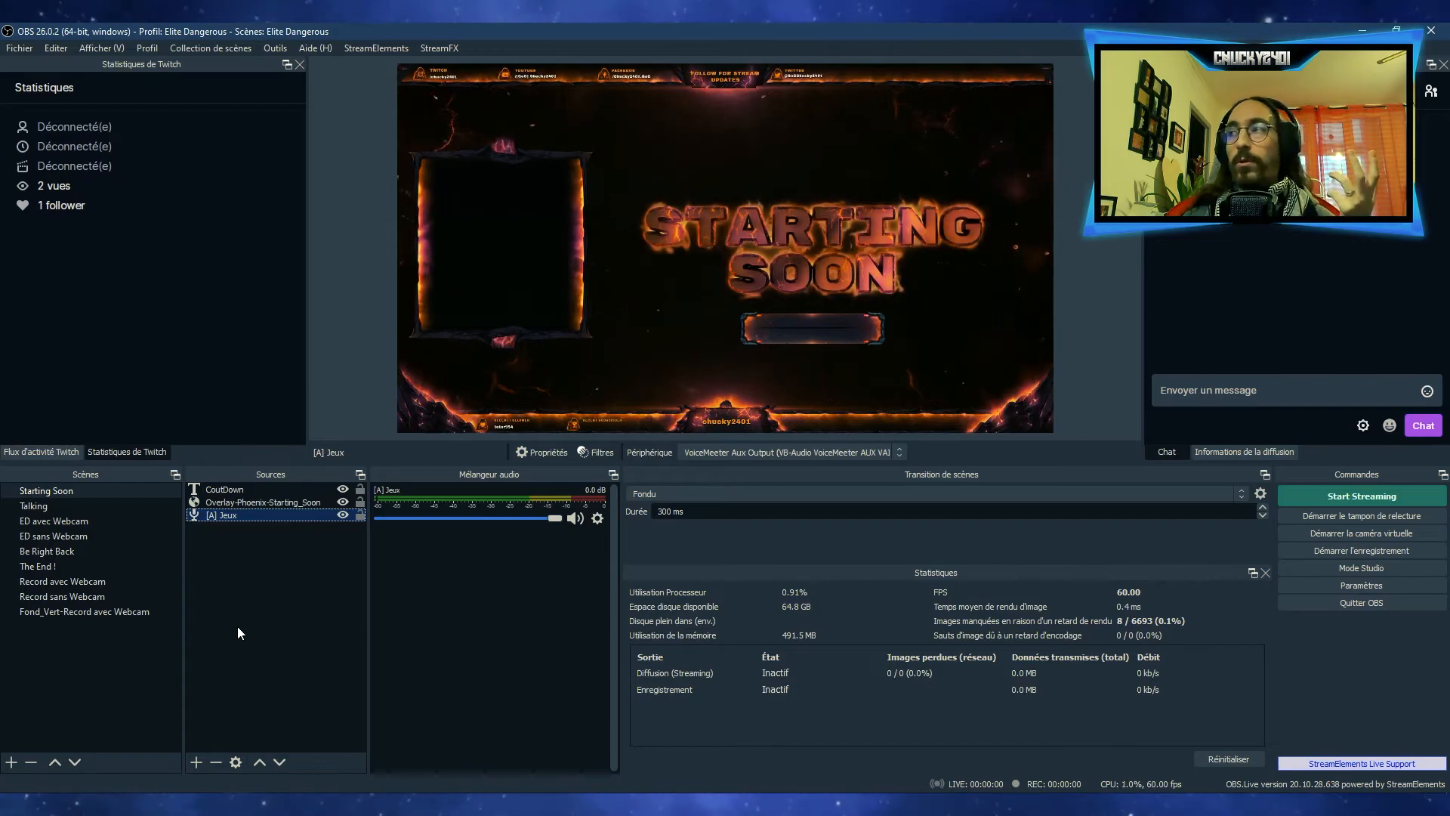
Switch to the Talking scene and inspect the audio sources inside the Audio 2 group, collapsing the group again
left_click(83, 505)
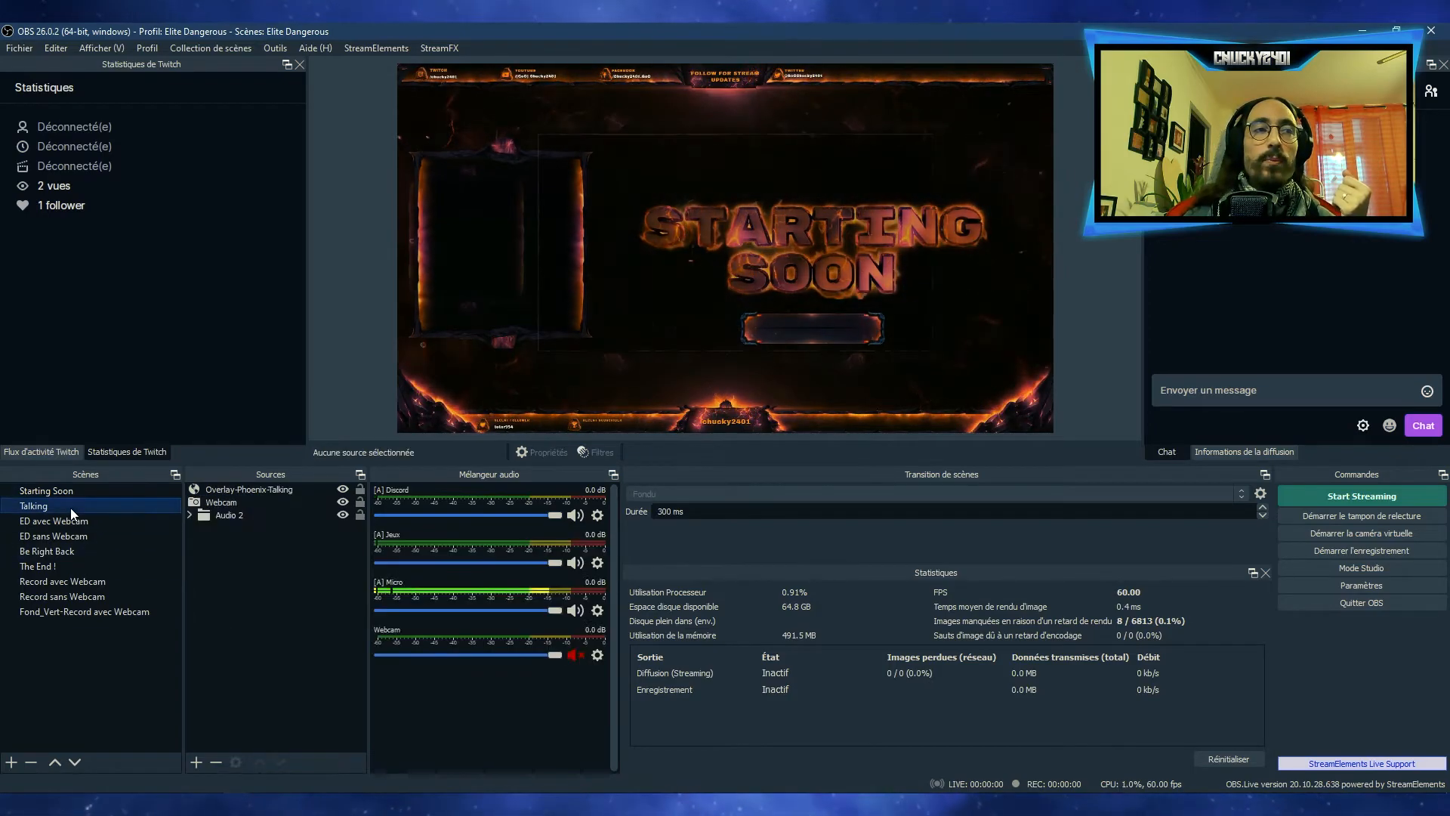
left_click(192, 513)
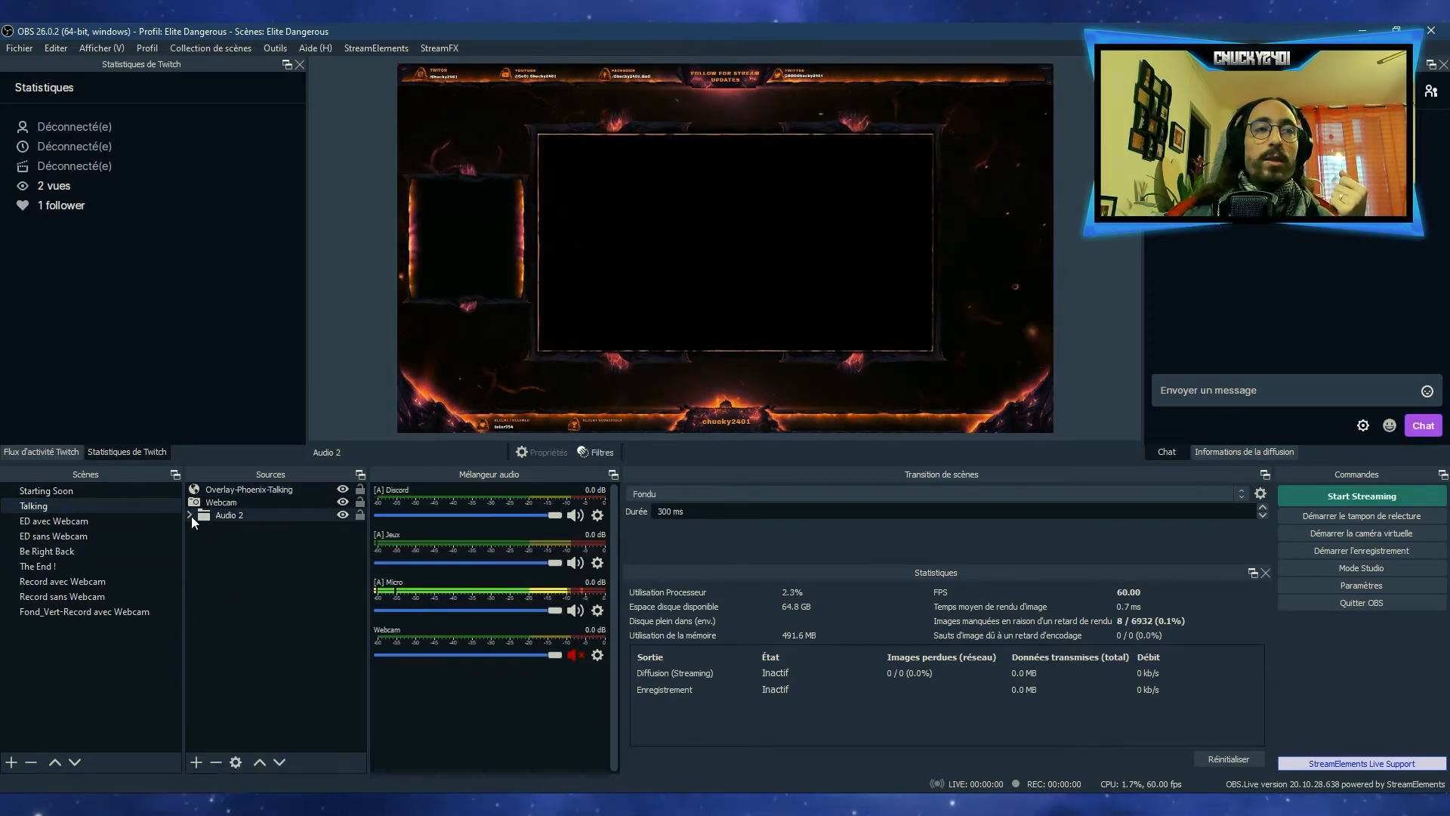
left_click(190, 514)
left_click(234, 542)
left_click(231, 554)
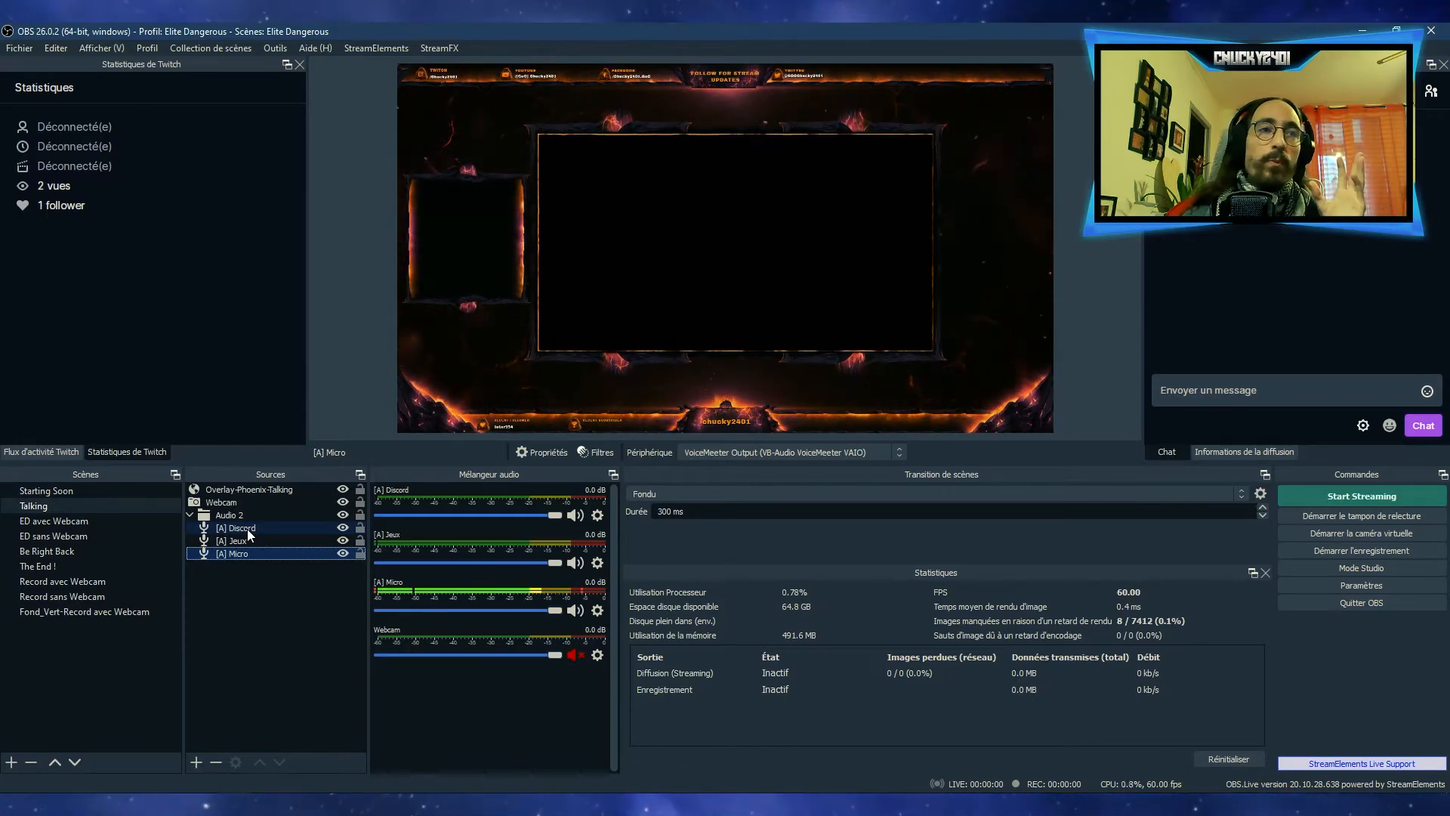
left_click(190, 513)
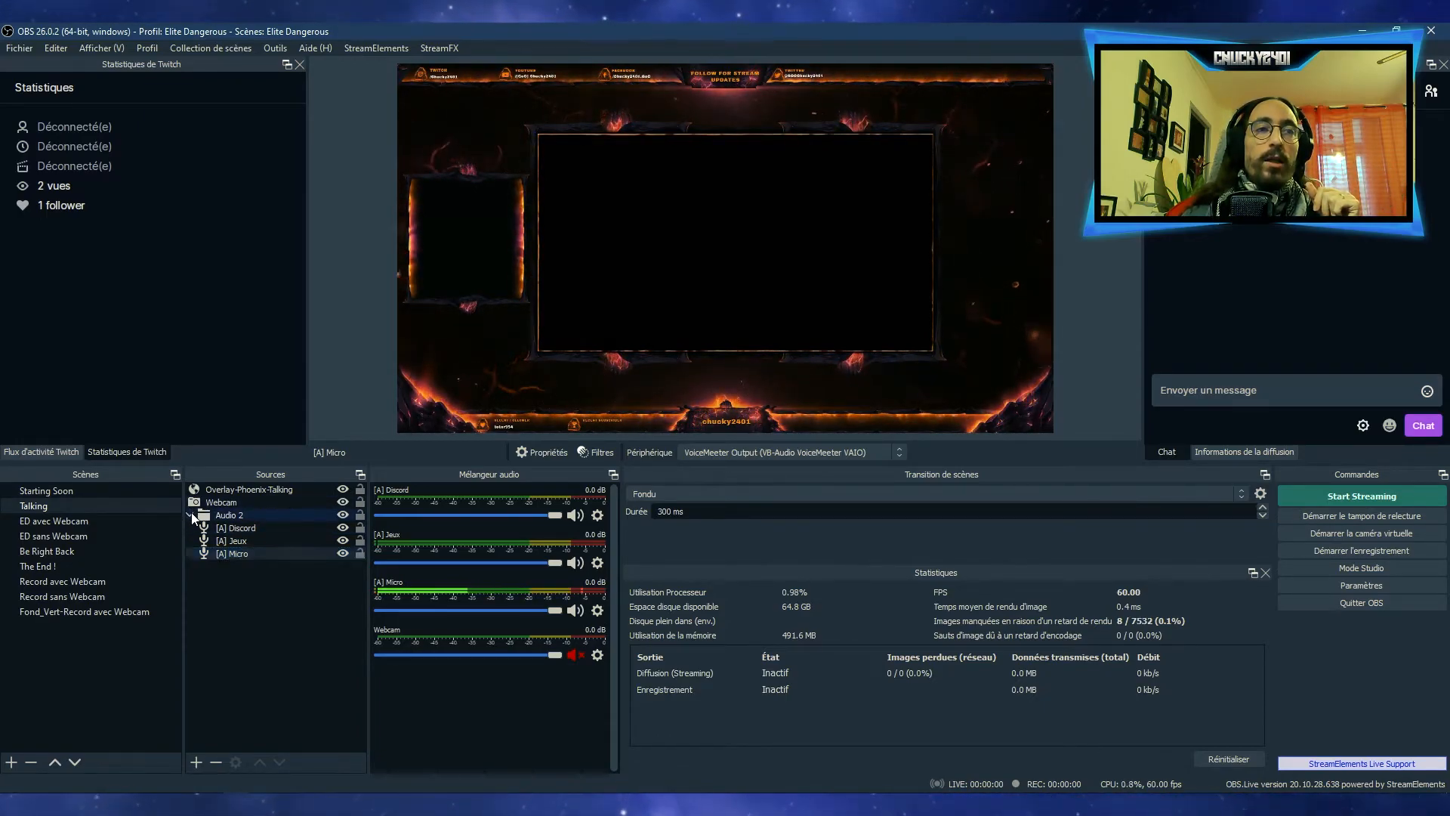
Try placing Overlay-Phoenix-Talking below the Webcam source in the Talking scene and move it back above
left_click(237, 488)
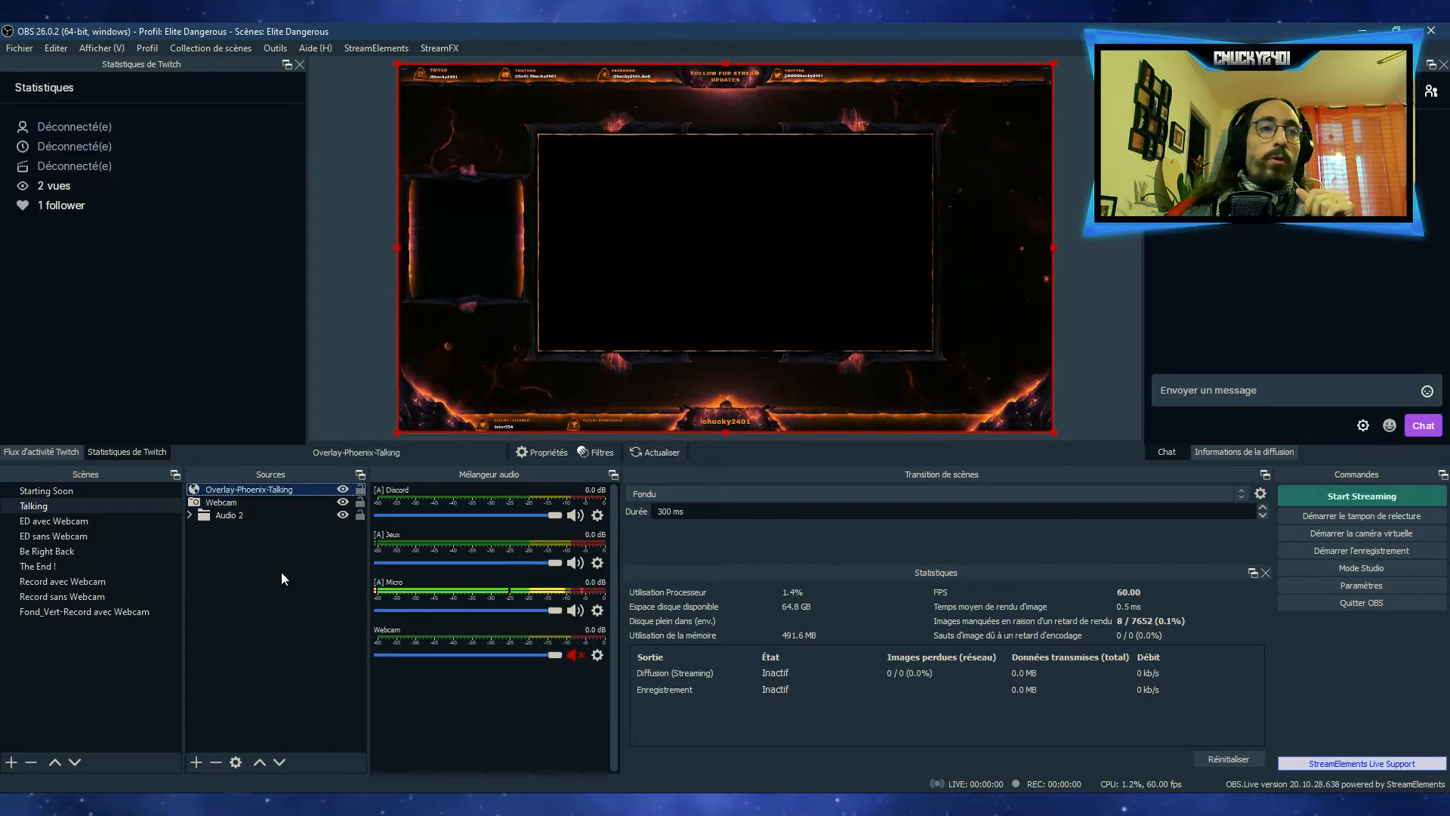
left_click(270, 554)
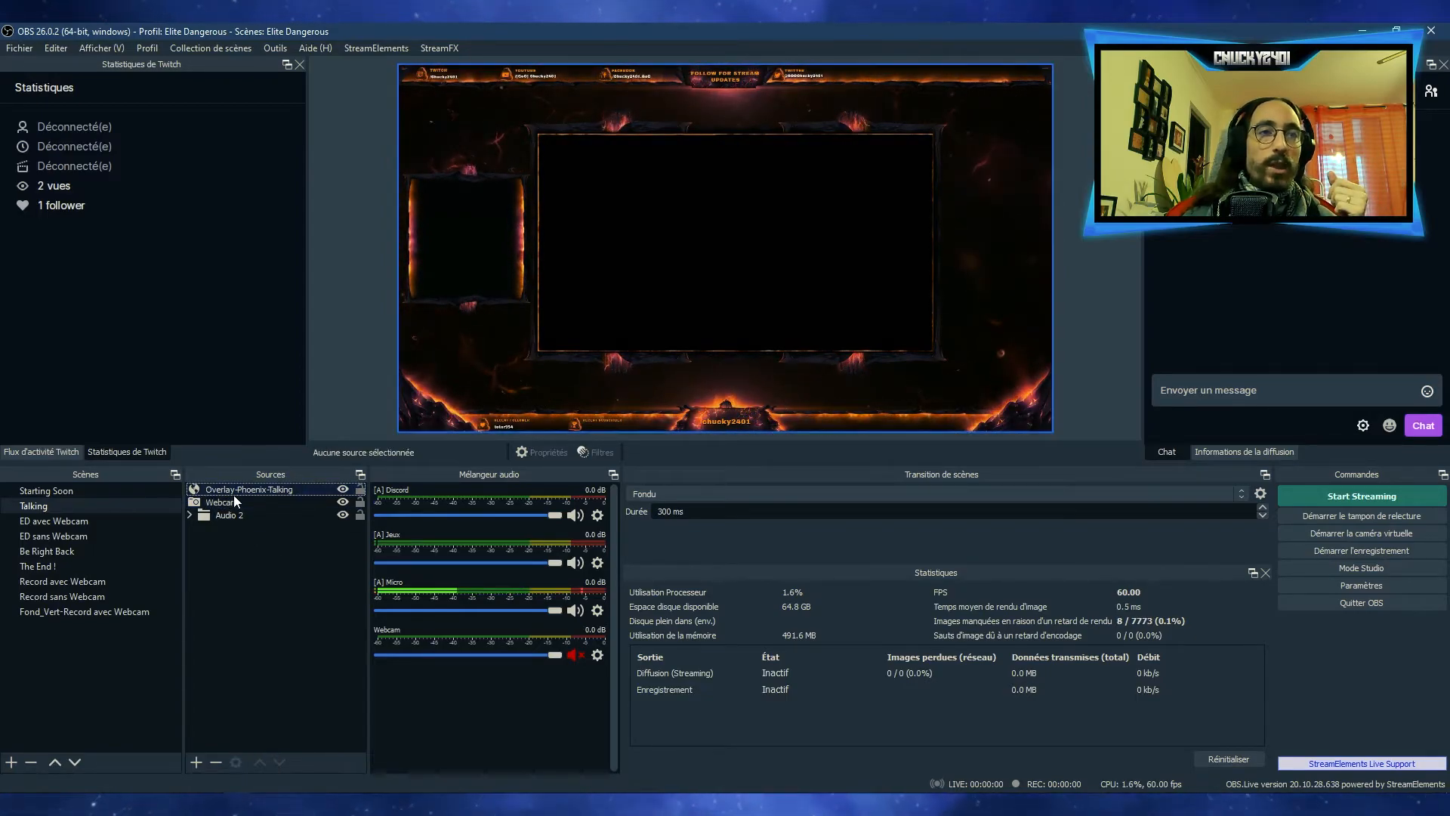
left_click_drag(234, 491, 232, 505)
left_click(243, 546)
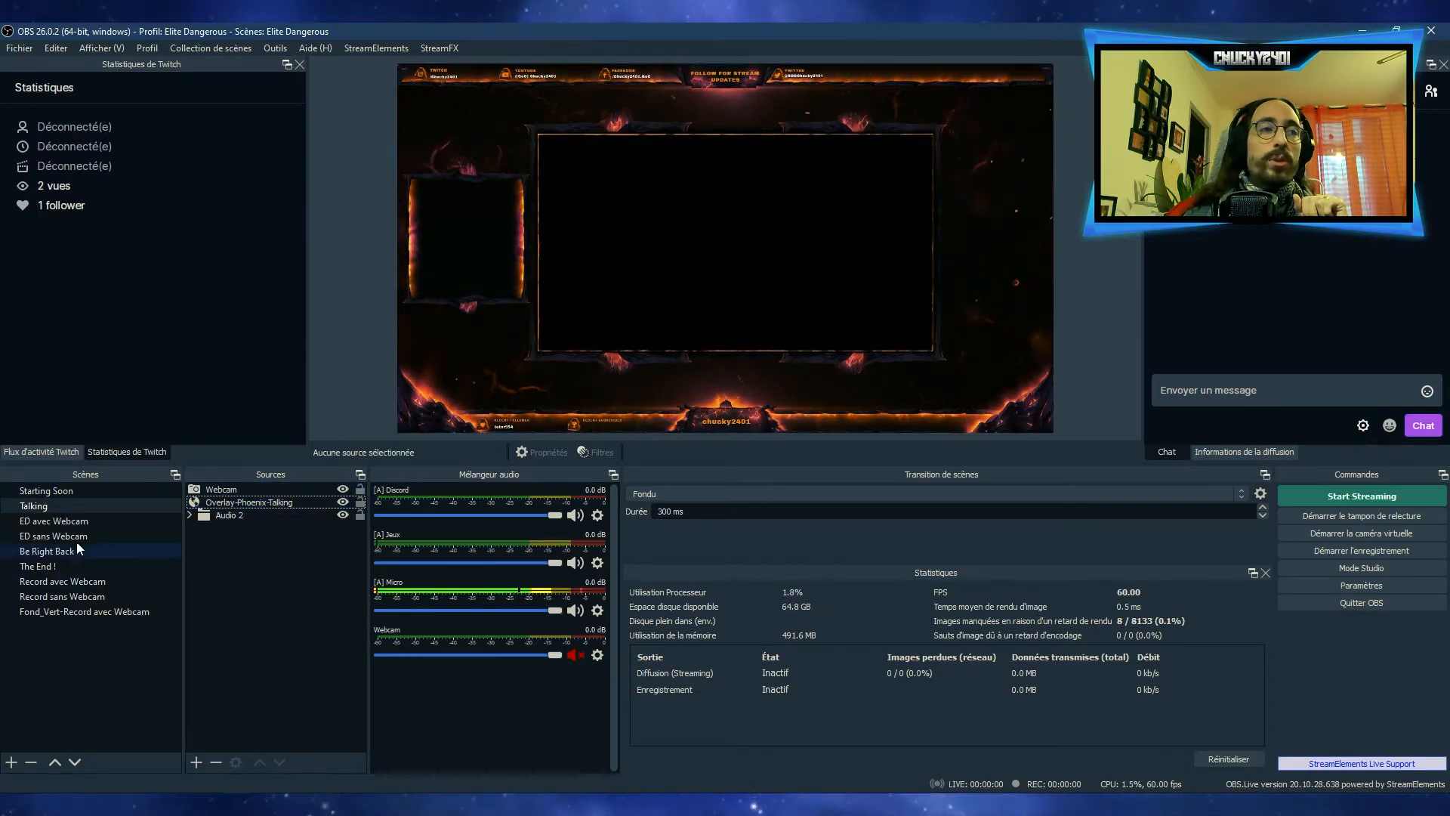
left_click(227, 502)
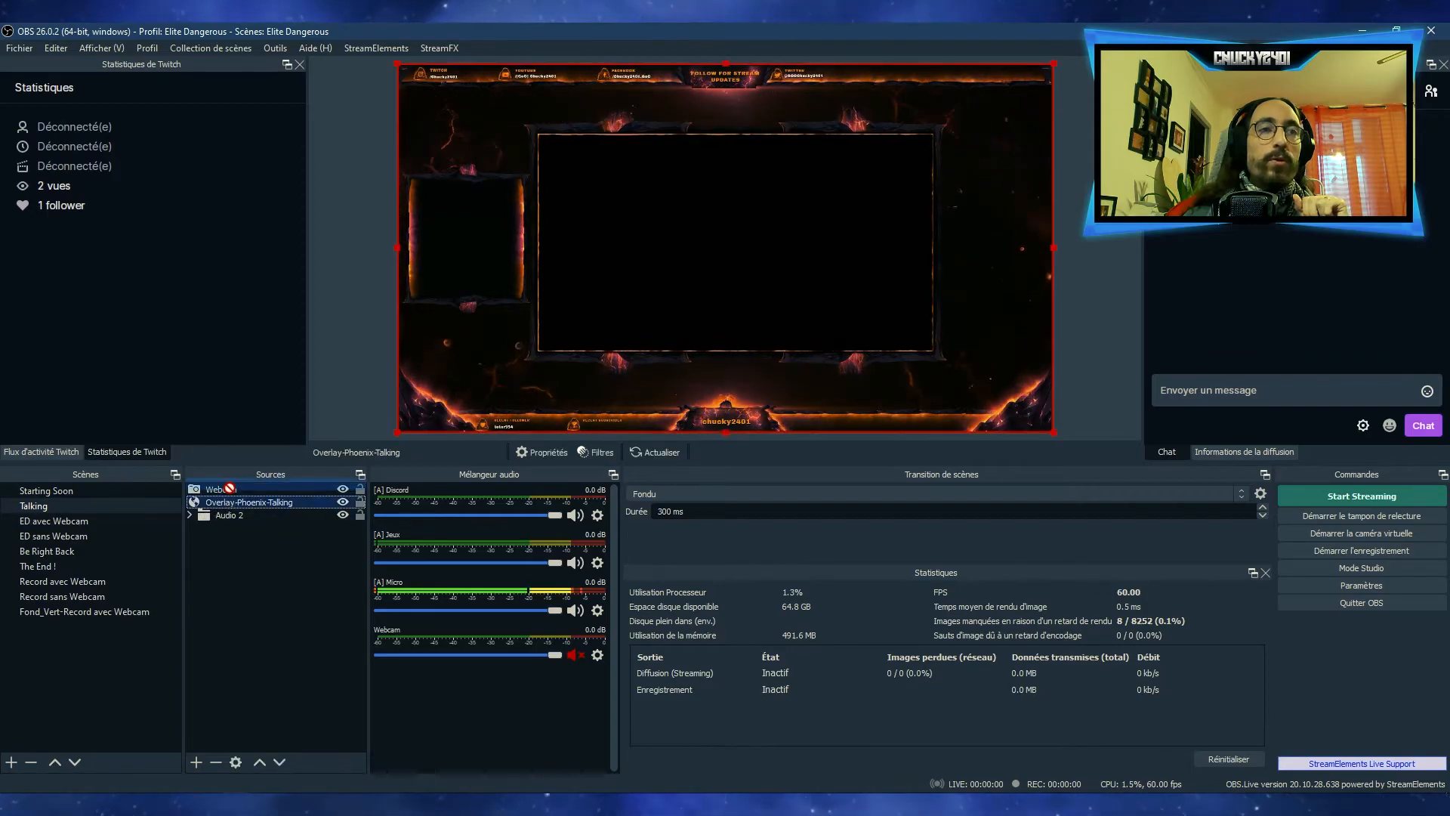
left_click_drag(222, 489, 221, 488)
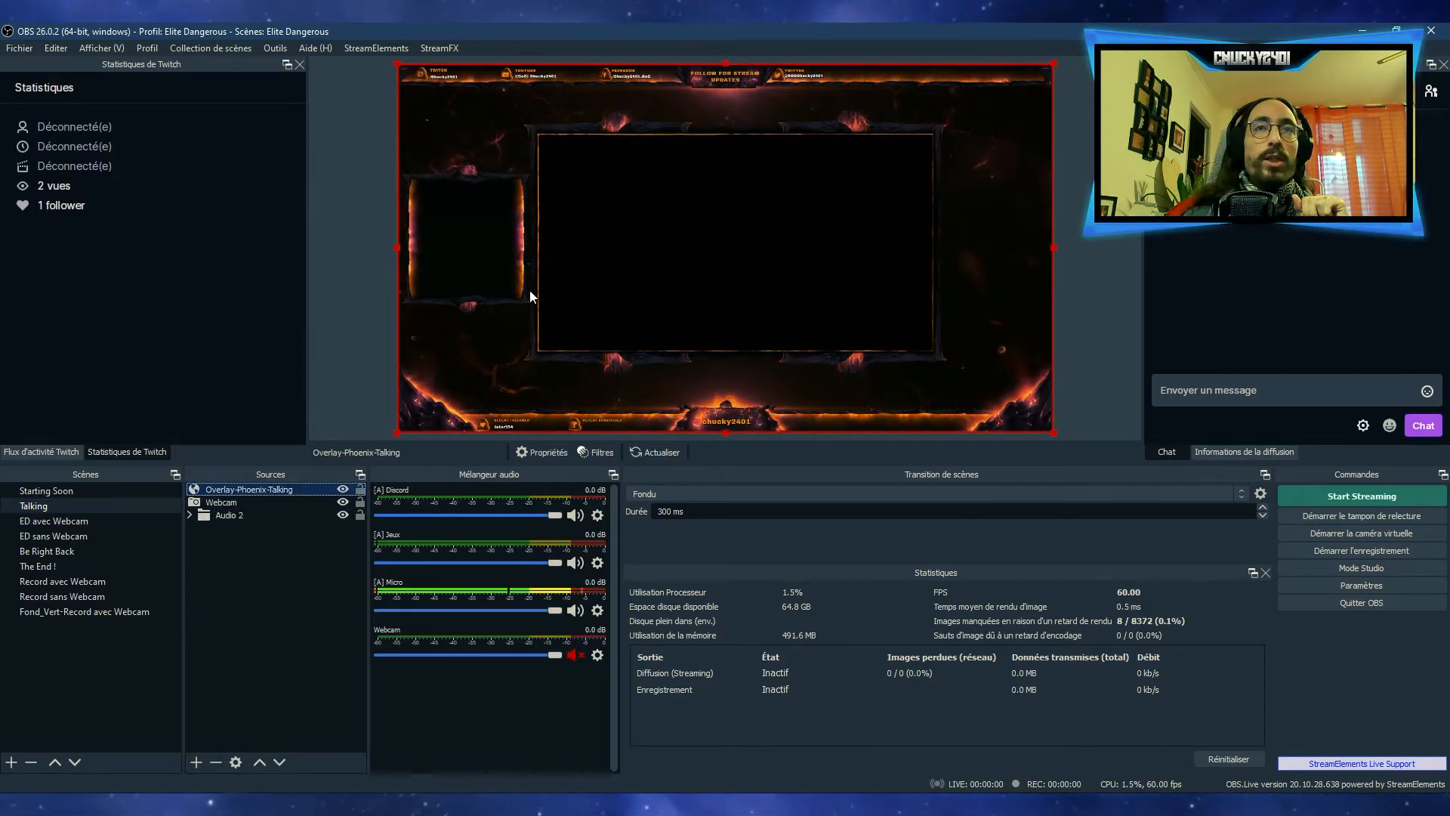
Show the ED avec Webcam scene and inspect its Elite game capture and Overlat-InGame-Webcam overlay
left_click(45, 520)
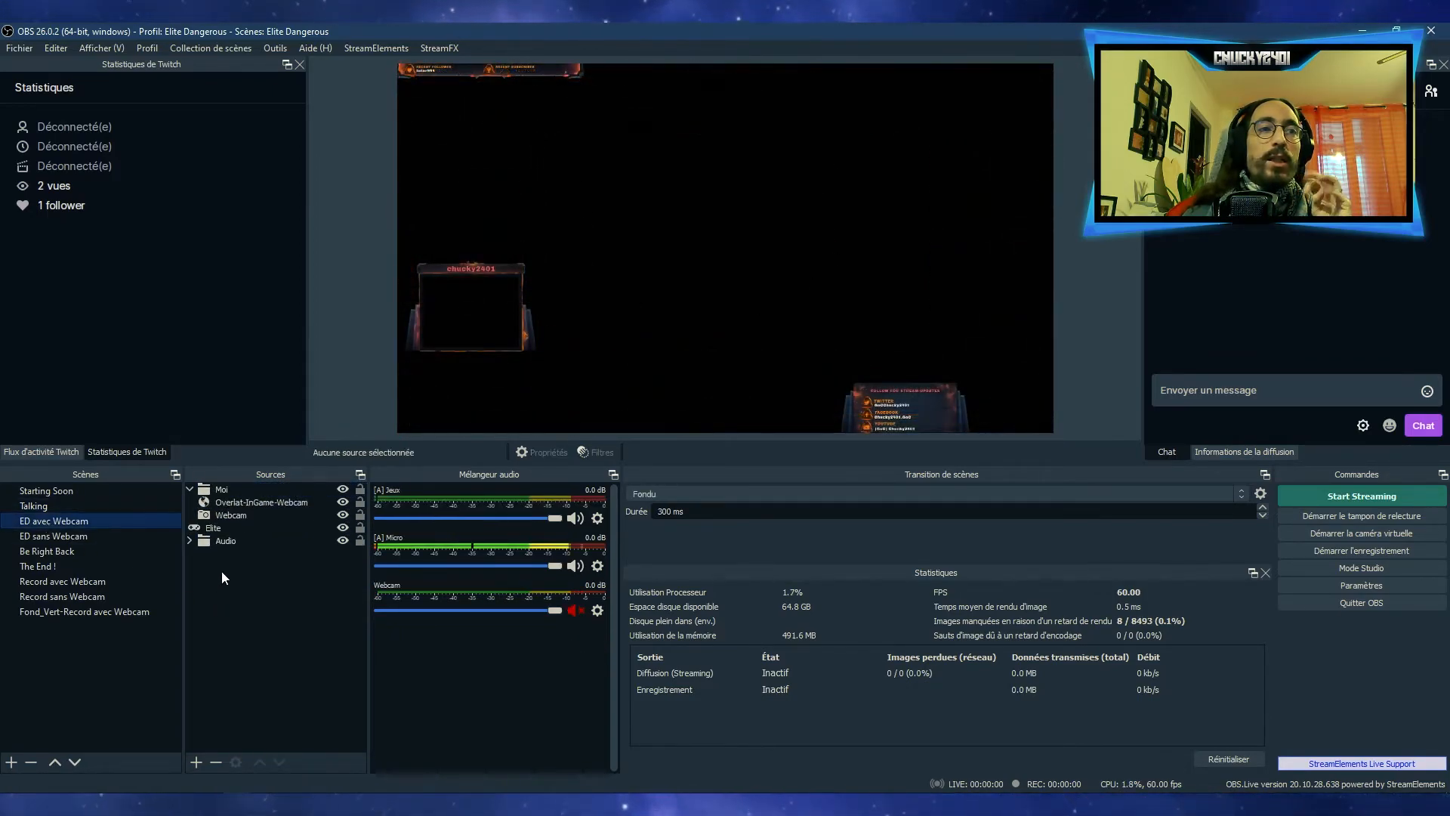
left_click(211, 528)
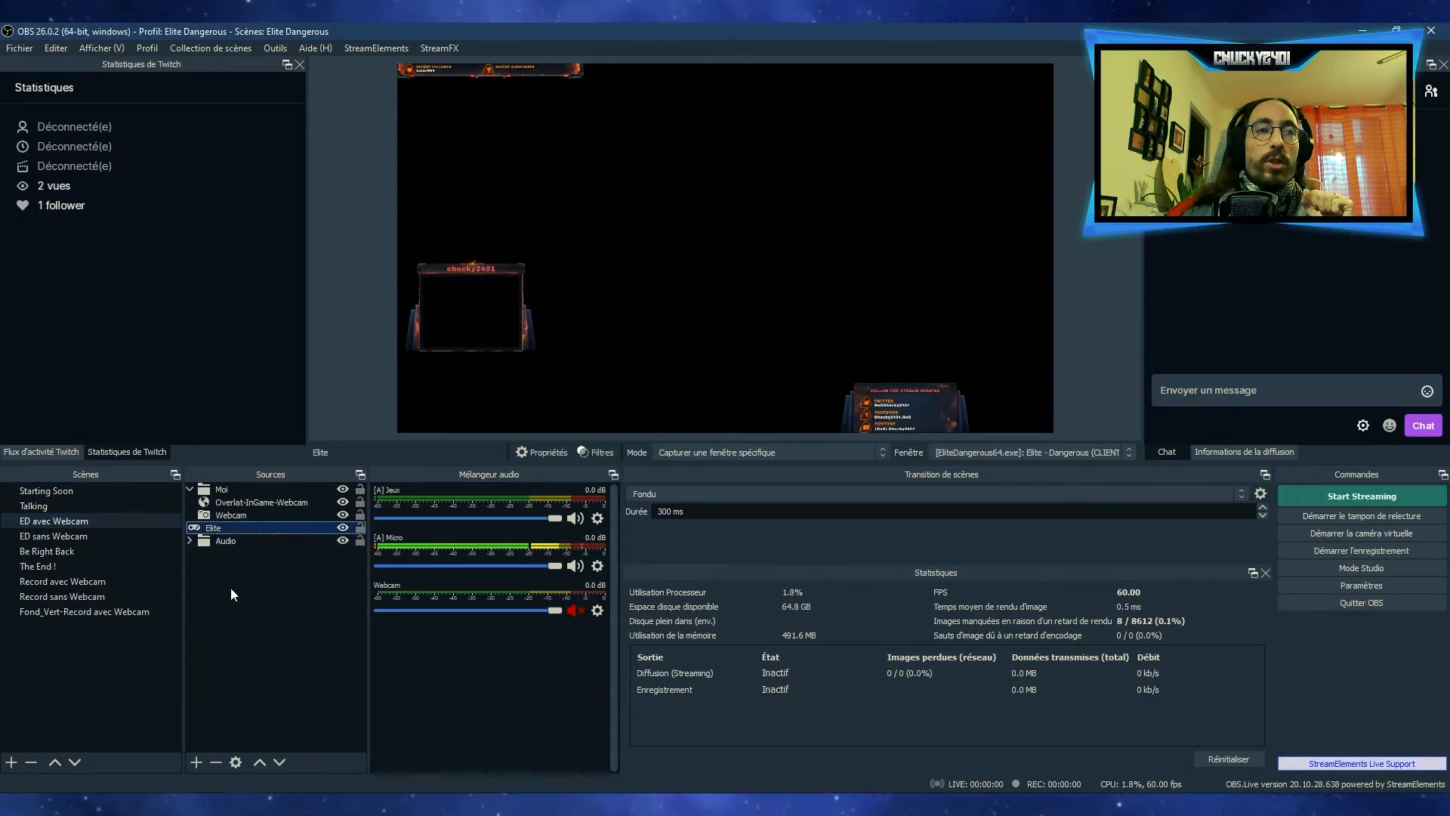
left_click(230, 504)
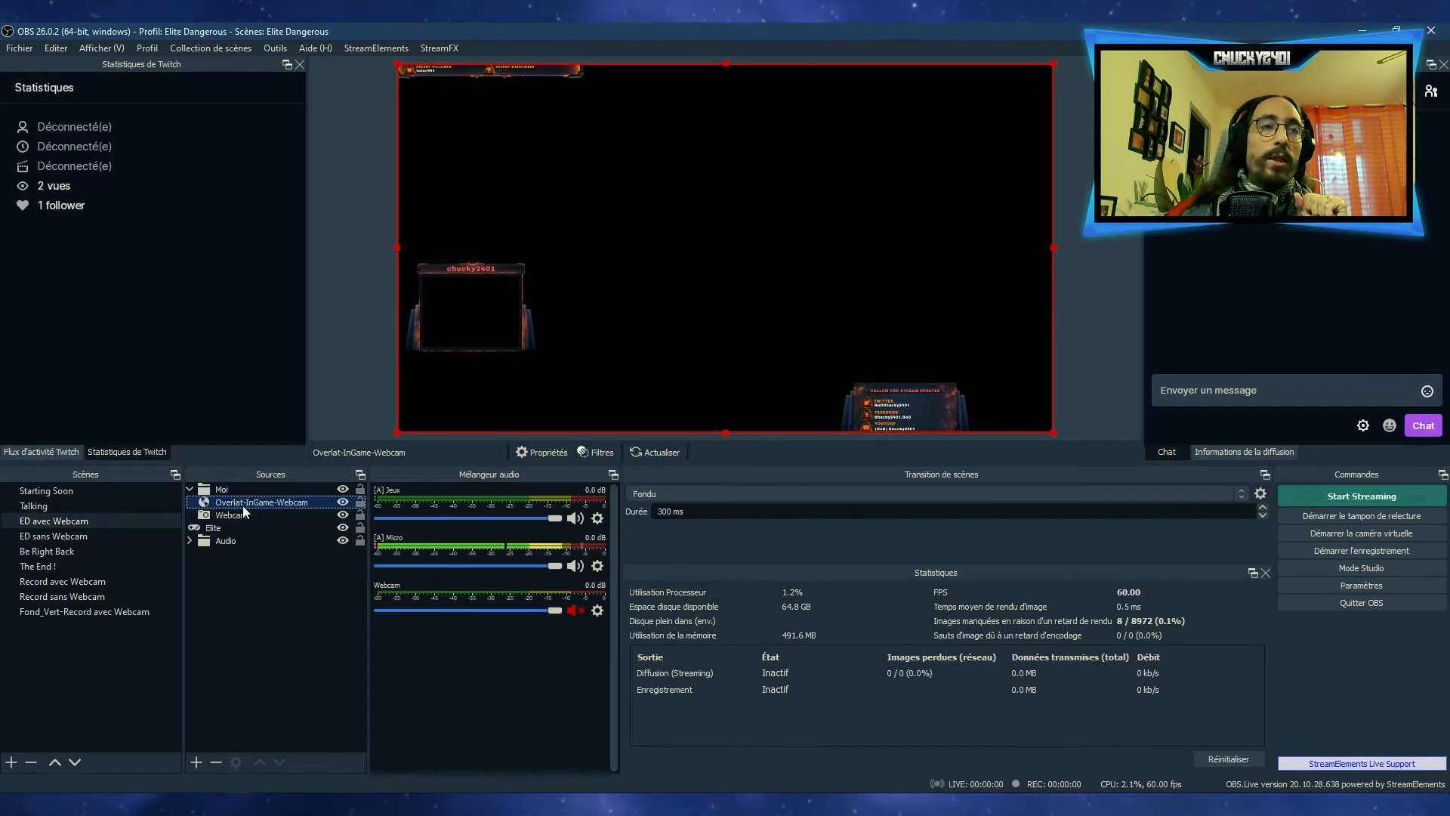
Compare the ED sans Webcam scene with ED avec Webcam, and review the sources of Be Right Back and The End !
left_click(74, 536)
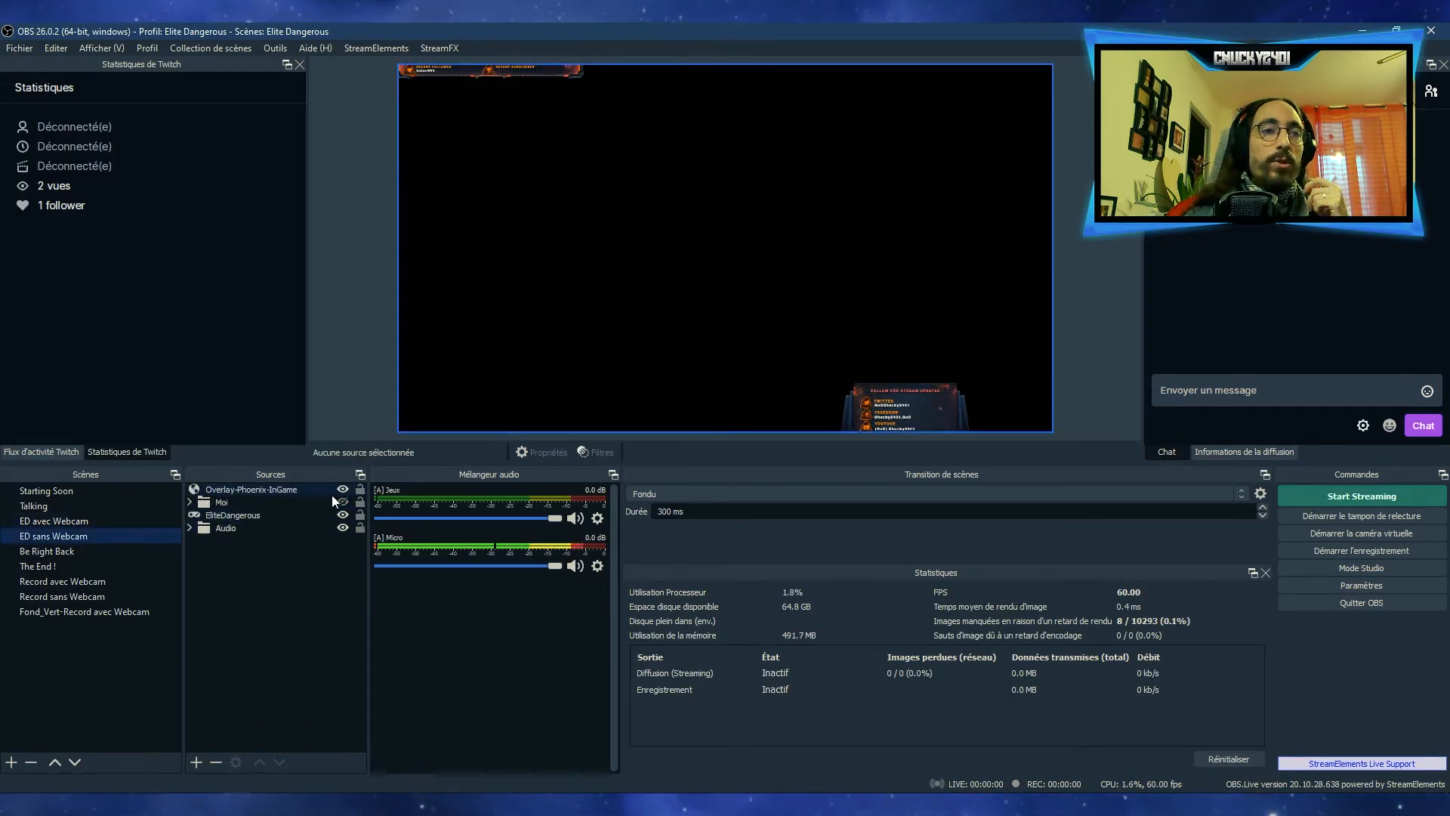
left_click(80, 521)
left_click(87, 536)
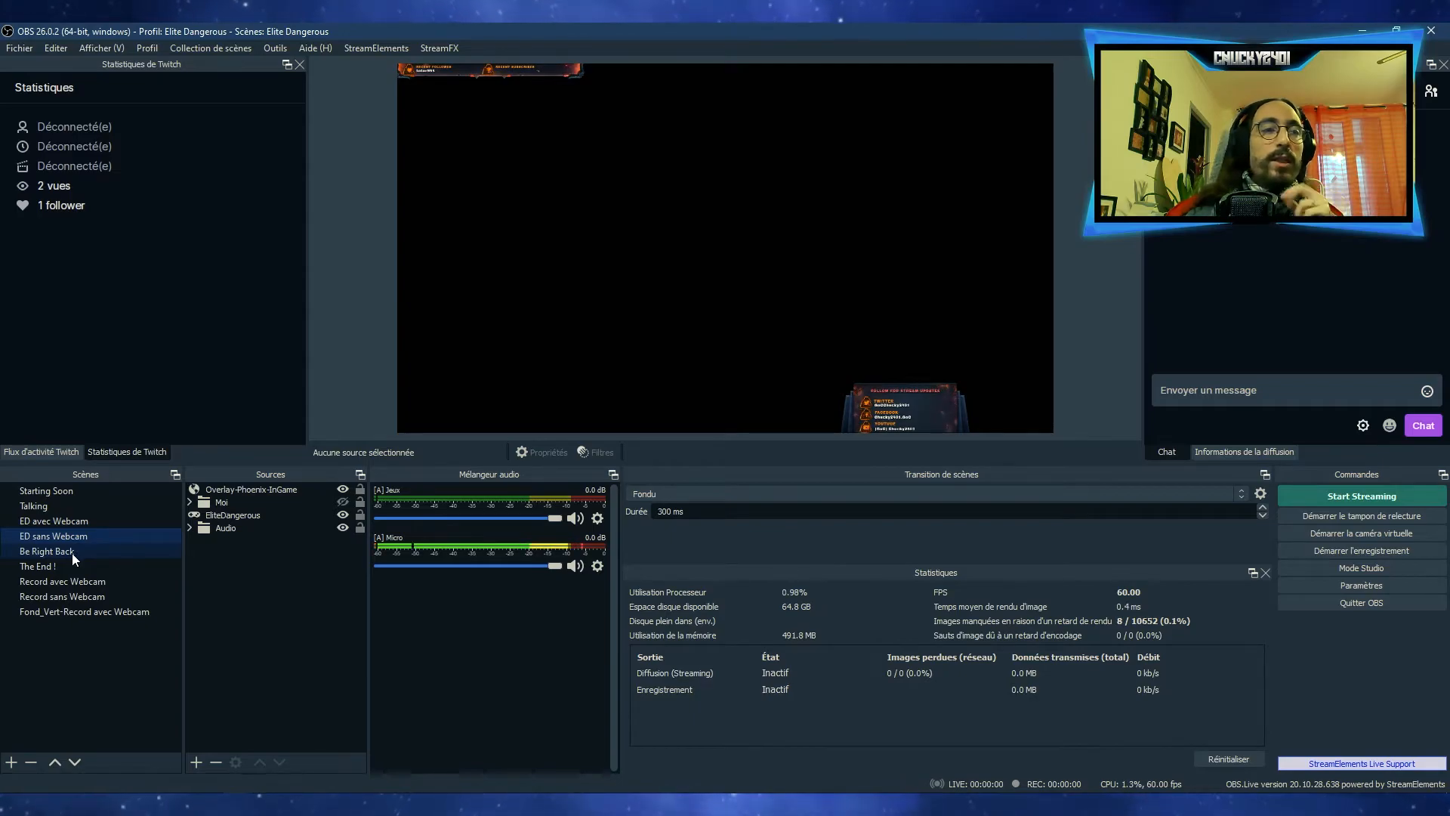
left_click(71, 553)
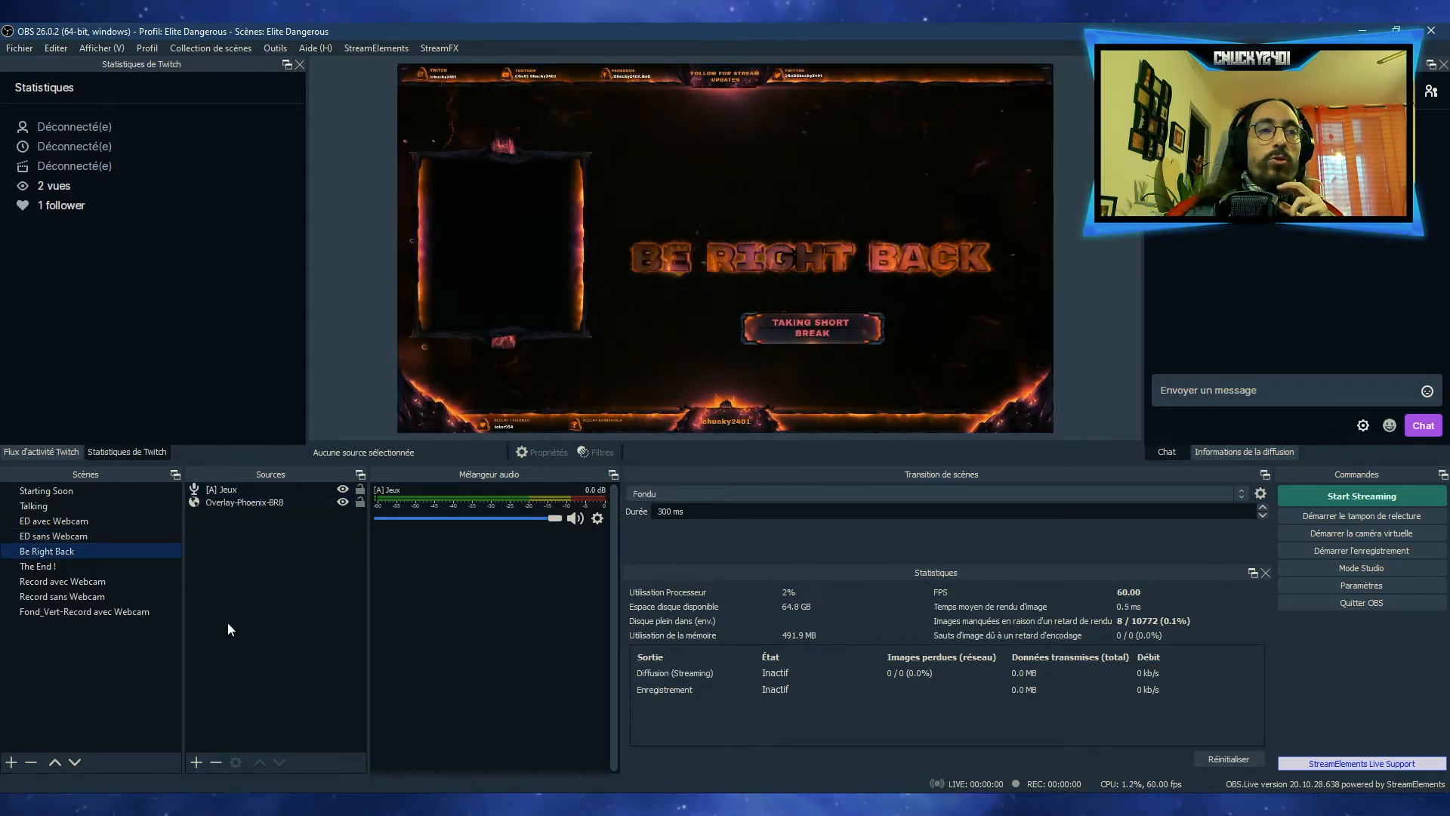
key("Down")
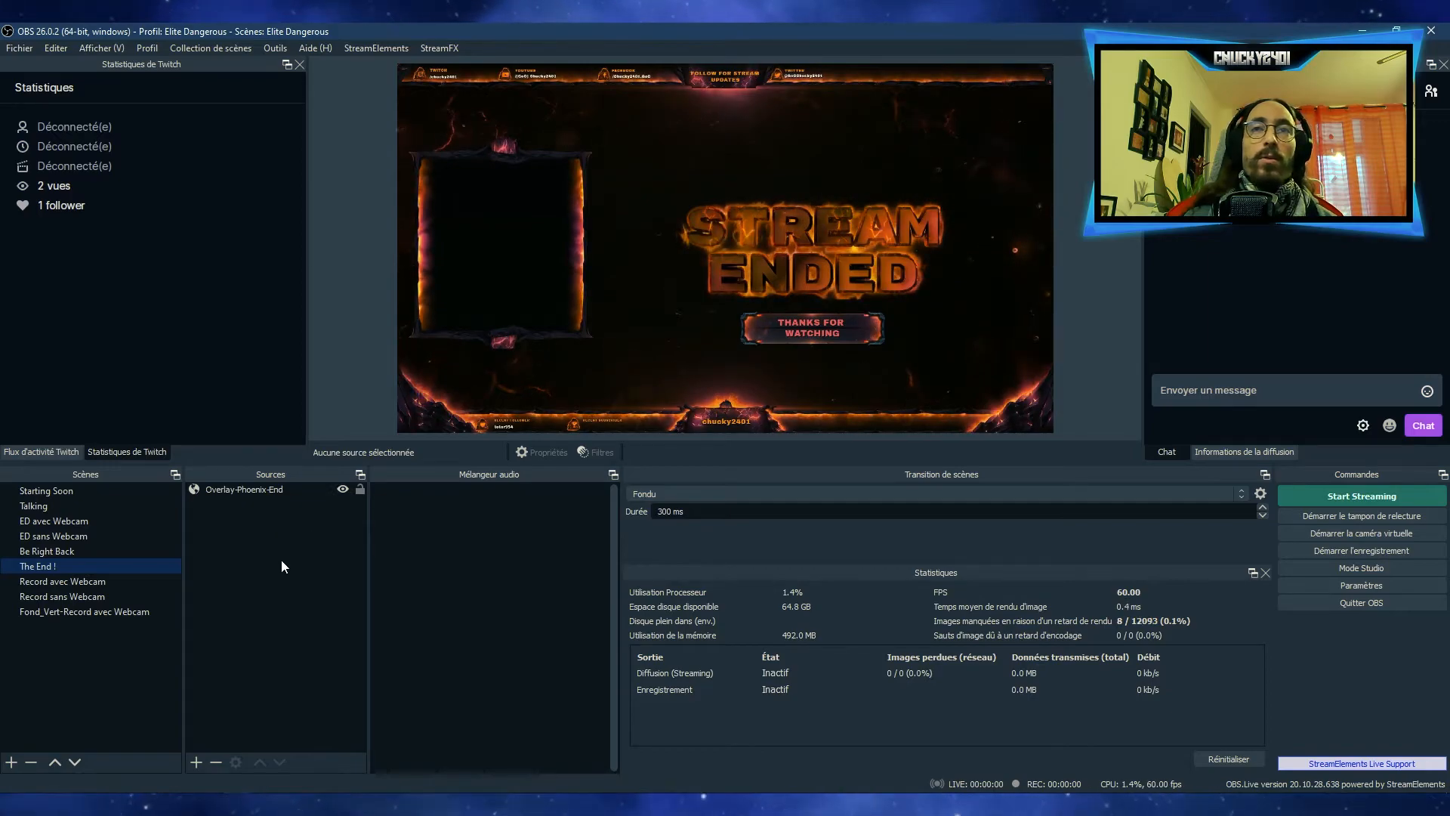
Show the Record avec Webcam scene and view the Overlay-Record source's properties without changing them
left_click(100, 581)
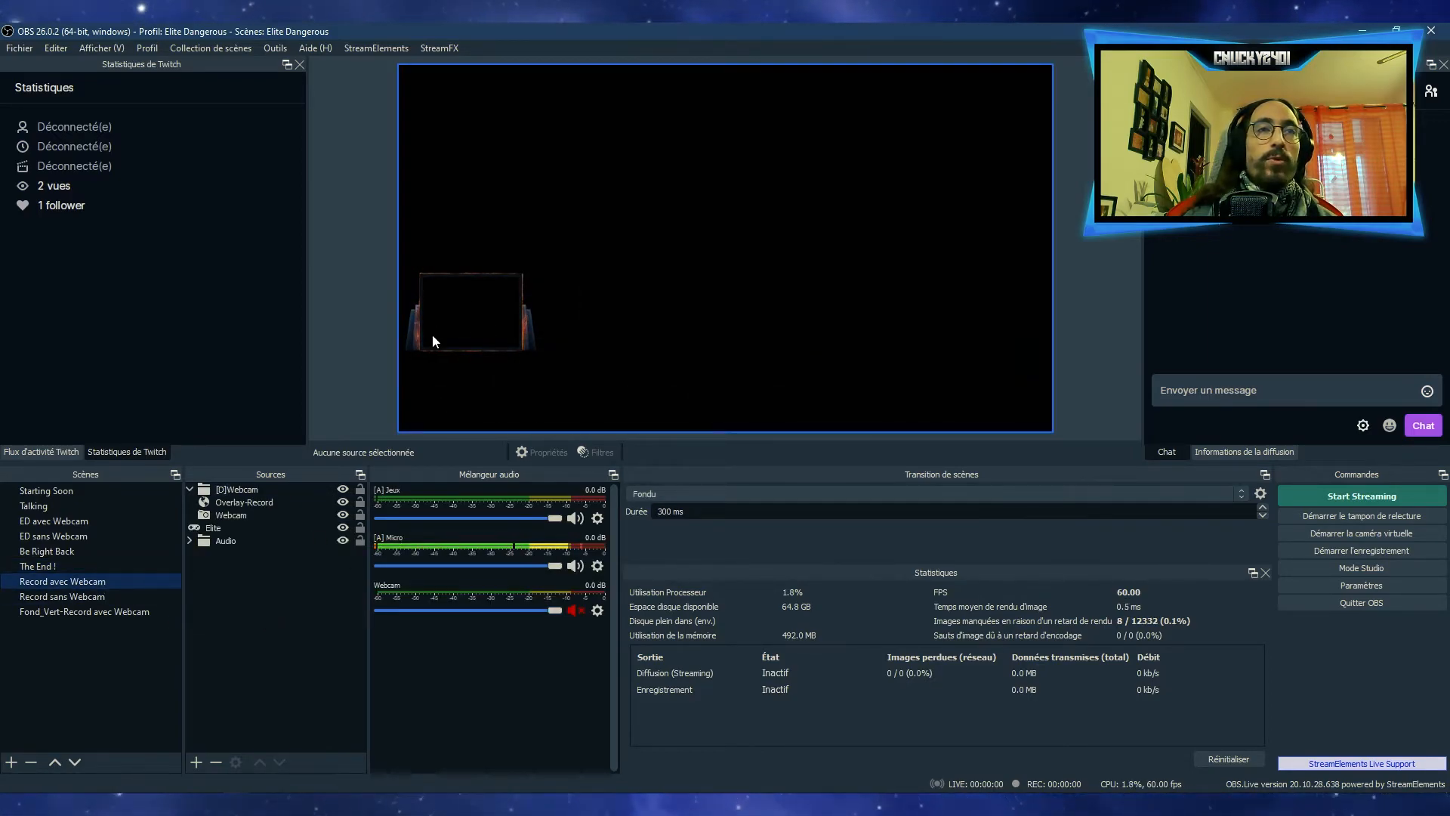
double_click(265, 502)
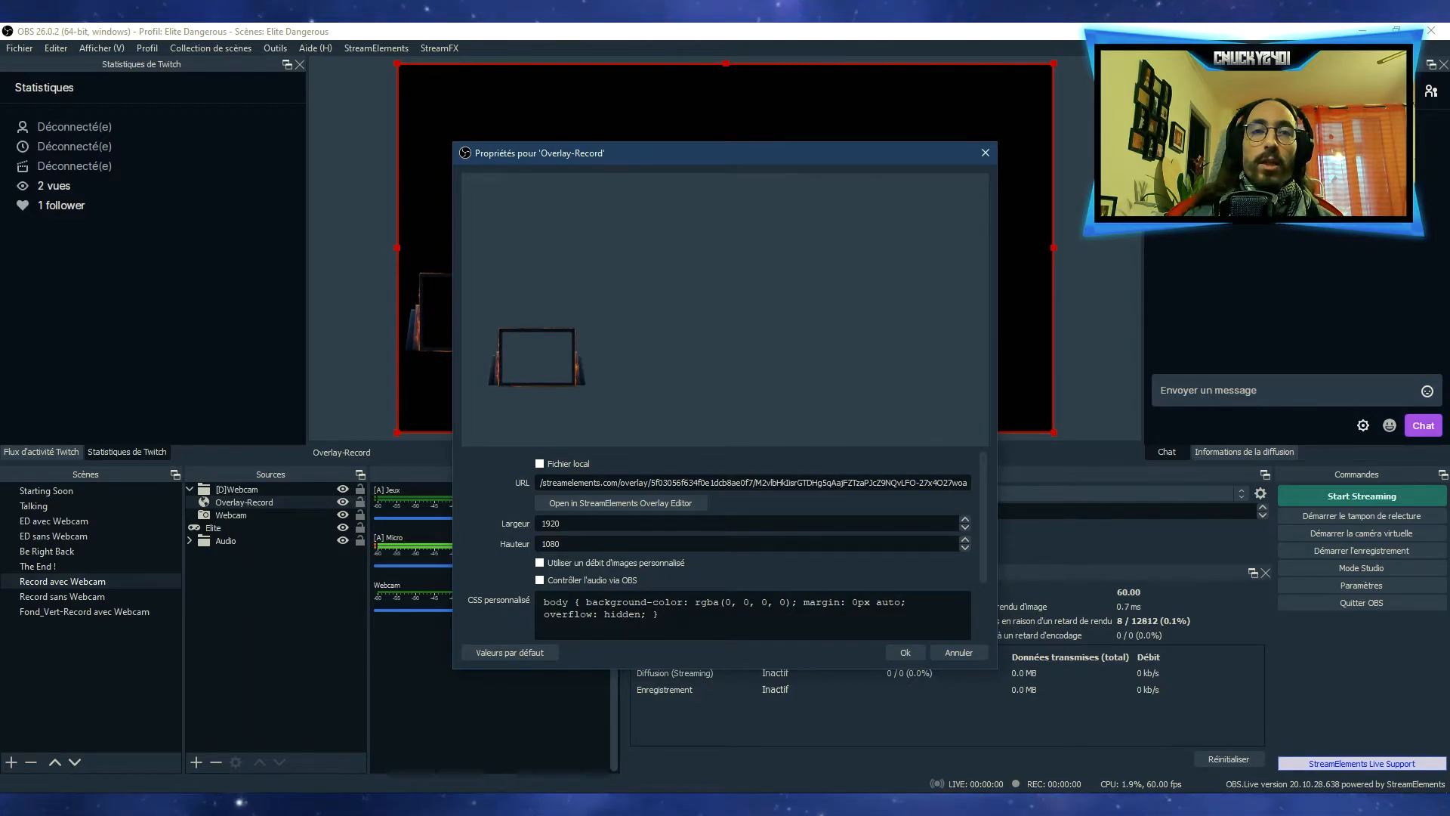
left_click(948, 651)
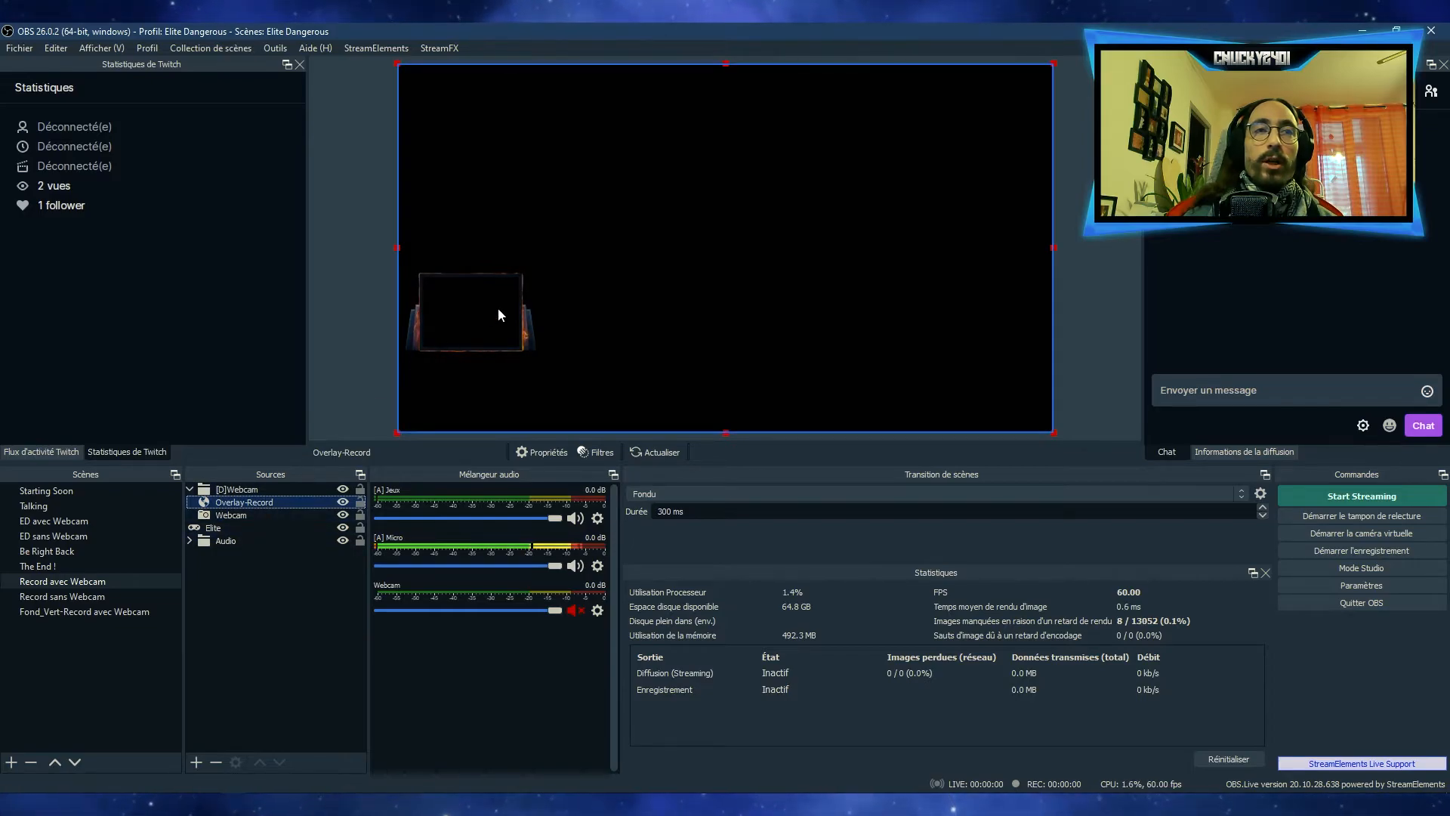
Review the Record sans Webcam scene, collapsing its Audio group, and inspect the VLC source in Fond_Vert-Record avec Webcam
left_click(107, 596)
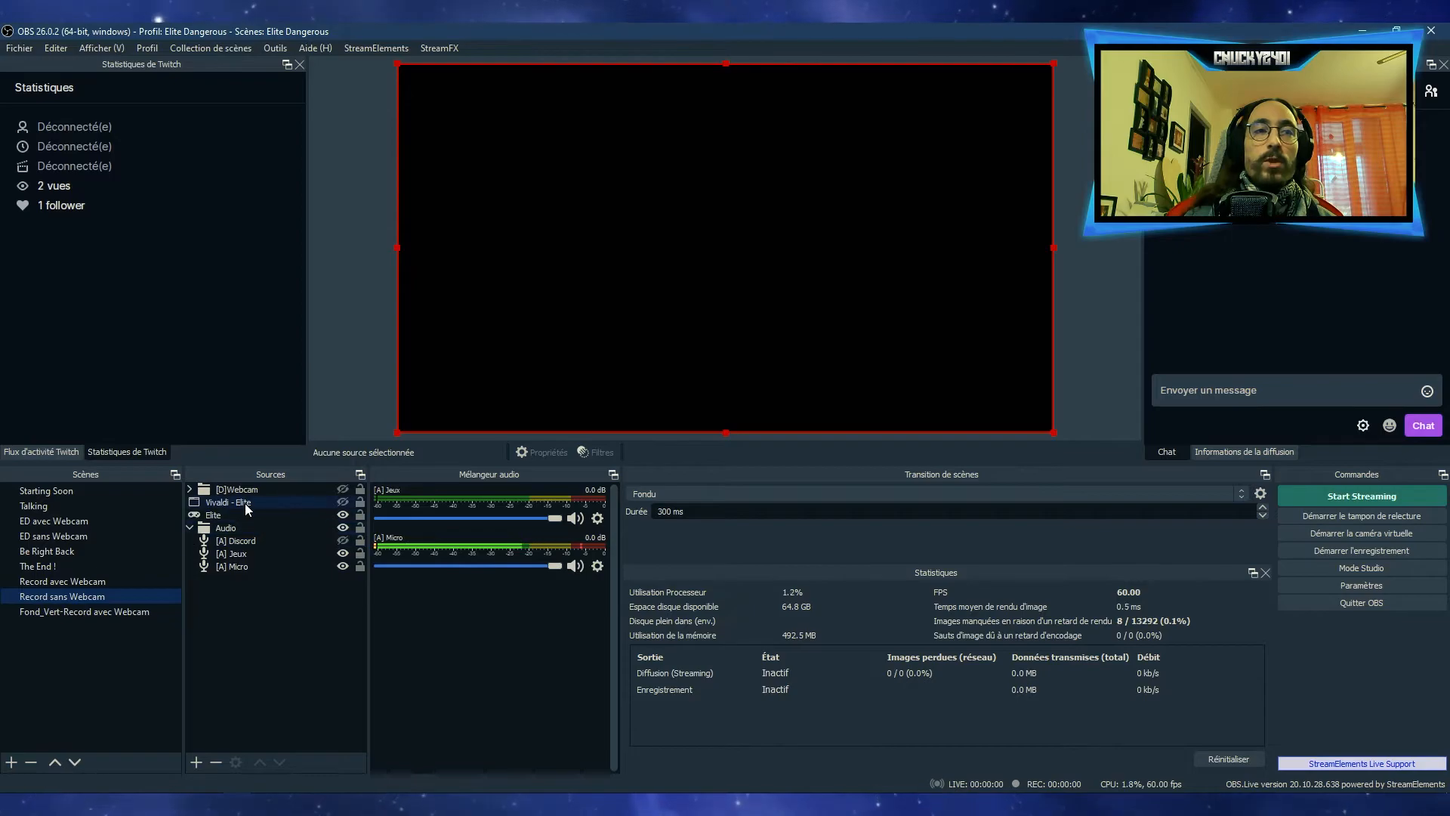
left_click(189, 527)
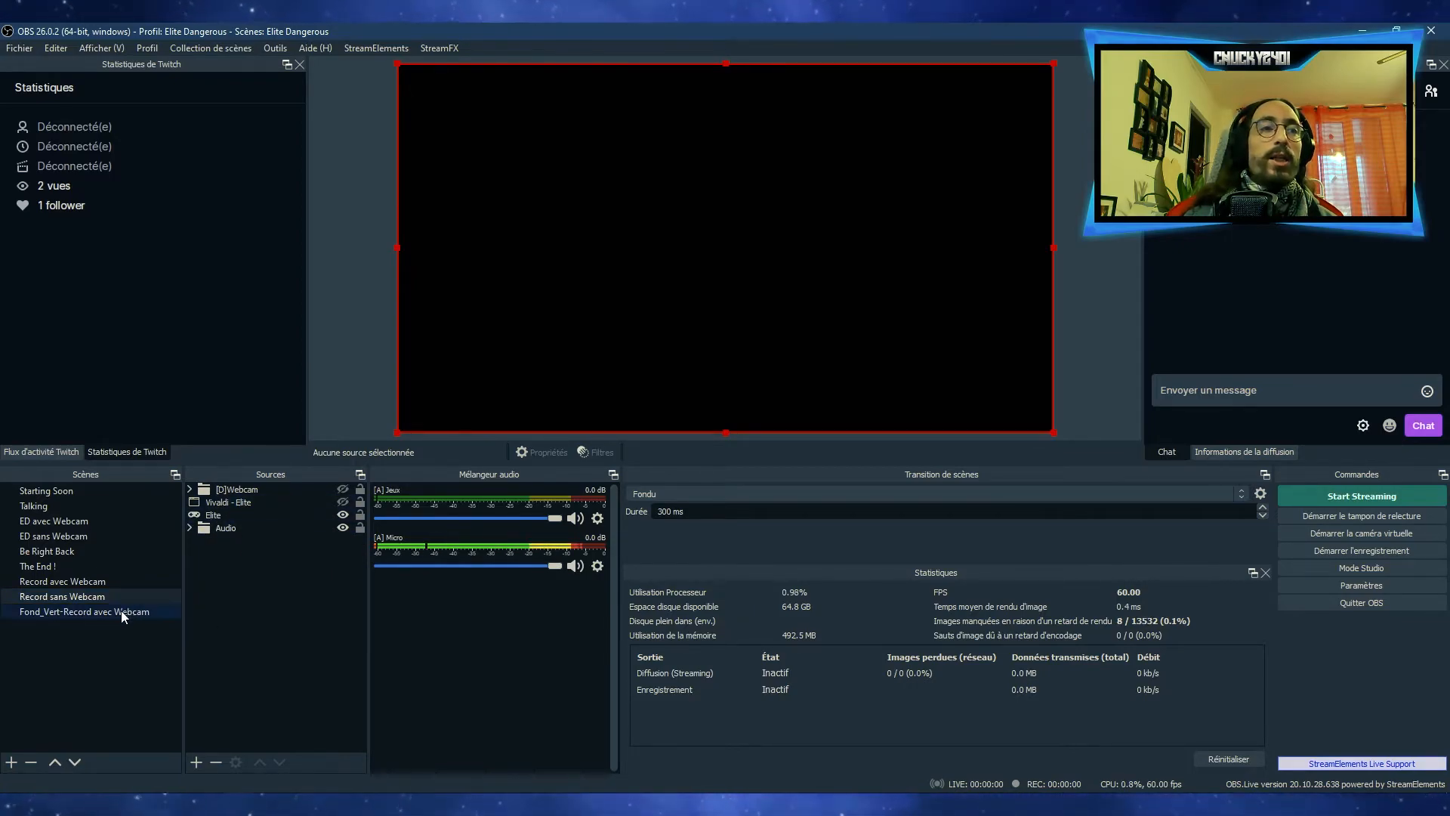
left_click(160, 611)
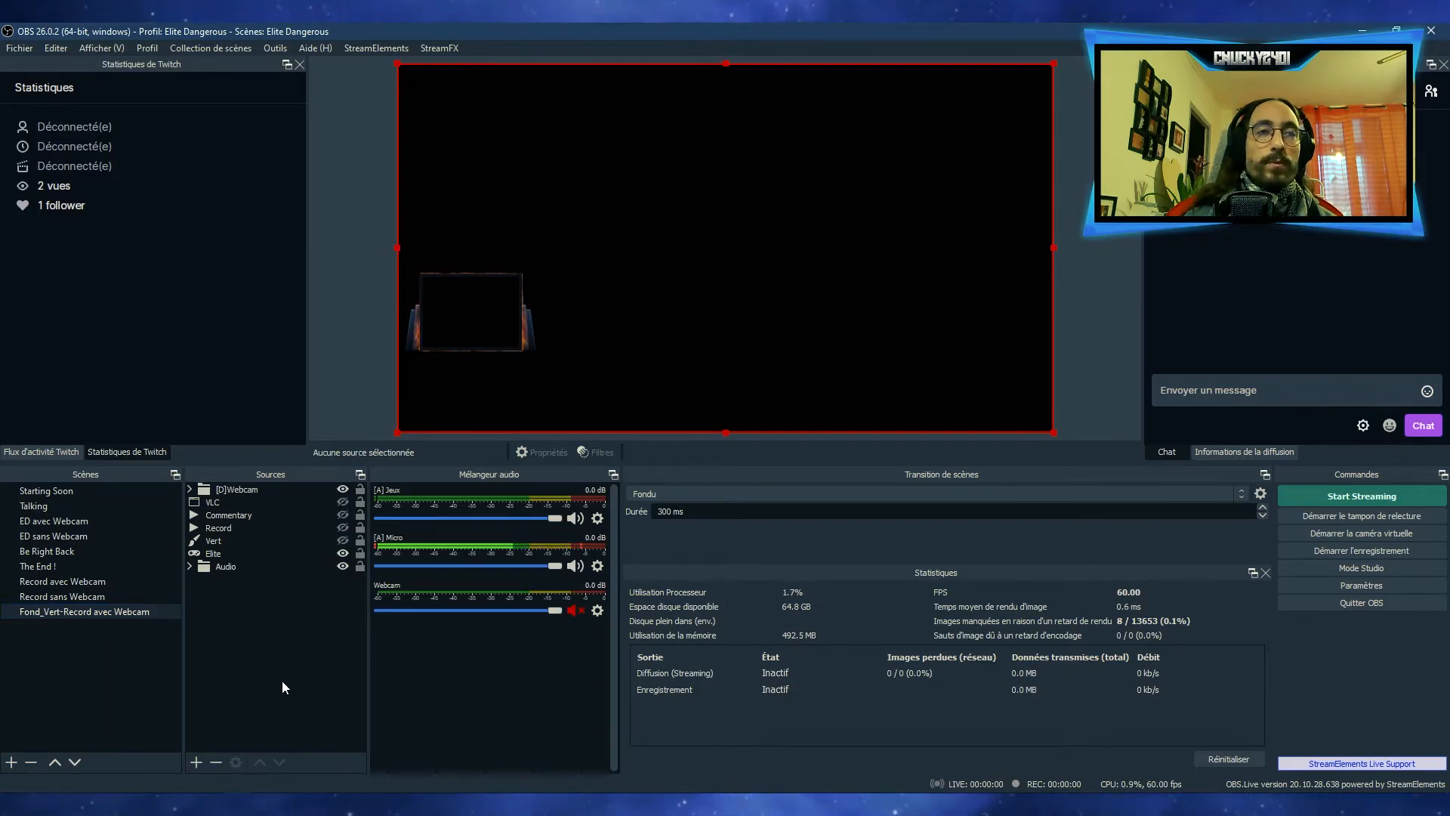
left_click(242, 503)
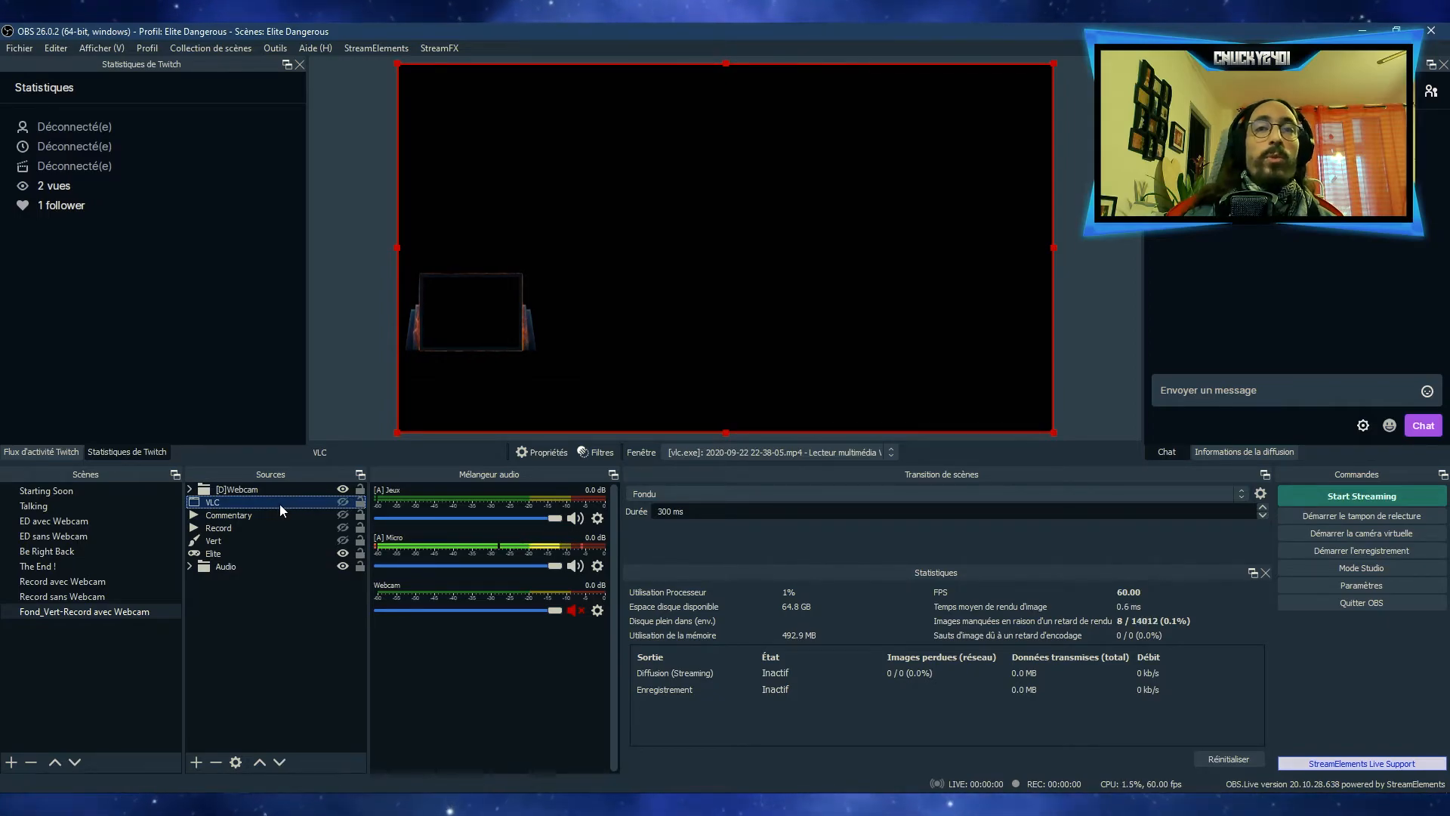
Inspect the VLC source's properties and the source types available to add, including Source vidéo VLC, without changing or adding anything
double_click(279, 505)
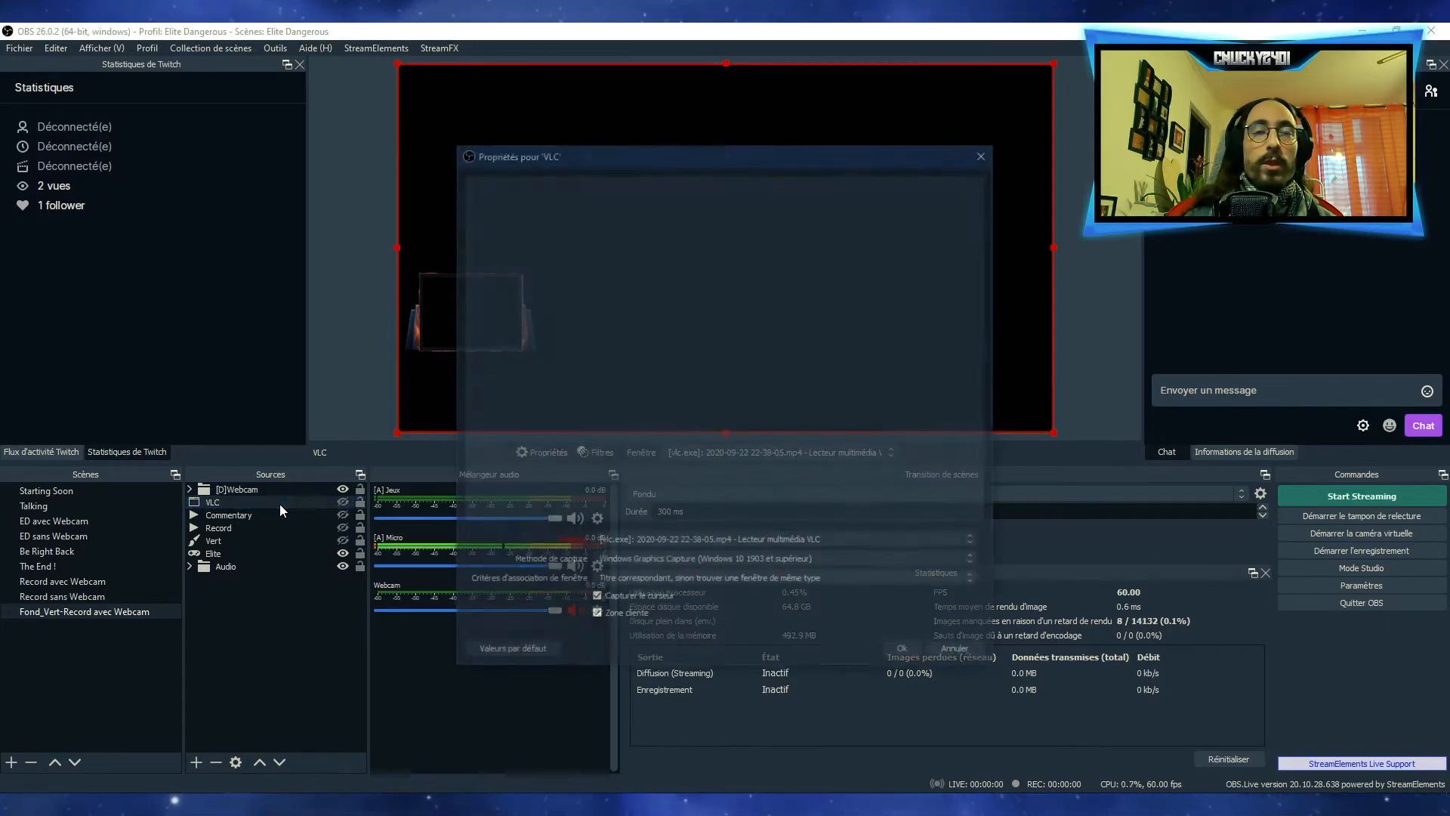
left_click(954, 655)
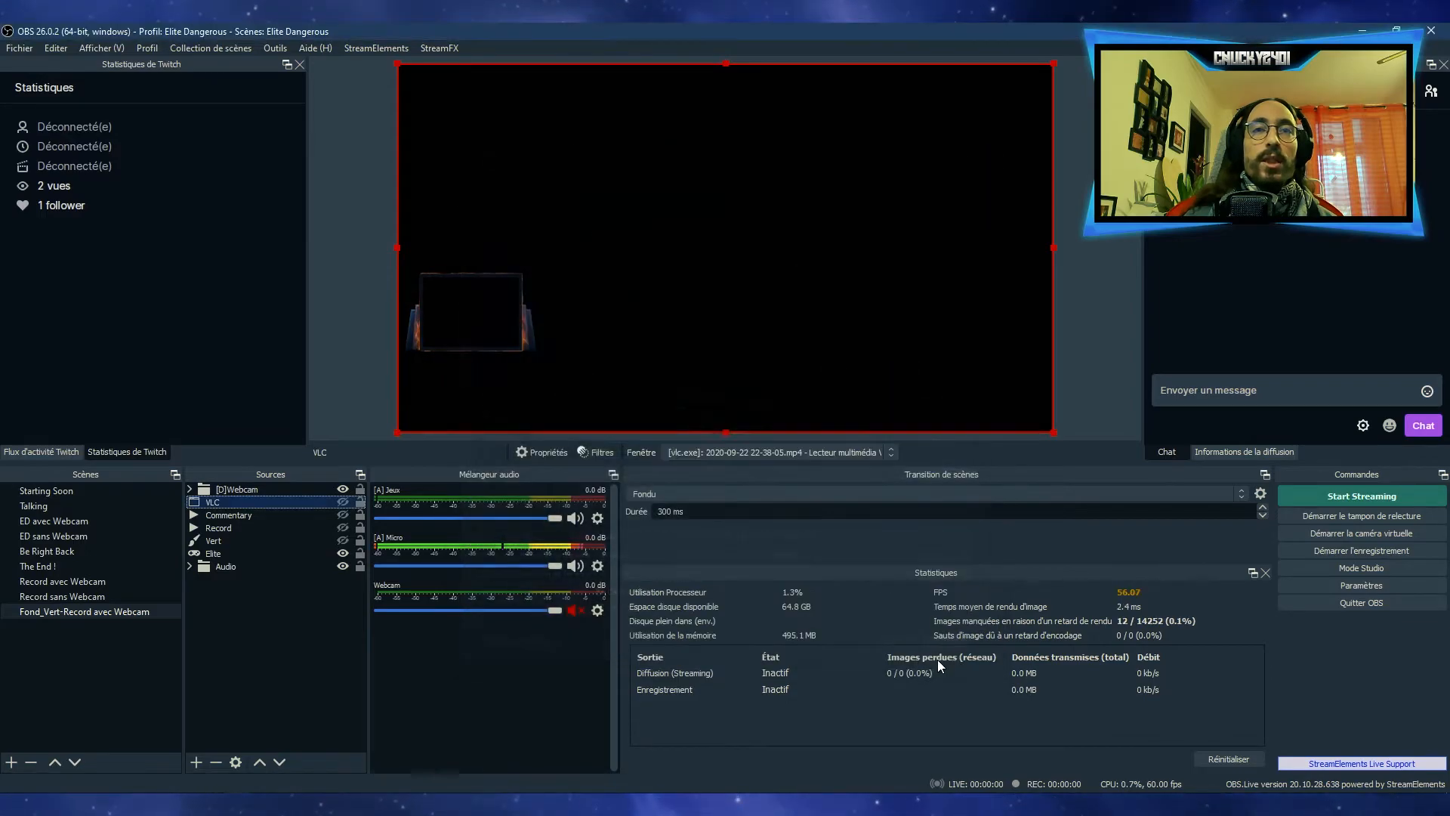
right_click(222, 617)
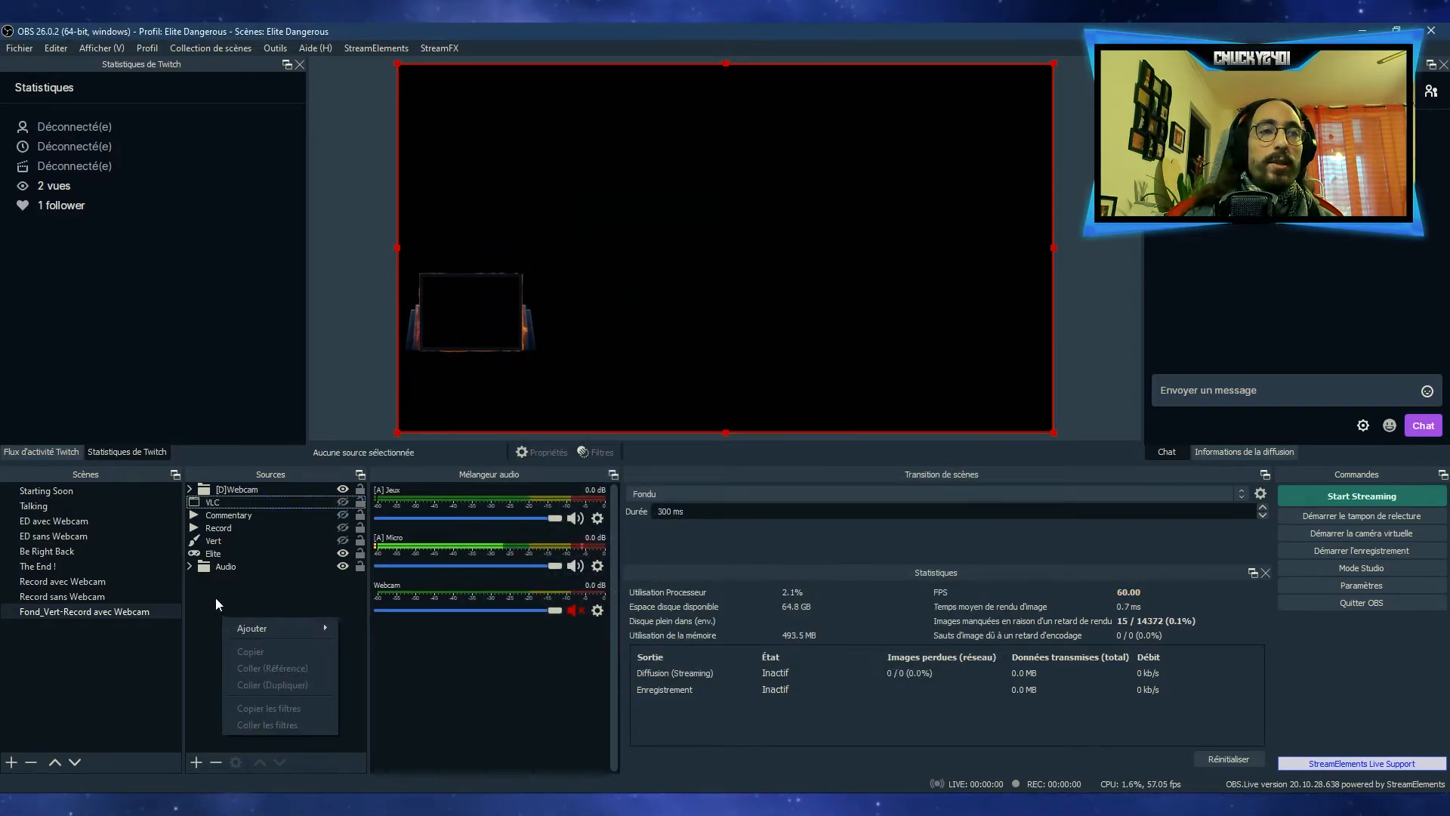
mouse_move(237, 628)
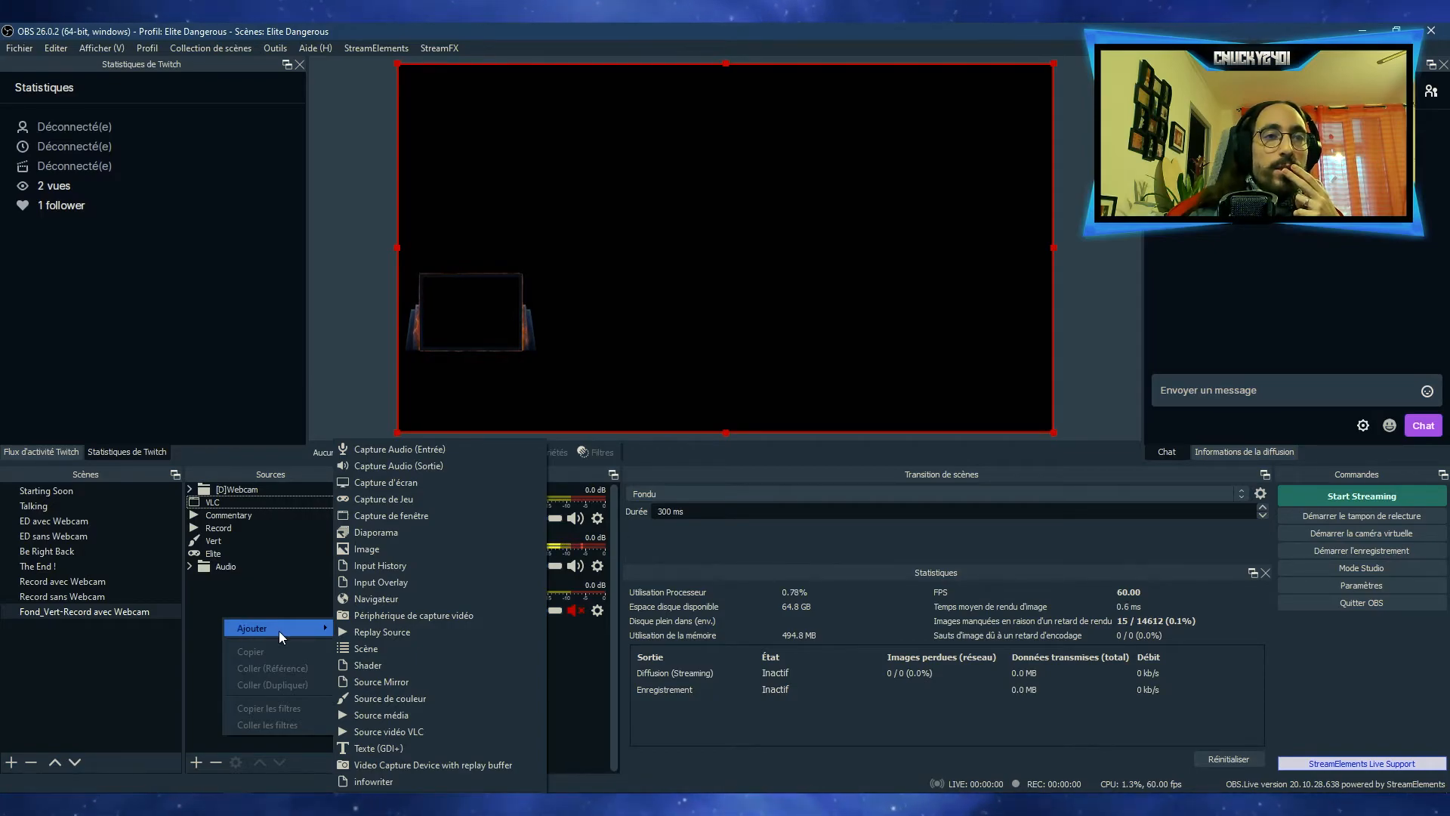
left_click(405, 733)
left_click(822, 520)
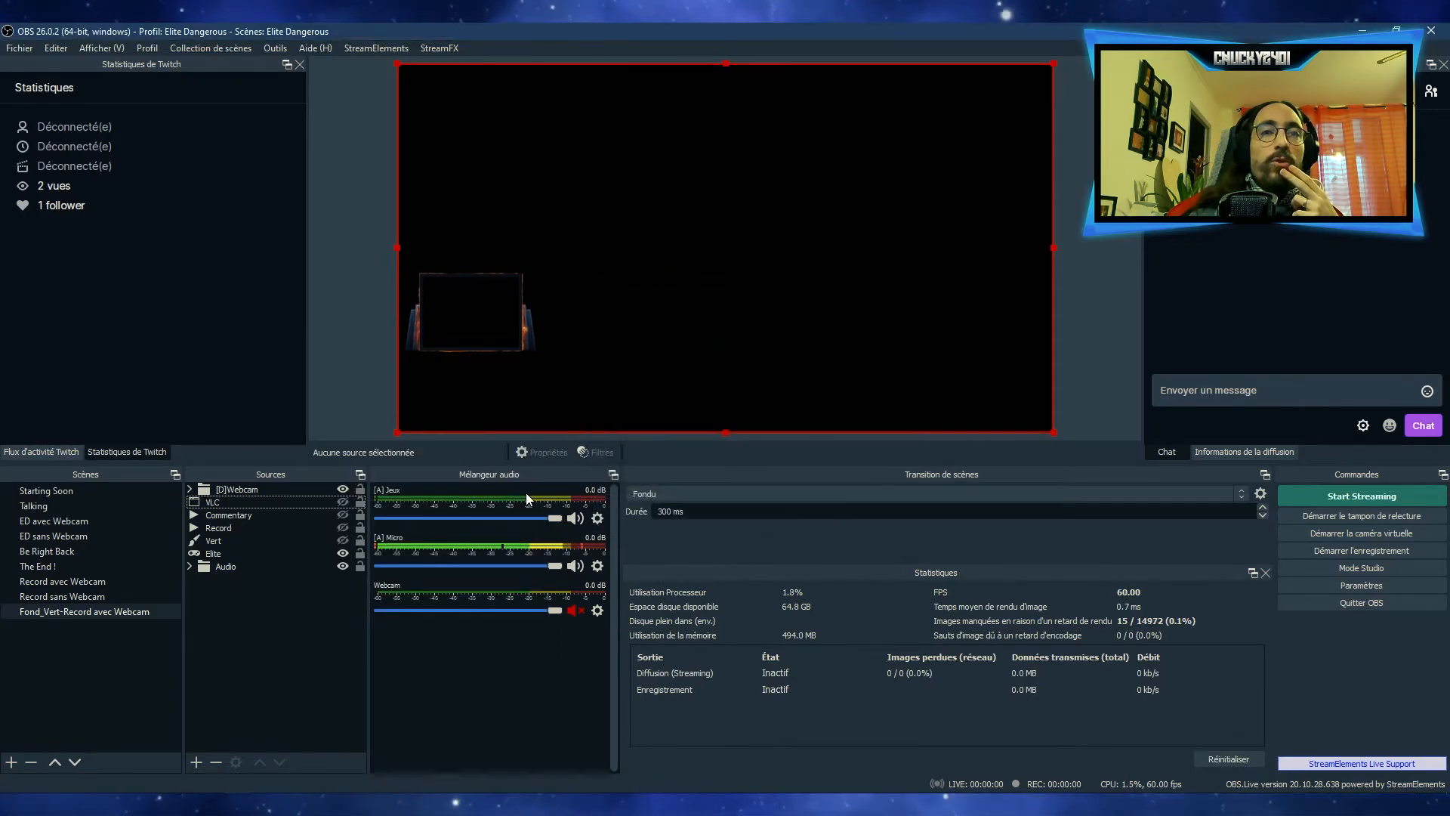
left_click(236, 500)
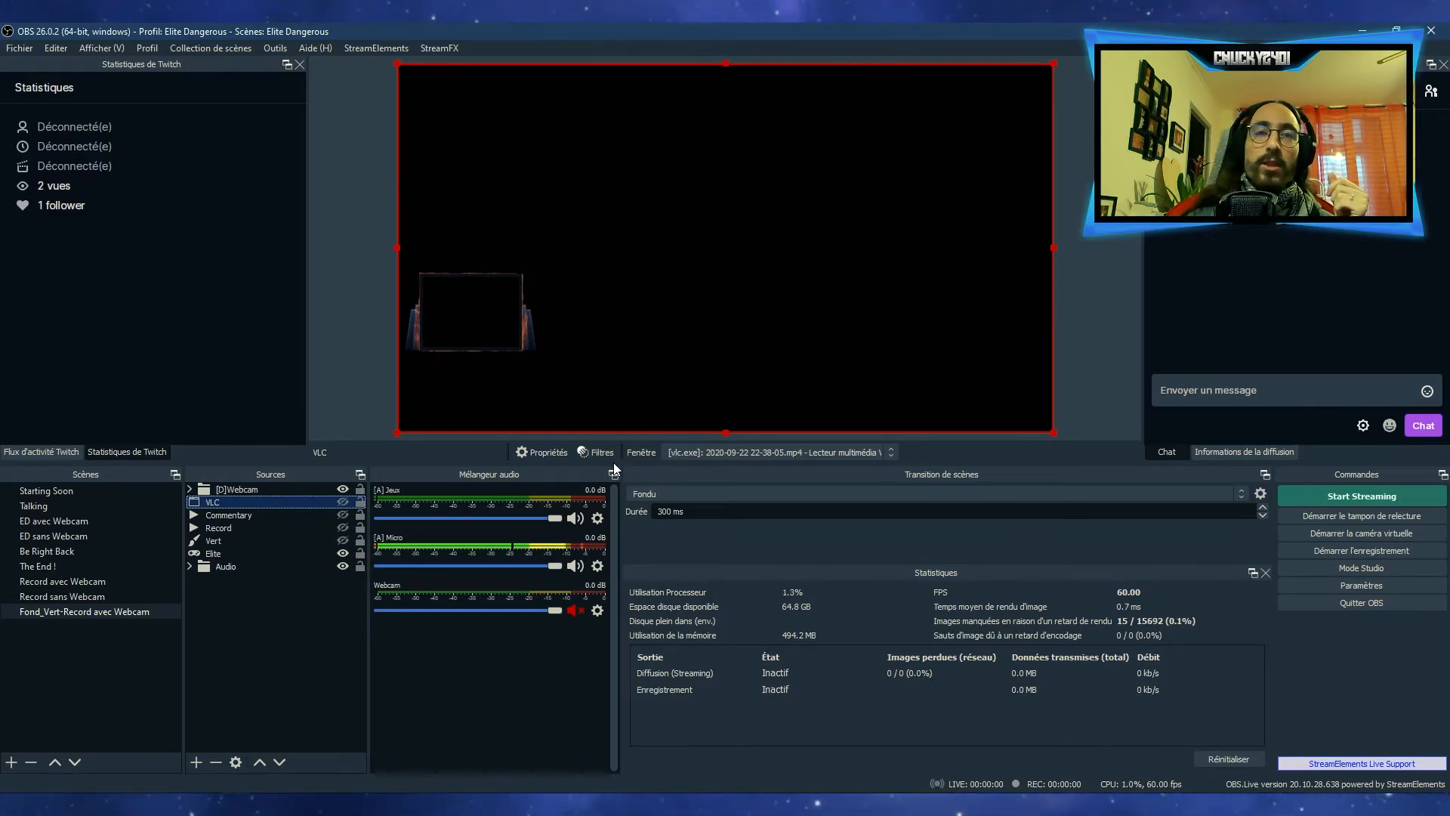
left_click(283, 645)
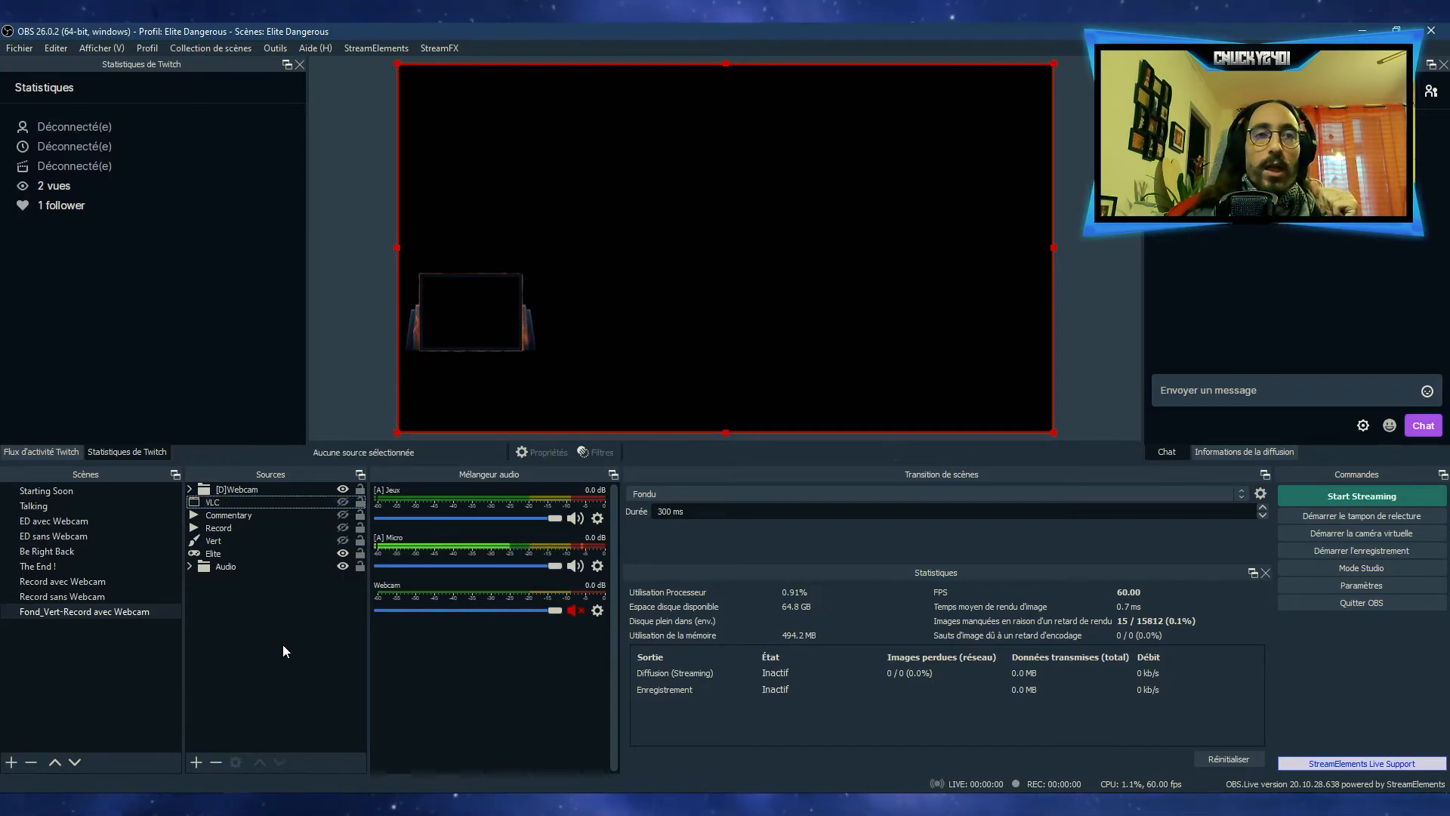
Set the scene transition to Coupure and test it by switching between ED sans Webcam and ED avec Webcam
left_click(664, 493)
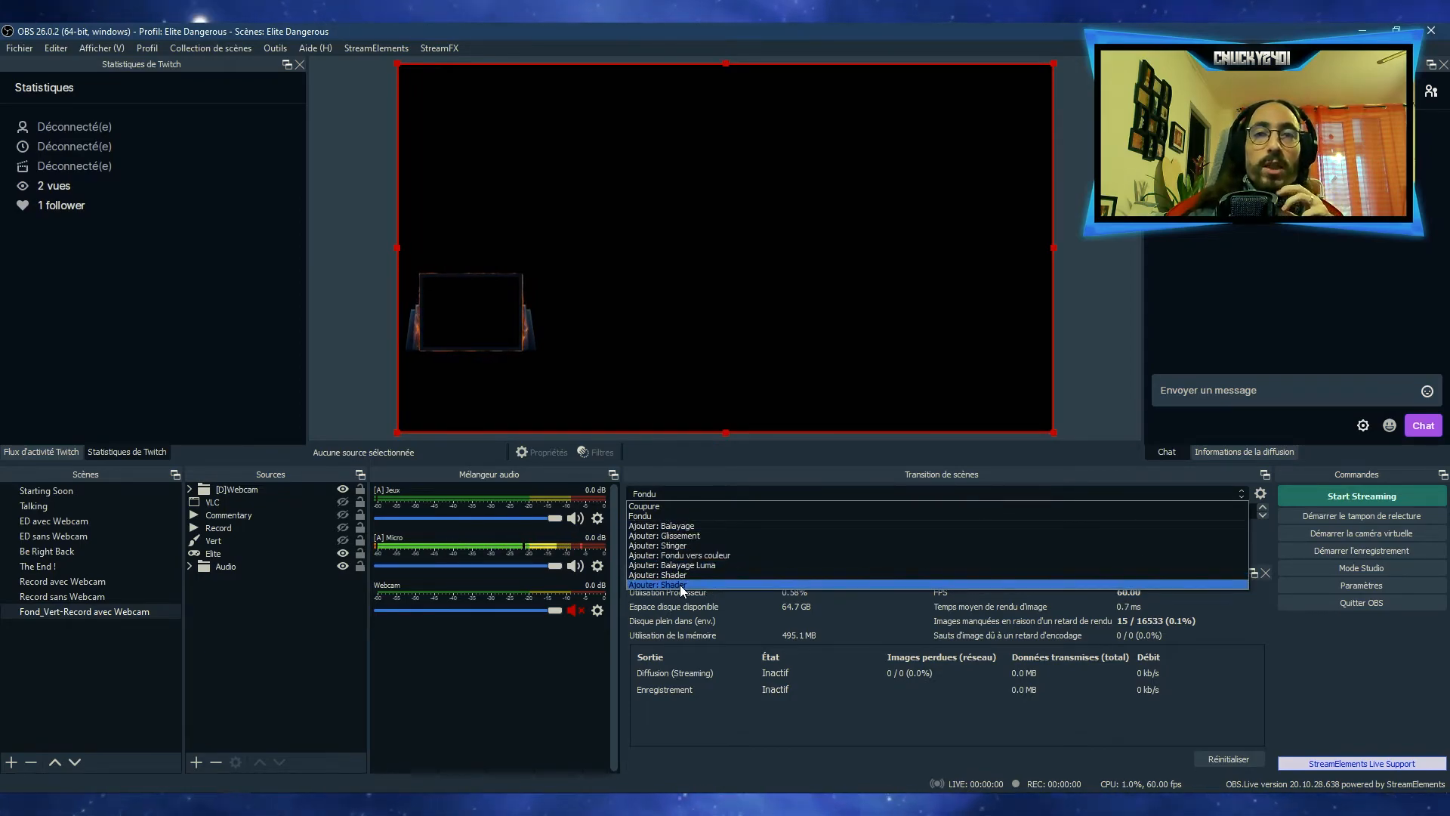
left_click(663, 506)
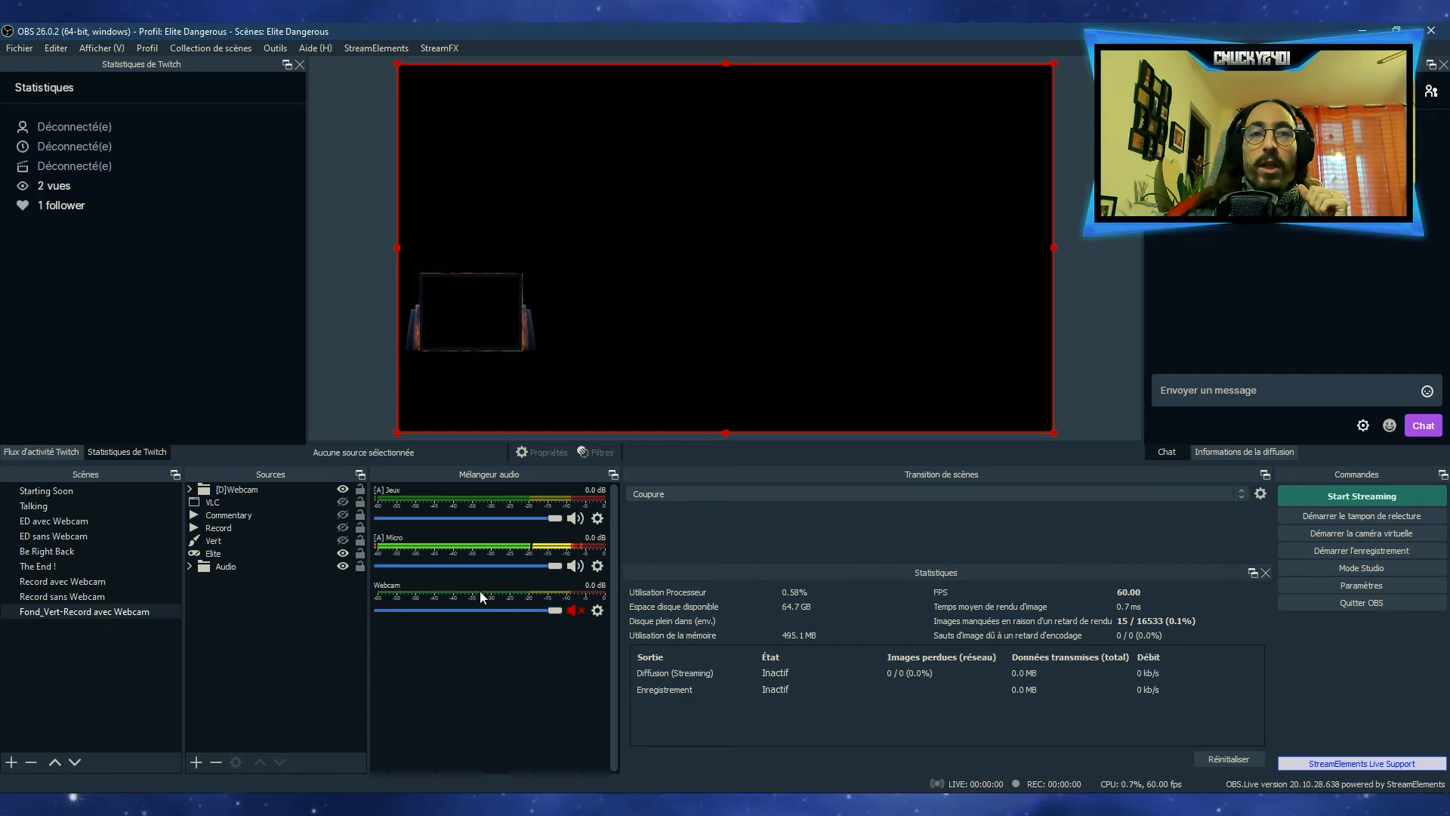
left_click(63, 531)
left_click(70, 522)
left_click(68, 534)
left_click(67, 523)
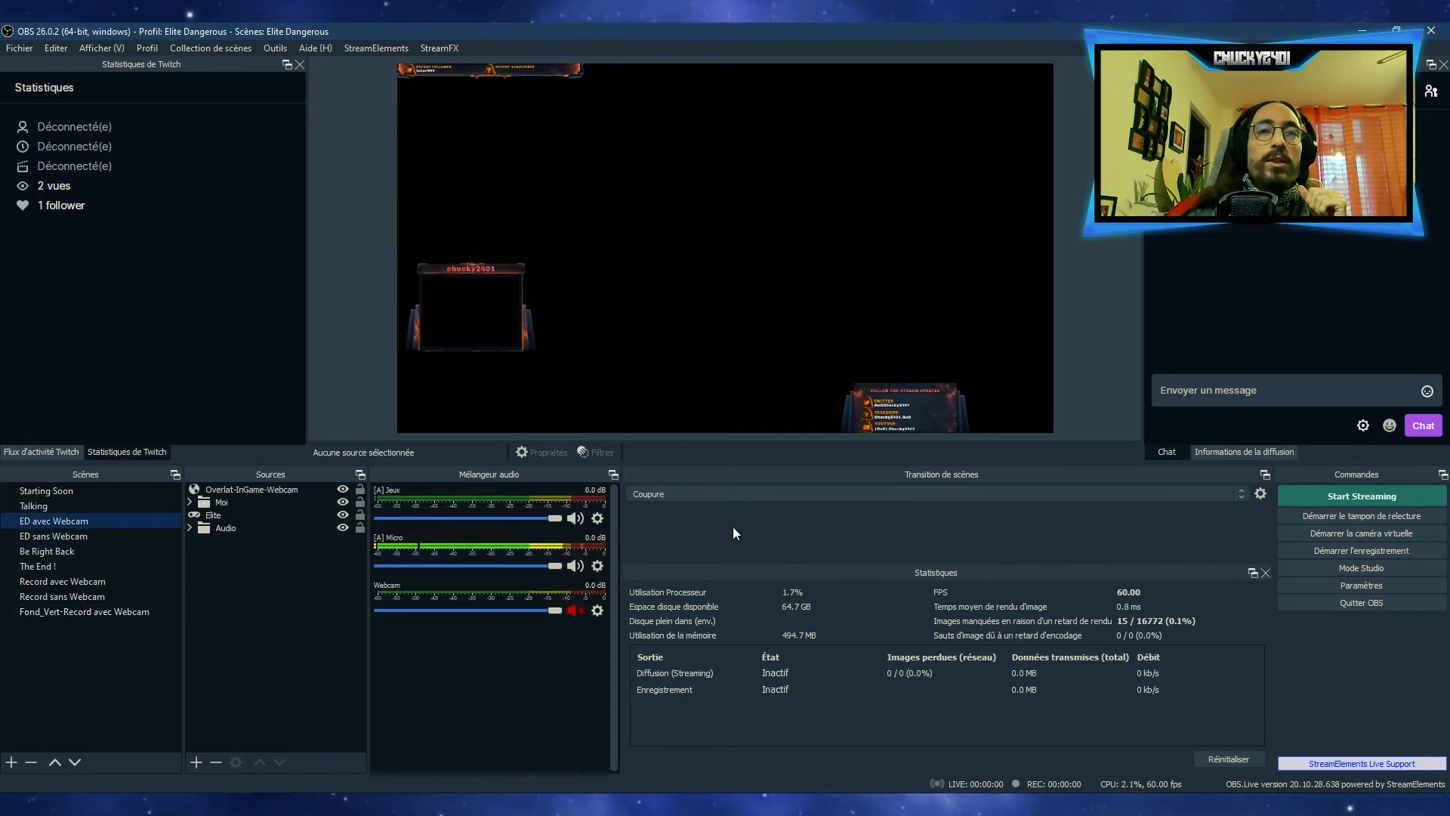
Set the scene transition to Fondu and test it by switching between the ED sans Webcam and ED avec Webcam scenes
left_click(704, 495)
left_click(669, 512)
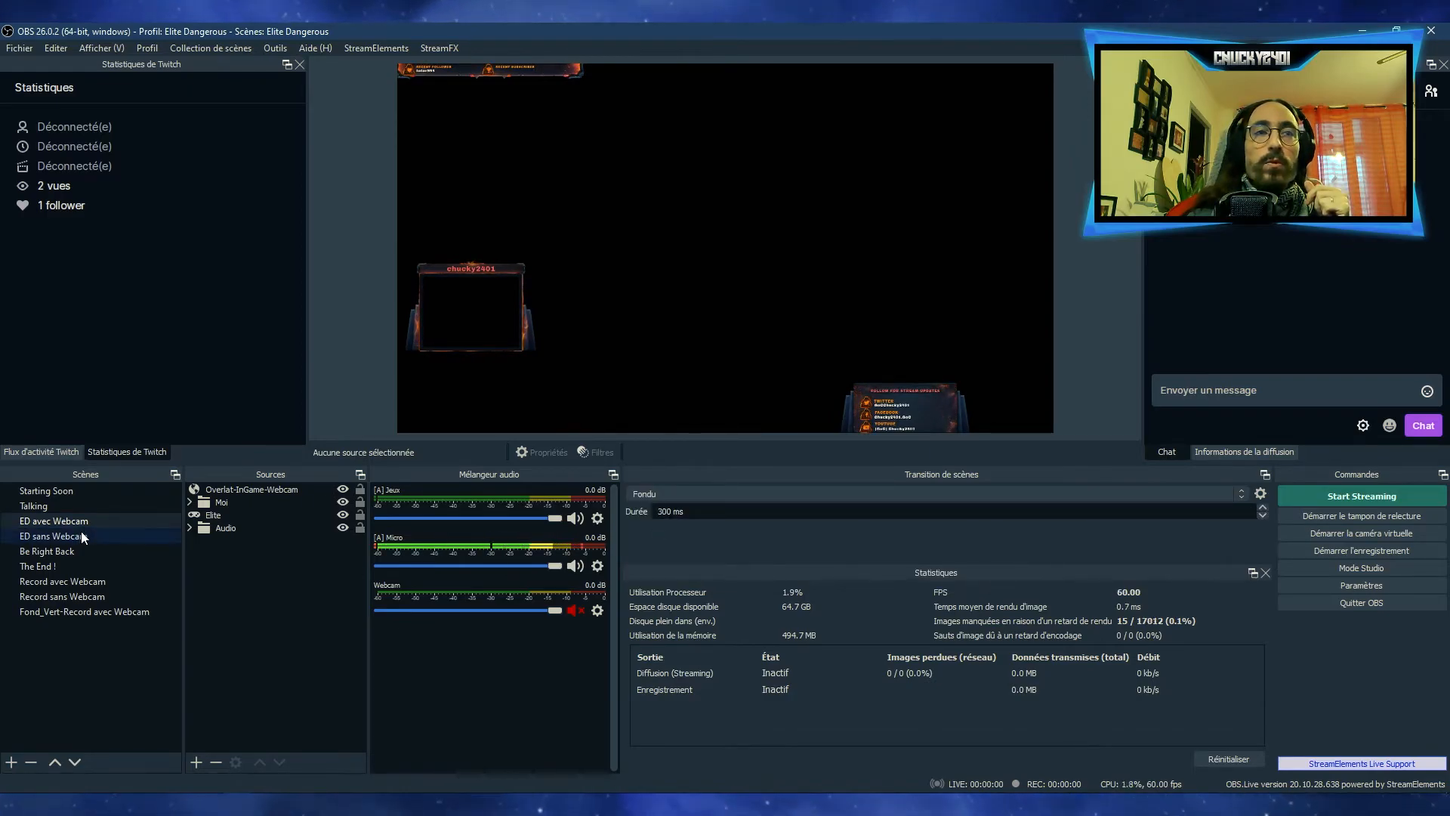
left_click(80, 532)
left_click(83, 523)
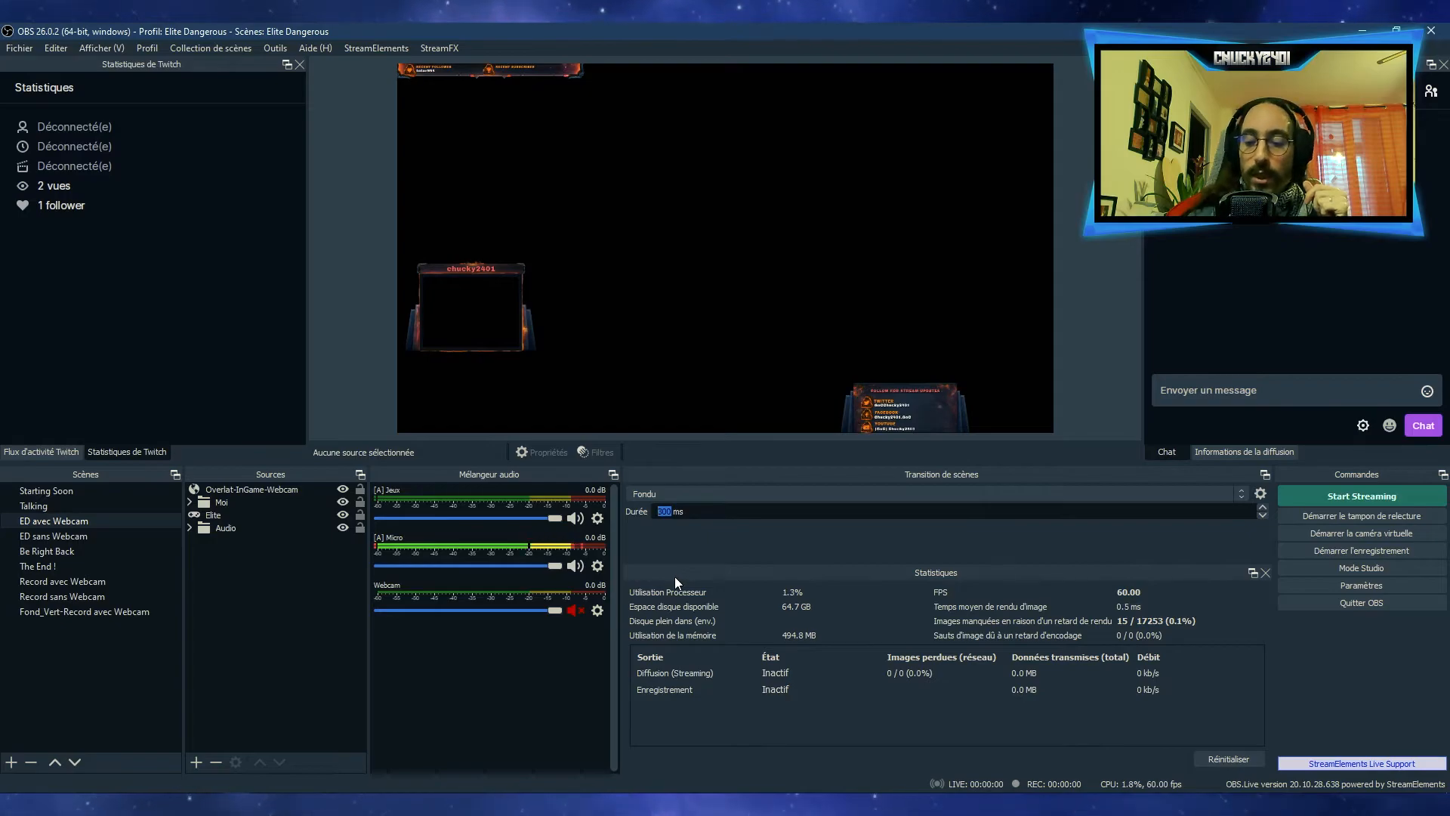
Try different fade durations, including 3000 ms, testing them by switching between ED sans Webcam and ED avec Webcam
type("1")
left_click(89, 536)
left_click(80, 523)
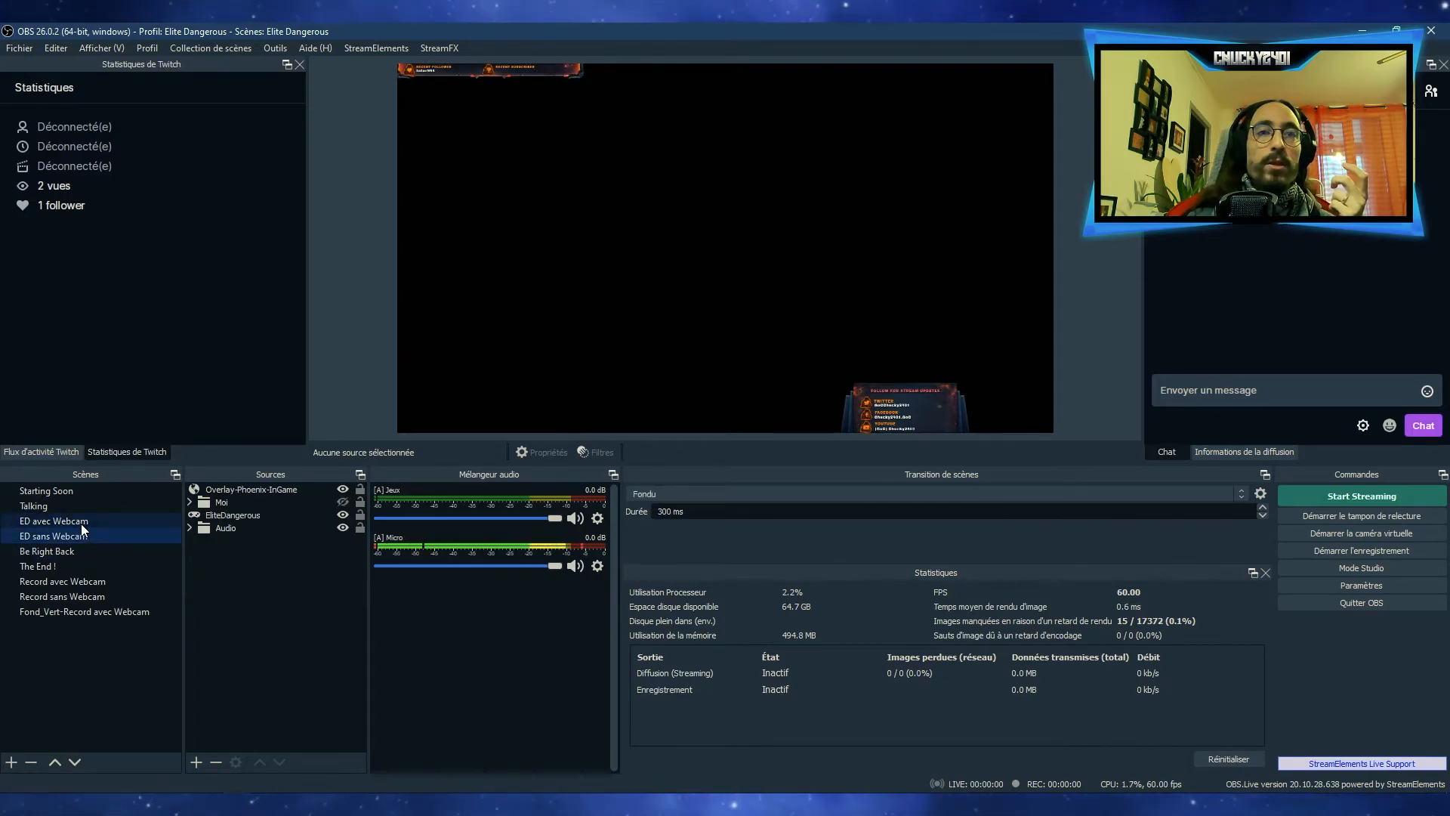
left_click(669, 511)
type("0")
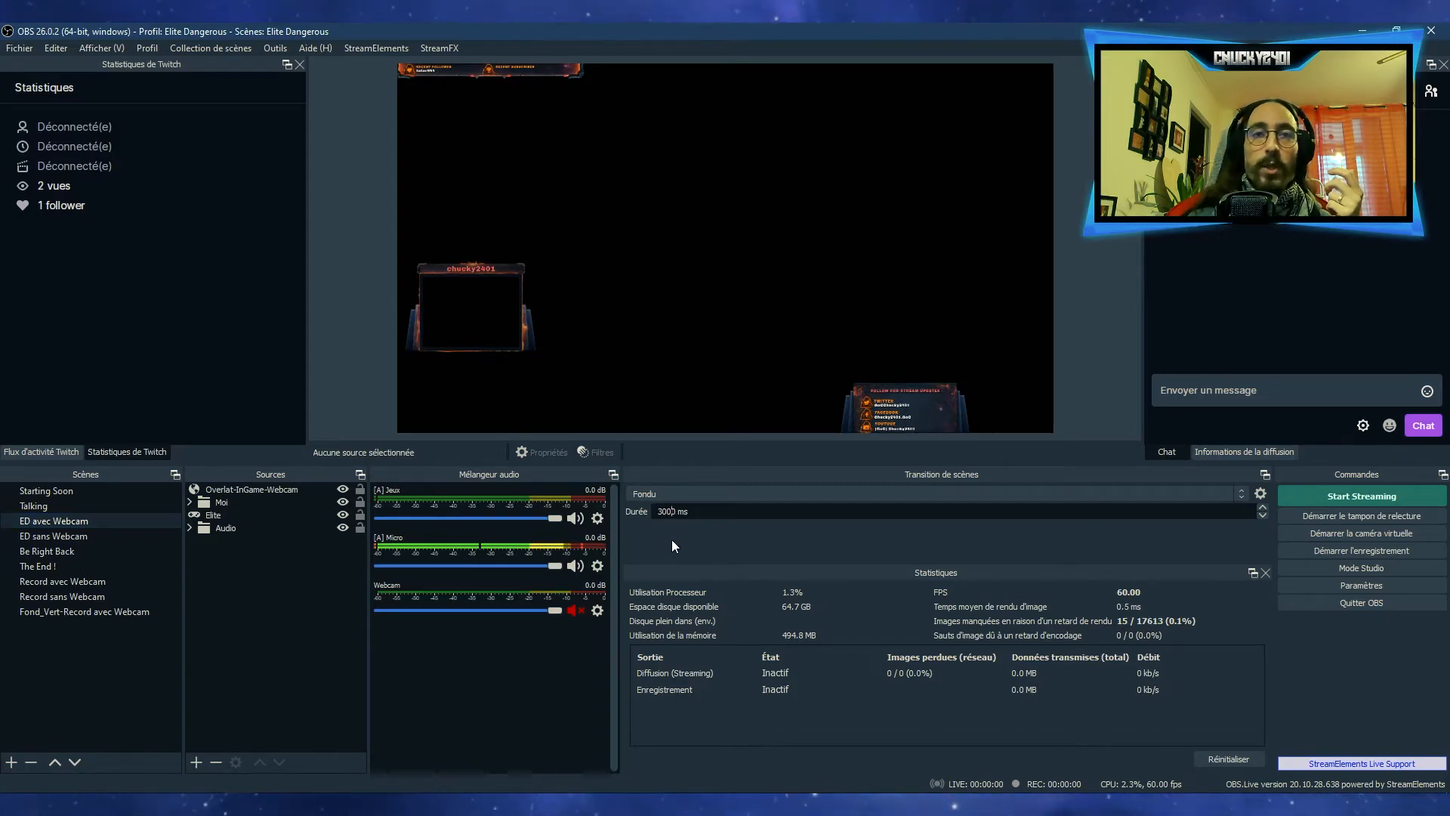
left_click(106, 541)
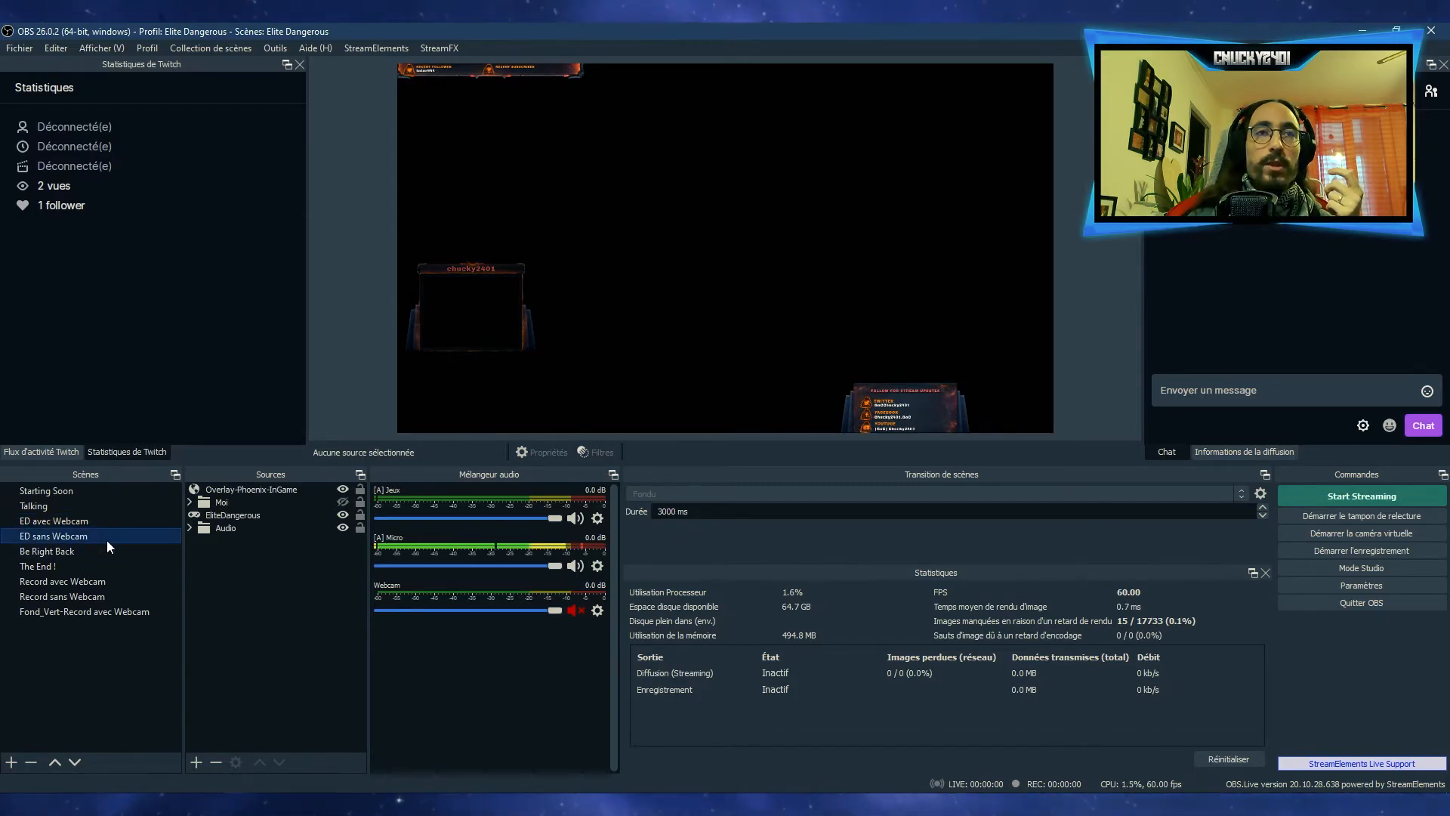
Set the Fondu transition duration to 300 ms and switch to the ED avec Webcam scene
left_click(669, 511)
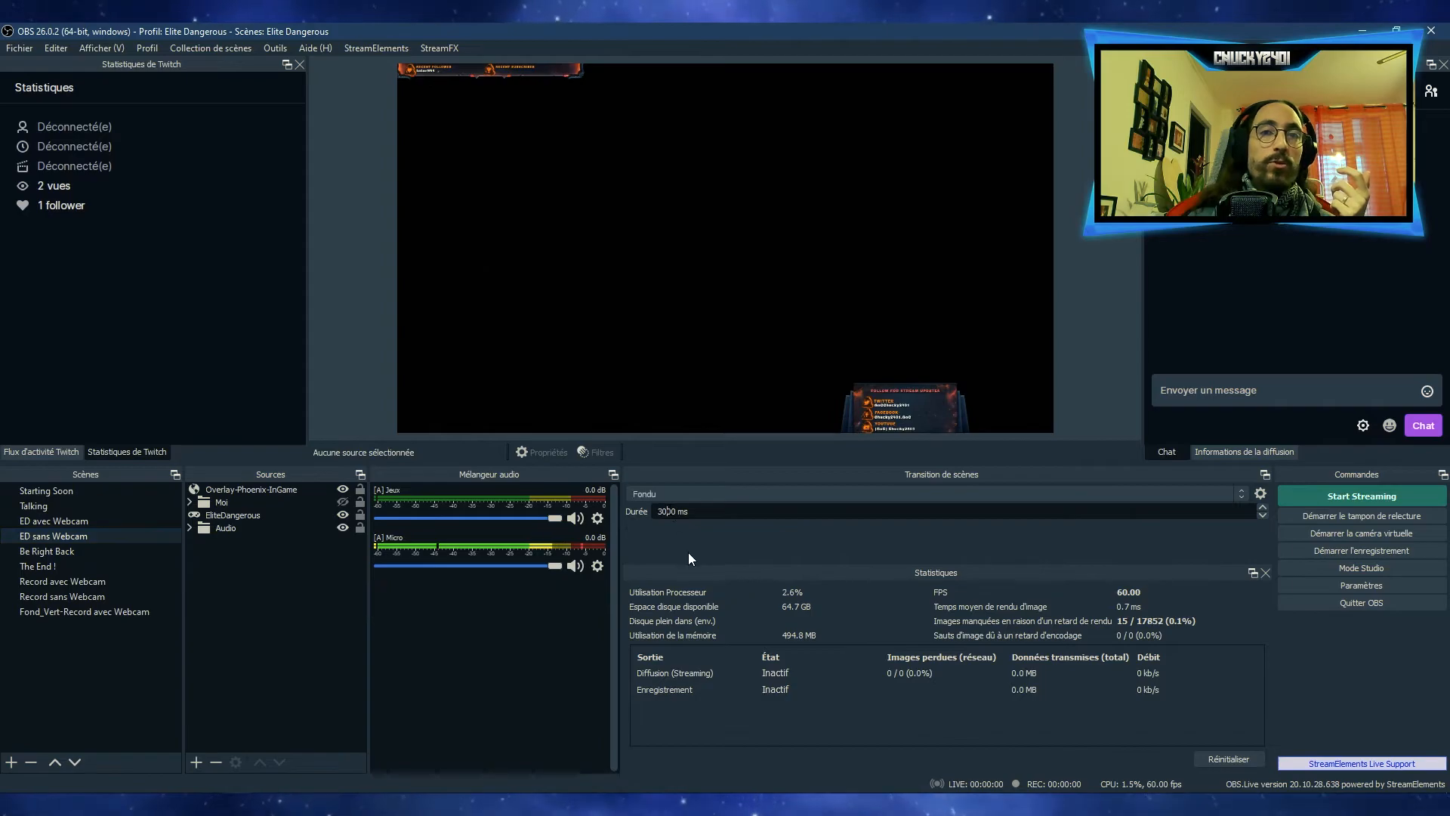
key("BackSpace")
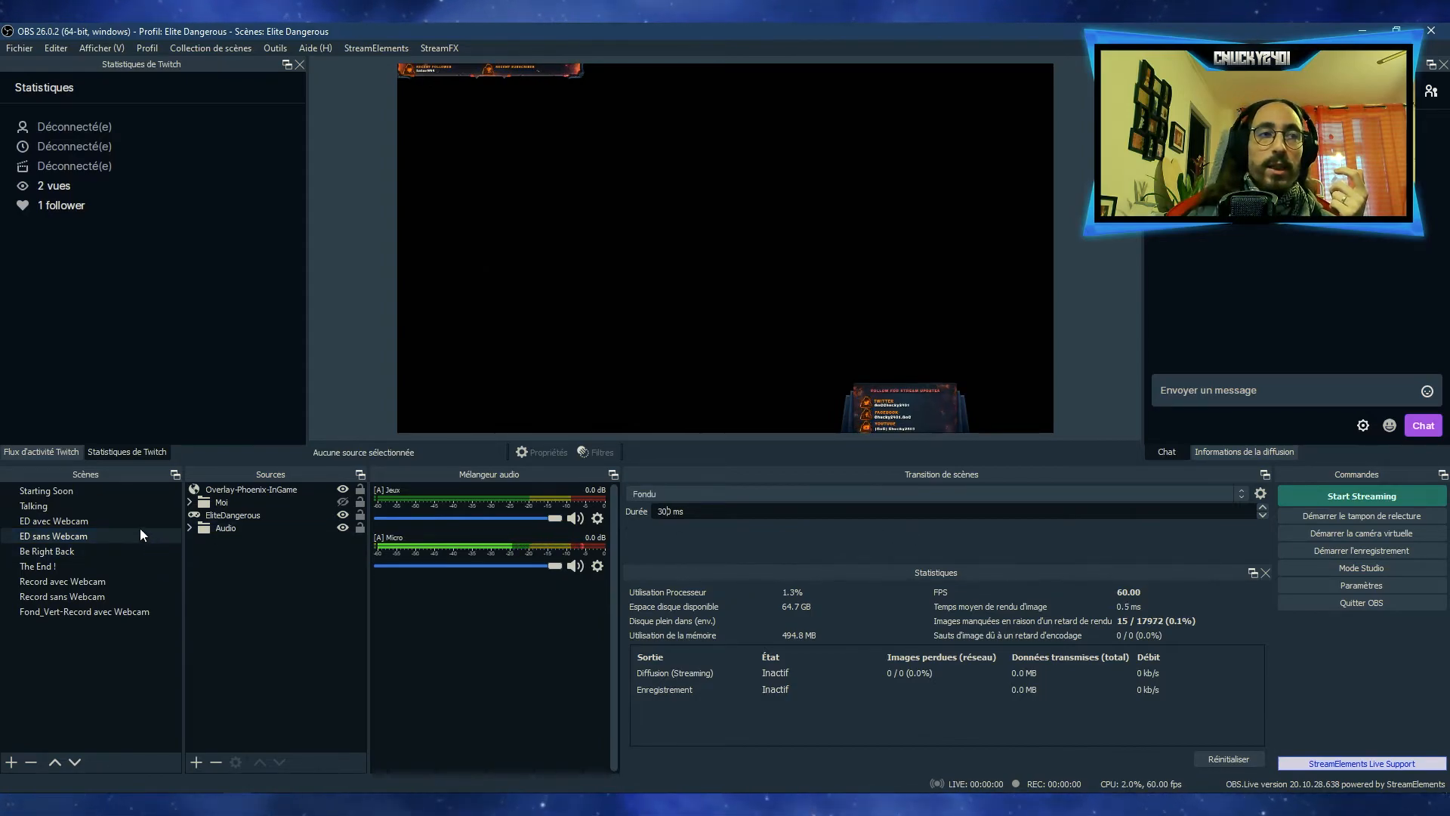
left_click(121, 520)
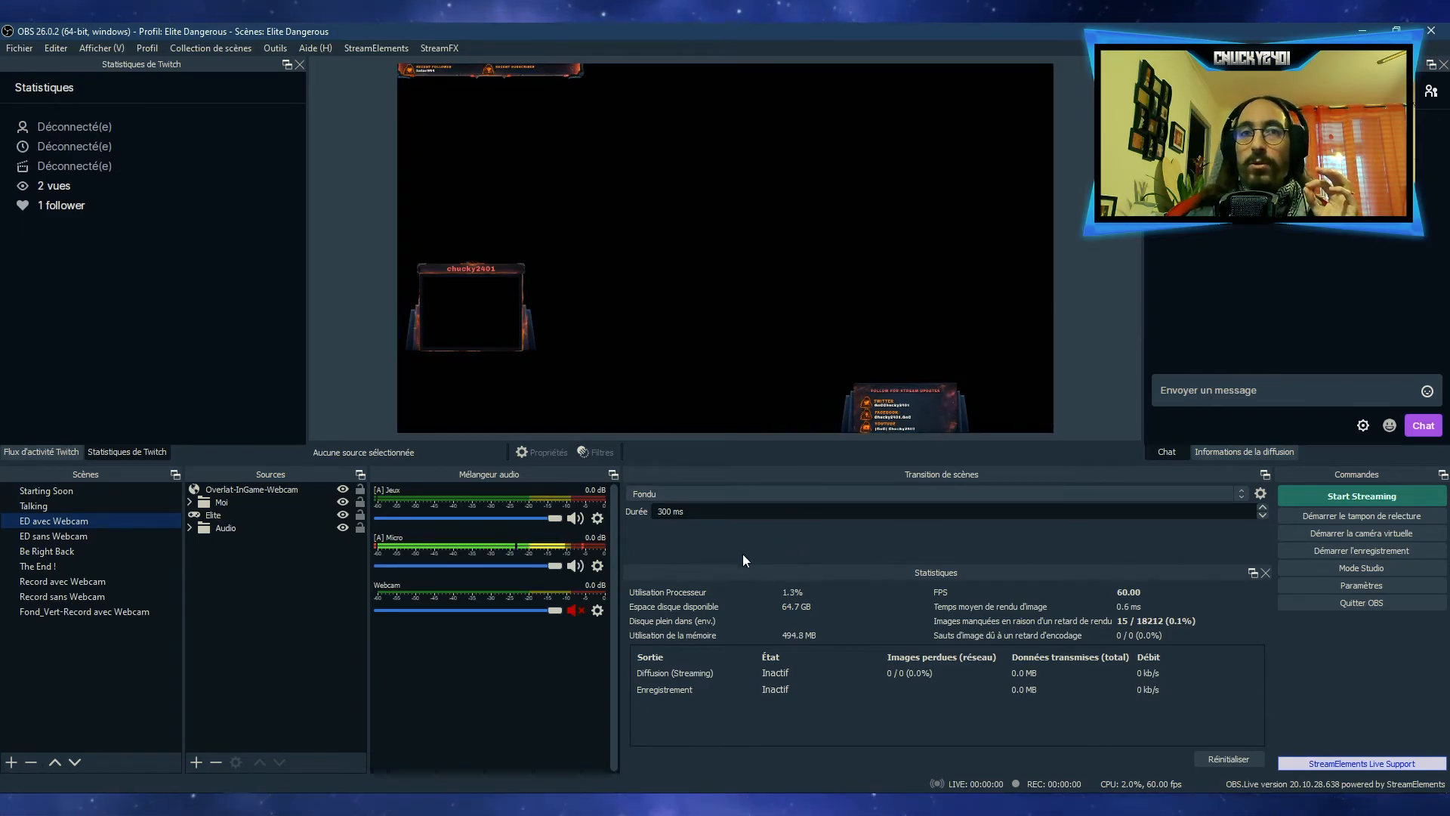
Enable Studio Mode and send the Starting Soon scene from preview to program with the Fondu (300ms) quick transition
left_click(1365, 567)
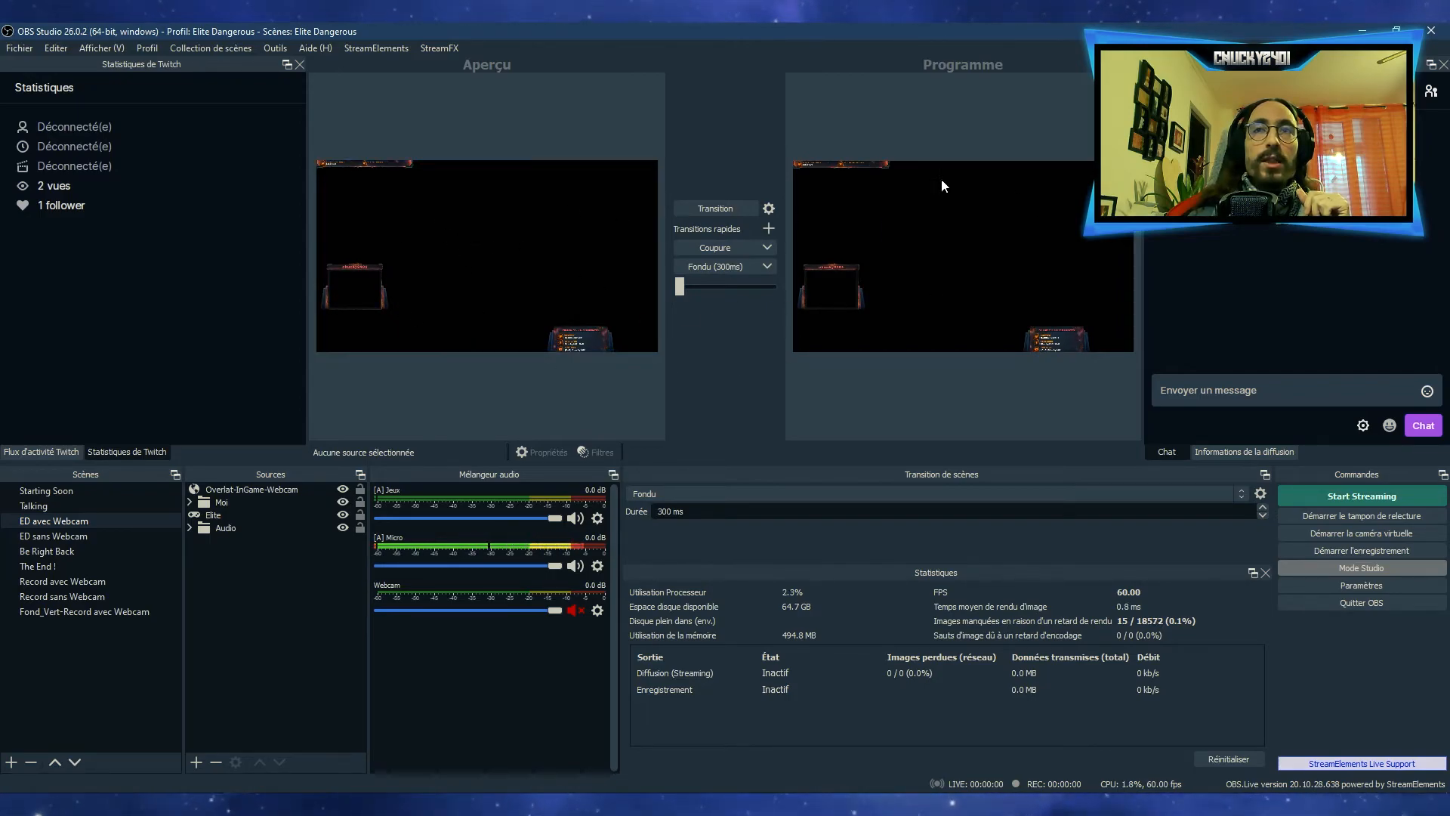
left_click(101, 491)
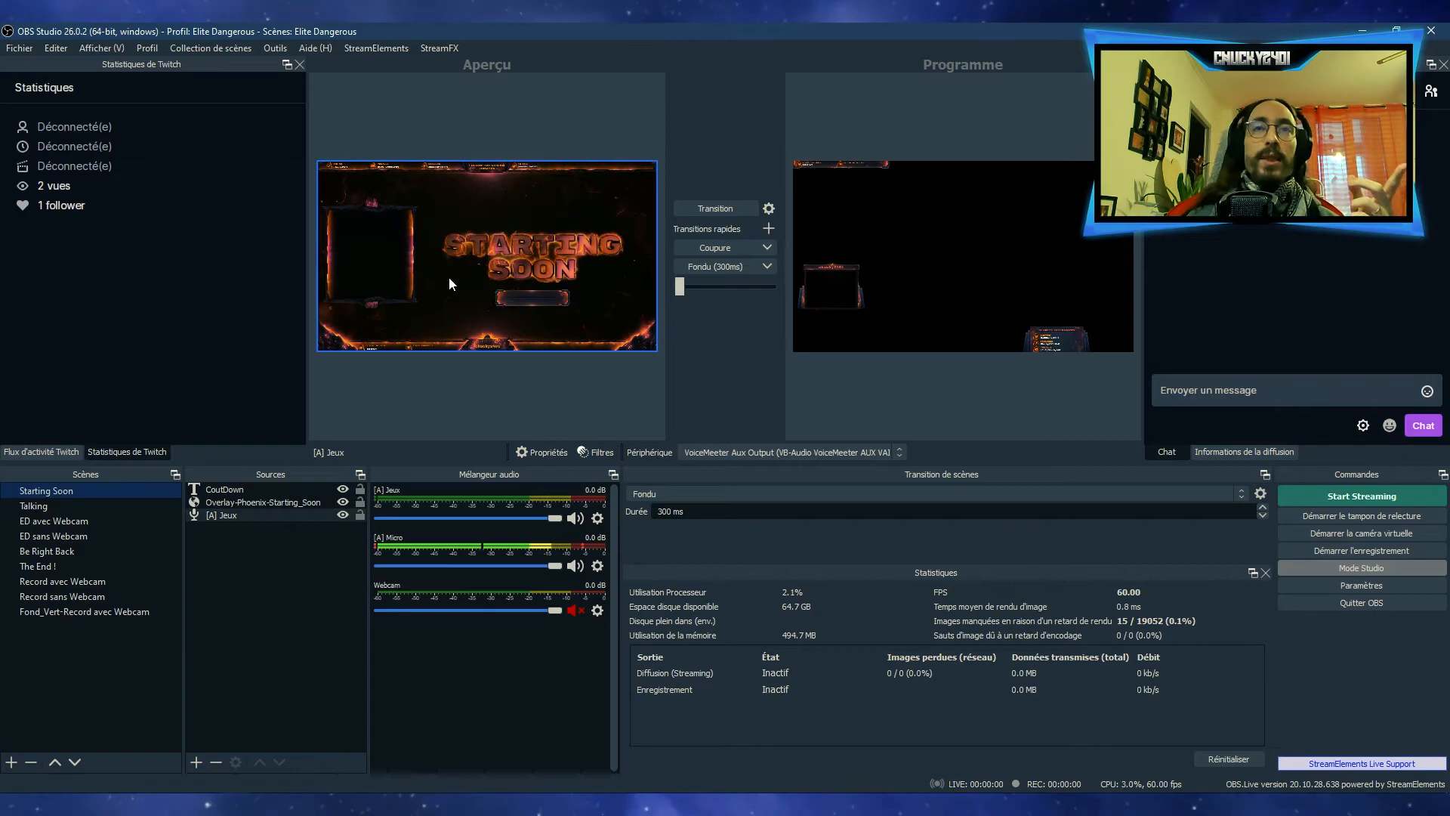
left_click(770, 247)
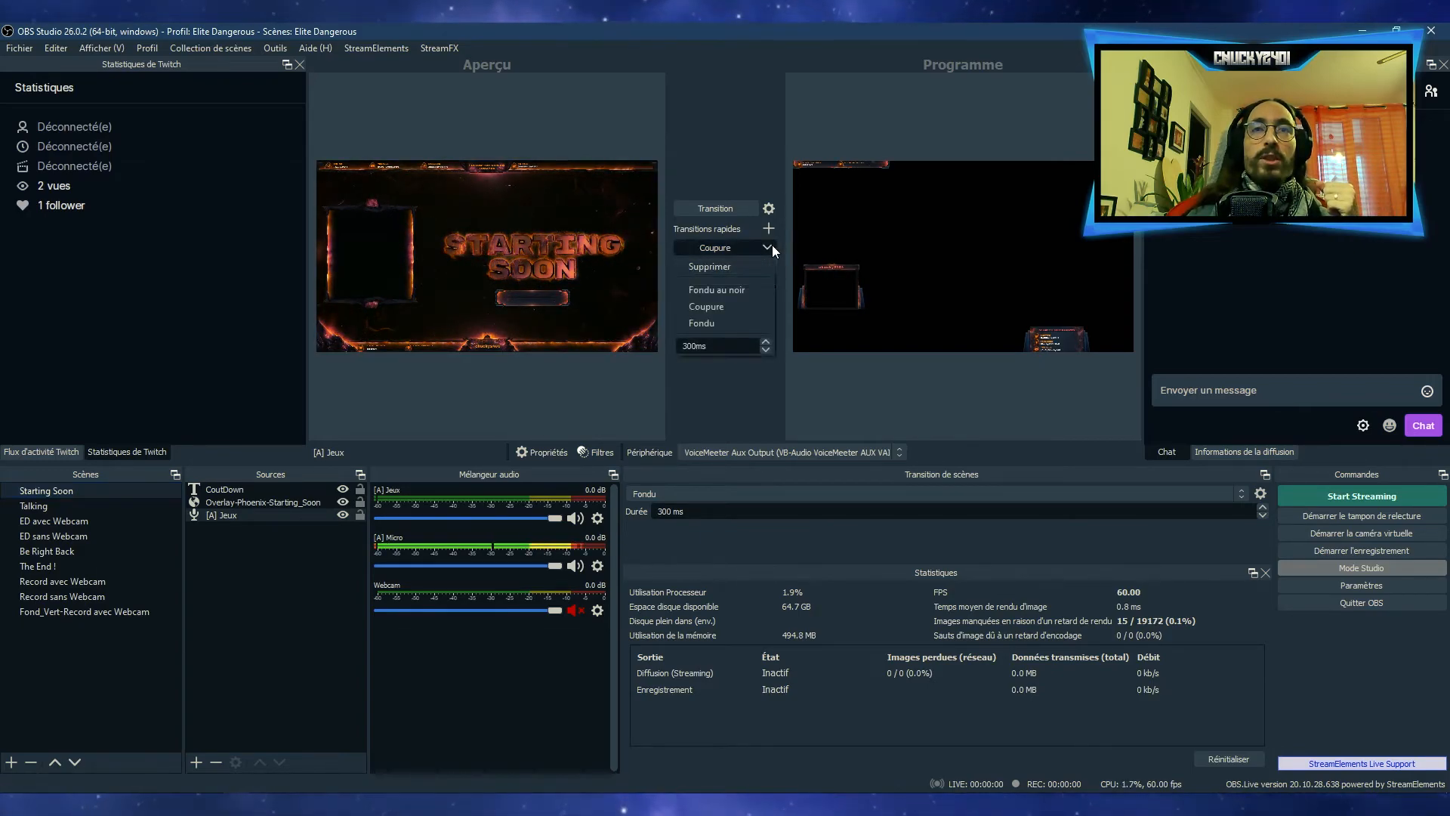
left_click(772, 246)
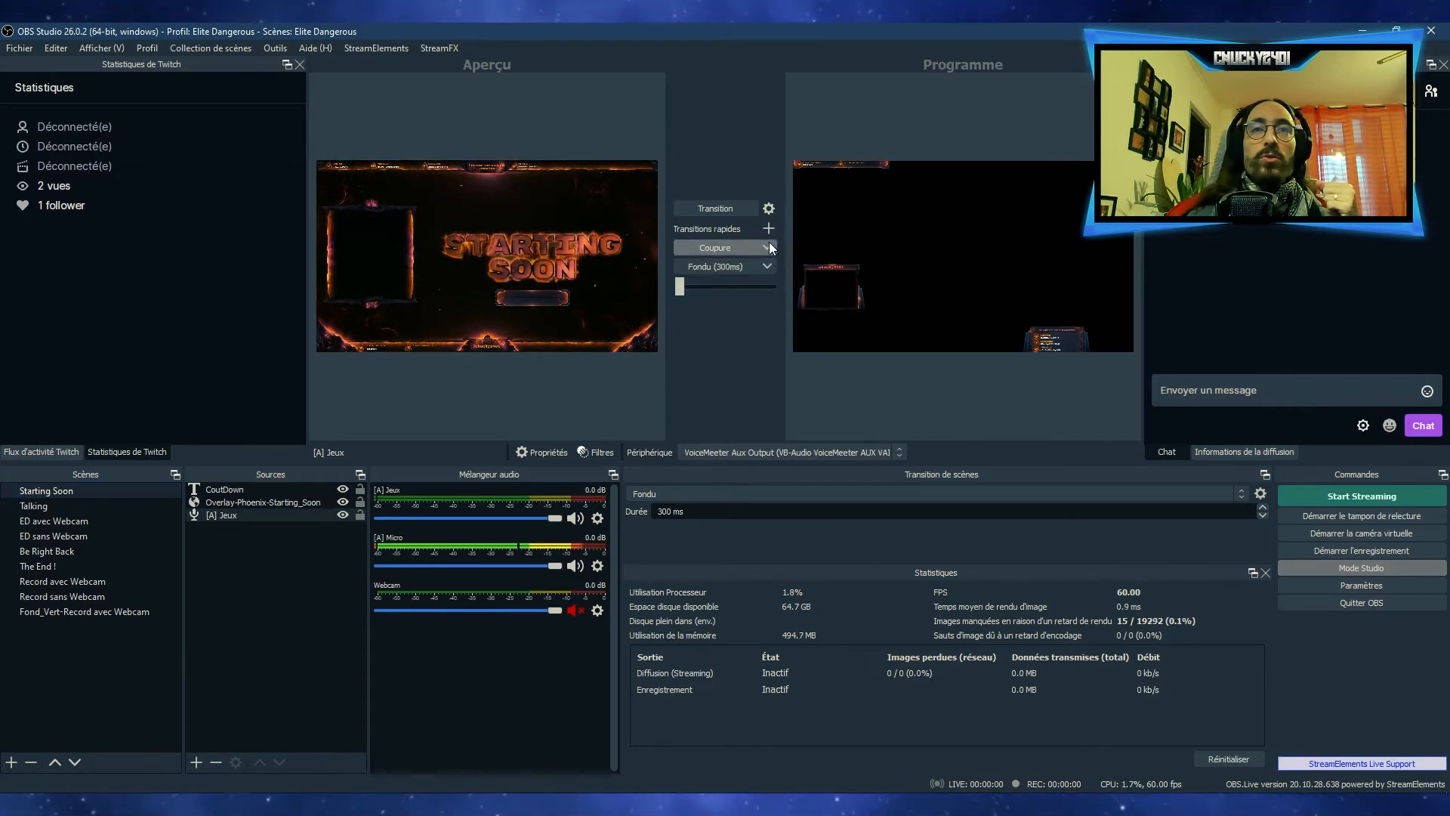
left_click(704, 265)
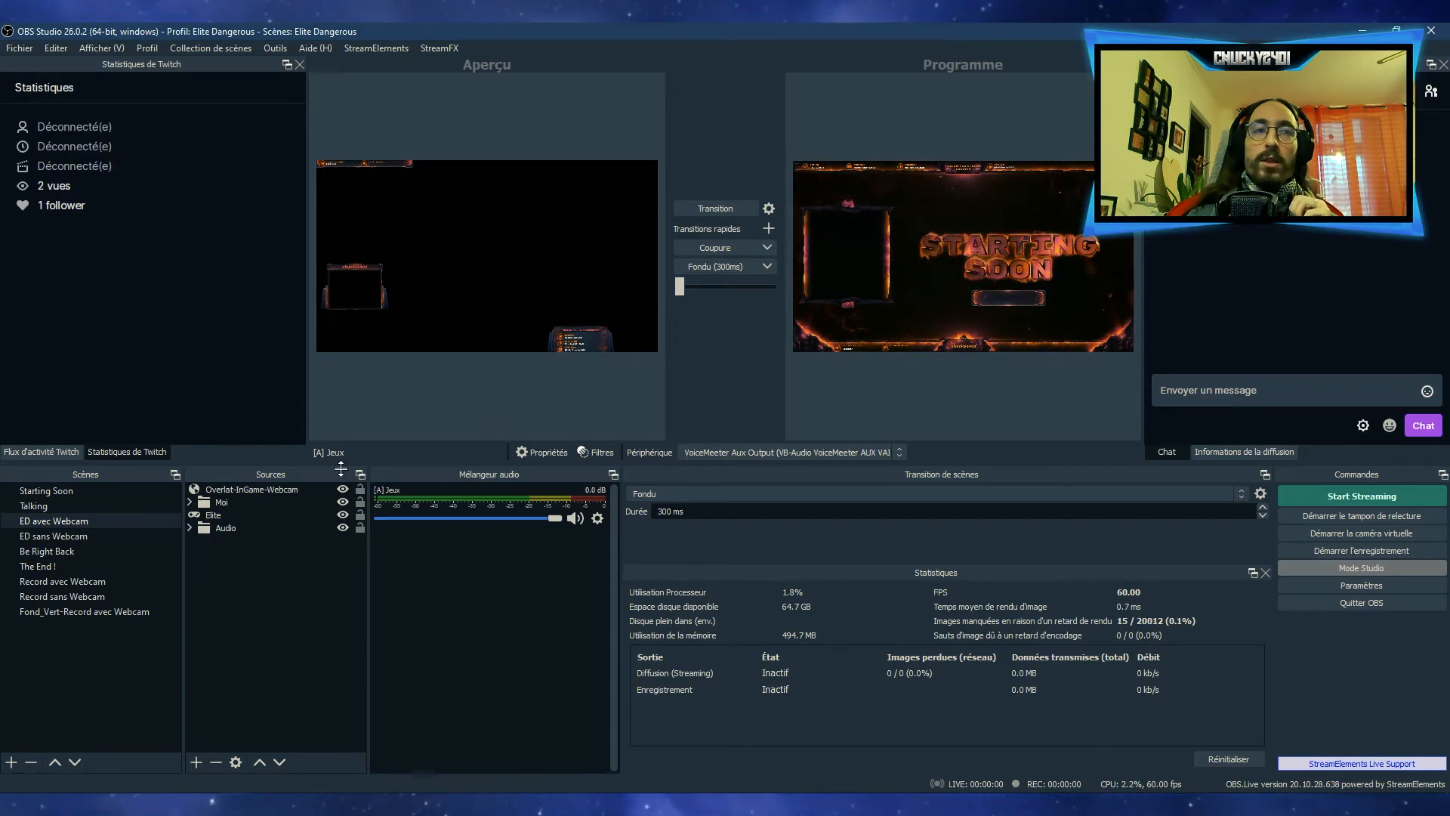
Compare Starting Soon and Talking in the preview, and send Talking to program with the Fondu (300ms) quick transition
left_click(79, 491)
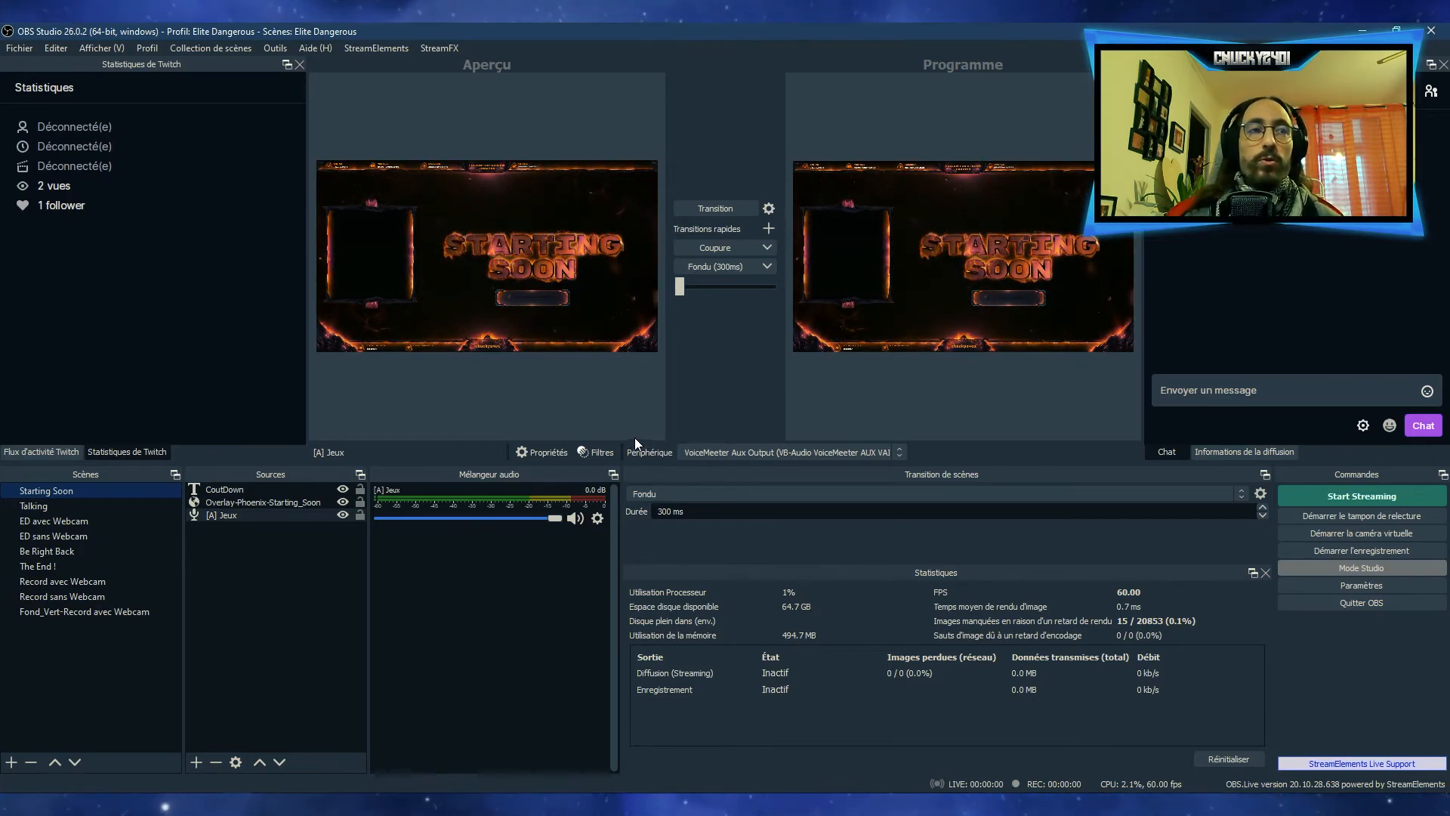
left_click(45, 504)
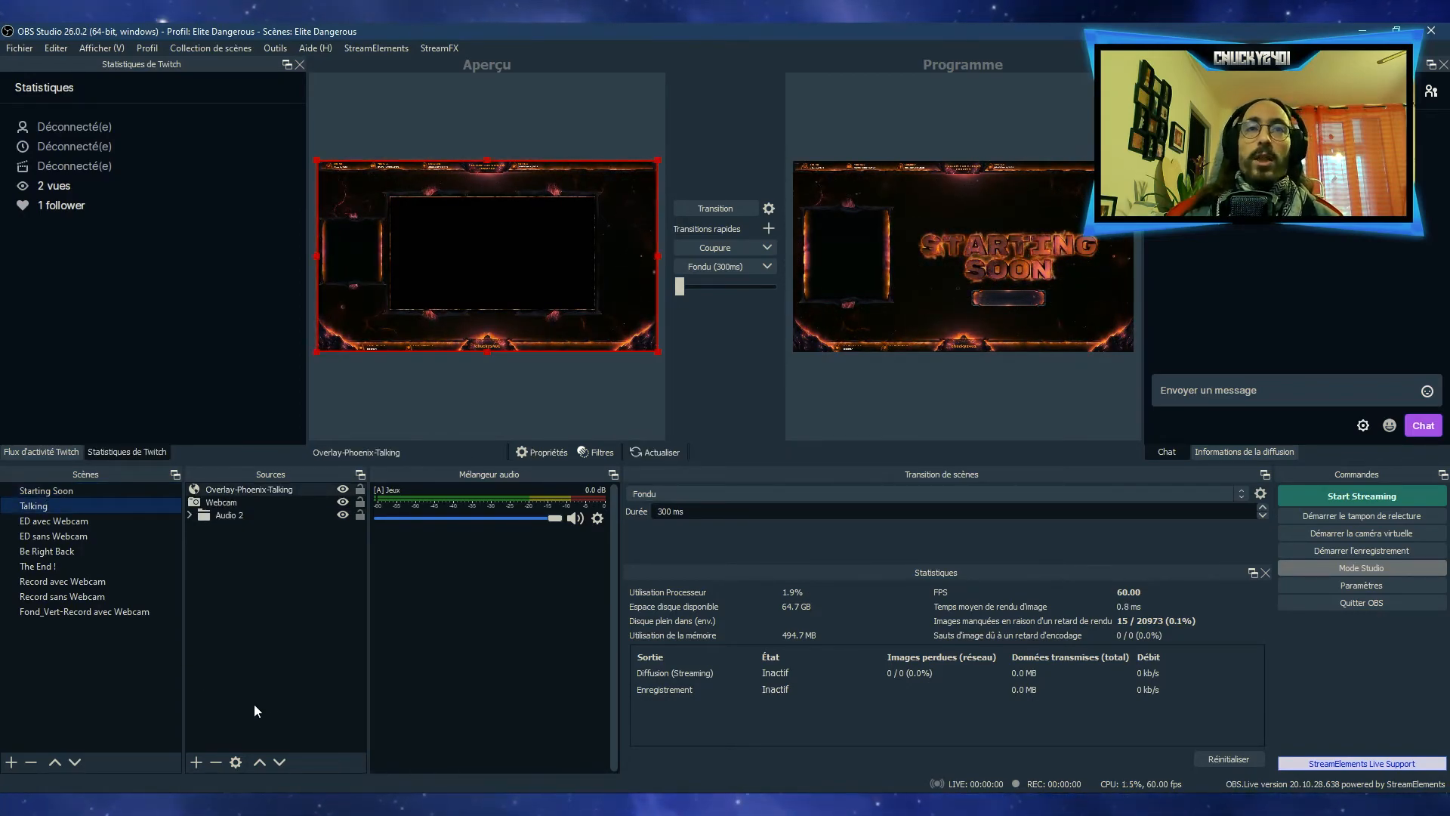
left_click(239, 674)
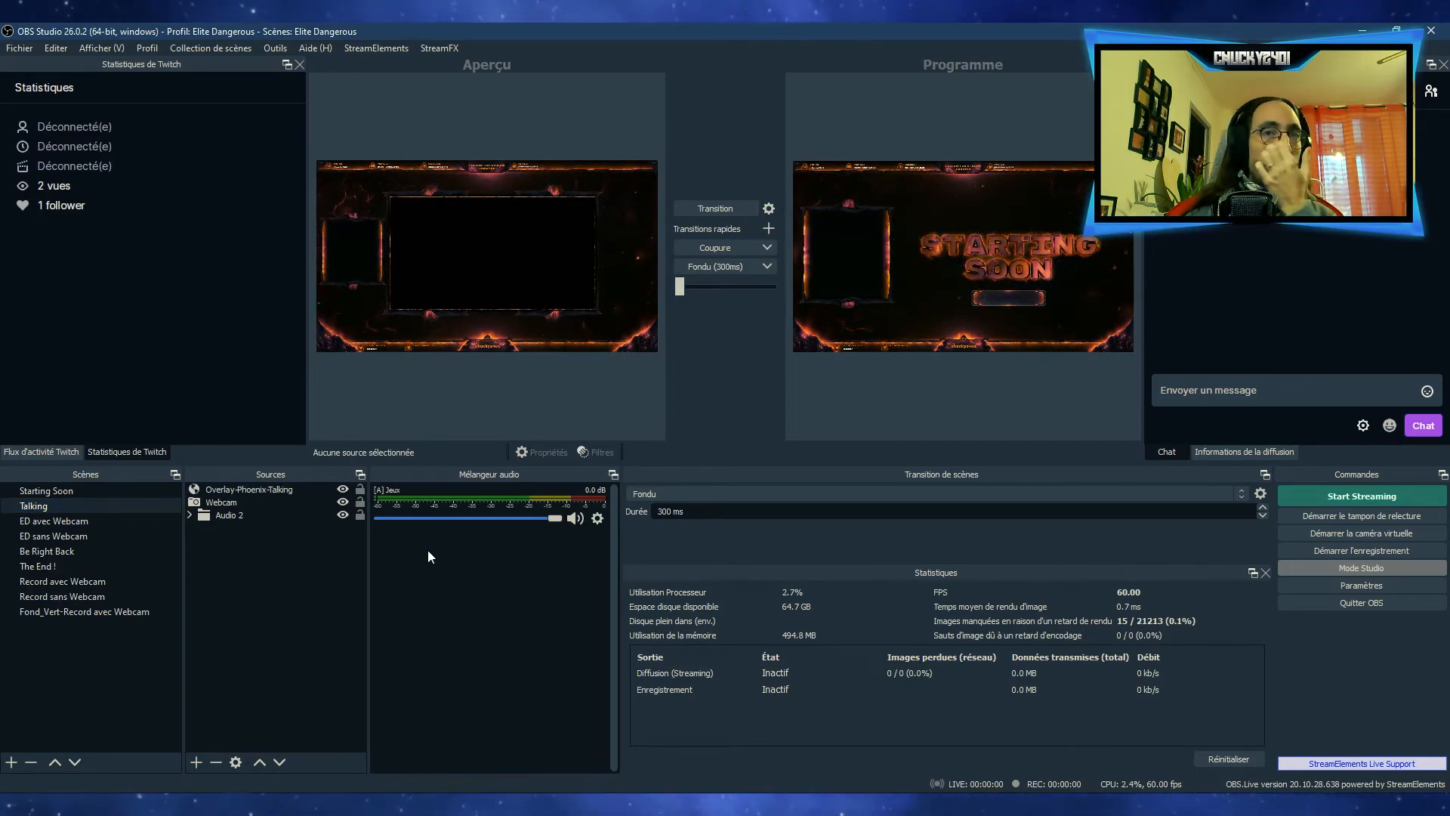
left_click(88, 492)
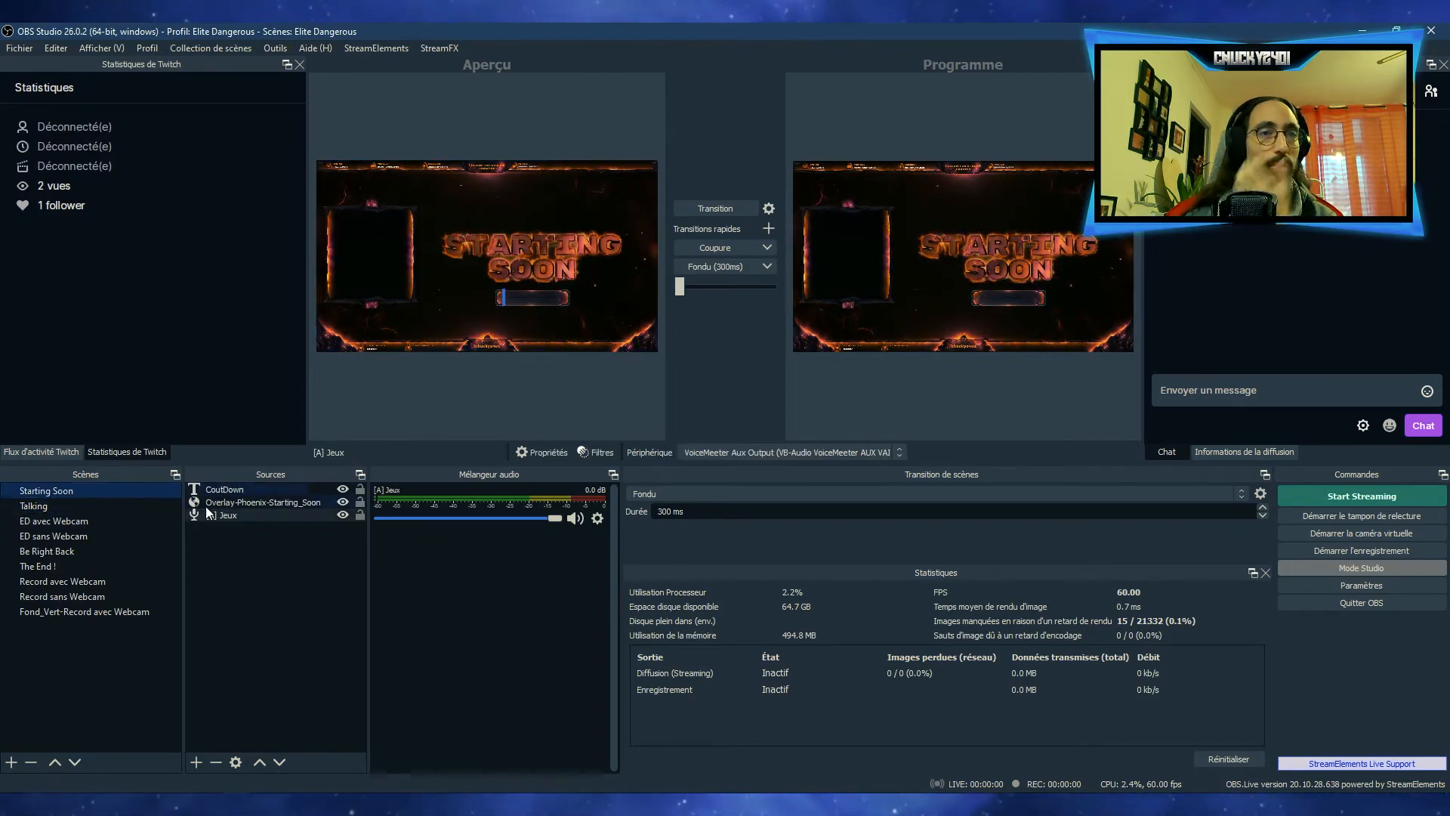
left_click(69, 506)
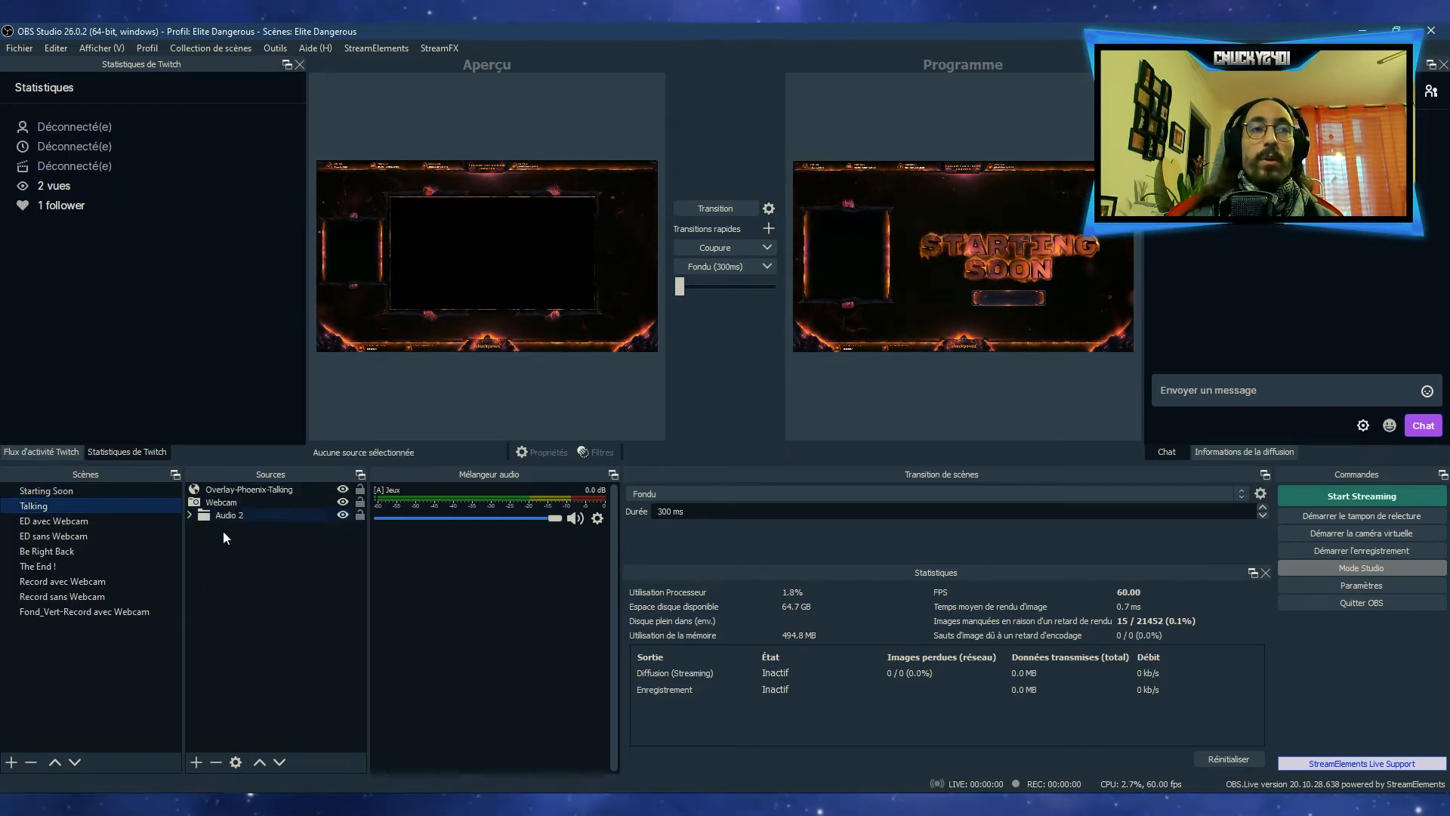
left_click(705, 267)
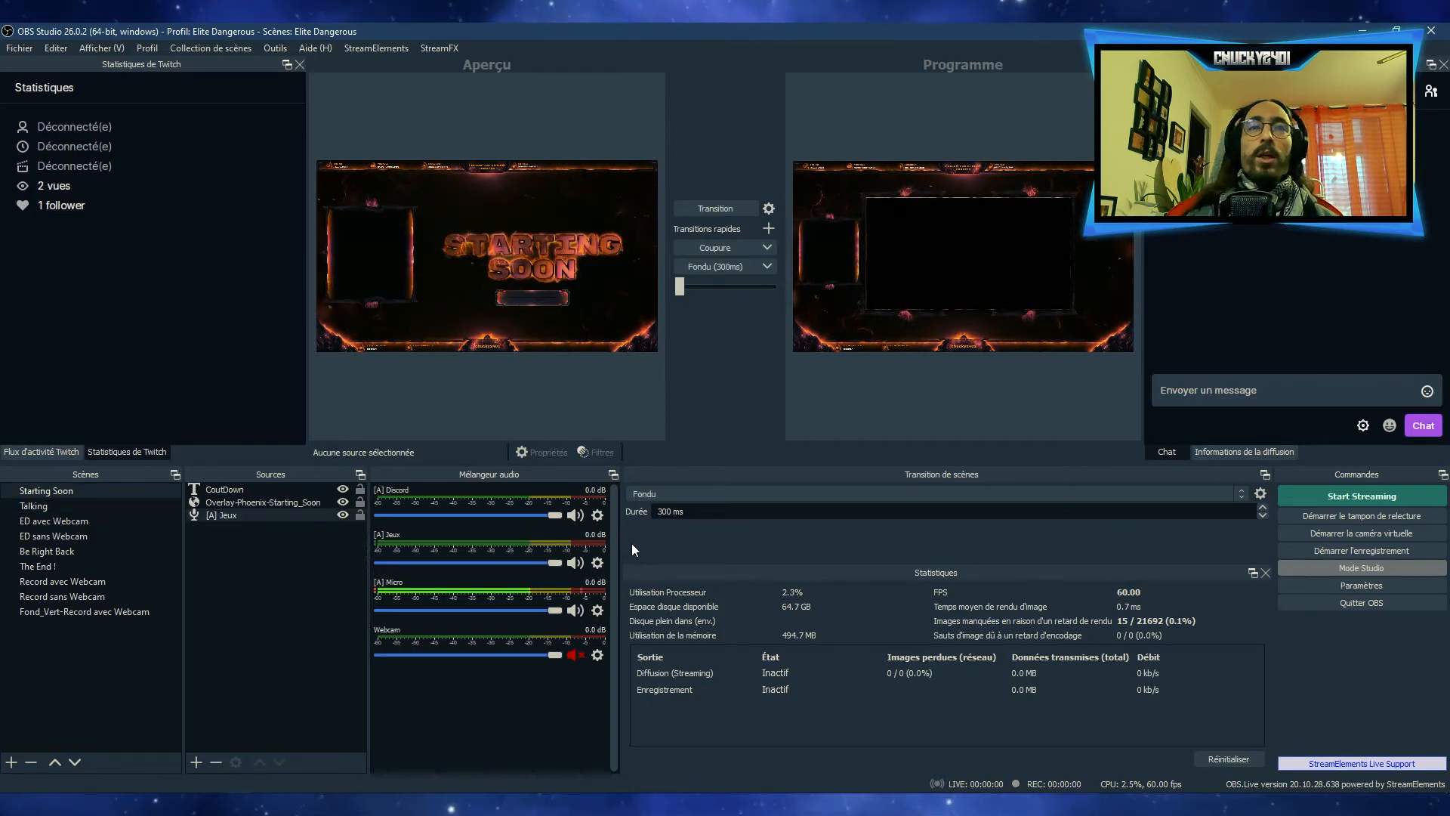
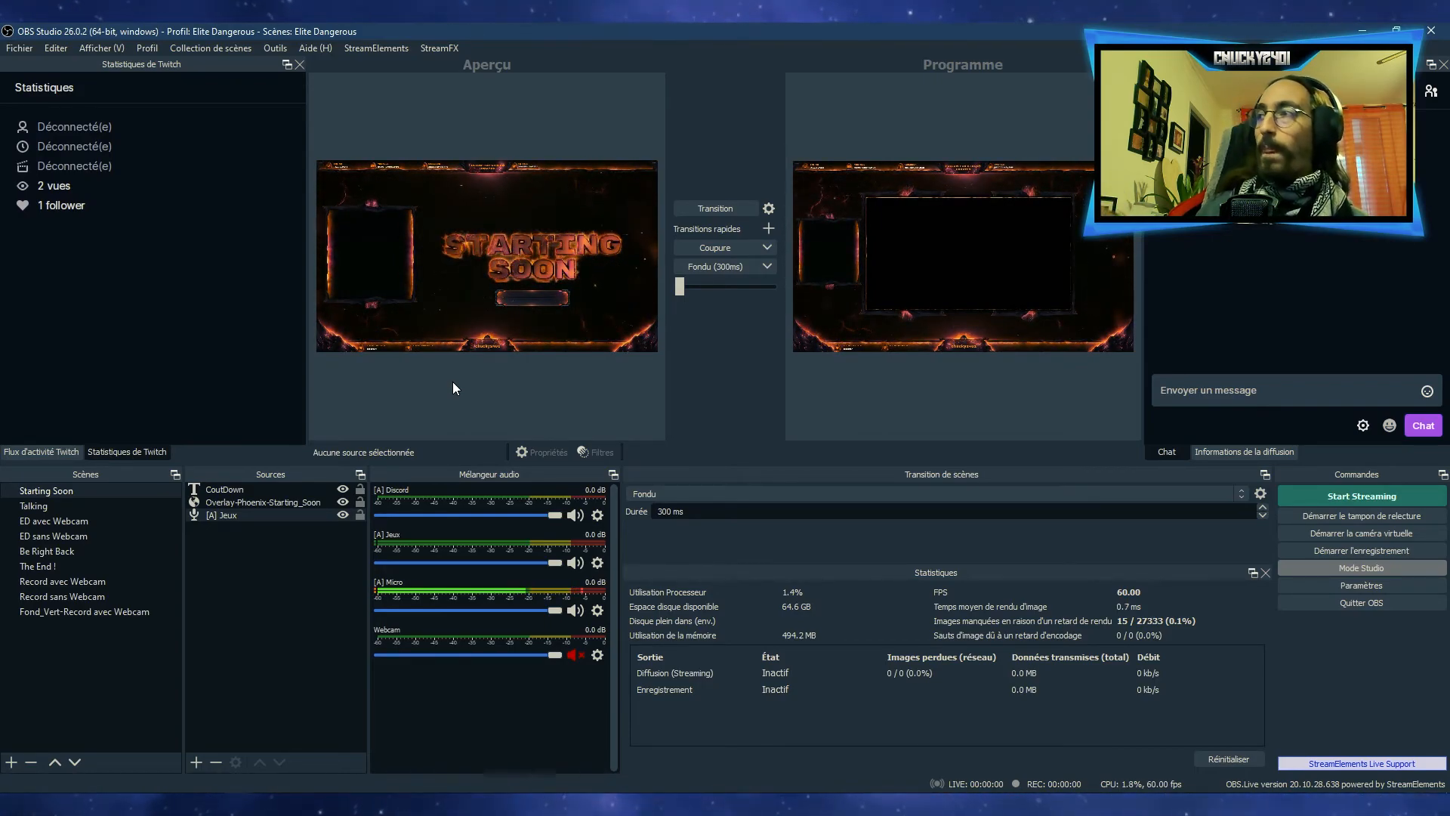
Switch to Touch Portal and display its (main) button page
left_click(1242, 803)
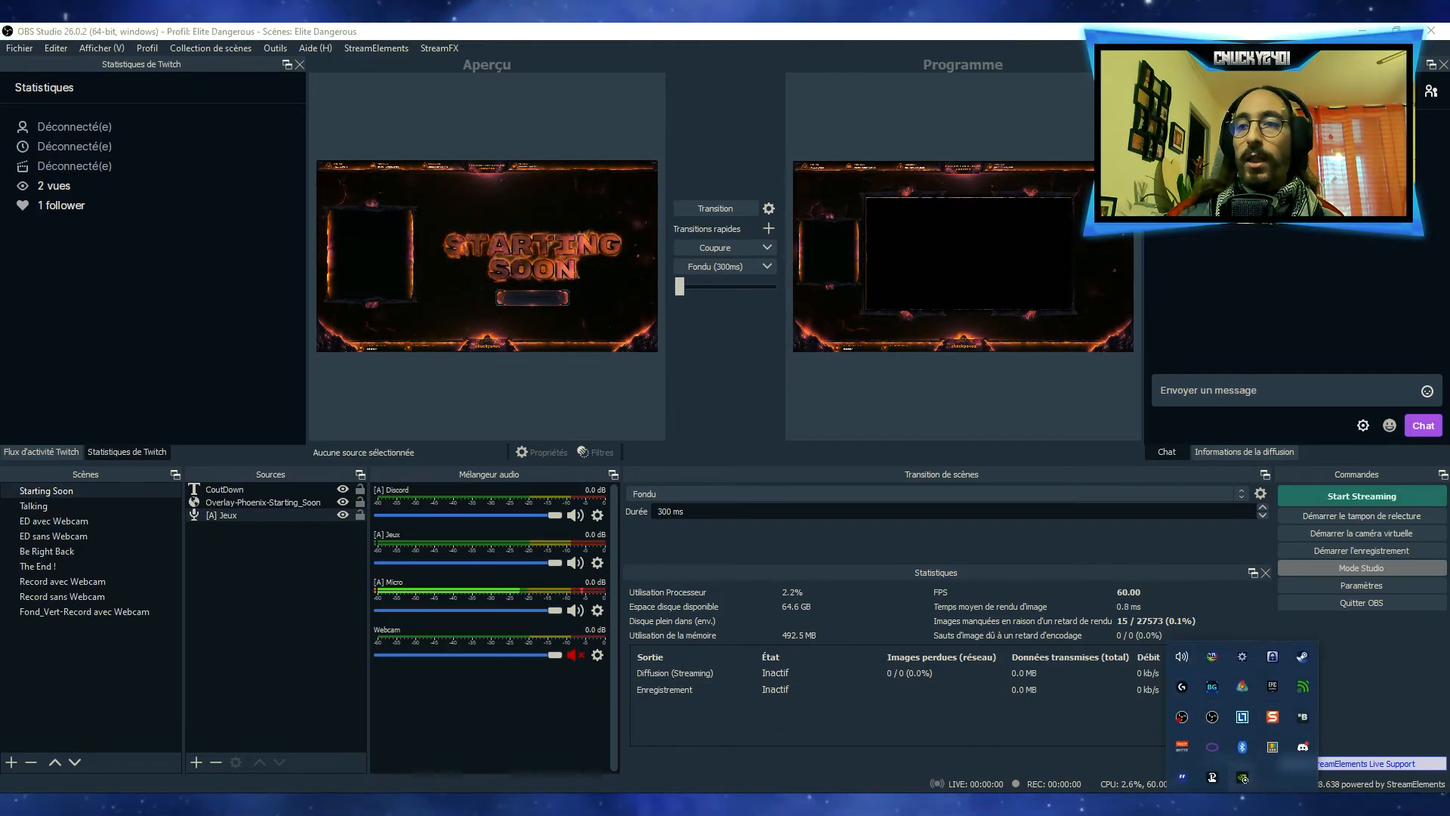
left_click(1242, 803)
key("super")
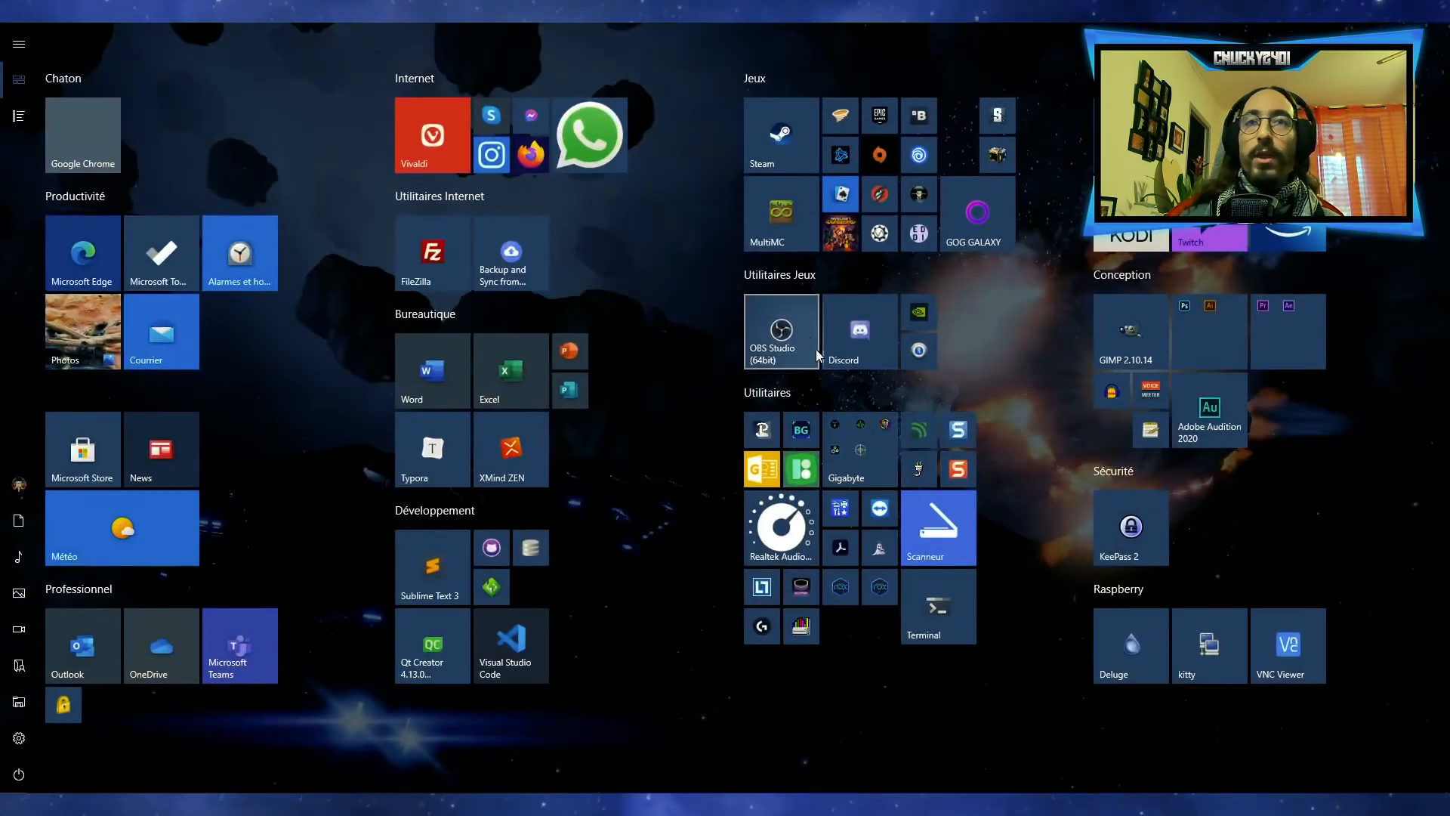
left_click(764, 431)
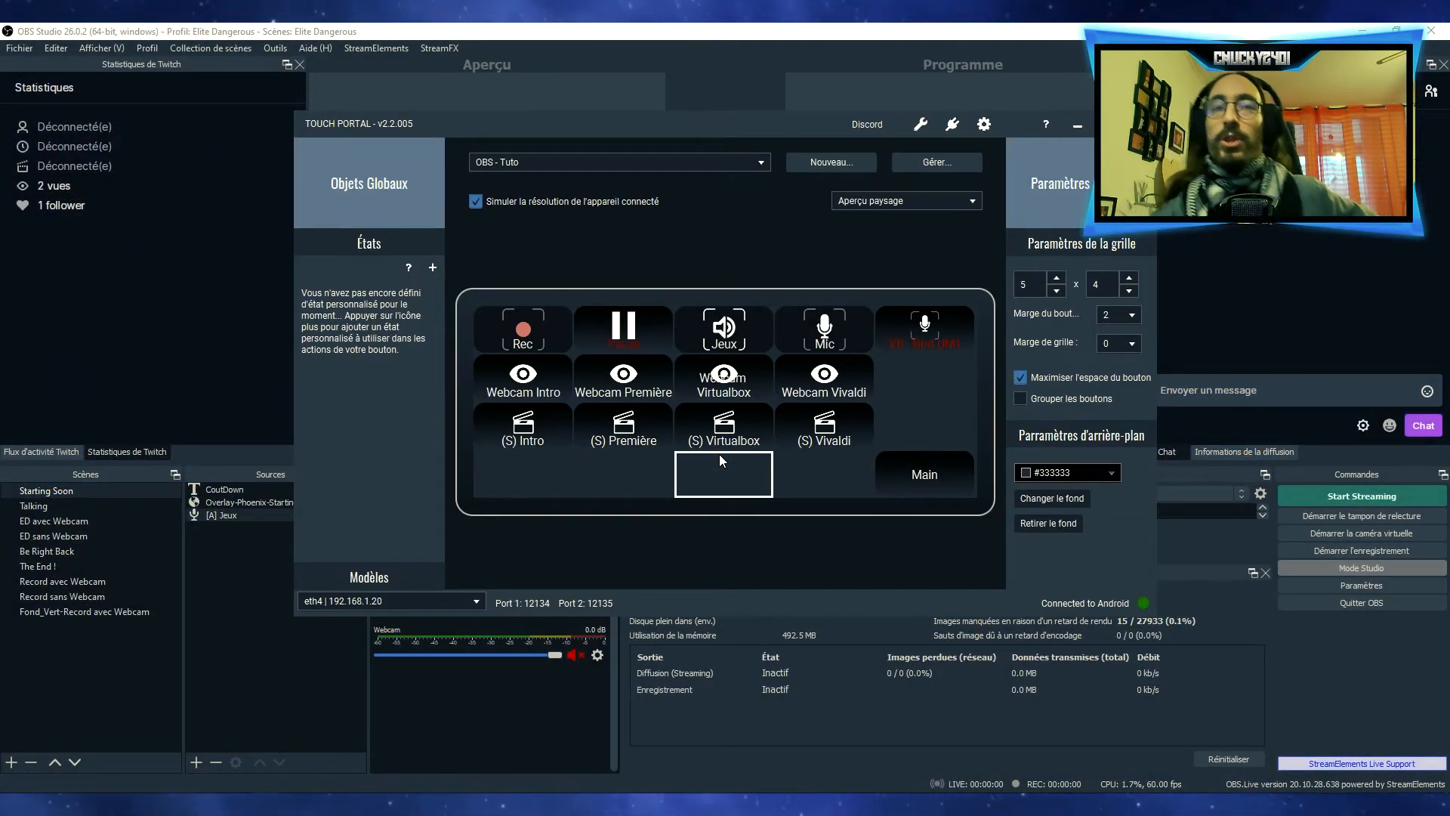
left_click(536, 163)
left_click(510, 183)
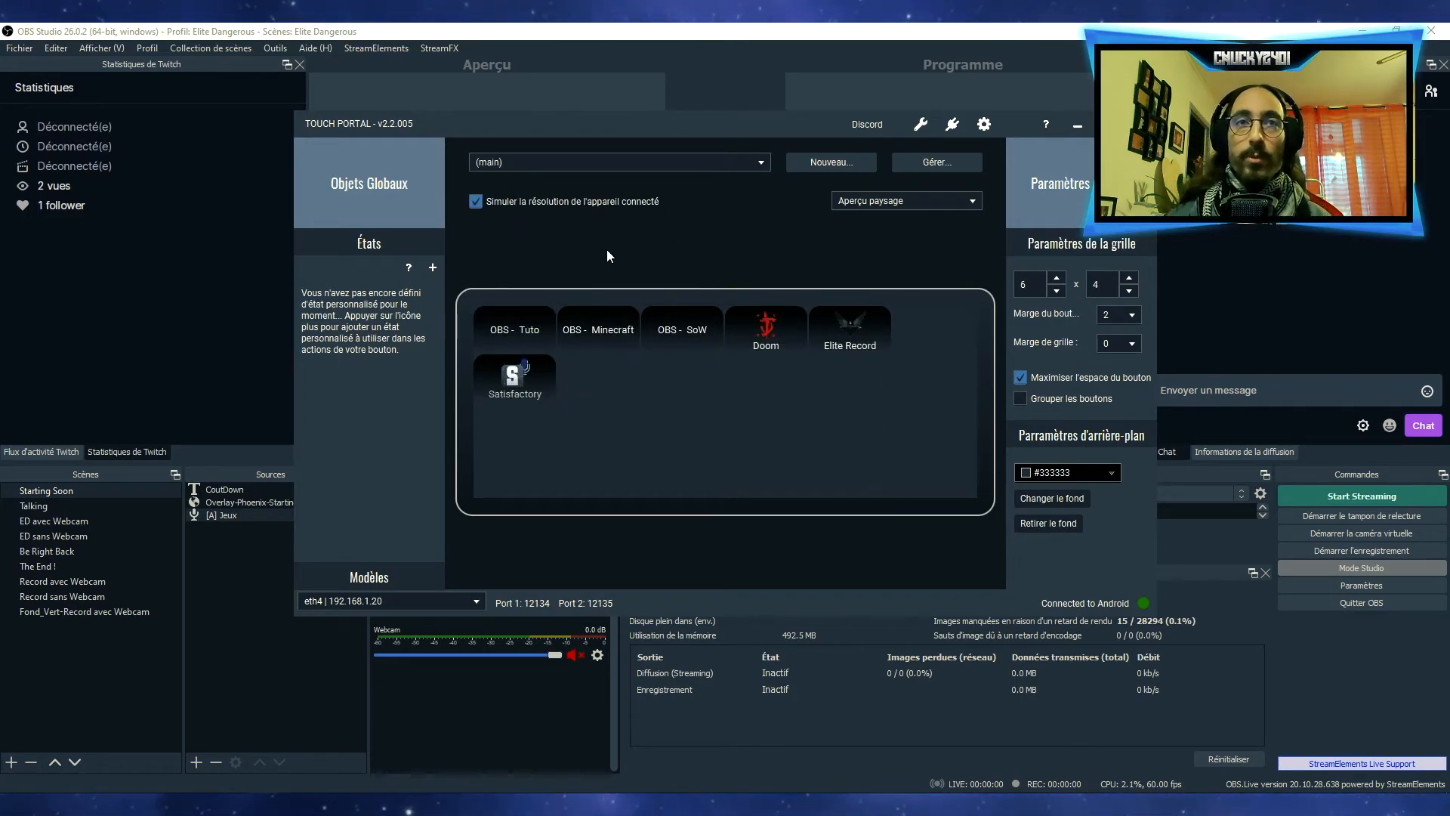
Review the actions of the OBS - Tuto button without saving changes, and display the OBS - Tuto page
left_click(542, 343)
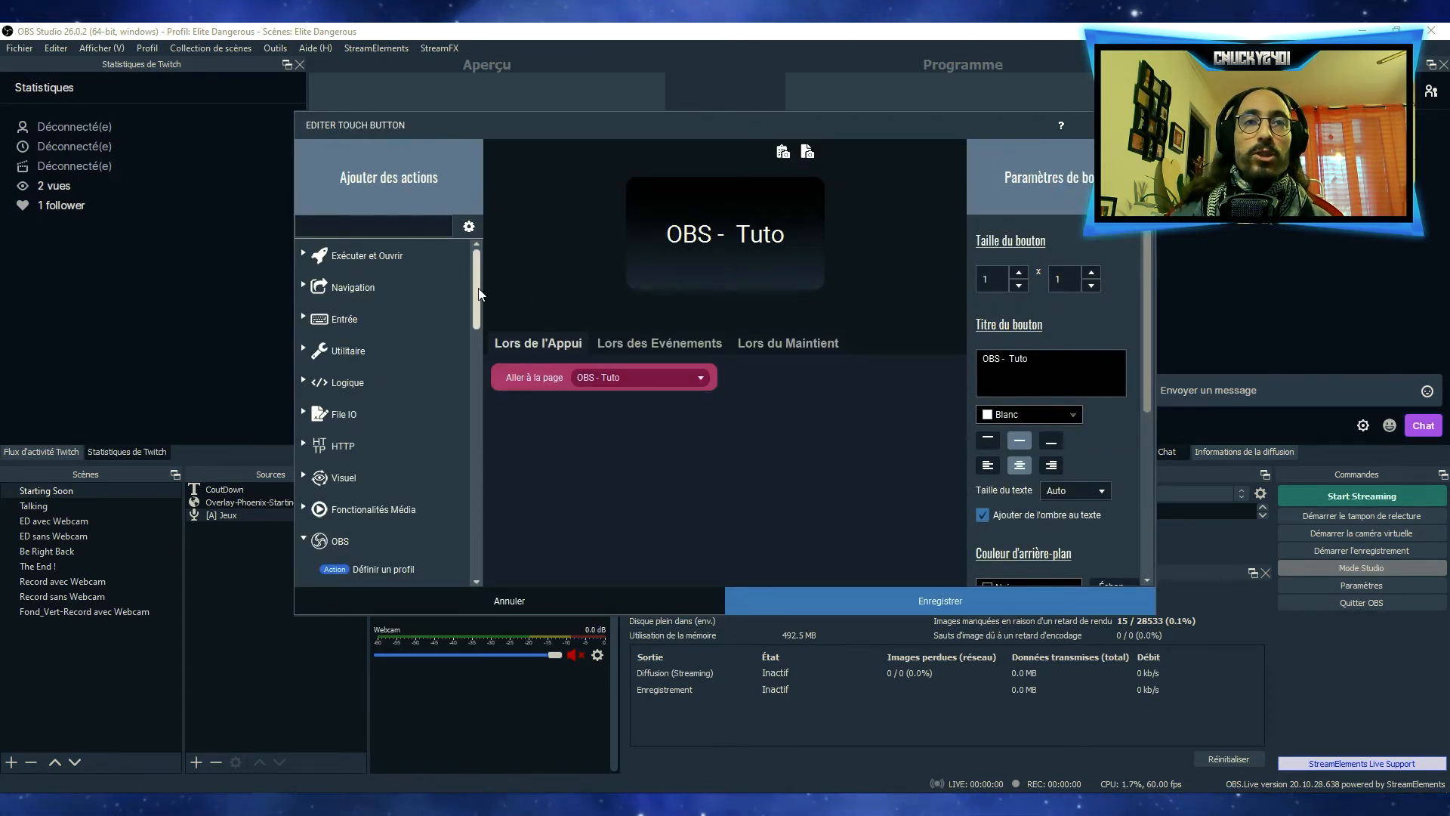
left_click(551, 596)
left_click(635, 161)
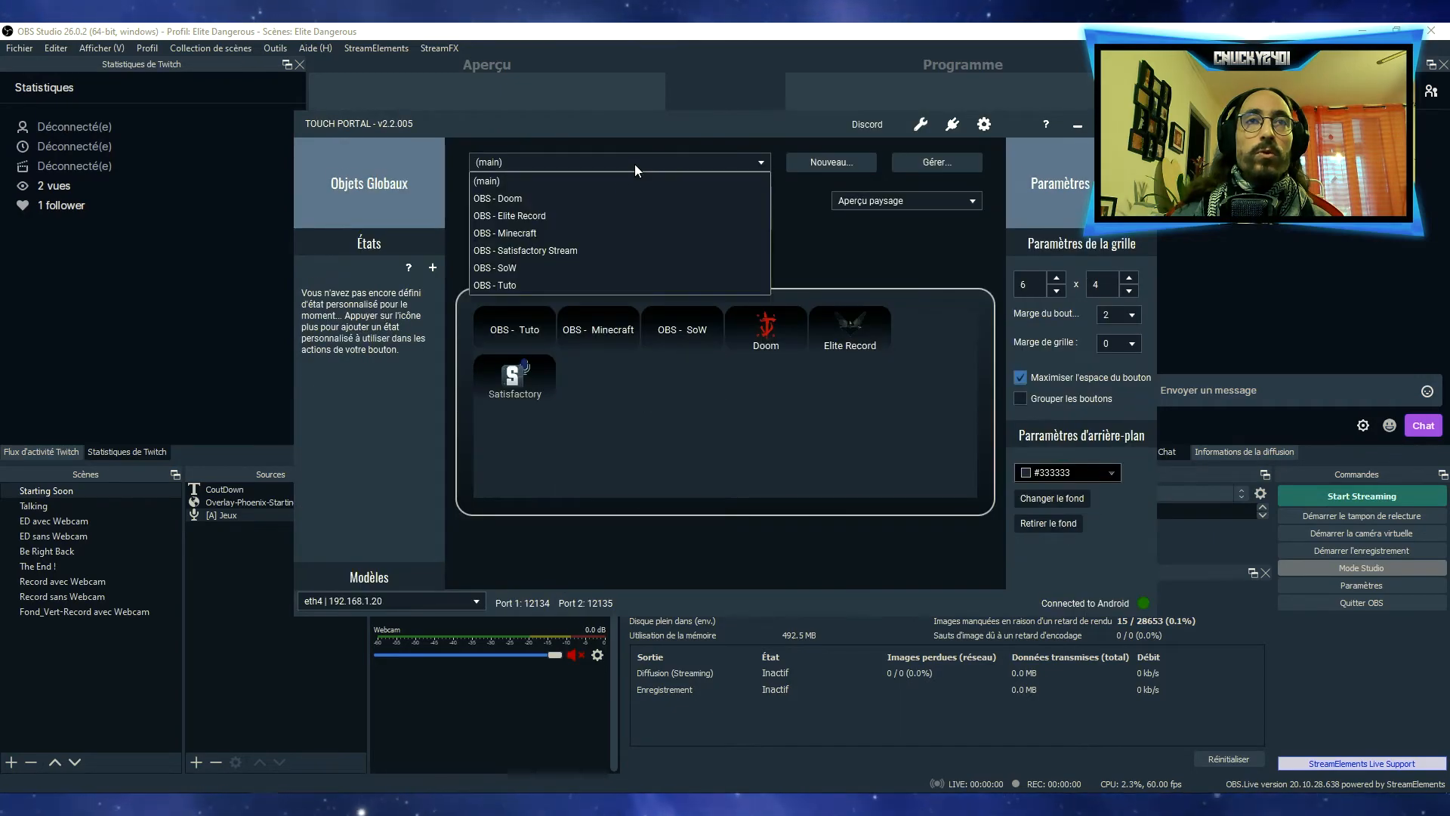
left_click(492, 284)
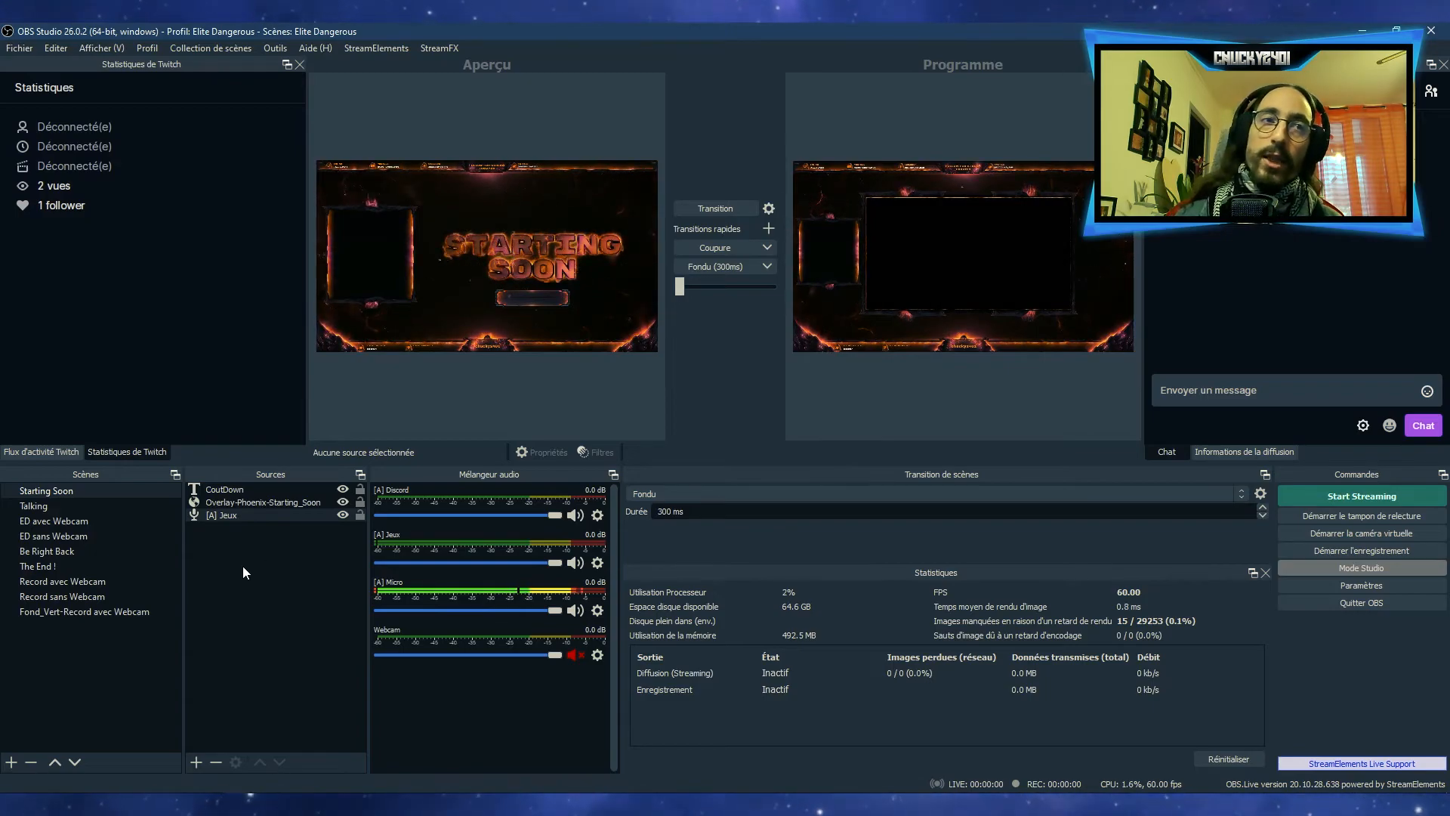
Select the [A] Jeux source, and examine the audio routing in the Voicemeeter Potato window before moving it off screen
left_click(221, 513)
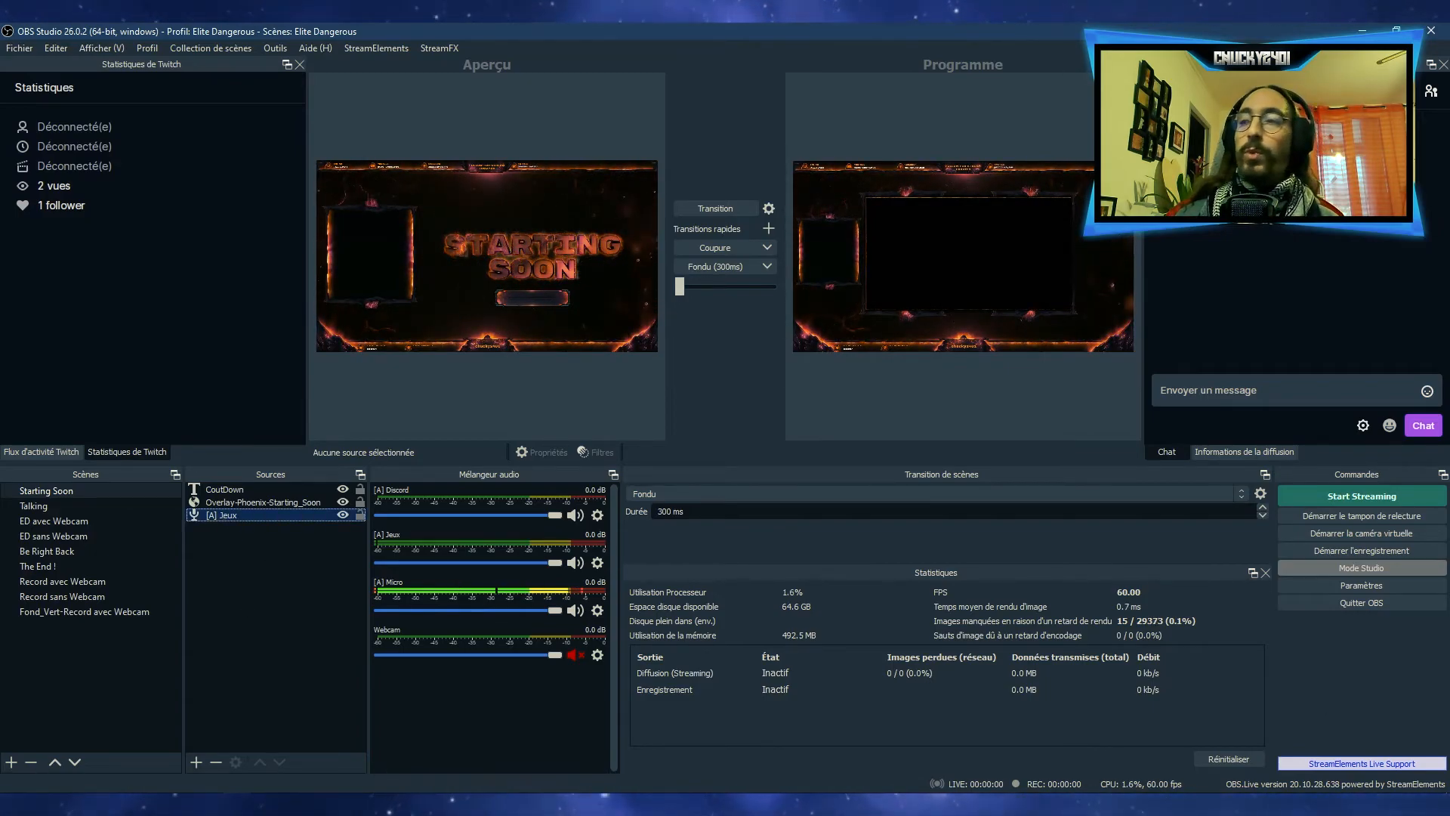
left_click_drag(1449, 247, 802, 104)
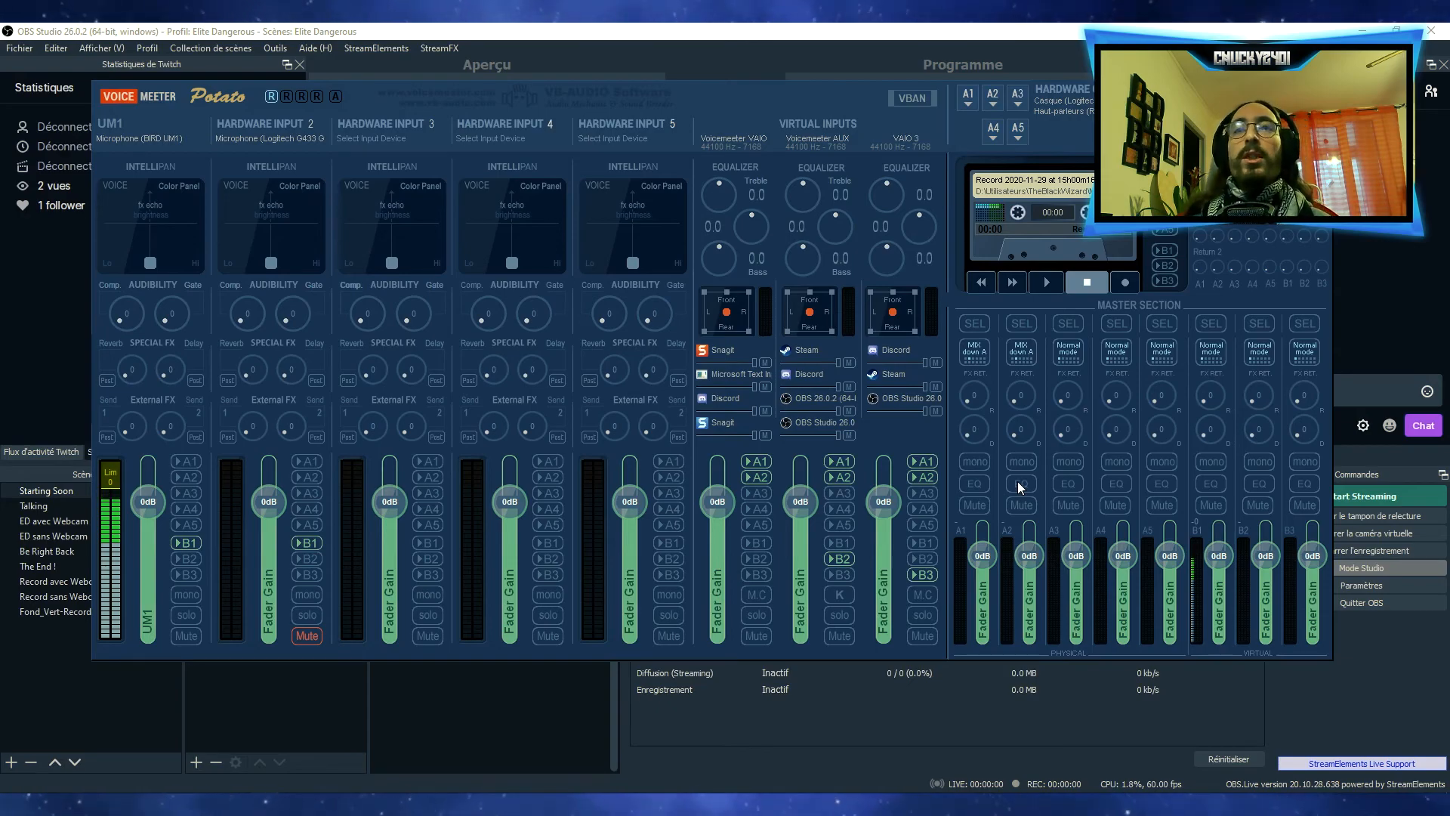
left_click_drag(701, 111, 1449, 125)
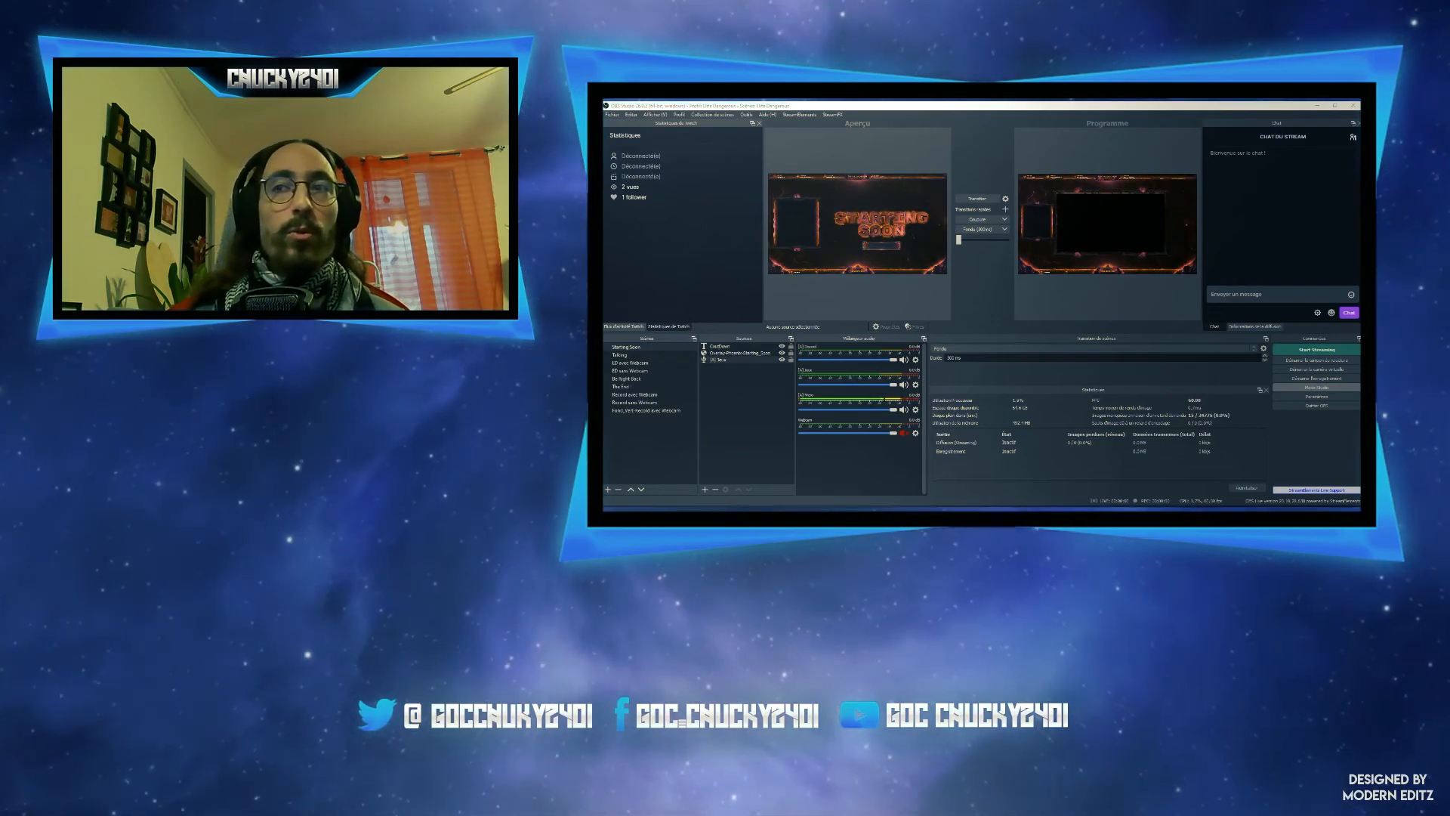
Disable Studio Mode in OBS
left_click(1316, 386)
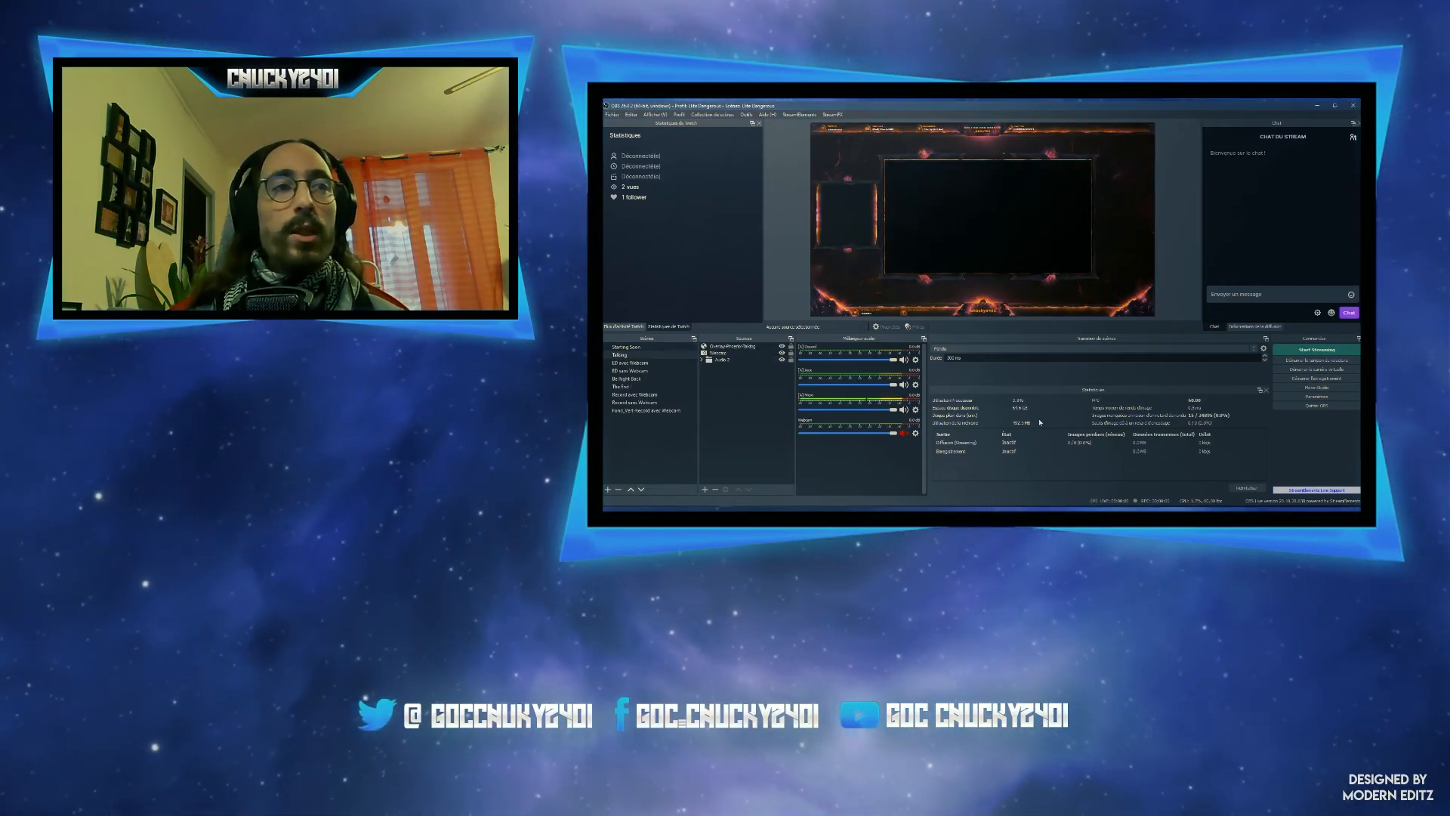